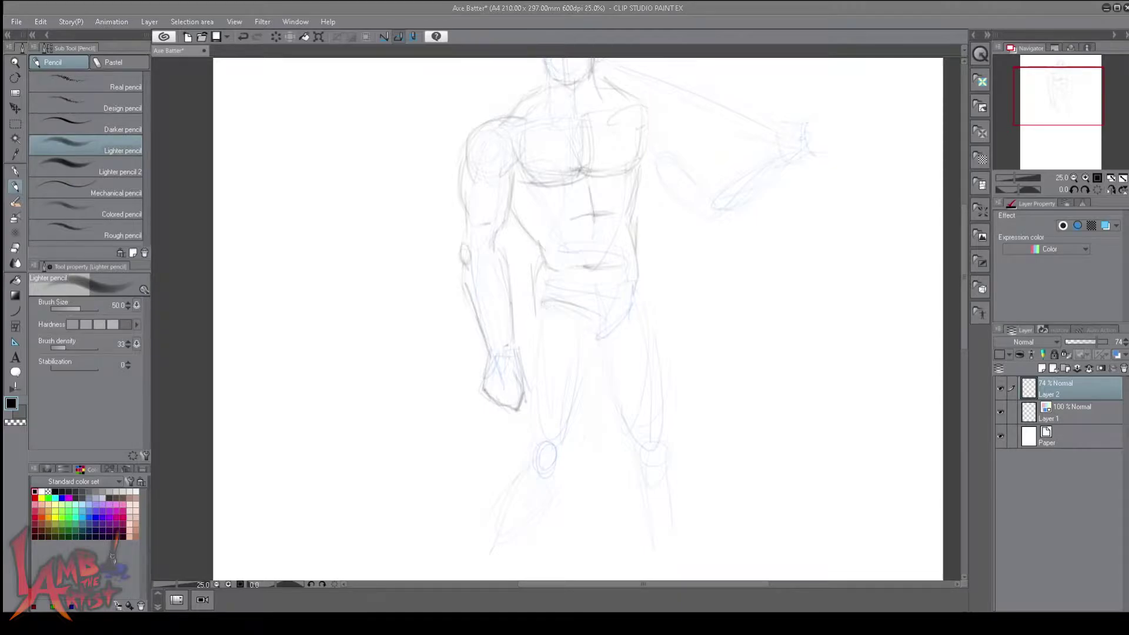
- Sketch the hips, both legs and the feet below the torso with the Lighter pencil
scroll(520, 317, "down", 1)
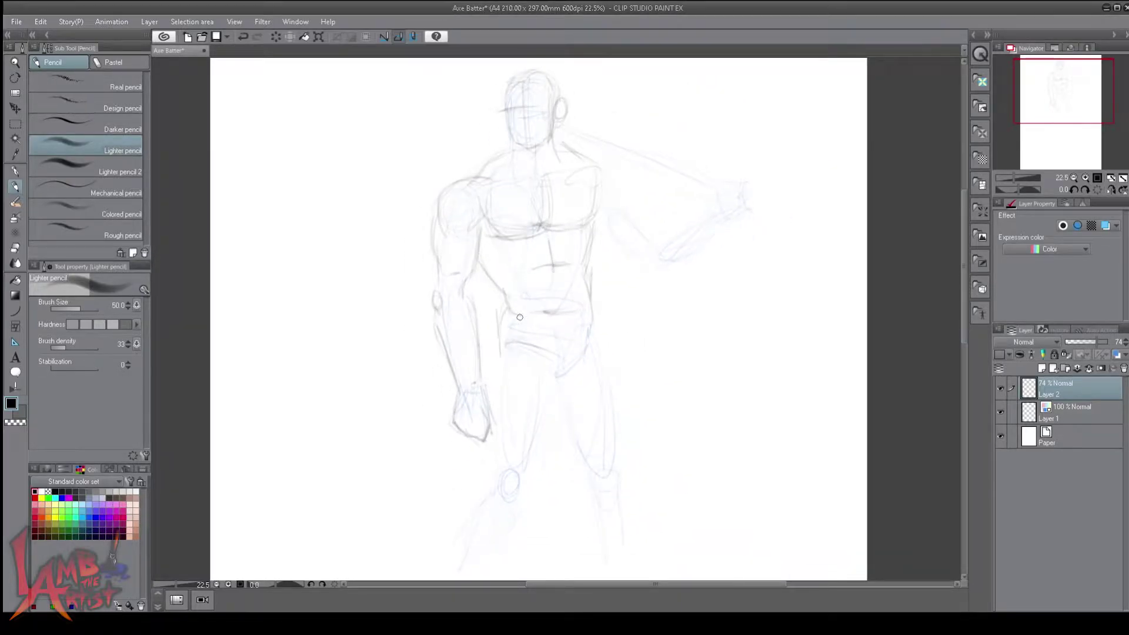
scroll(705, 298, "down", 1)
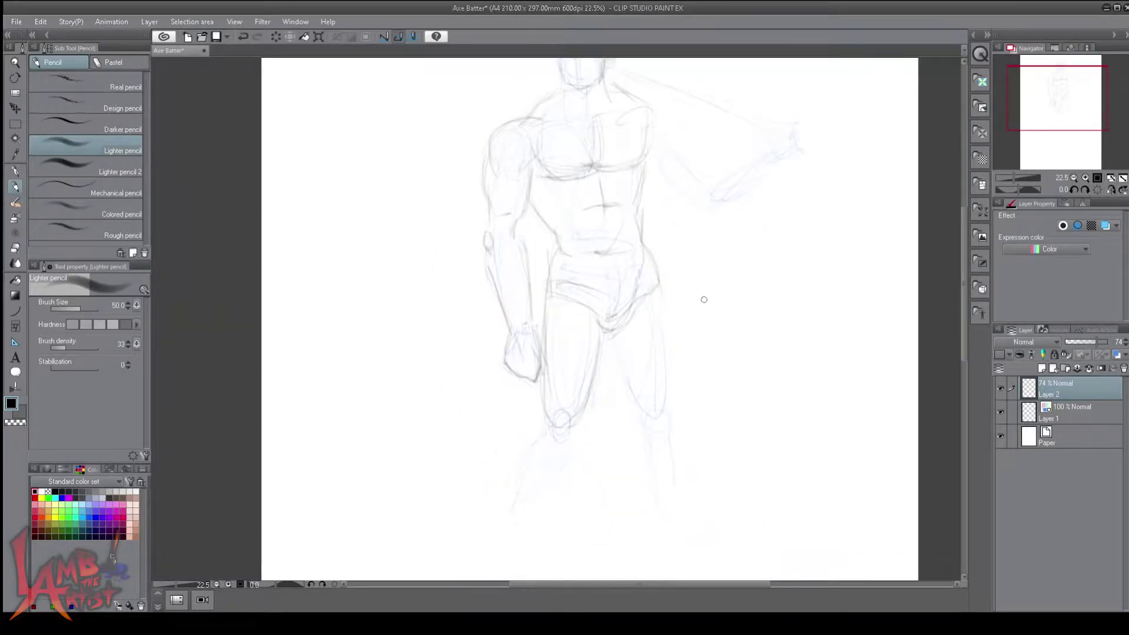
left_click_drag(551, 476, 550, 404)
scroll(692, 420, "down", 1)
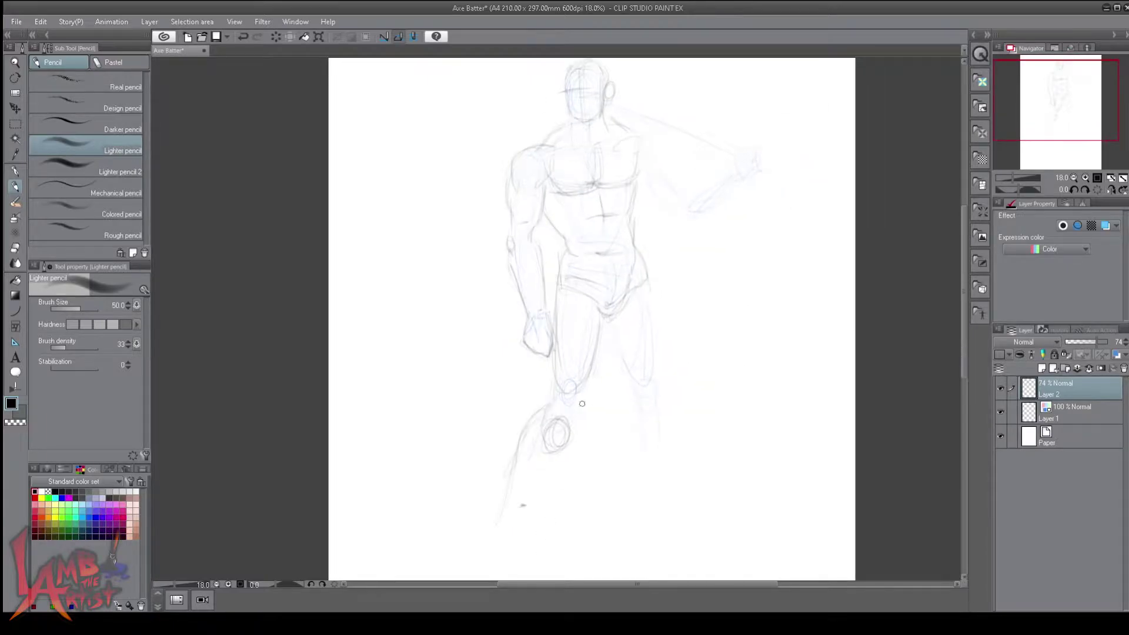
left_click_drag(638, 405, 663, 465)
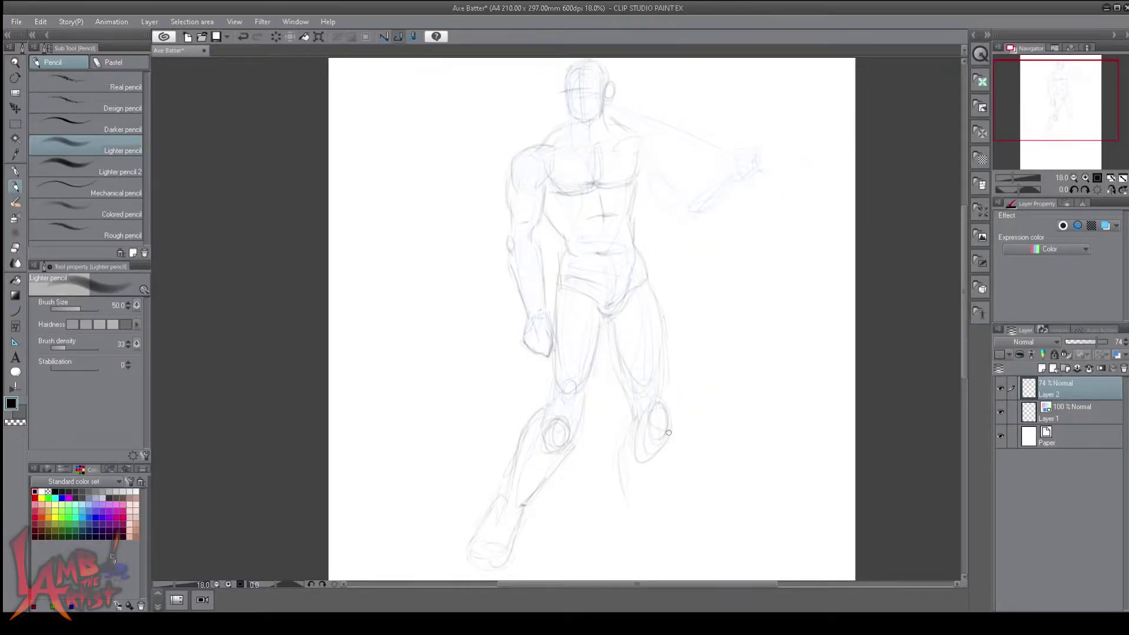
left_click_drag(632, 418, 593, 329)
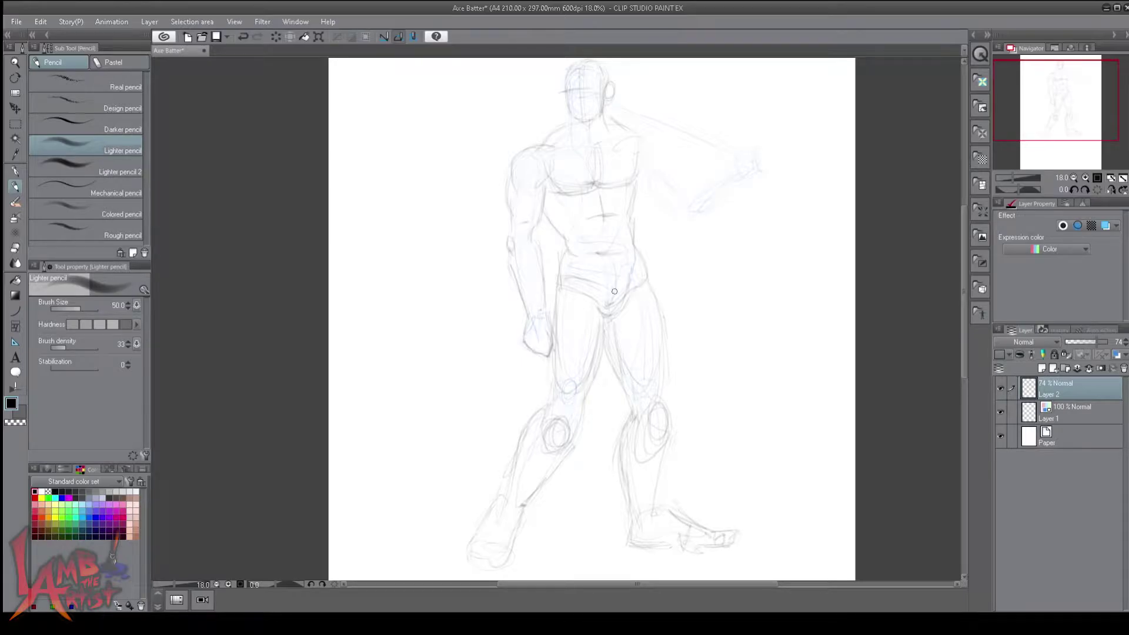
- Sketch the bent raised arm from shoulder to wrist and transform its selected part to fit the pose
scroll(612, 282, "up", 2)
left_click_drag(674, 262, 732, 238)
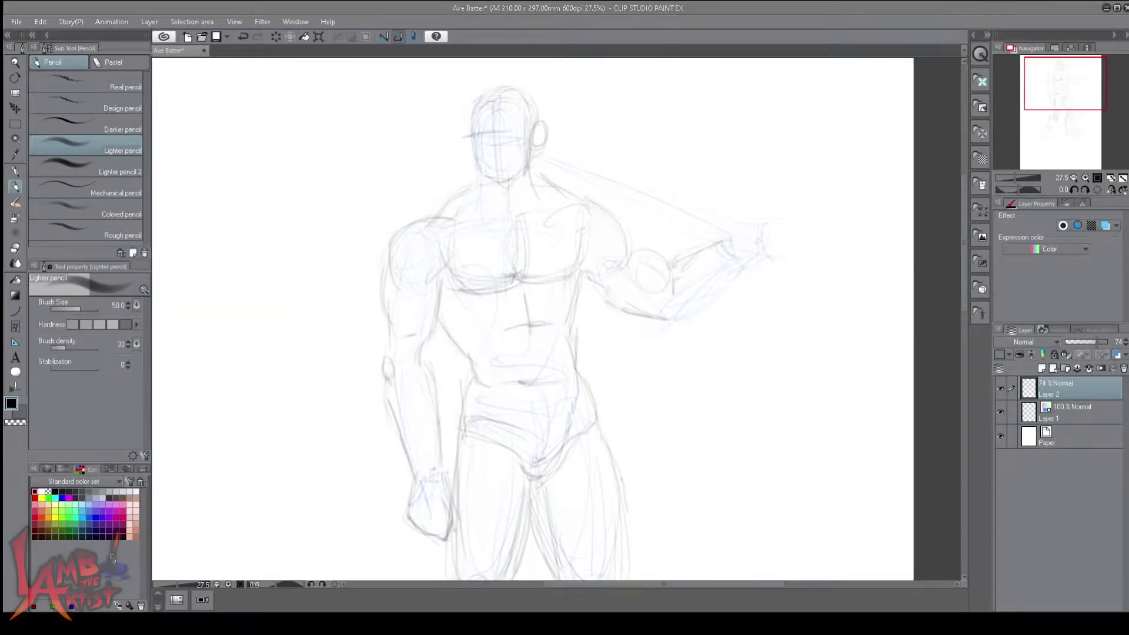
key("m")
left_click_drag(671, 320, 673, 318)
key("ctrl+t")
left_click_drag(805, 194, 779, 155)
key("Return")
- Draw a clenched fist on the raised arm and resize the selected fist proportionally
key("p")
mouse_move(729, 259)
left_mouse_down()
mouse_move(776, 194)
mouse_move(794, 235)
left_mouse_up()
left_click_drag(735, 200, 776, 253)
key("m")
left_click_drag(723, 279, 727, 277)
key("ctrl+t")
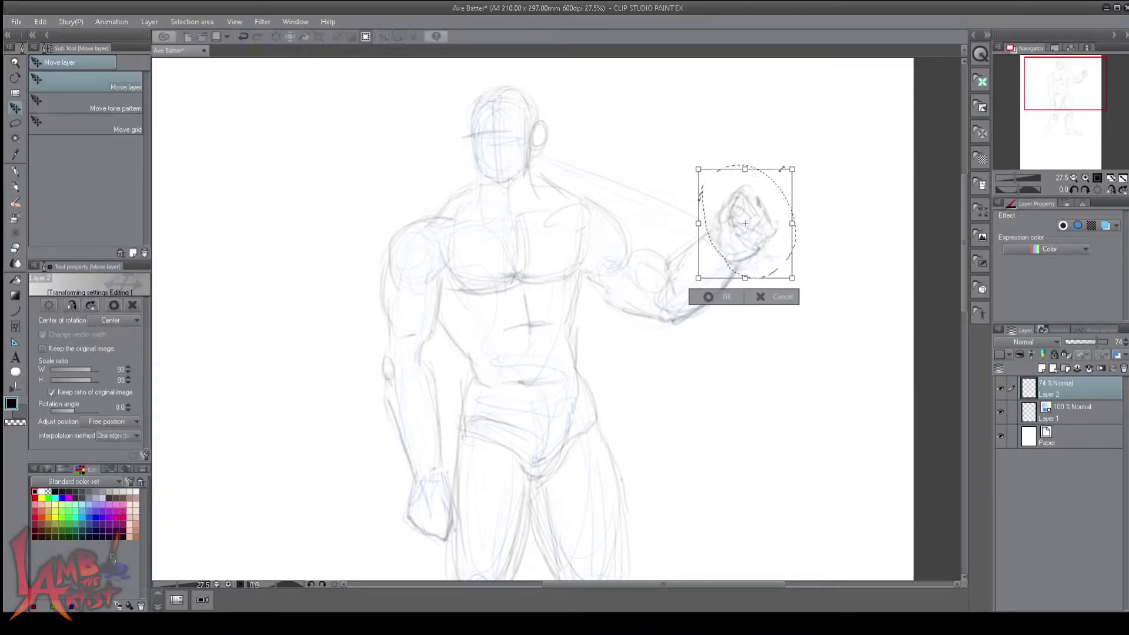
key("Return")
- Select the foot area of the figure sketch and adjust its placement
left_click_drag(1062, 95, 1076, 110)
scroll(682, 264, "down", 2)
key("m")
left_click_drag(672, 564, 650, 496)
scroll(765, 411, "up", 2)
- Tint Layer 2 blue with a duplicate of it, and add a new empty layer on top for refined lines
left_click(1059, 383)
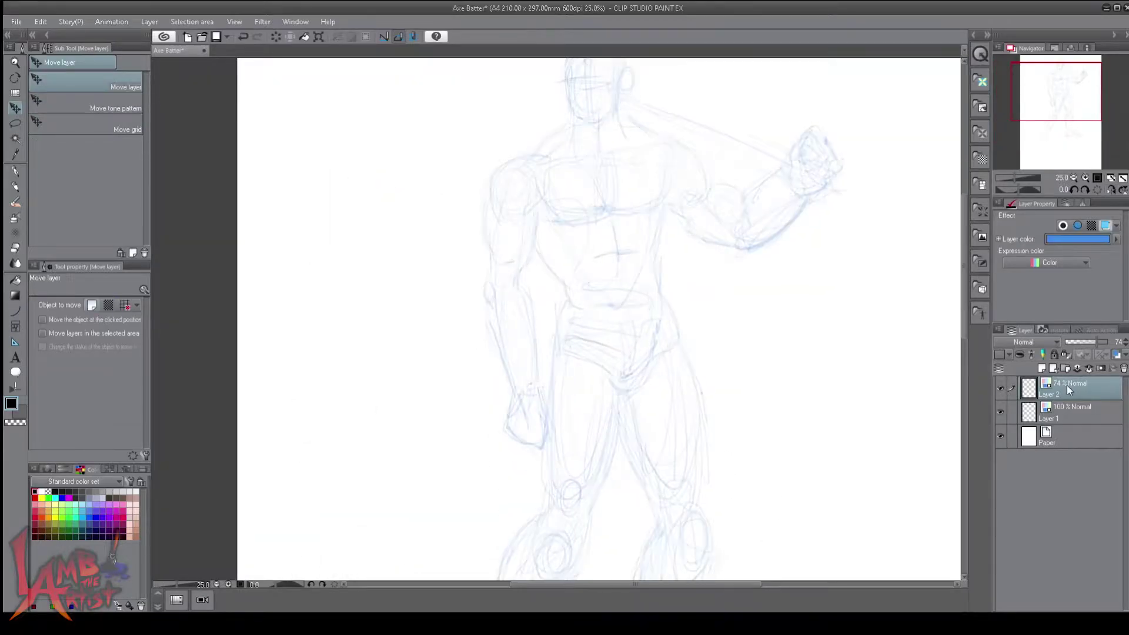
left_click_drag(1058, 382, 1042, 368)
left_click(1042, 368)
scroll(676, 200, "down", 1)
key("p")
scroll(592, 189, "up", 2)
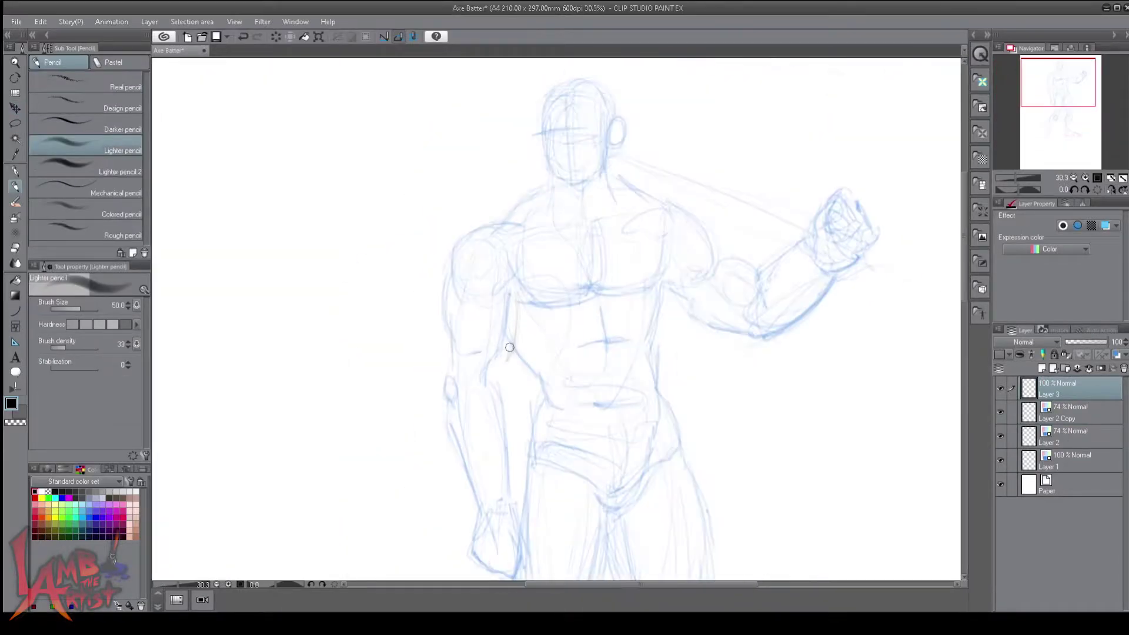
key("ctrl+comma")
- Outline the hanging arm, its elbow and wrist over the blue sketch on Layer 3
left_click_drag(445, 400, 484, 523)
left_click_drag(510, 353, 502, 396)
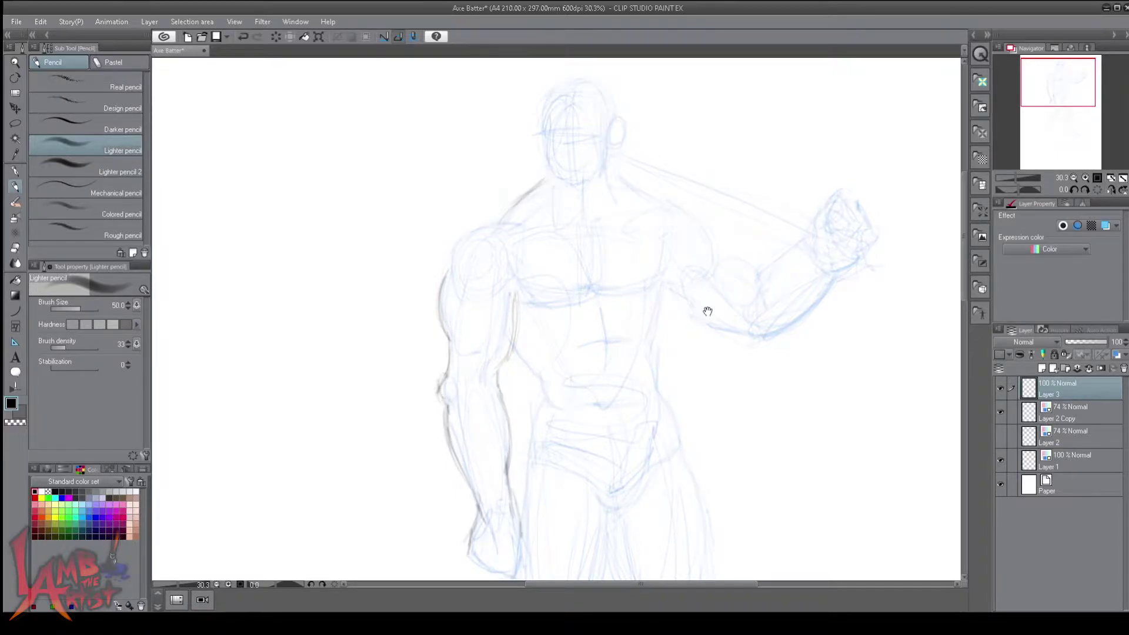
scroll(664, 187, "down", 3)
scroll(577, 198, "up", 3)
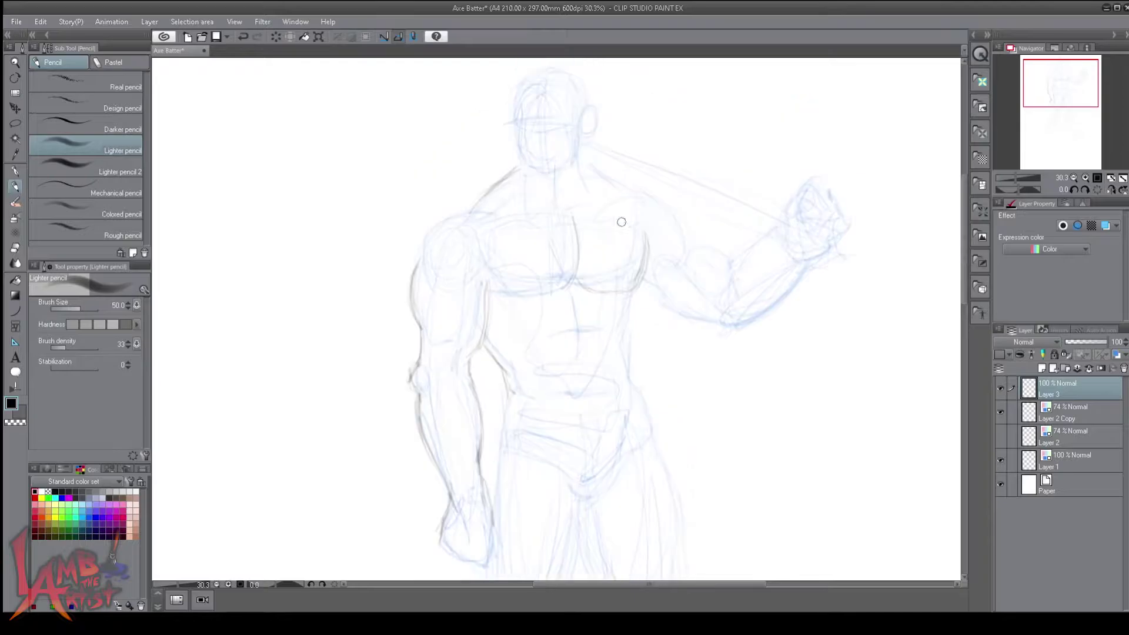
- Draw the chest, shoulder and abdominal muscle lines, mirroring the canvas to check the proportions
key("h")
key("h")
scroll(581, 174, "up", 1)
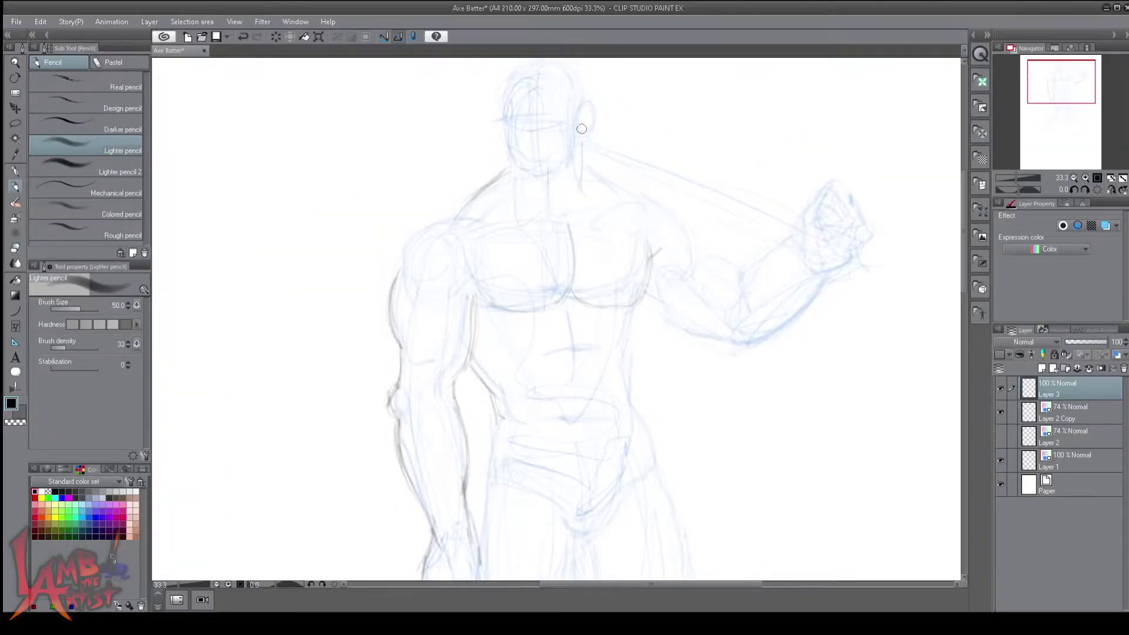
key("h")
key("h")
key("h")
key("h")
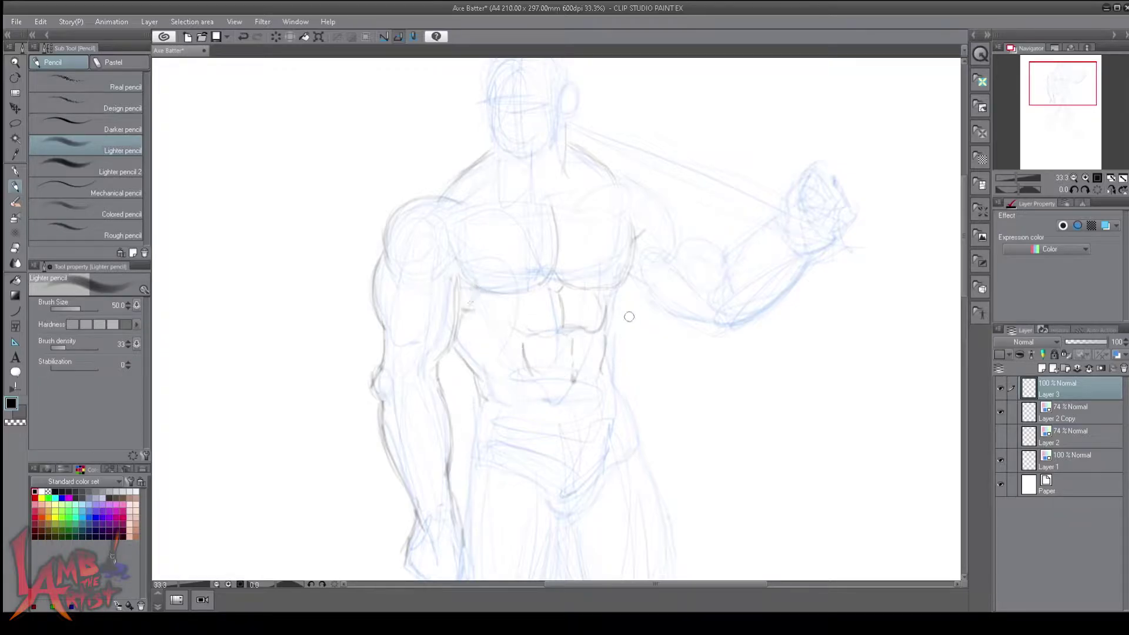
- Clean up the torso lines with the Soft eraser and refine the abdomen and waistline with the pencil
scroll(616, 339, "down", 3)
key("e")
mouse_move(524, 305)
left_mouse_down()
mouse_move(728, 267)
mouse_move(680, 222)
mouse_move(706, 299)
left_mouse_up()
key("p")
key("e")
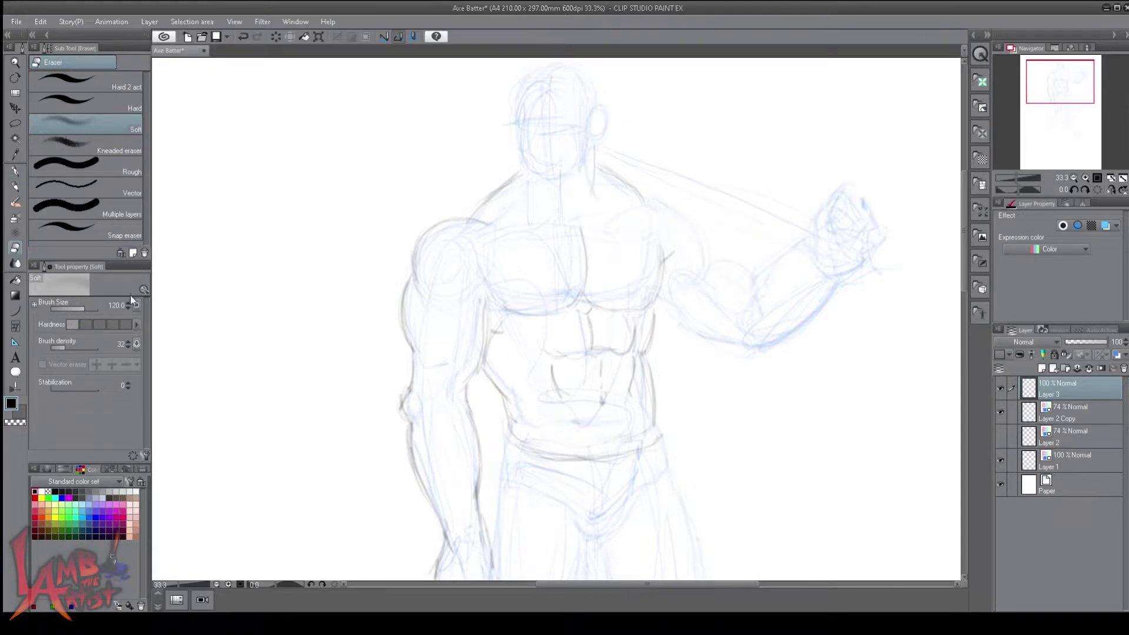
key("p")
- Outline the briefs, the hanging fist and the thigh of the outstretched leg
scroll(686, 254, "down", 3)
left_click_drag(553, 294, 737, 276)
left_click_drag(588, 318, 585, 468)
left_click_drag(577, 300, 559, 405)
left_click_drag(570, 364, 530, 405)
scroll(633, 413, "down", 1)
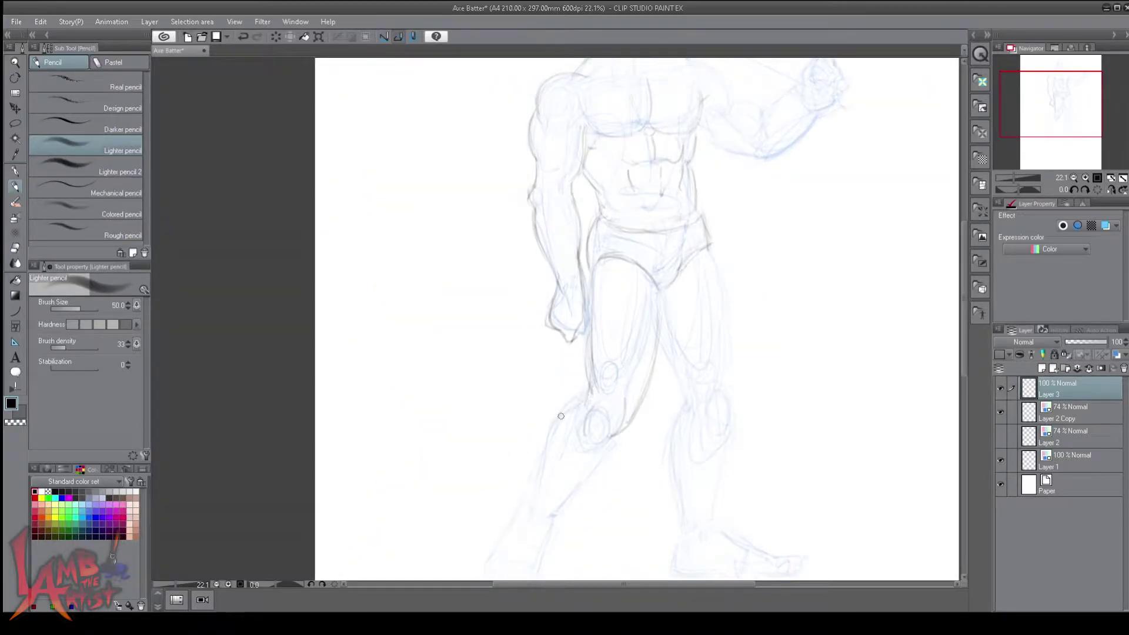
- Outline the outstretched lower leg from the knee to the ankle and add an oval base for its foot
left_click_drag(778, 210, 809, 302)
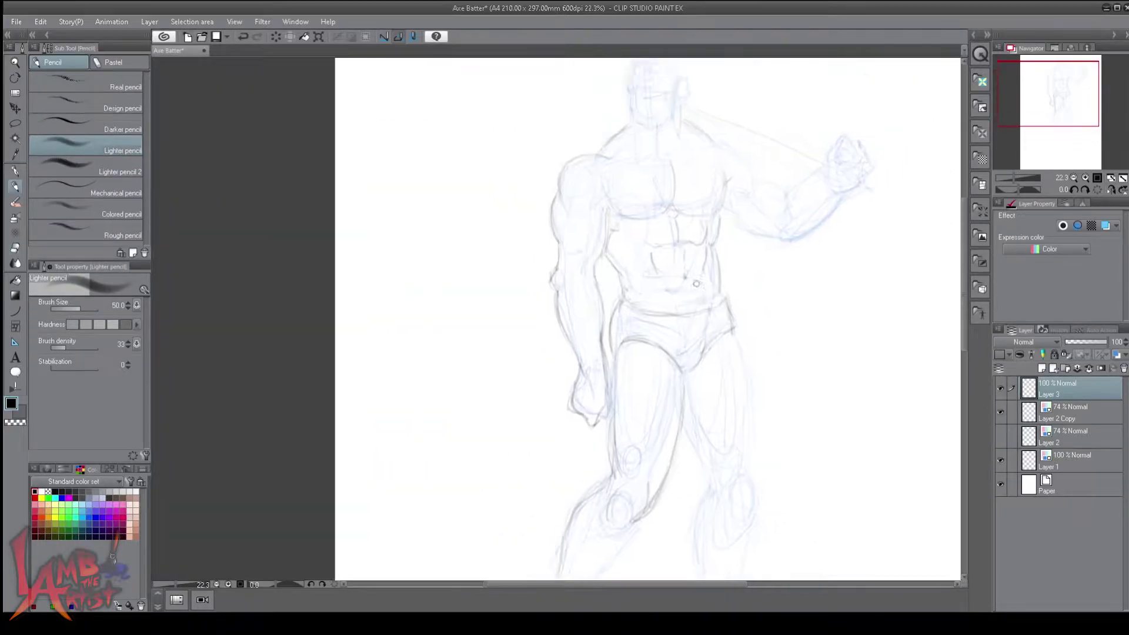
scroll(645, 319, "down", 1)
scroll(645, 319, "up", 1)
left_click_drag(645, 318, 706, 194)
left_click_drag(553, 444, 517, 505)
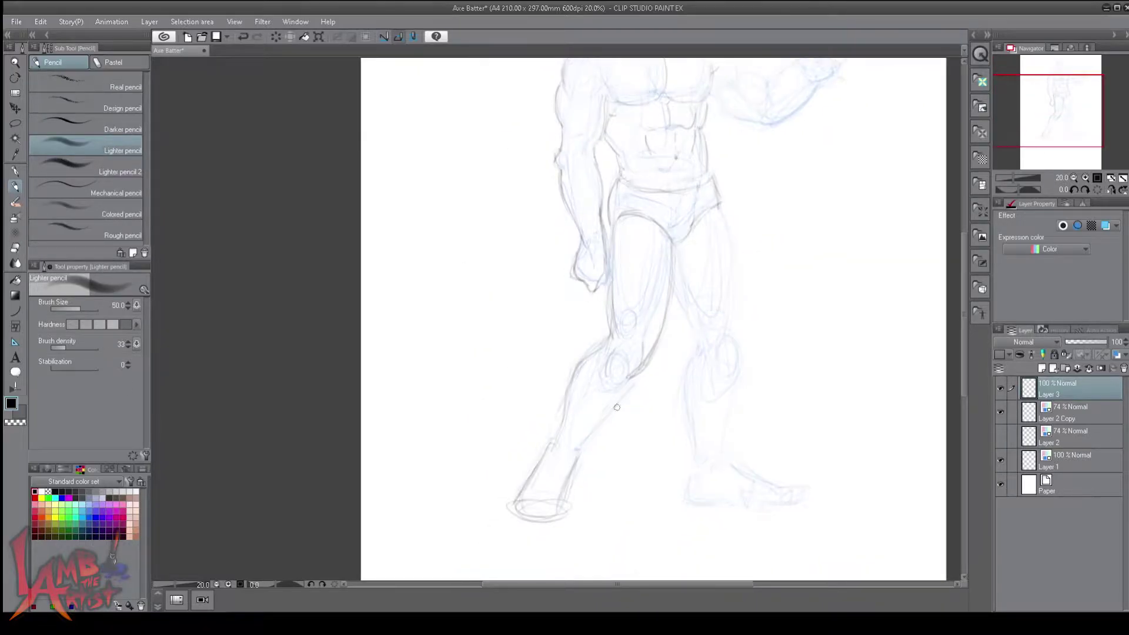
- Outline the standing leg from the thigh to the ankle and save the drawing
left_click_drag(725, 313, 557, 337)
left_click_drag(529, 294, 610, 308)
key("ctrl+s")
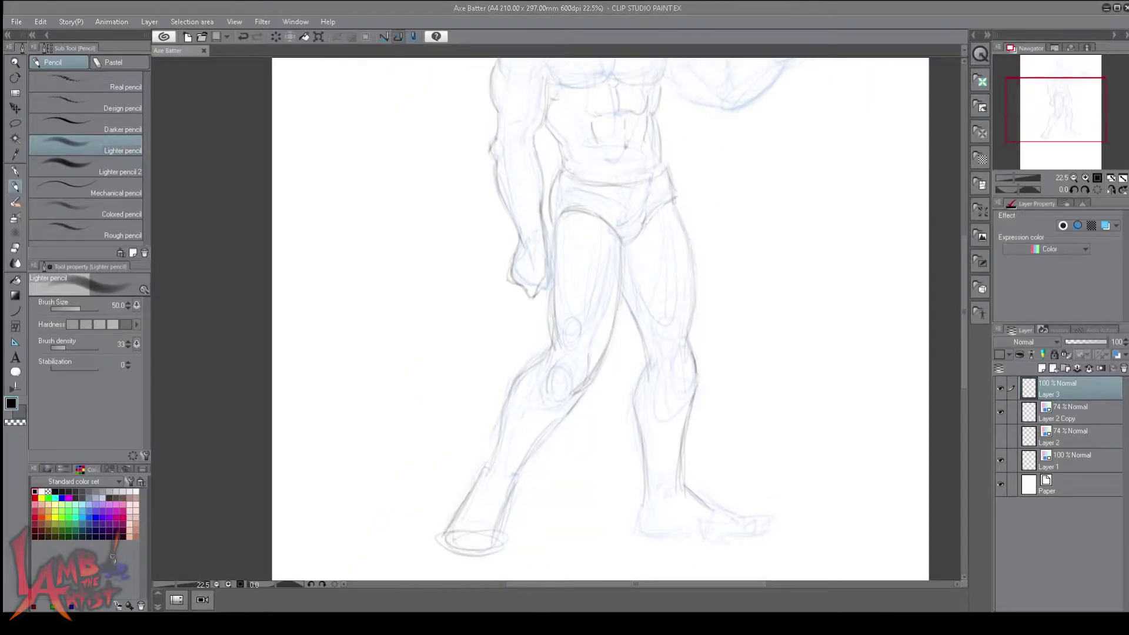
- Refine the leg lines and outline the shoulder and upper arm of the raised arm
scroll(599, 317, "up", 1)
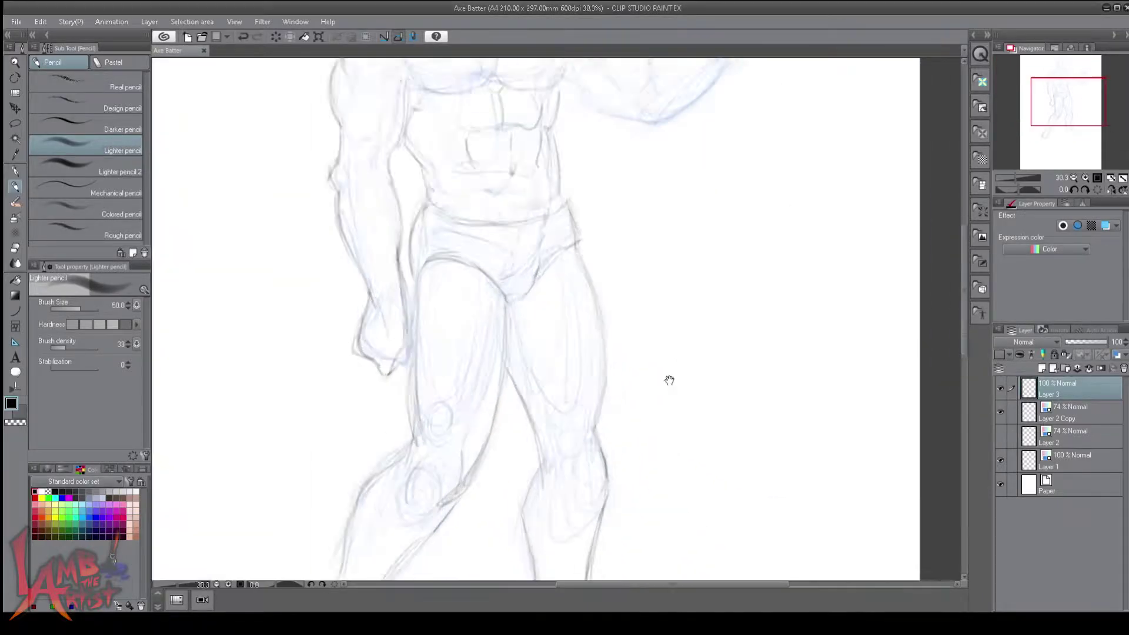
left_click_drag(529, 353, 554, 294)
left_click_drag(732, 520, 584, 528)
scroll(583, 528, "up", 1)
left_click_drag(638, 58, 563, 232)
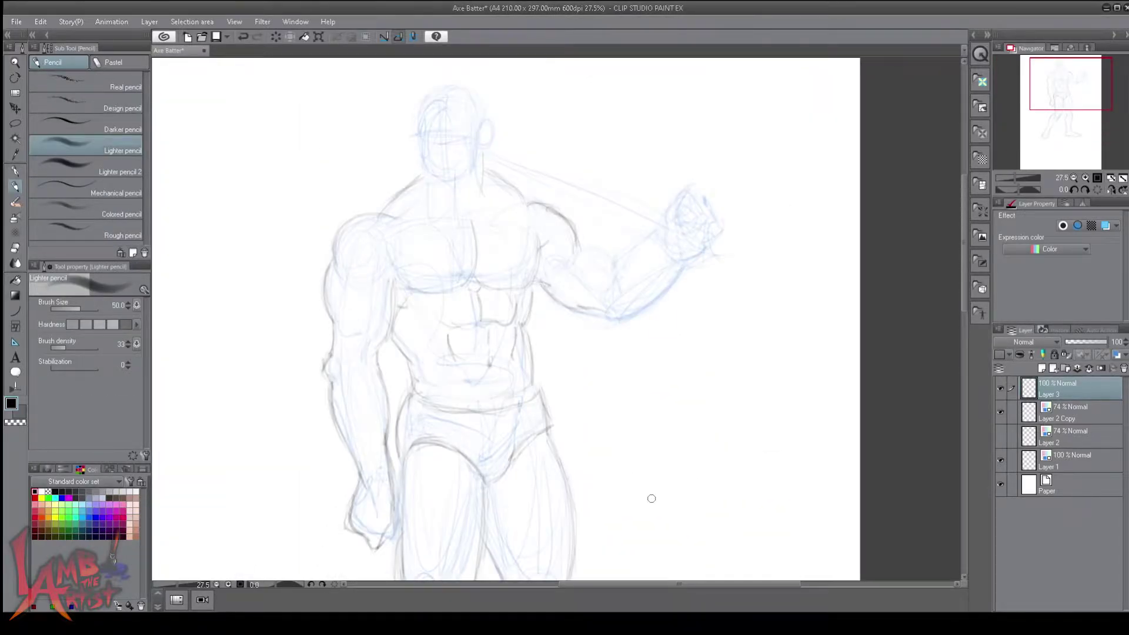
- Group the two Layer 2 sketches into a folder and transform the selected part of the raised arm
key("ctrl+g")
scroll(627, 280, "up", 1)
key("m")
key("ctrl+t")
mouse_move(649, 359)
left_mouse_down()
mouse_move(647, 406)
mouse_move(701, 364)
mouse_move(679, 391)
mouse_move(700, 301)
left_mouse_up()
key("Return")
key("ctrl+t")
key("Return")
key("ctrl+d")
left_click(1071, 396)
- Outline the raised forearm on Layer 3 and strengthen the hanging arm's shoulder and the torso's side, checking in mirrored view
key("p")
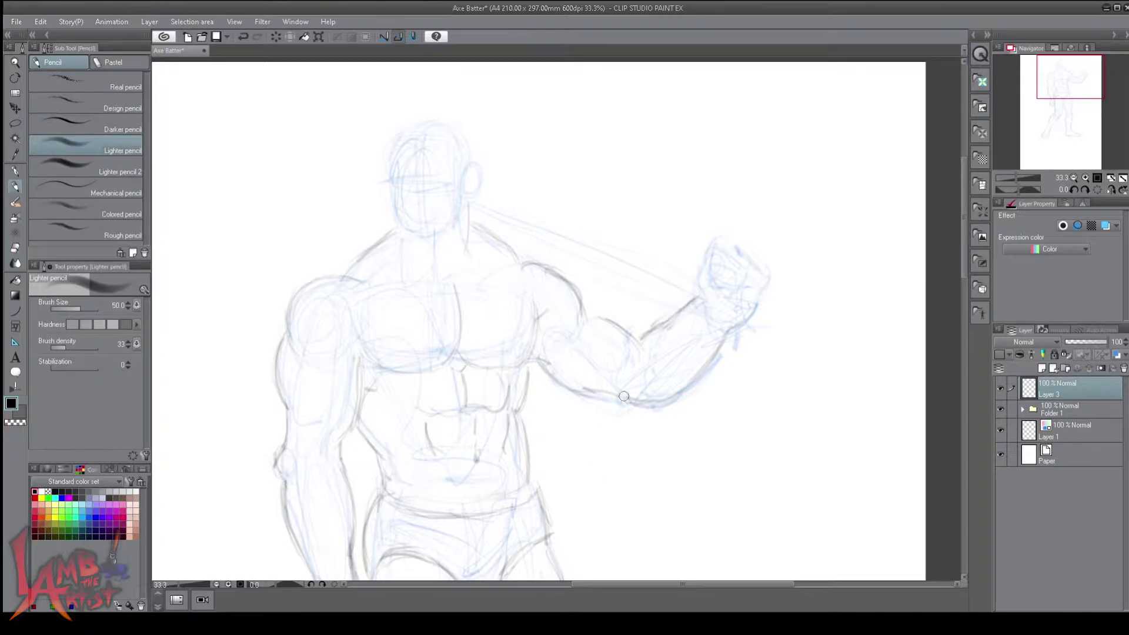
scroll(633, 377, "down", 2)
key("h")
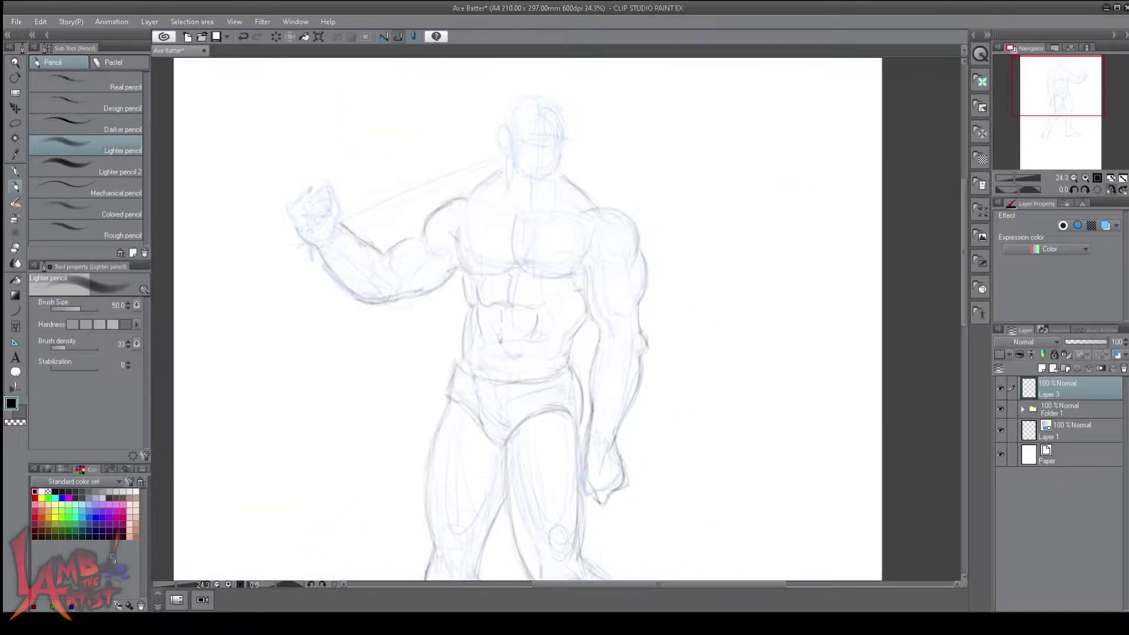
scroll(565, 318, "up", 1)
mouse_move(605, 300)
left_mouse_down()
mouse_move(647, 298)
mouse_move(741, 356)
left_mouse_up()
scroll(670, 302, "down", 1)
key("h")
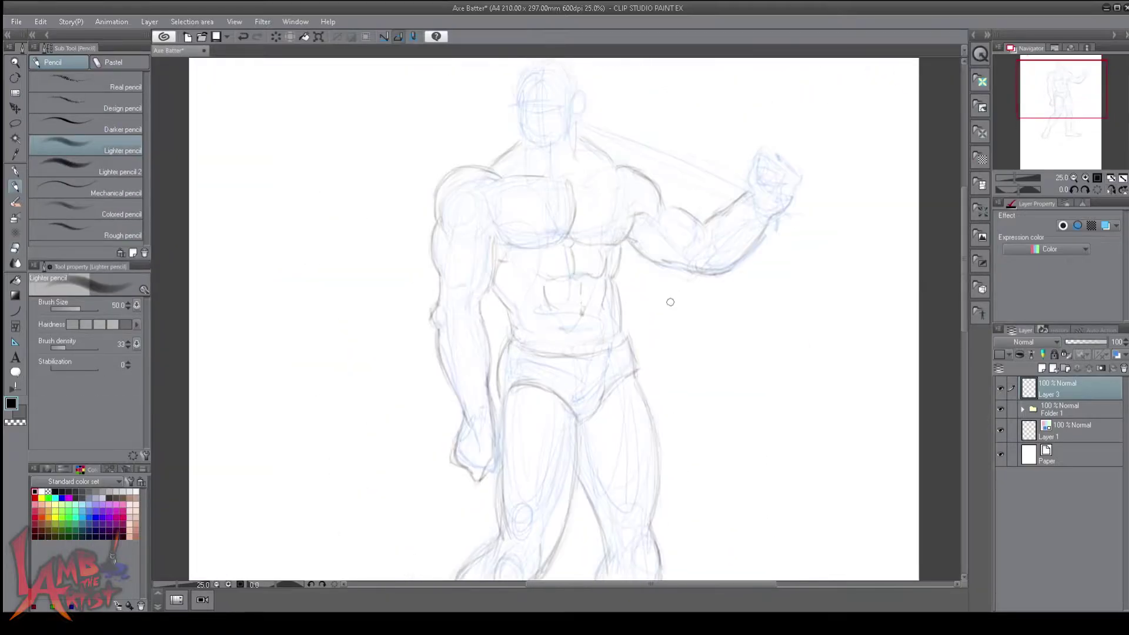
left_click_drag(499, 298, 495, 398)
left_click_drag(491, 341, 509, 285)
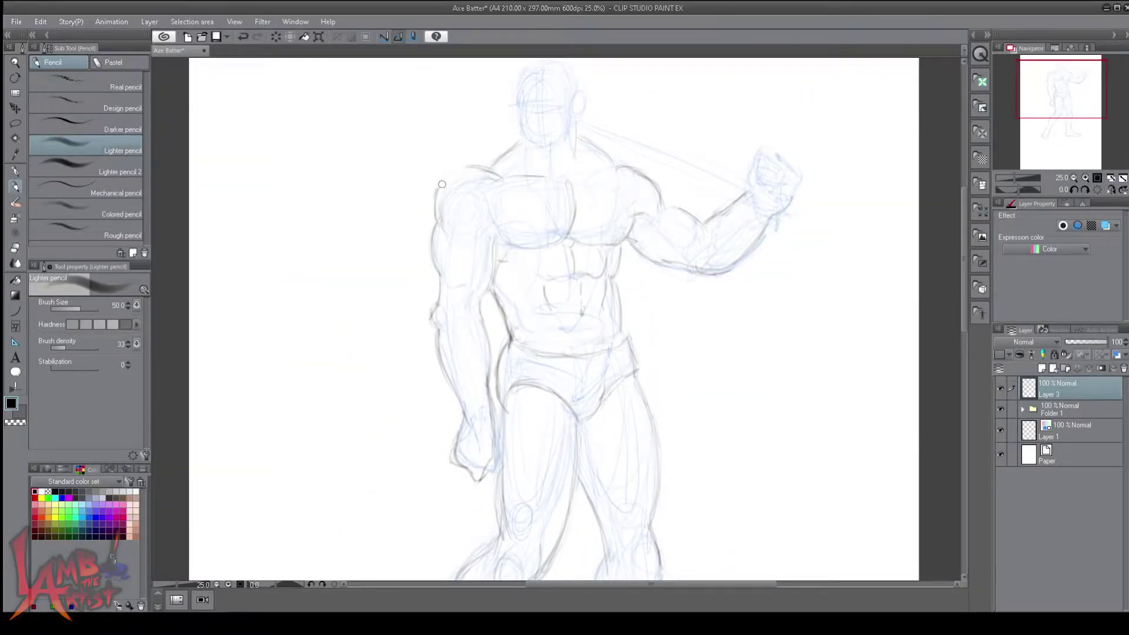
- Add a new layer above the blue-tinted Layer 3 and start the head outline on it
key("ctrl+shift+n")
scroll(455, 181, "down", 1)
scroll(169, 560, "up", 2)
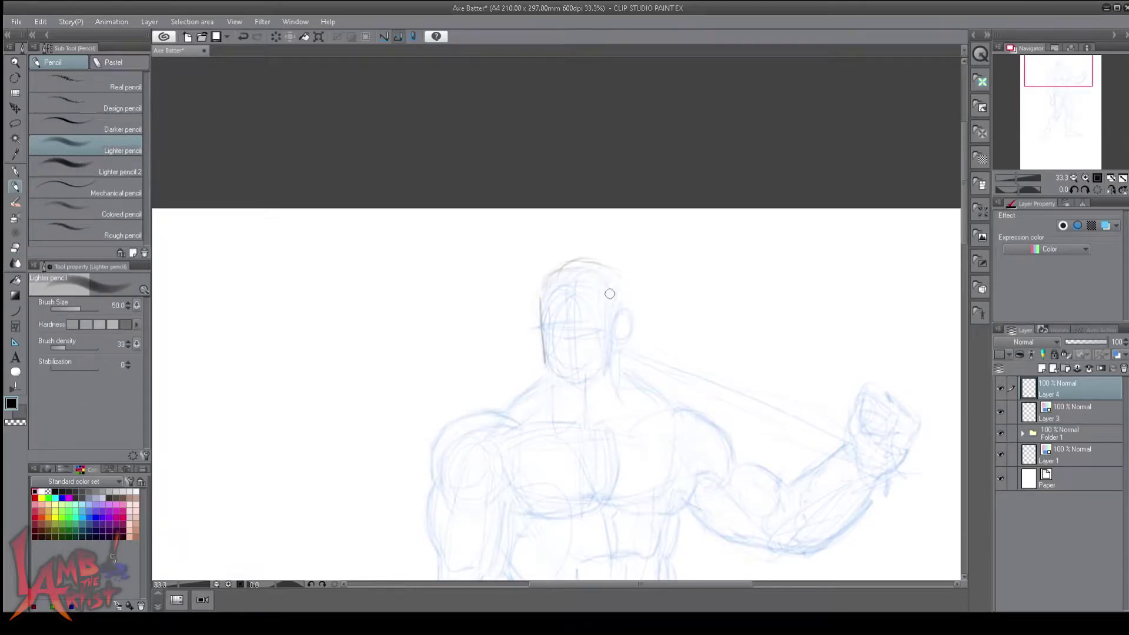
scroll(533, 379, "down", 1)
- Redraw the jaw, shoulder, hanging arm and both sides of the waist on Layer 4
left_click_drag(503, 289, 581, 222)
left_click_drag(602, 184, 555, 224)
left_click_drag(585, 253, 544, 304)
left_click_drag(569, 394, 579, 522)
left_click_drag(507, 412, 538, 516)
mouse_move(732, 298)
left_mouse_down()
mouse_move(732, 367)
mouse_move(742, 438)
left_mouse_up()
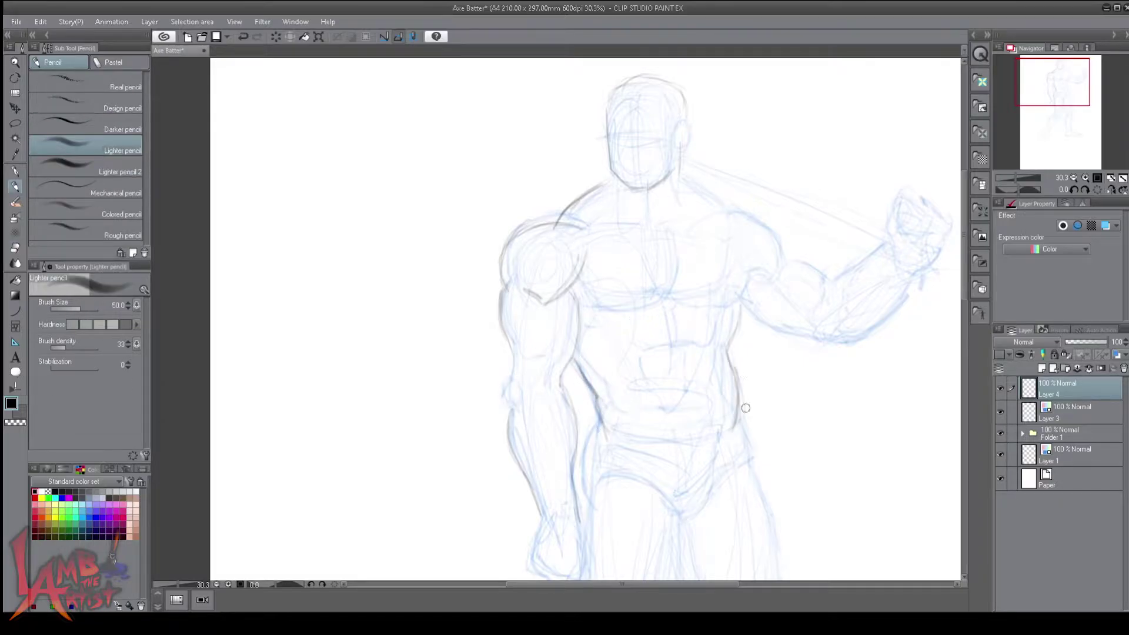
- Draw the pectoral outlines and the abdominal muscle lines on Layer 4
left_click_drag(673, 314, 682, 349)
mouse_move(764, 257)
left_mouse_down()
mouse_move(722, 309)
mouse_move(677, 308)
left_mouse_up()
scroll(585, 244, "up", 1)
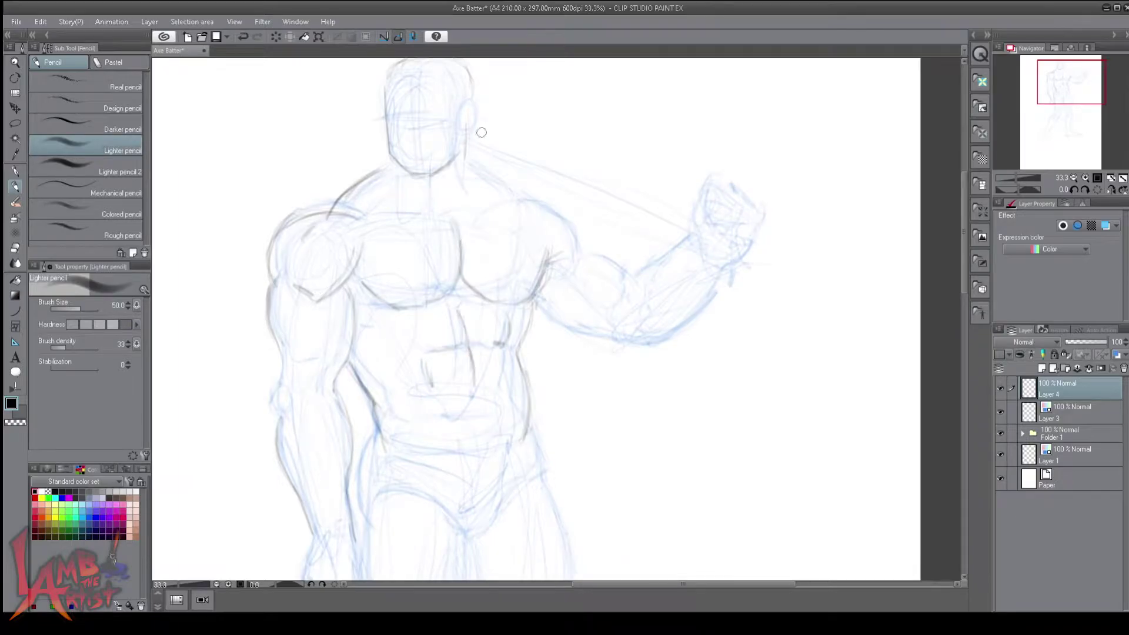
- Draw the neck and trapezius lines and detail the hanging arm's elbow and upper arm muscles
scroll(370, 193, "down", 3)
key("h")
key("h")
scroll(756, 234, "up", 4)
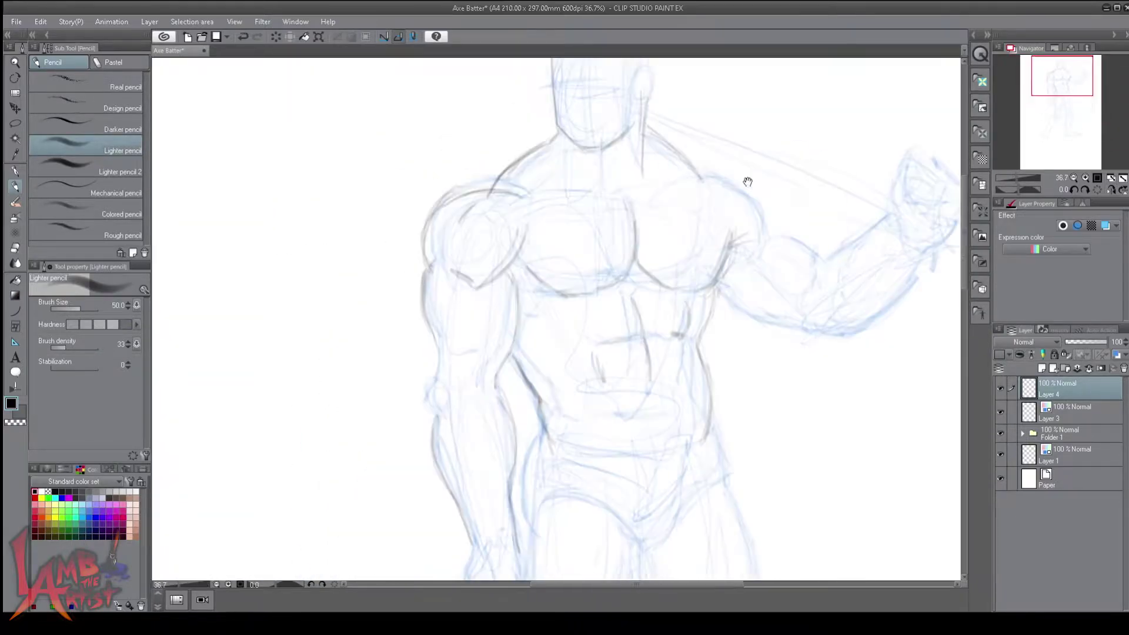
left_click_drag(438, 351, 424, 419)
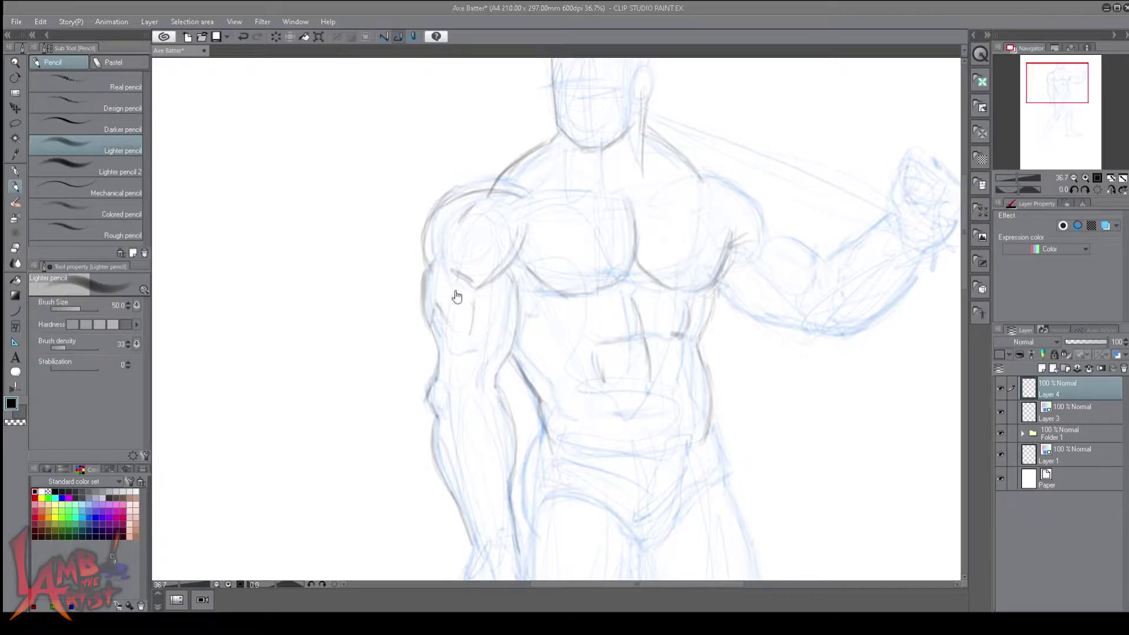
mouse_move(556, 377)
left_mouse_down()
mouse_move(557, 194)
mouse_move(556, 435)
left_mouse_up()
- Sketch the eyes, angled brows, nose, mouth and jaw of the face with the pencil at brush size 25
scroll(600, 118, "up", 3)
left_click_drag(532, 330, 670, 315)
left_click_drag(580, 297, 588, 382)
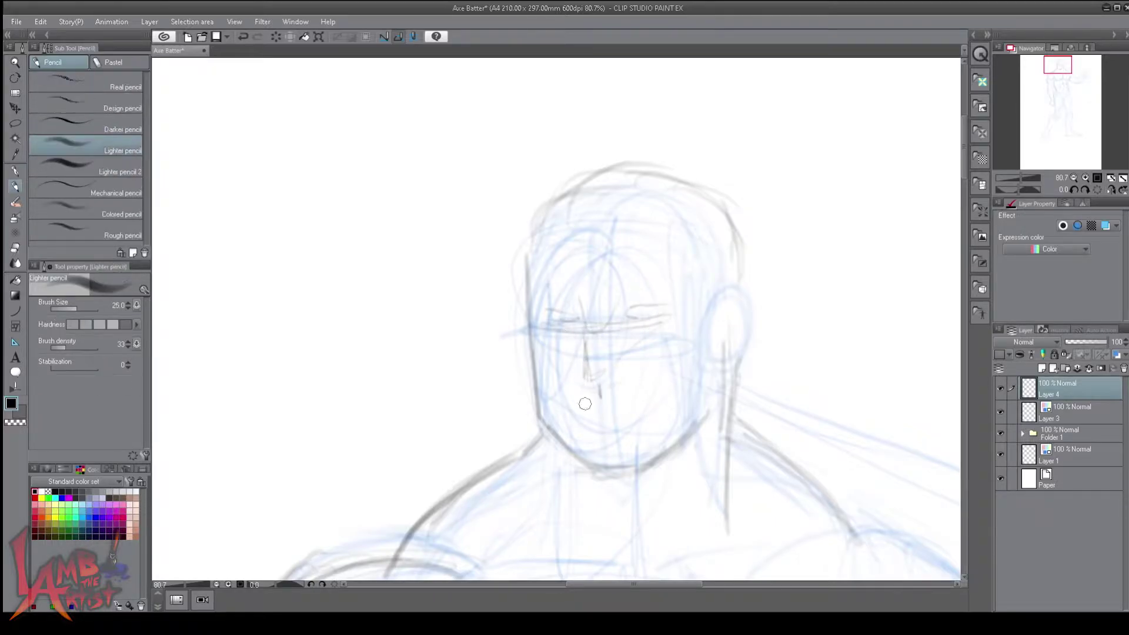
left_click_drag(629, 307, 701, 271)
left_click_drag(579, 287, 526, 315)
left_click_drag(665, 345, 682, 371)
left_click_drag(532, 399, 594, 474)
- Draw the ear and refine the brow and jaw, checking the face in mirrored view
mouse_move(752, 277)
left_mouse_down()
mouse_move(724, 297)
mouse_move(729, 367)
left_mouse_up()
key("h")
left_click_drag(448, 277, 485, 304)
left_click_drag(561, 428, 477, 475)
key("h")
left_click_drag(806, 337, 776, 384)
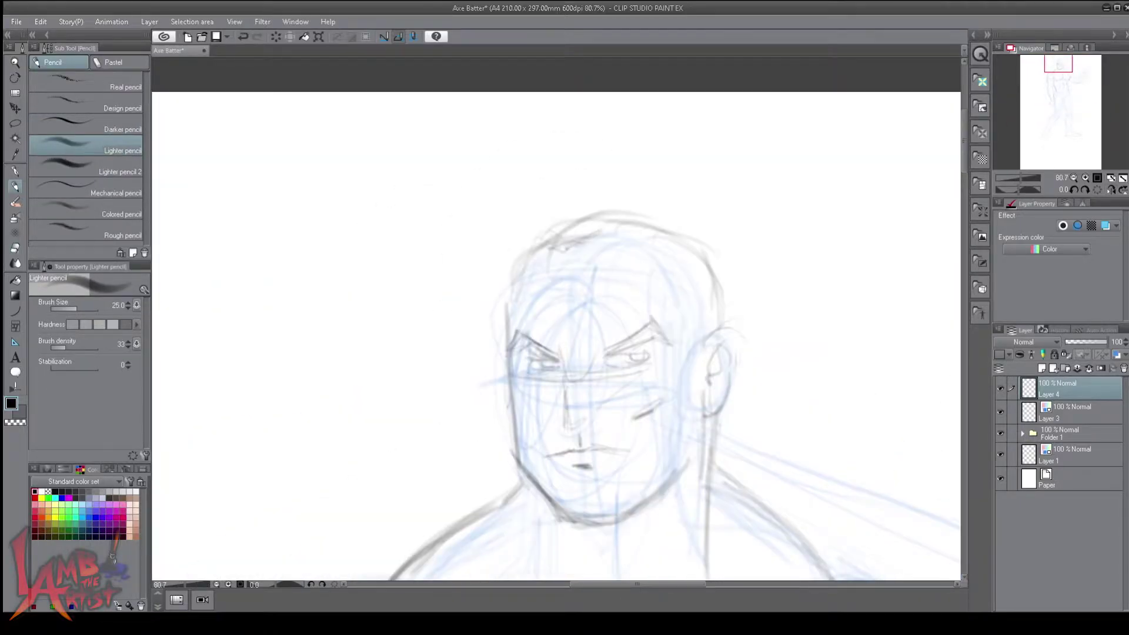
- Sketch the hairline across the forehead and complete the lips
left_click_drag(623, 243, 584, 252)
left_click_drag(670, 226, 551, 247)
left_click_drag(564, 449, 552, 461)
scroll(605, 226, "down", 2)
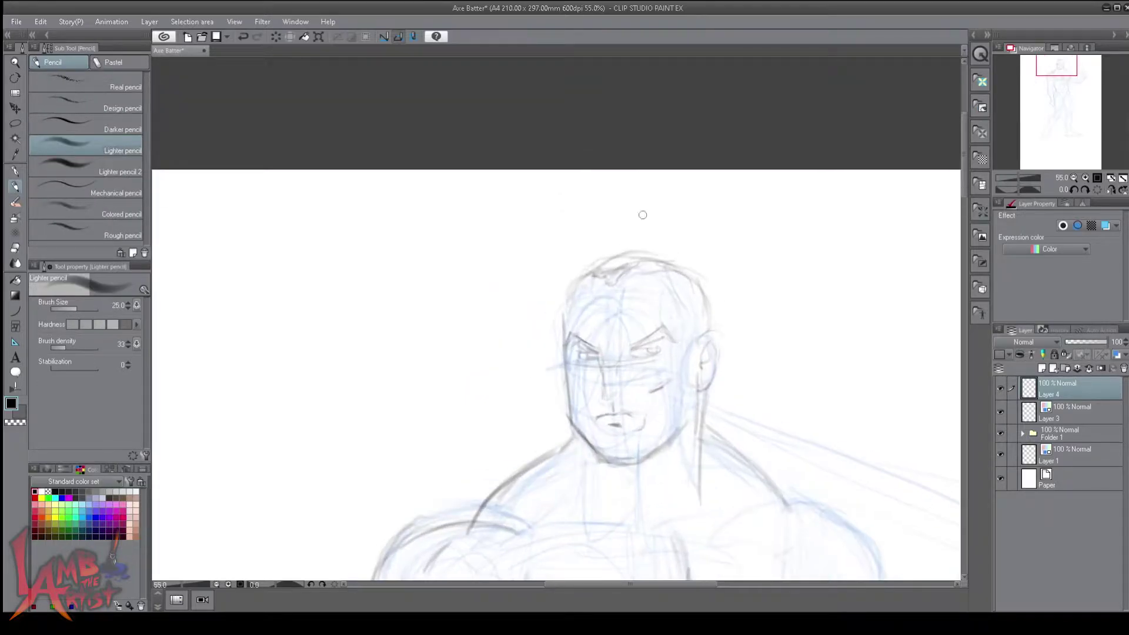
- Rough in the outer shape of the long hair and a strand running down past the temple
left_click_drag(664, 213, 553, 312)
left_click_drag(742, 304, 788, 498)
key("ctrl+z")
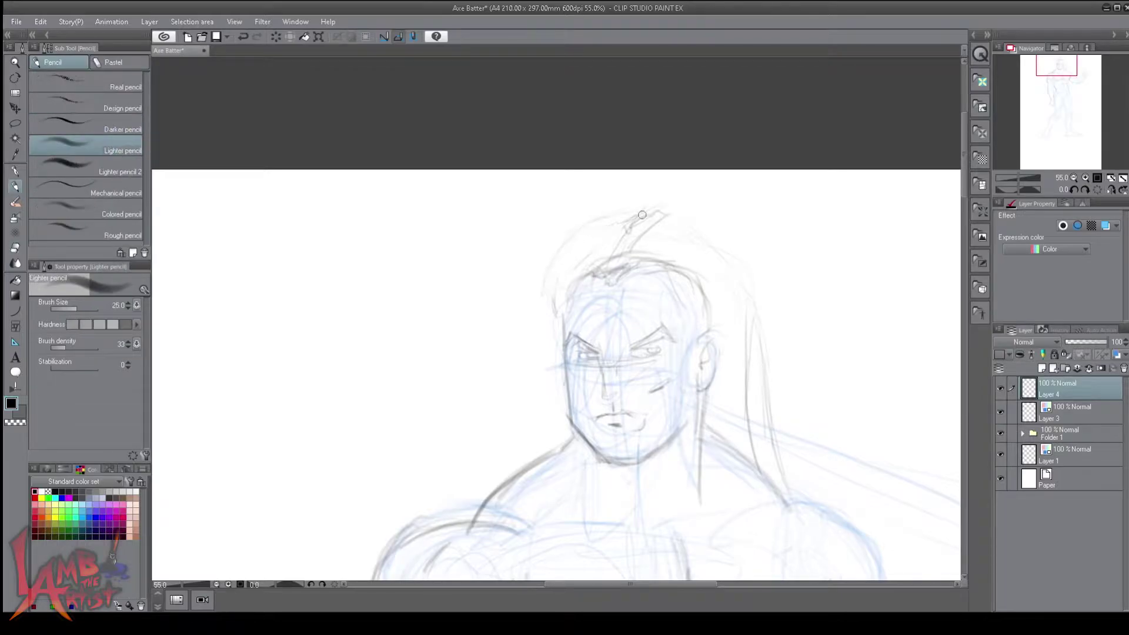
left_click_drag(650, 263, 726, 385)
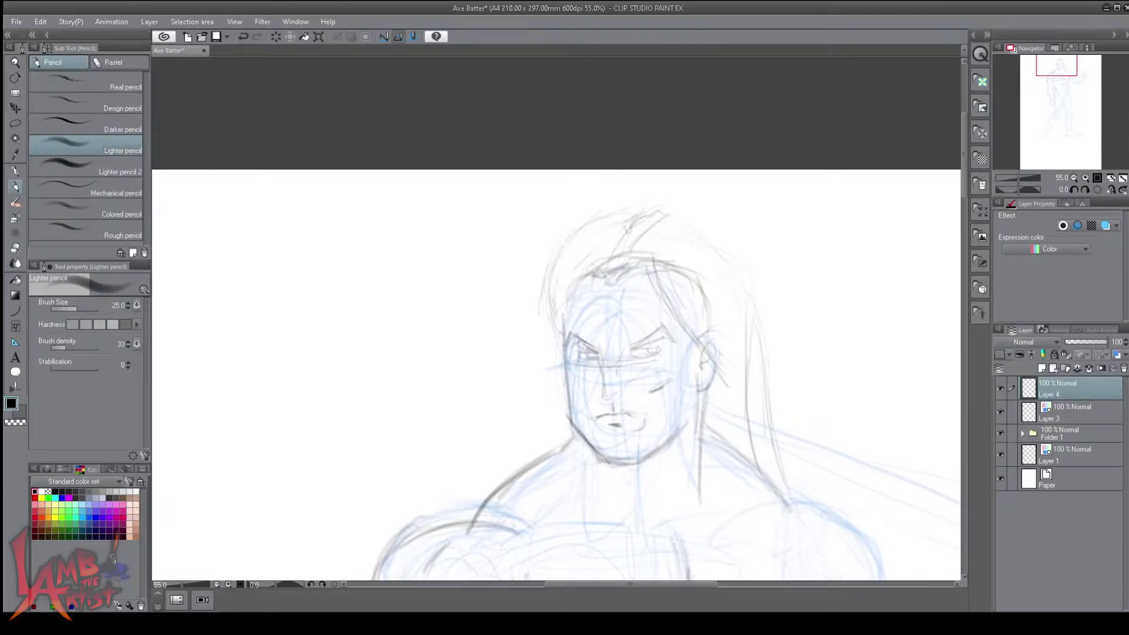
- Rework the long hair on both sides of the face, undoing unwanted strokes, and save the drawing
mouse_move(640, 212)
left_mouse_down()
mouse_move(536, 370)
mouse_move(529, 462)
left_mouse_up()
mouse_move(655, 206)
left_mouse_down()
mouse_move(721, 245)
mouse_move(756, 311)
mouse_move(788, 480)
left_mouse_up()
key("ctrl+z")
key("ctrl+z")
key("ctrl+z")
mouse_move(686, 317)
left_mouse_down()
mouse_move(566, 317)
mouse_move(695, 237)
left_mouse_up()
scroll(695, 238, "down", 3)
key("ctrl+s")
scroll(933, 191, "up", 5)
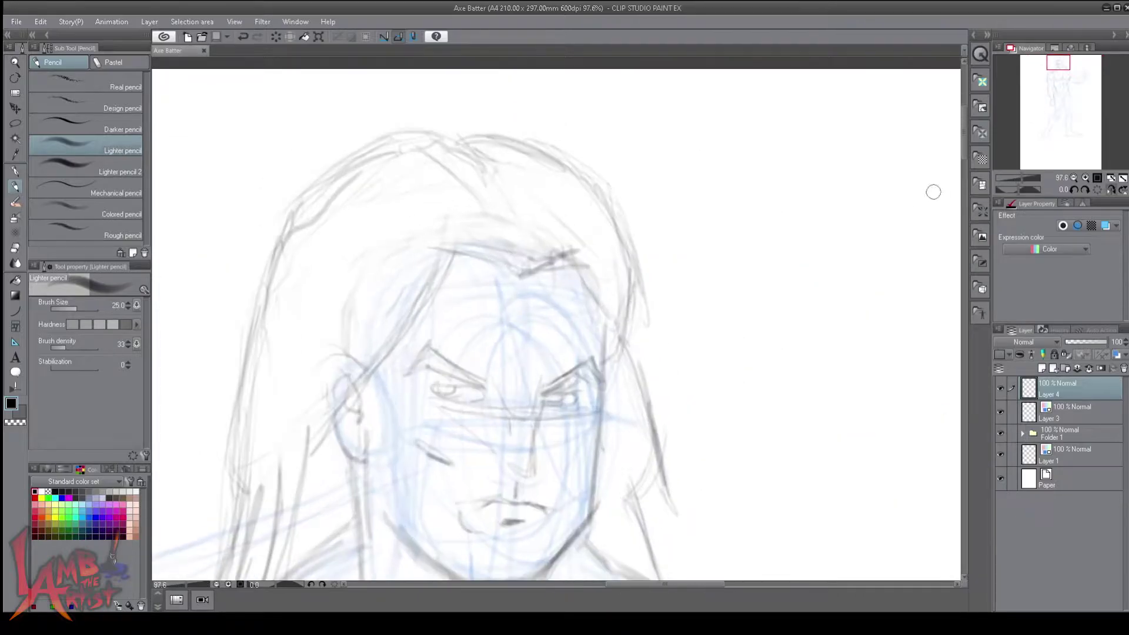
- Add hatching strokes to the long hair beside the ear, checking the head in mirrored view
scroll(614, 152, "down", 2)
key("e")
key("p")
key("h")
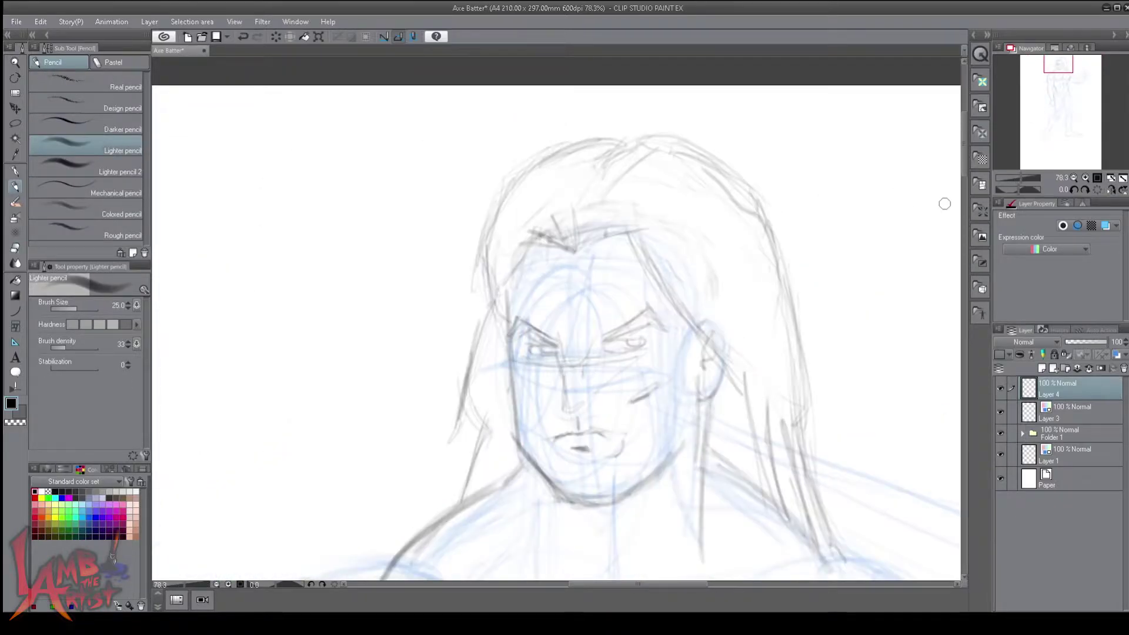
key("p")
left_click_drag(1058, 68, 1059, 69)
scroll(1032, 80, "down", 1)
key("p")
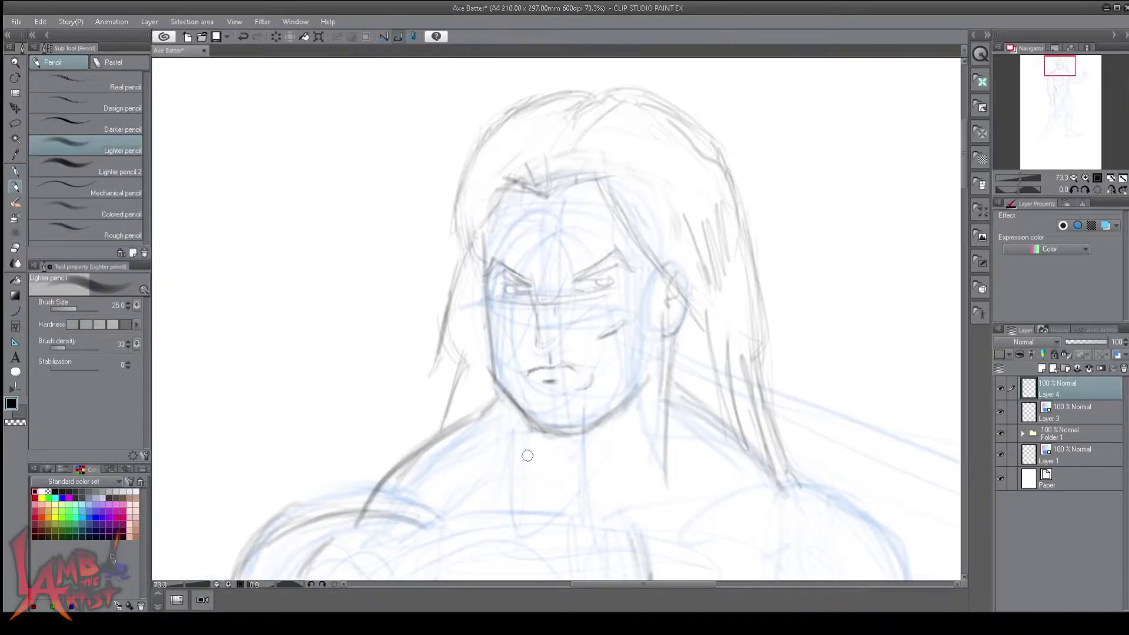
- Lasso the head and hair and transform them to adjust their size and placement on the body
scroll(1080, 79, "down", 3)
scroll(705, 443, "up", 4)
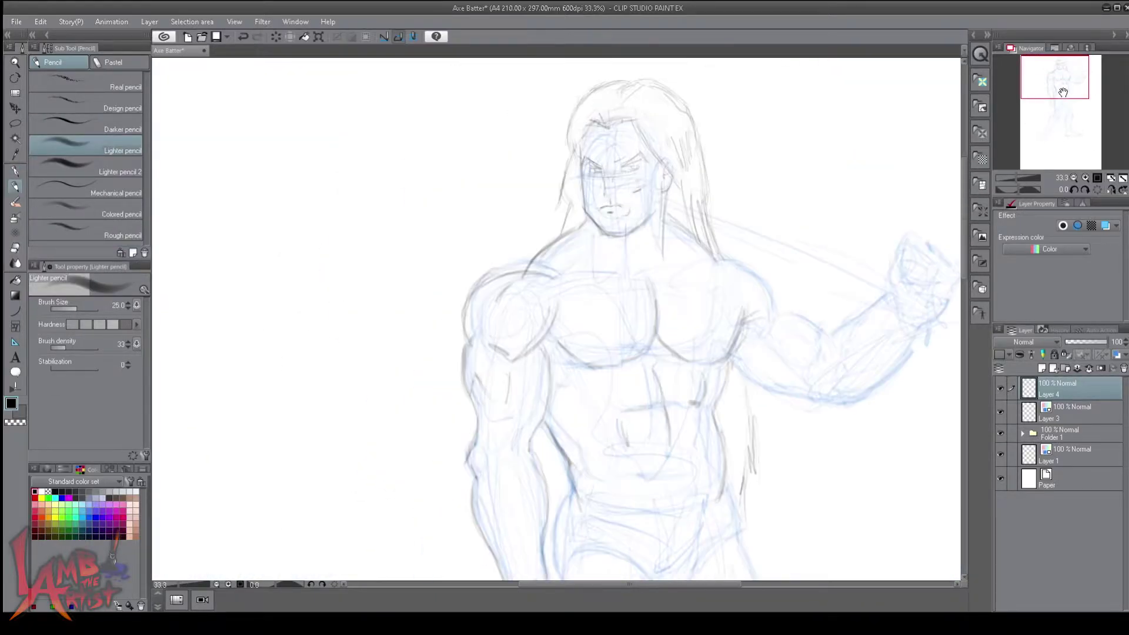
key("m")
left_click_drag(603, 235, 423, 223)
key("ctrl+d")
scroll(1087, 189, "down", 1)
left_click_drag(588, 147, 591, 147)
key("ctrl+t")
left_click_drag(670, 382, 676, 376)
key("Return")
- Redraw the loose hair tips on both sides of the head and add light hatching under the chin
key("e")
key("p")
scroll(589, 407, "down", 2)
scroll(723, 205, "down", 2)
left_click_drag(529, 471, 528, 325)
scroll(574, 352, "down", 1)
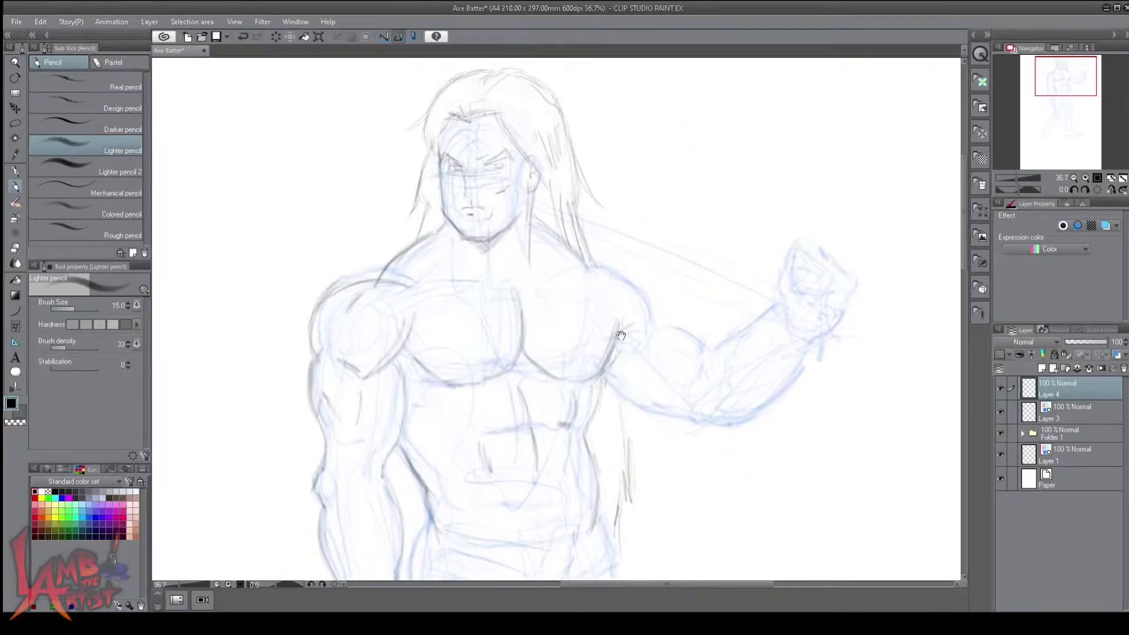
- Draw the collarbone lines and the raised arm's shoulder and biceps contours with a size 20 pencil, checking in mirrored view
key("h")
key("bracketright")
key("bracketright")
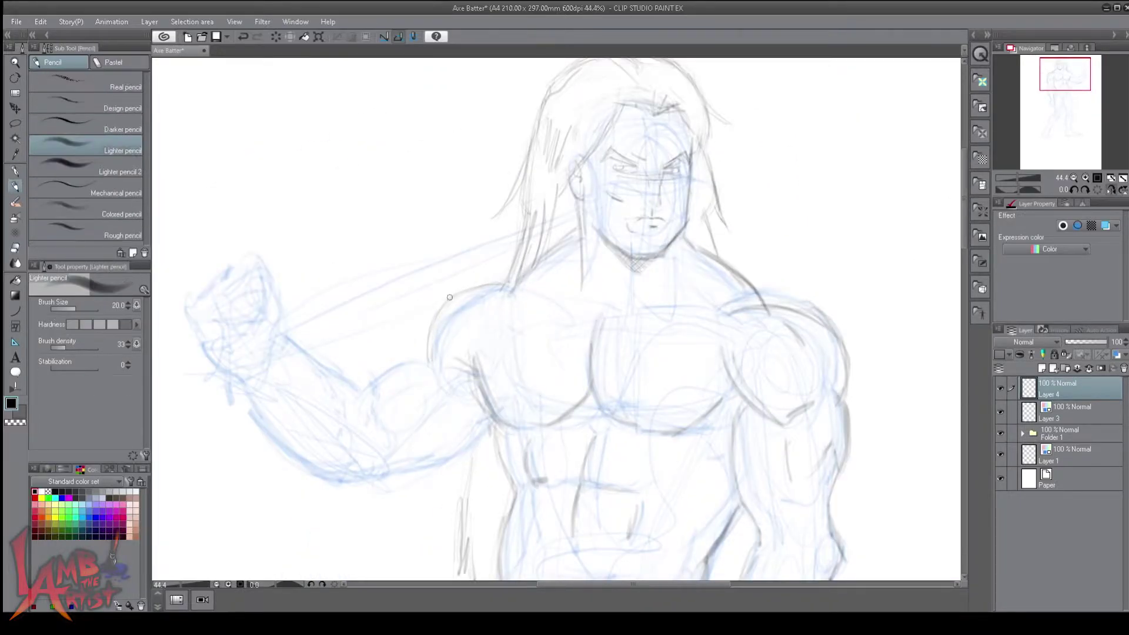
key("h")
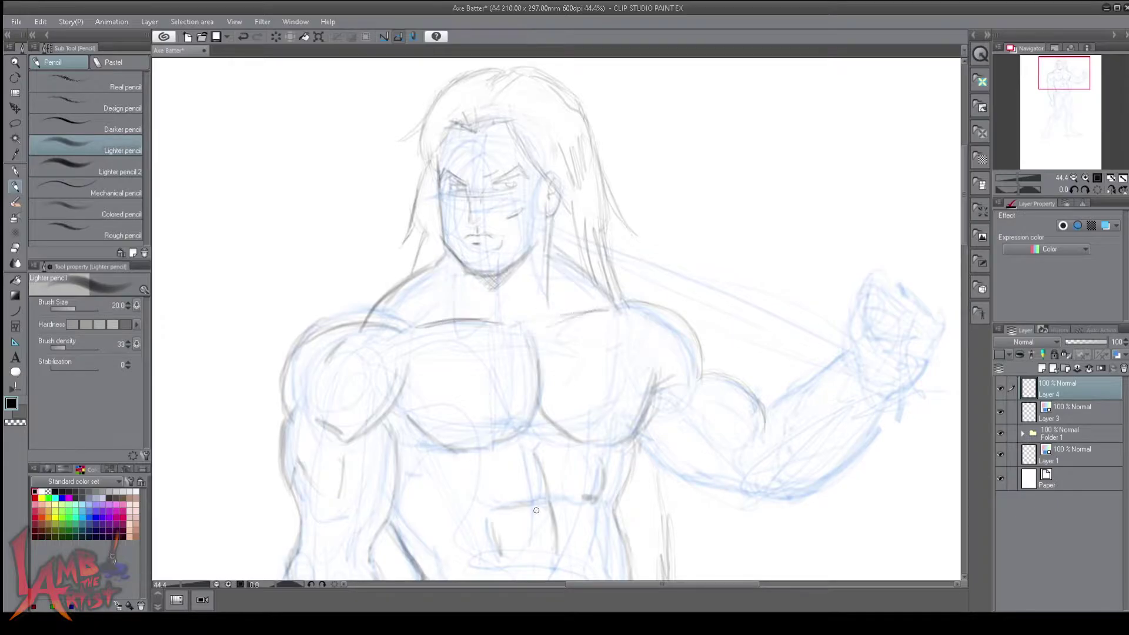
- Add muscle lines and a nipple to the chest, and hatch dark shading under the lowered arm's armpit and the chin
scroll(624, 456, "down", 4)
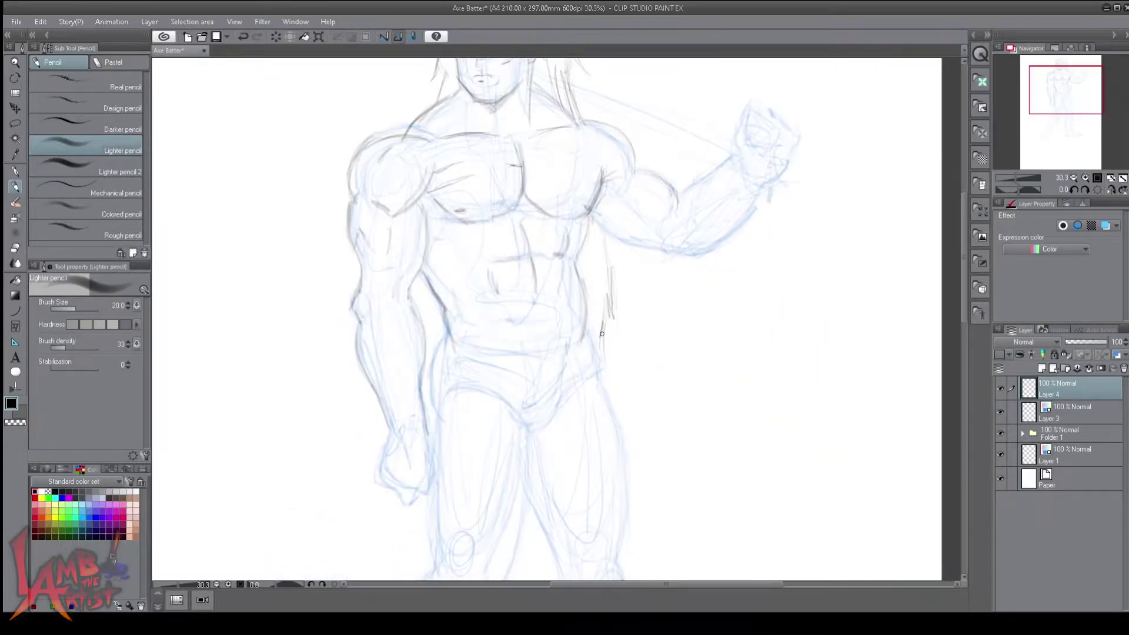
key("e")
key("p")
scroll(594, 320, "up", 6)
scroll(432, 336, "down", 4)
scroll(432, 337, "up", 1)
mouse_move(432, 318)
left_mouse_down()
mouse_move(456, 376)
mouse_move(459, 353)
left_mouse_up()
scroll(544, 445, "down", 2)
key("h")
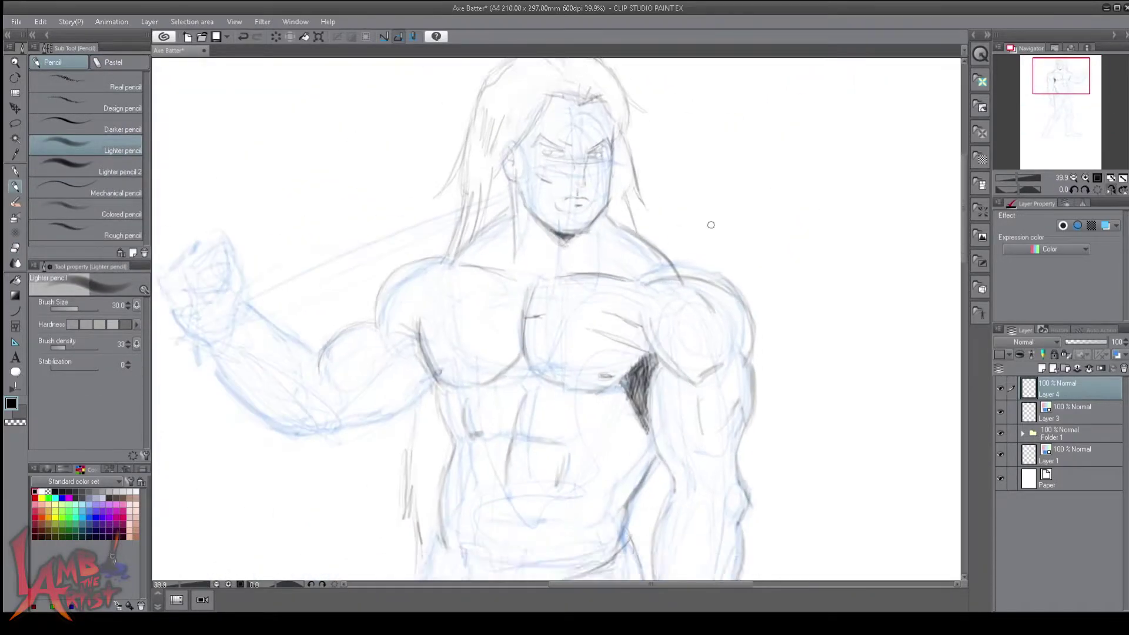
- Touch up the head and chest lines with the soft eraser and pencil, checking the whole figure in both orientations
scroll(500, 215, "up", 3)
key("e")
key("p")
key("e")
key("h")
scroll(500, 215, "down", 3)
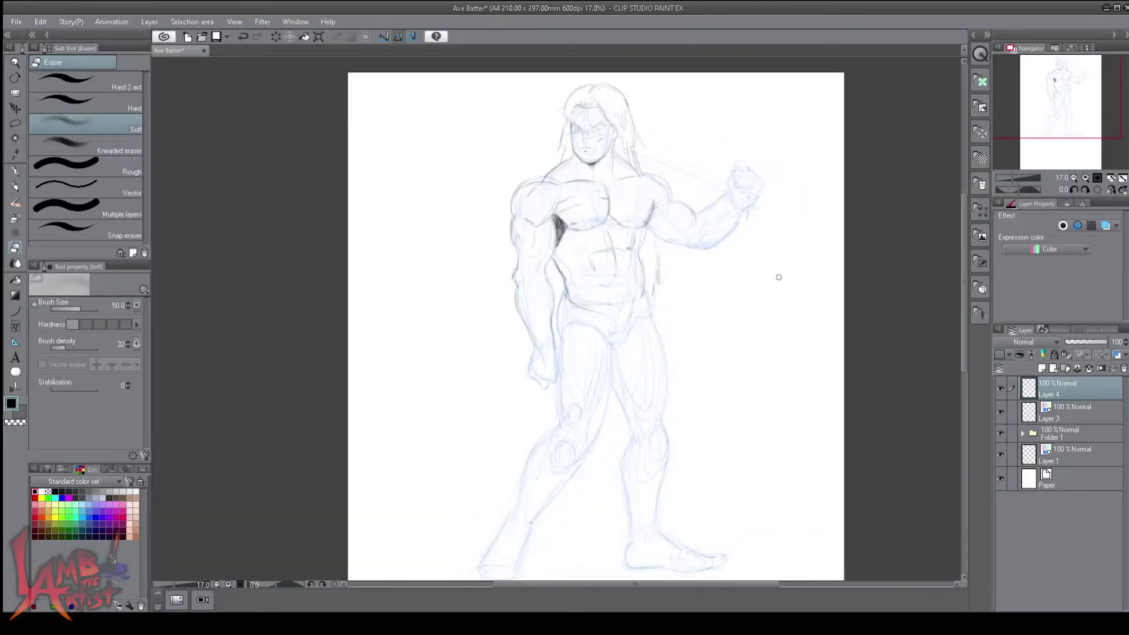
- Lasso the head and hair across the sketch layers and scale them to 96%
scroll(564, 235, "up", 3)
key("m")
left_click_drag(706, 300, 697, 370)
key("ctrl+t")
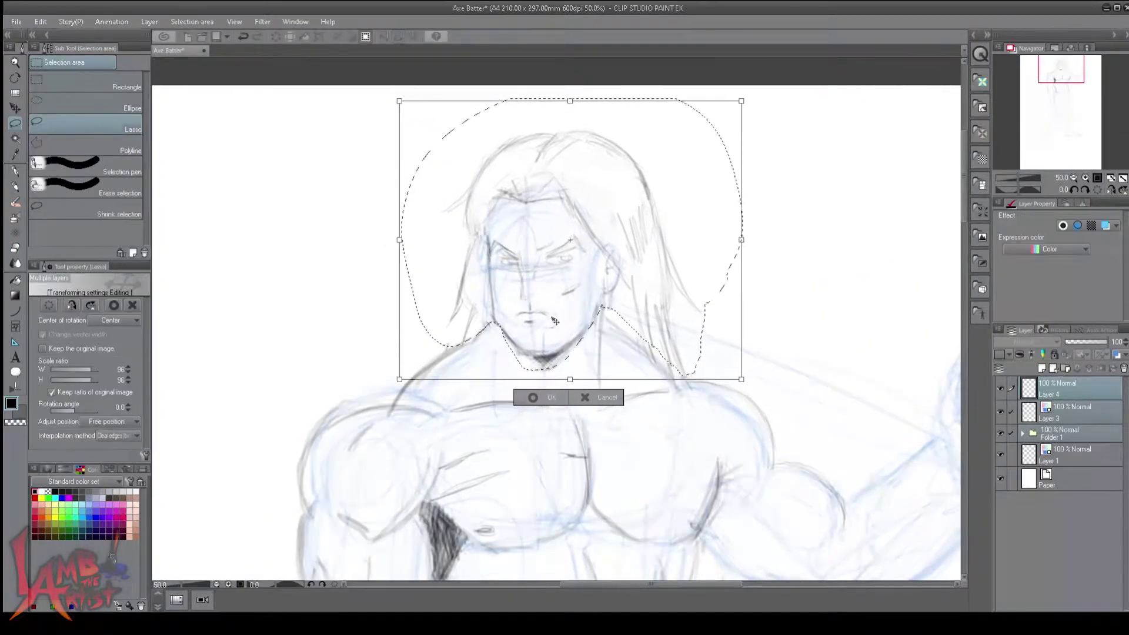
key("Return")
- Soften the armpit shadow and sketch the waist contour with the pencil at brush density 21
scroll(568, 235, "down", 1)
key("p")
mouse_move(517, 292)
left_mouse_down()
mouse_move(606, 403)
mouse_move(561, 209)
mouse_move(523, 327)
left_mouse_up()
left_click_drag(440, 417, 664, 334)
scroll(664, 334, "down", 1)
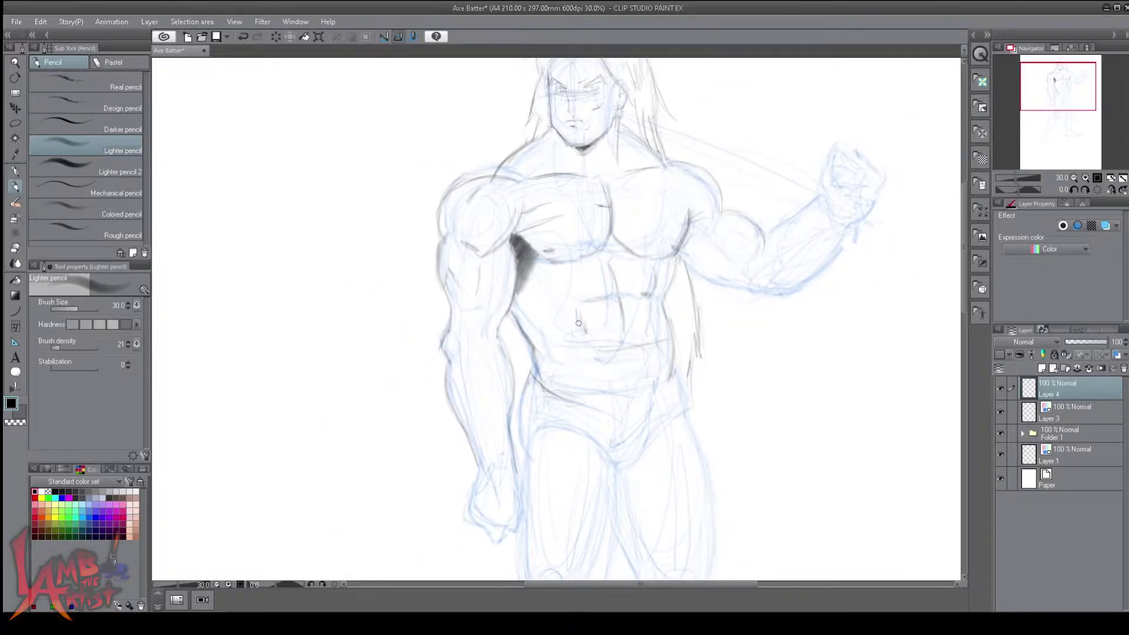
- Erase stray waist lines and draw the belt's upper and lower curves across the hips
key("h")
key("e")
mouse_move(660, 454)
left_mouse_down()
mouse_move(536, 275)
mouse_move(635, 376)
mouse_move(477, 368)
left_mouse_up()
key("h")
scroll(611, 341, "down", 1)
key("p")
left_click_drag(623, 384, 562, 409)
mouse_move(478, 380)
left_mouse_down()
mouse_move(681, 222)
mouse_move(735, 307)
left_mouse_up()
- Draw hair strands at the hairline and down past the temple opposite the ear
left_click_drag(609, 68, 674, 130)
left_click_drag(688, 82, 725, 224)
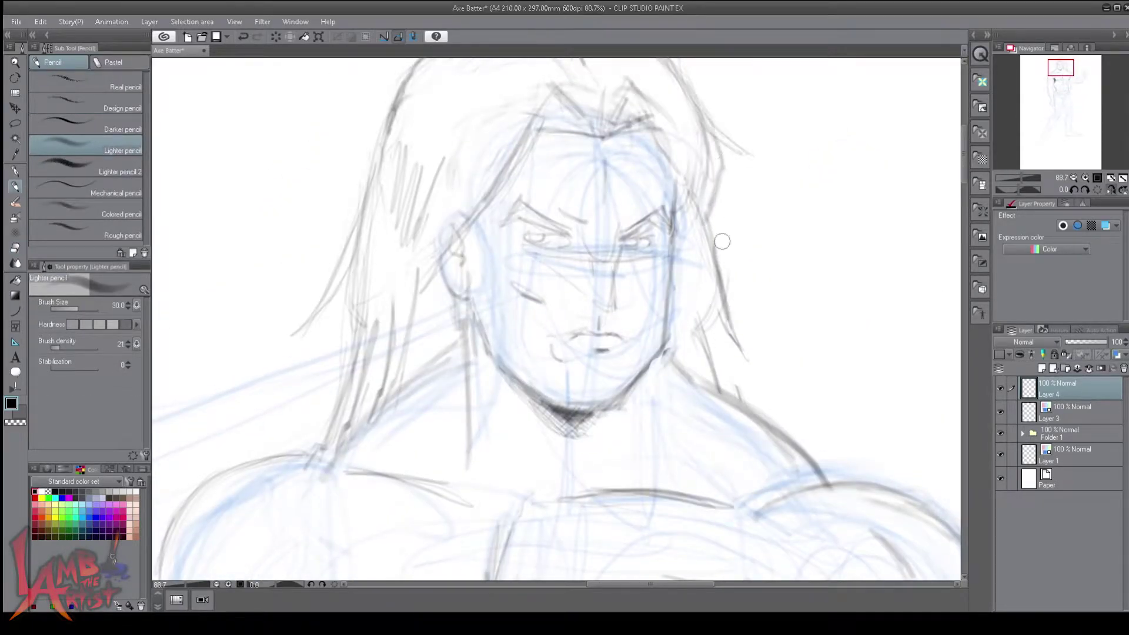
- Outline the trunks and belt end, and add rib lines and the raised arm's muscle contours
scroll(722, 245, "down", 5)
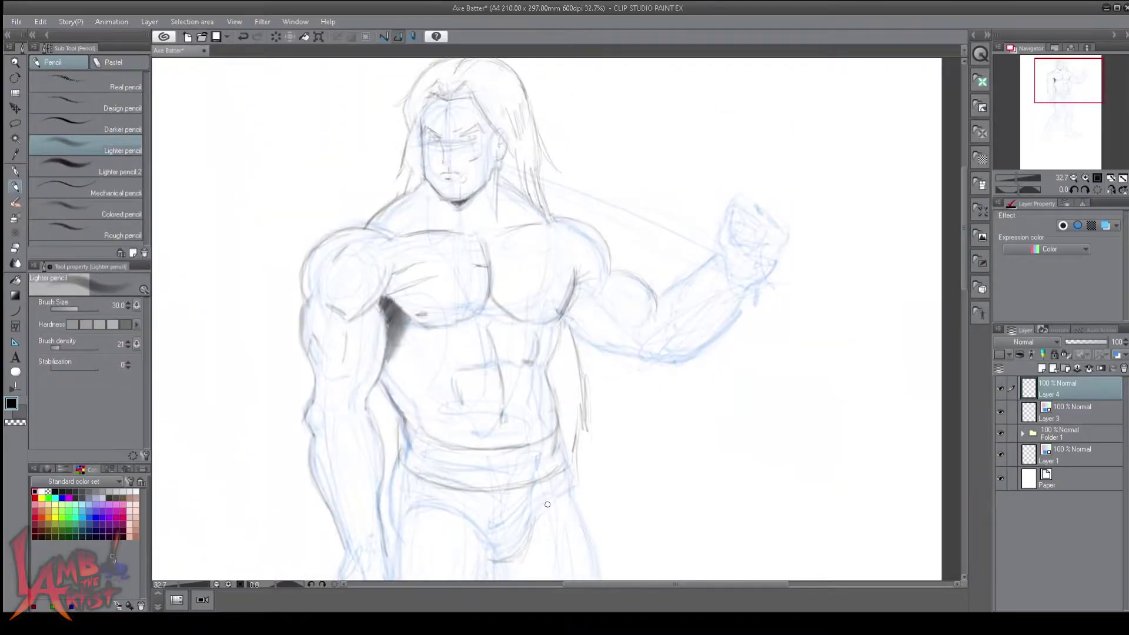
left_click_drag(487, 404, 522, 340)
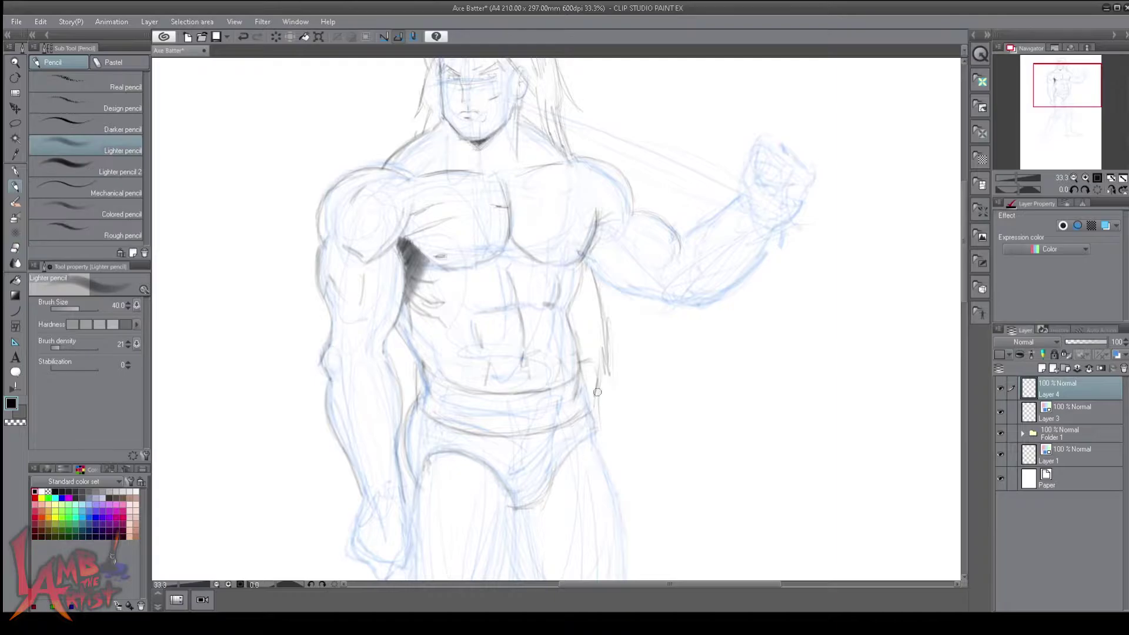
left_click_drag(1067, 95, 1065, 135)
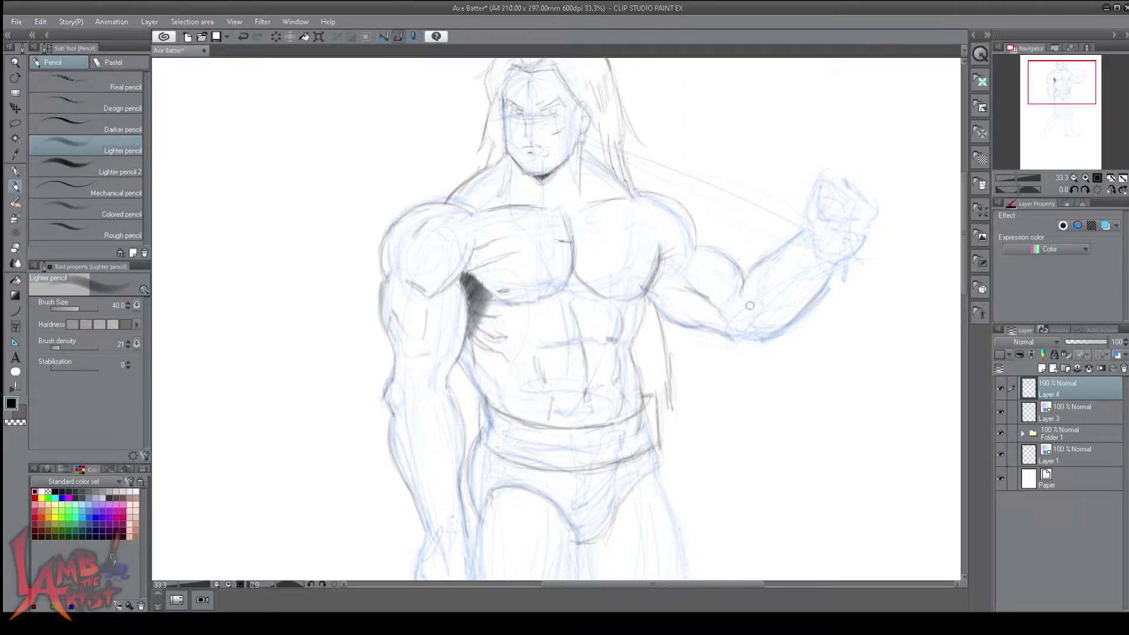
- Draw the bracer's edges around the lowered forearm and firm up the raised forearm's outline, undoing an unwanted stroke
scroll(677, 309, "down", 3)
left_click_drag(396, 305, 461, 301)
key("ctrl+z")
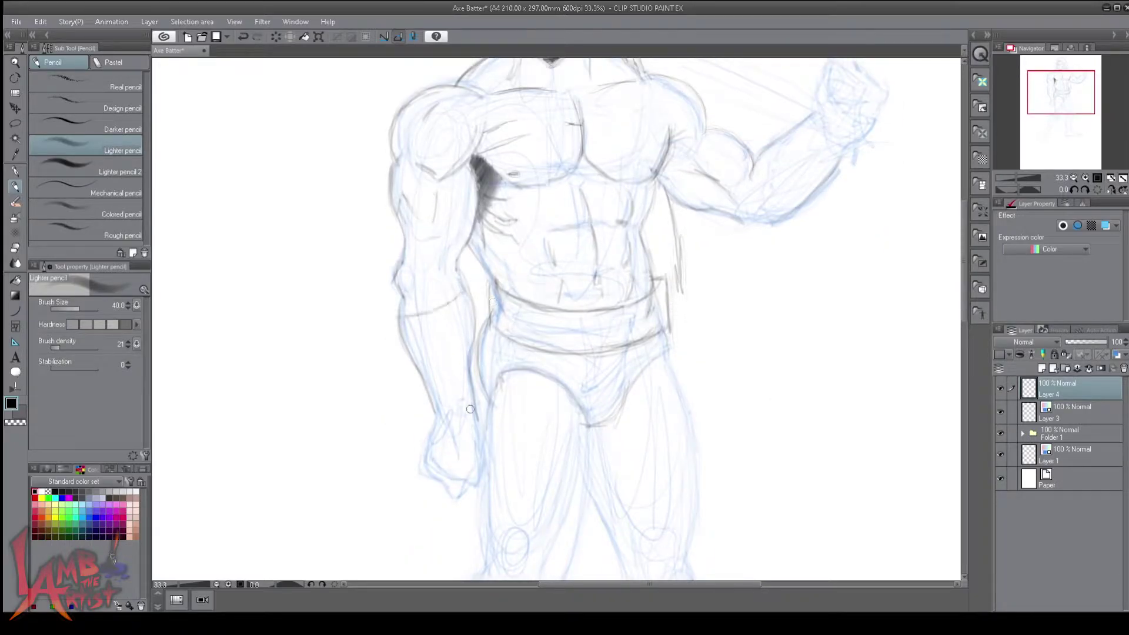
scroll(636, 274, "up", 3)
scroll(661, 342, "down", 2)
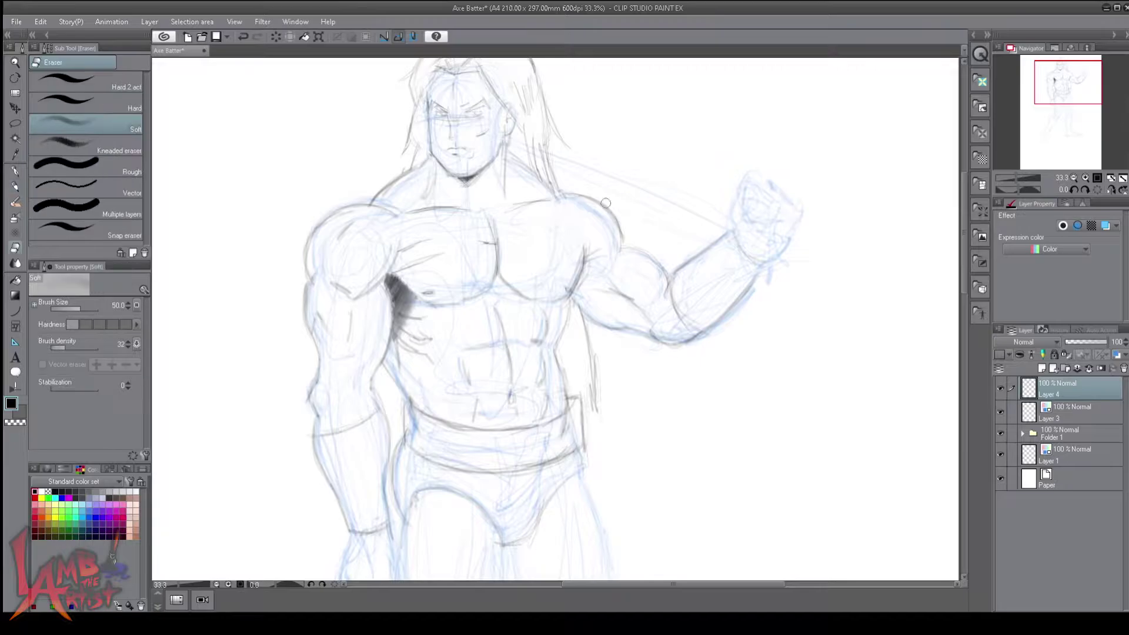
- Sketch the lowered hand's fingers, add a new layer on top, and make Layer 4 active again
scroll(698, 224, "up", 3)
scroll(698, 224, "up", 2)
scroll(922, 360, "down", 4)
scroll(922, 360, "up", 1)
left_click(1042, 368)
left_click(1054, 415)
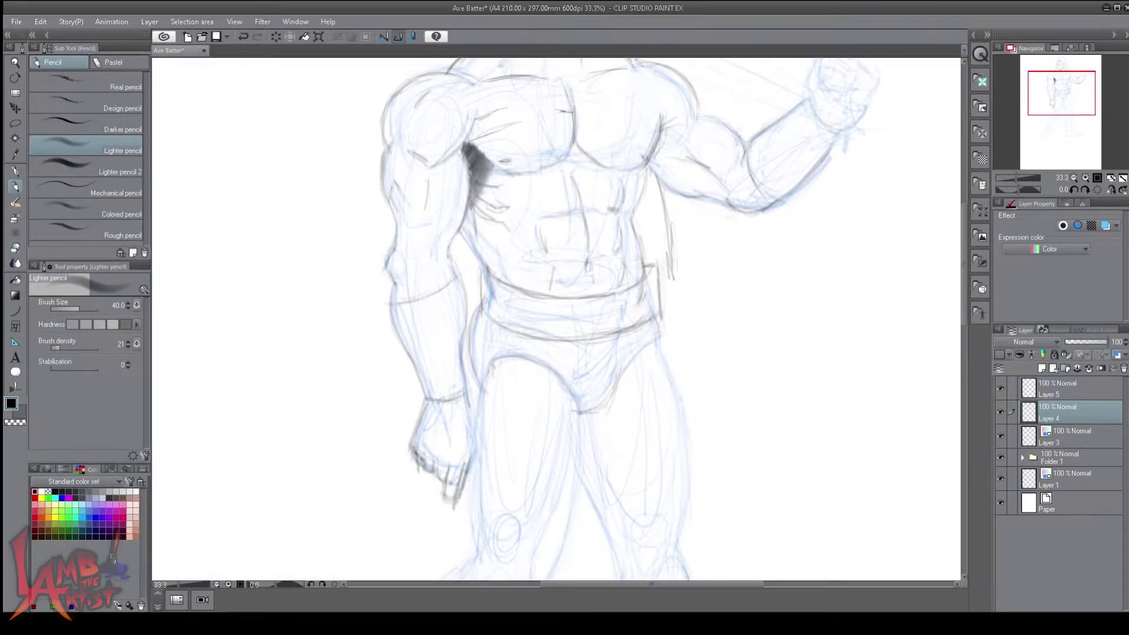
- Draw a windswept hair strand flying outward beside the neck, then erase stray lines while checking in mirrored view
scroll(751, 231, "up", 5)
scroll(719, 229, "up", 1)
left_click_drag(530, 269, 448, 305)
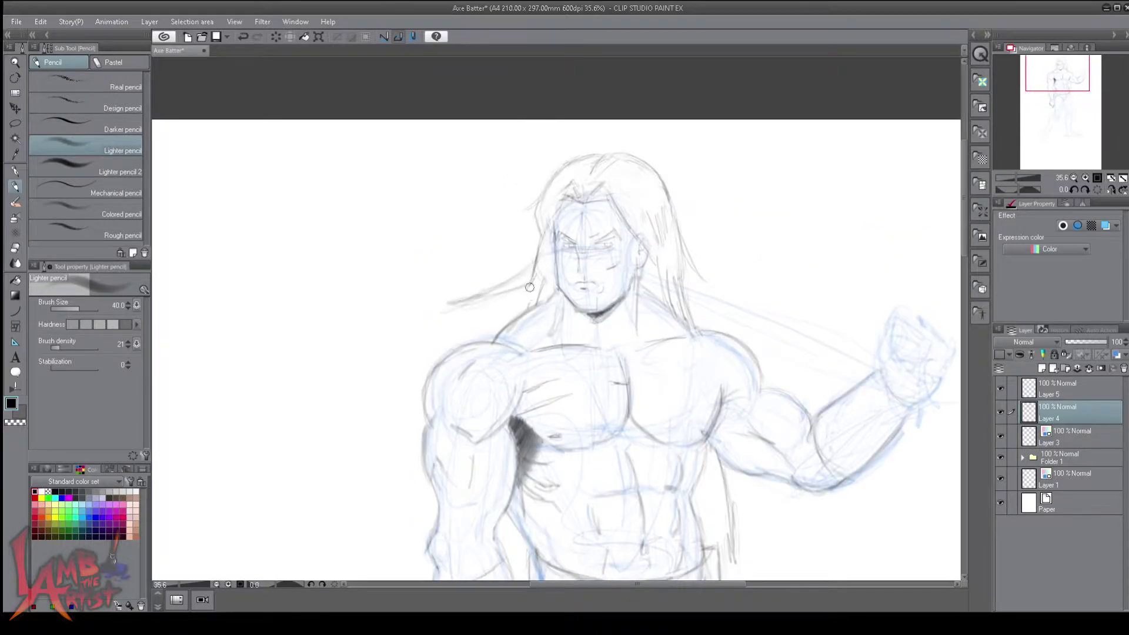
scroll(507, 279, "down", 2)
scroll(507, 279, "down", 2)
key("h")
scroll(507, 279, "up", 3)
key("e")
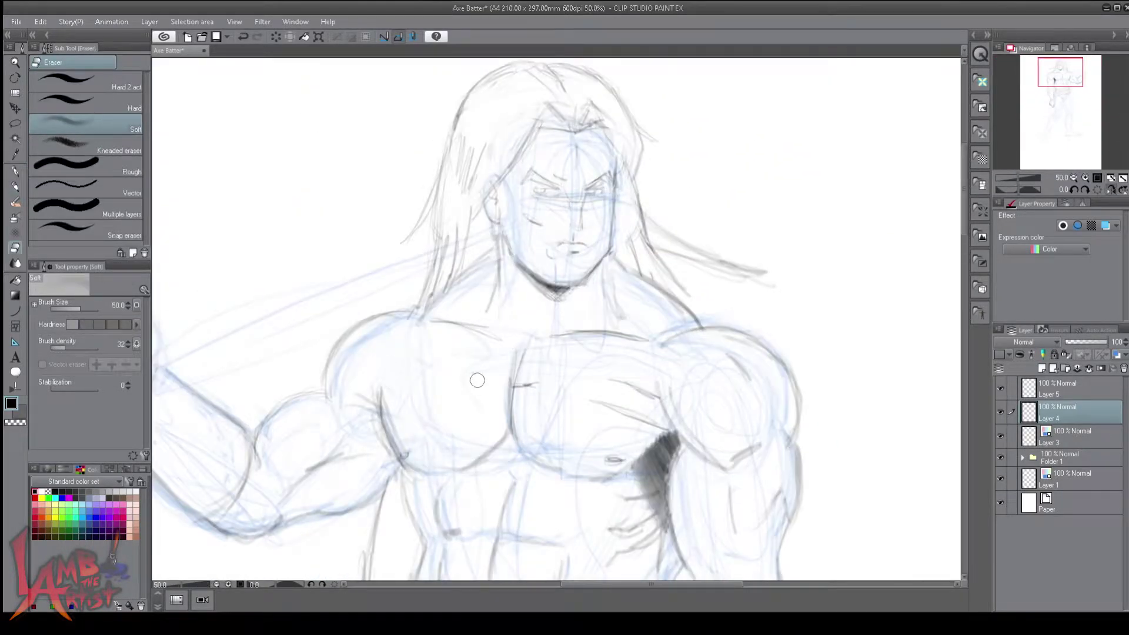
key("h")
scroll(478, 380, "down", 3)
scroll(521, 303, "up", 1)
- Refine the eyes, brows and facial lines with a size 12 pencil, checking the face in mirrored view
key("p")
scroll(690, 406, "up", 8)
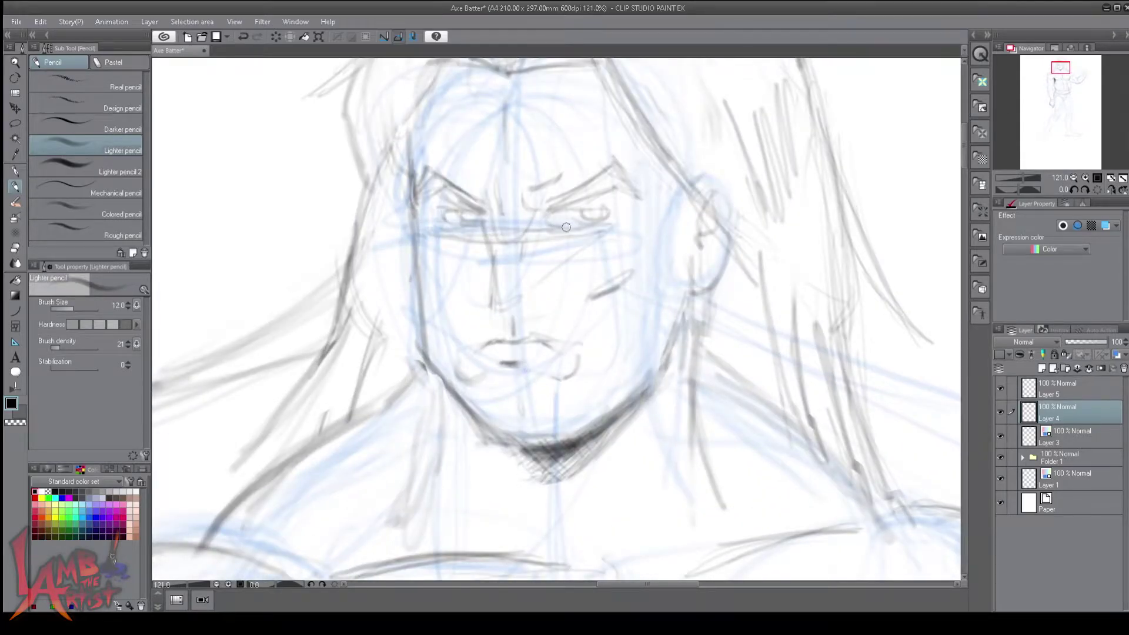
key("h")
scroll(588, 294, "down", 3)
scroll(636, 265, "up", 2)
key("e")
key("p")
left_click_drag(491, 282, 447, 383)
scroll(701, 347, "down", 4)
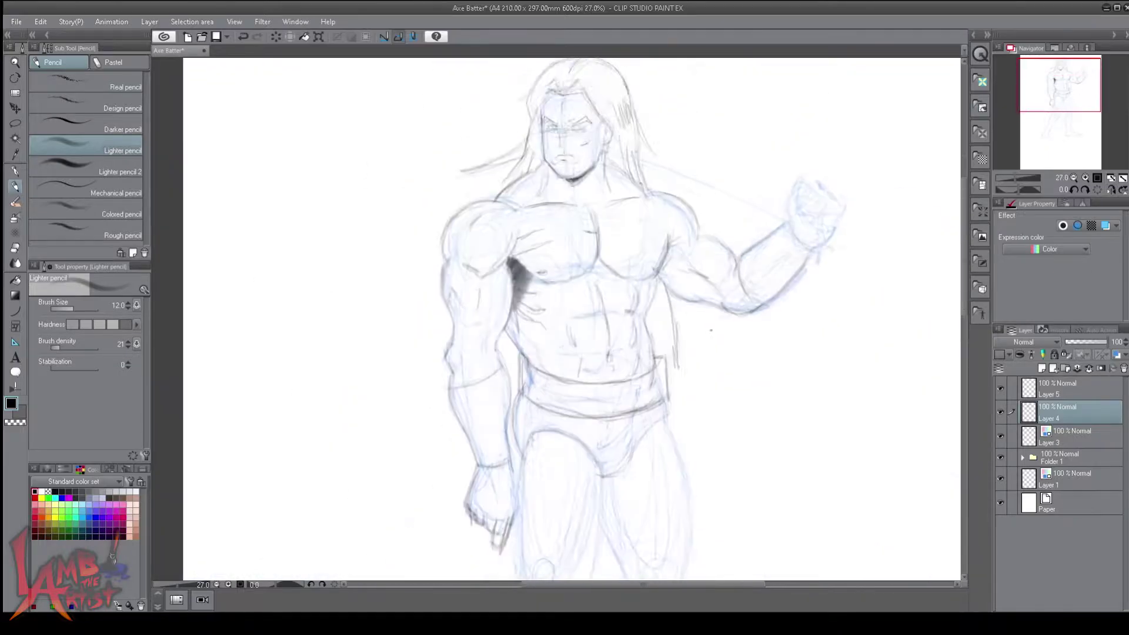
- Draw the raised fist's curled fingers and the forearm's lower contour with the pencil, checking in mirrored view
scroll(735, 294, "up", 2)
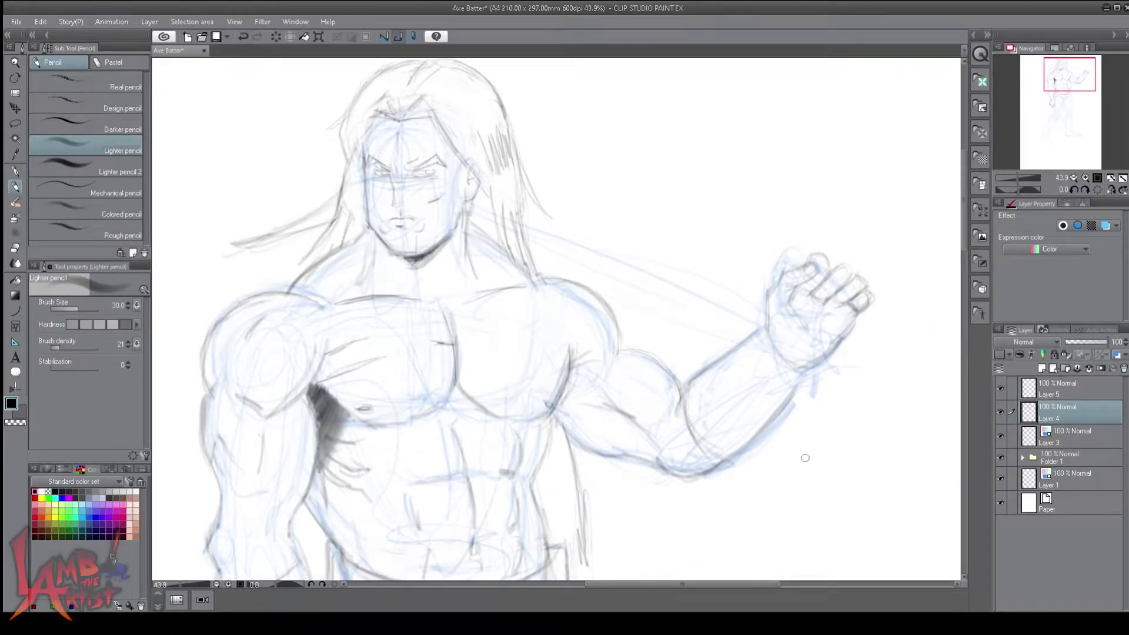
key("h")
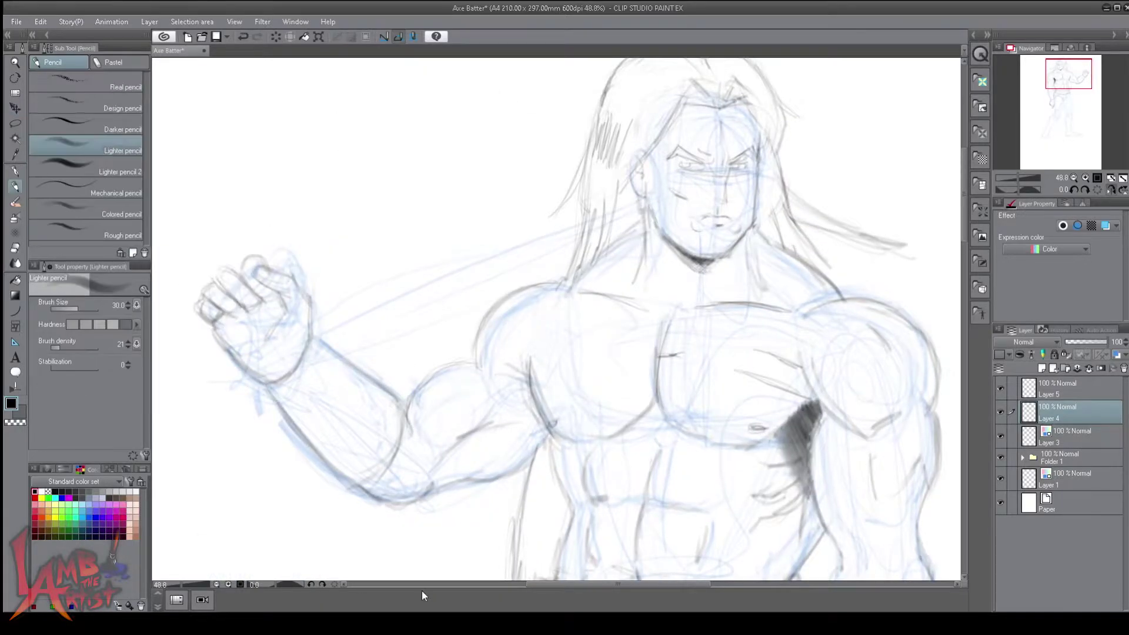
key("h")
- Lasso the raised fist, scale it down slightly with a transform, and clear the selection
scroll(706, 394, "up", 1)
key("m")
left_click_drag(805, 381, 733, 320)
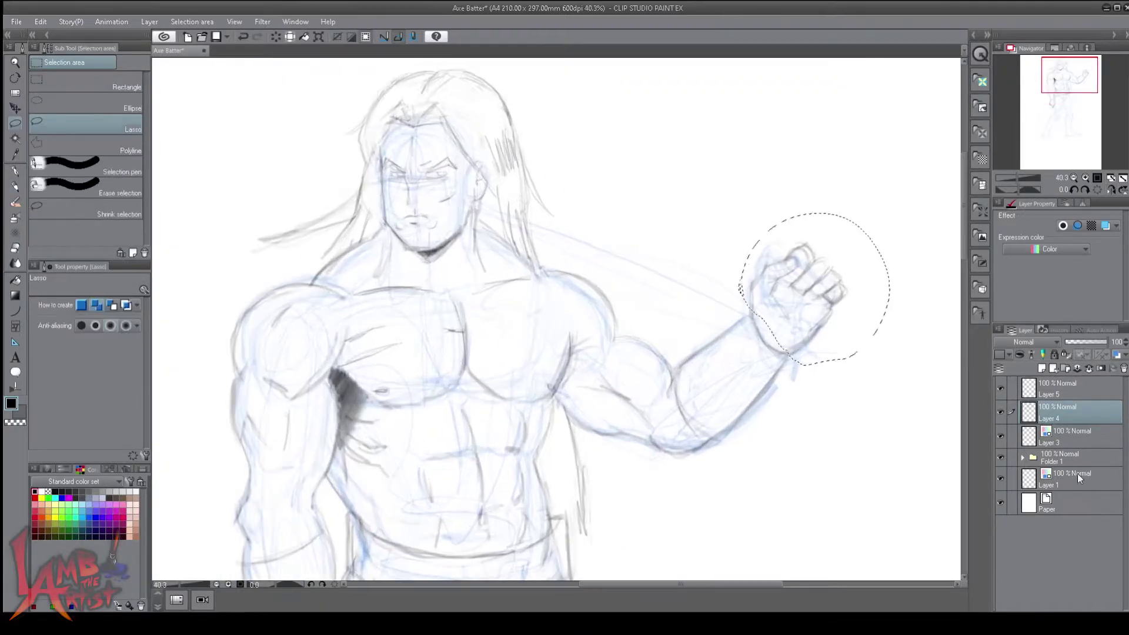
key("ctrl+t")
key("Return")
key("e")
key("ctrl+d")
- Clean up the raised fist, wrist and forearm lines, alternating between the soft eraser and the pencil
scroll(706, 341, "down", 3)
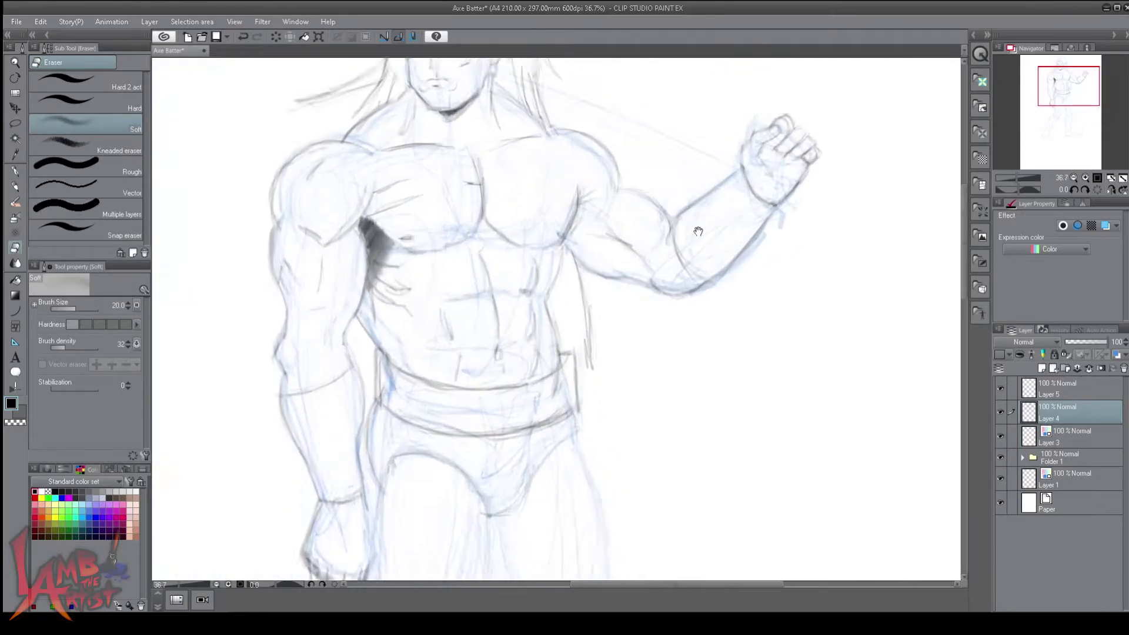
key("p")
scroll(707, 340, "up", 1)
key("e")
key("p")
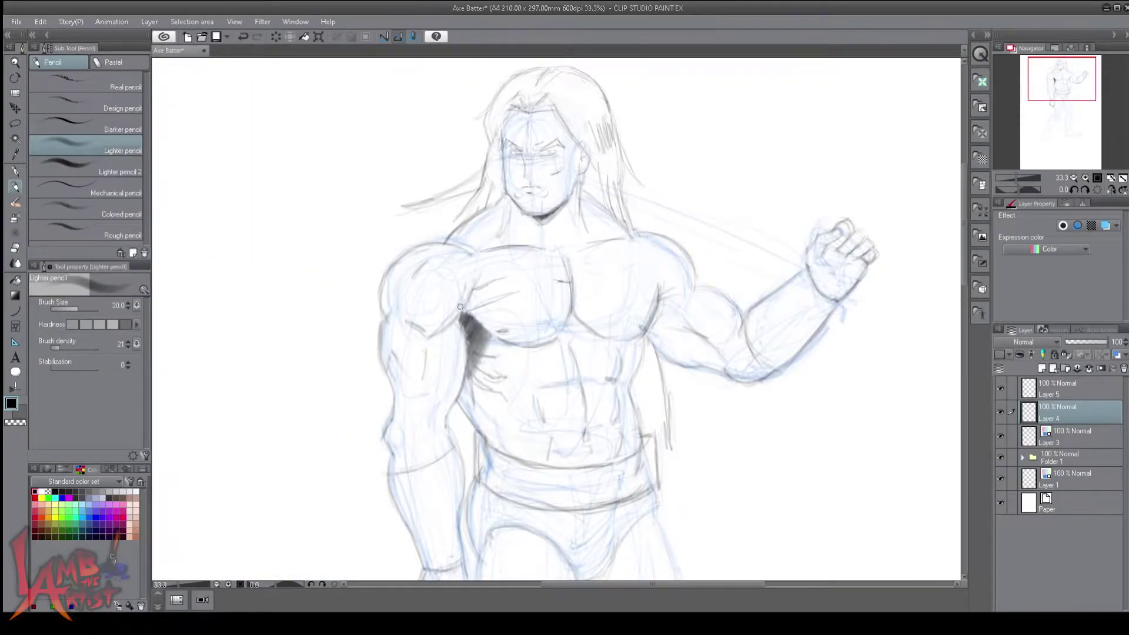
- Rework the belt's outline, erasing rough lines and redrawing its edges while checking in mirrored view
key("h")
left_click_drag(744, 390, 704, 404)
key("e")
mouse_move(494, 486)
left_mouse_down()
mouse_move(538, 564)
mouse_move(552, 481)
mouse_move(530, 495)
mouse_move(583, 465)
left_mouse_up()
left_click(1111, 190)
key("p")
left_click_drag(511, 391, 529, 444)
left_click_drag(605, 382, 518, 438)
key("e")
mouse_move(511, 389)
left_mouse_down()
mouse_move(562, 385)
mouse_move(514, 390)
left_mouse_up()
left_click_drag(529, 389, 529, 265)
- Divide the belt into panels with vertical lines and strengthen its lower edge
key("p")
scroll(499, 330, "up", 1)
left_click_drag(497, 301, 500, 352)
left_click_drag(542, 314, 543, 357)
mouse_move(665, 332)
left_mouse_down()
mouse_move(661, 378)
mouse_move(565, 438)
left_mouse_up()
- Draw the inner and outer thigh contours and muscle lines of the leg below the lowered arm, down to the knee
scroll(564, 438, "down", 2)
left_click_drag(574, 286, 582, 320)
scroll(559, 355, "down", 1)
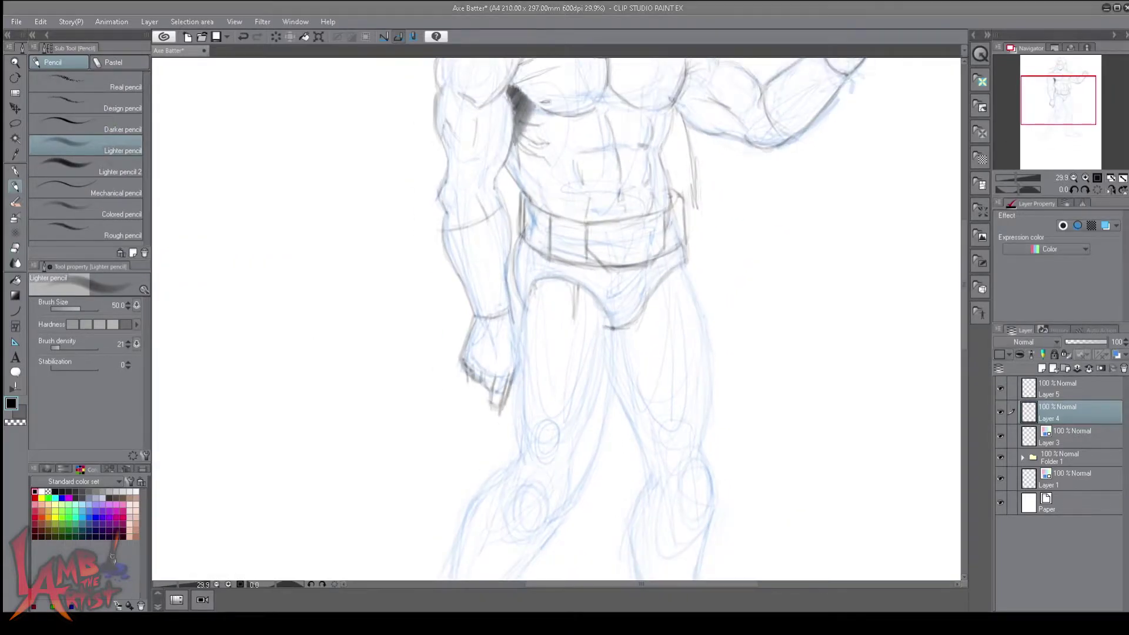
scroll(372, 118, "up", 1)
left_click_drag(501, 273, 495, 405)
left_click_drag(603, 280, 585, 408)
left_click_drag(588, 360, 544, 469)
mouse_move(551, 297)
left_mouse_down()
mouse_move(551, 374)
mouse_move(523, 450)
left_mouse_up()
left_click_drag(510, 333, 510, 385)
- Soften rough lines around that leg's knee and draw the shin and calf contours below it
key("e")
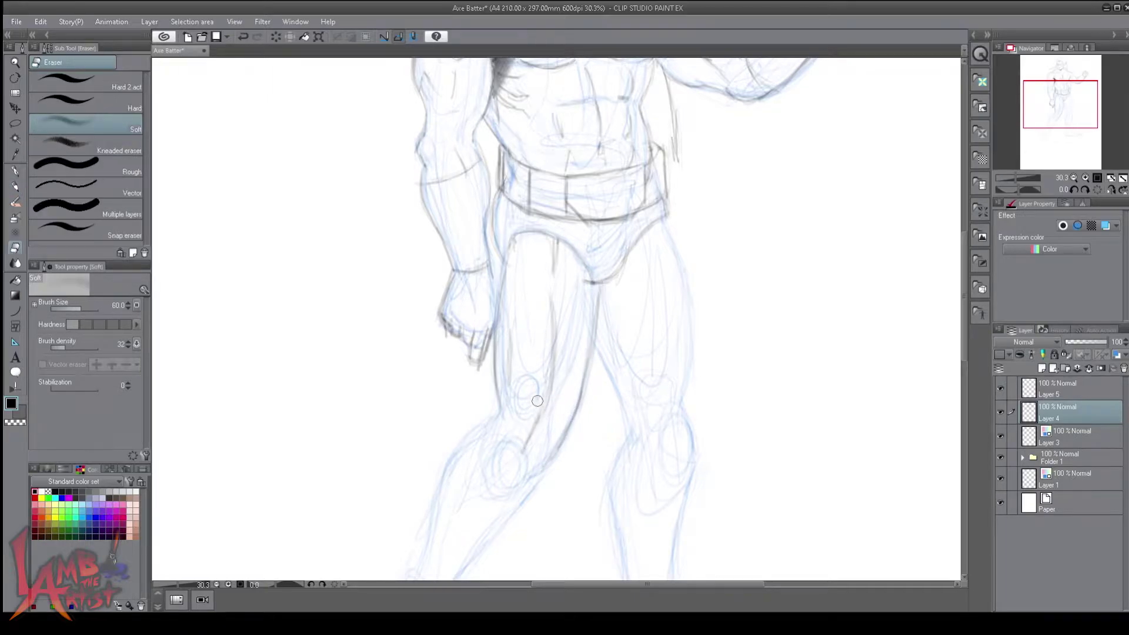
scroll(776, 194, "down", 2)
key("p")
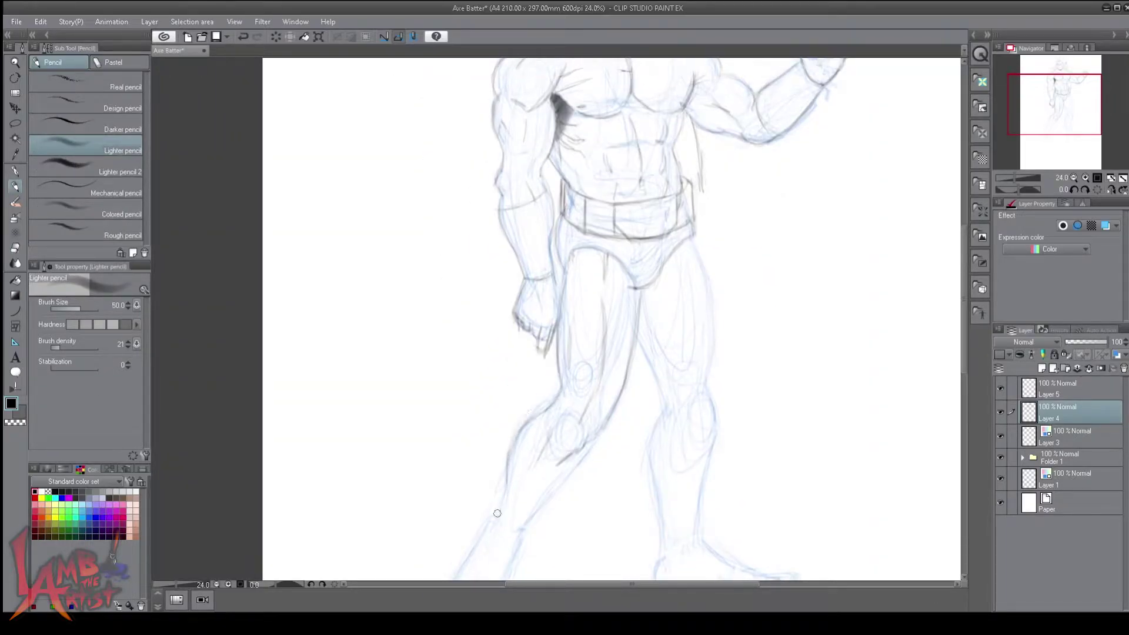
- Outline the other leg's thigh down to the knee, adding muscle lines and shading beside the groin
scroll(530, 528, "up", 3)
left_click_drag(676, 293, 653, 335)
scroll(558, 249, "down", 2)
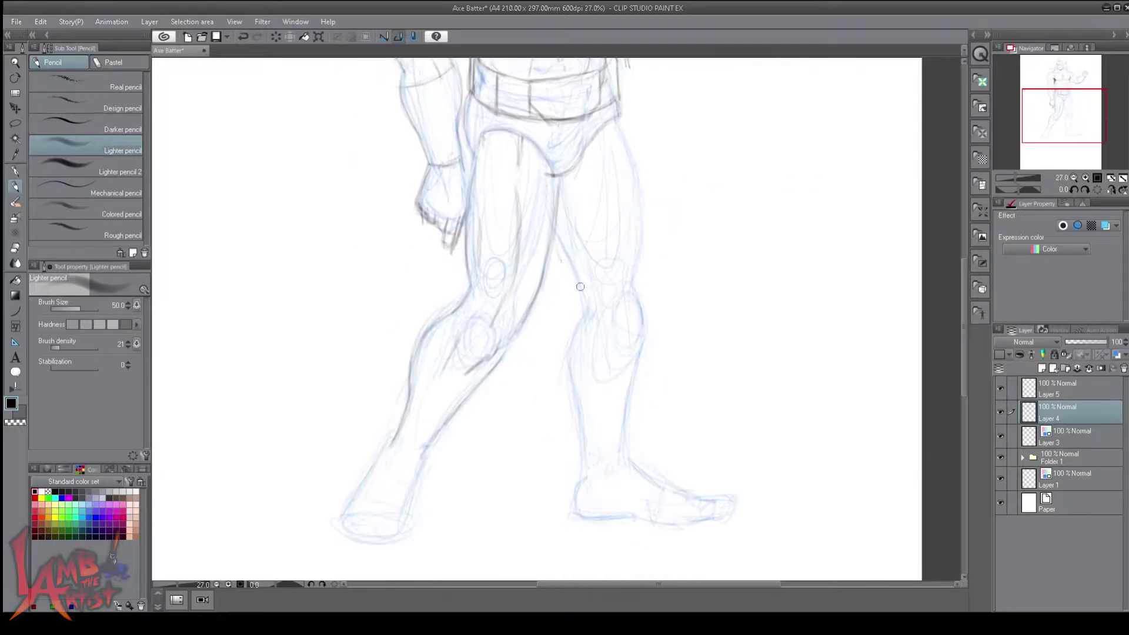
mouse_move(636, 274)
left_mouse_down()
mouse_move(677, 318)
mouse_move(628, 274)
left_mouse_up()
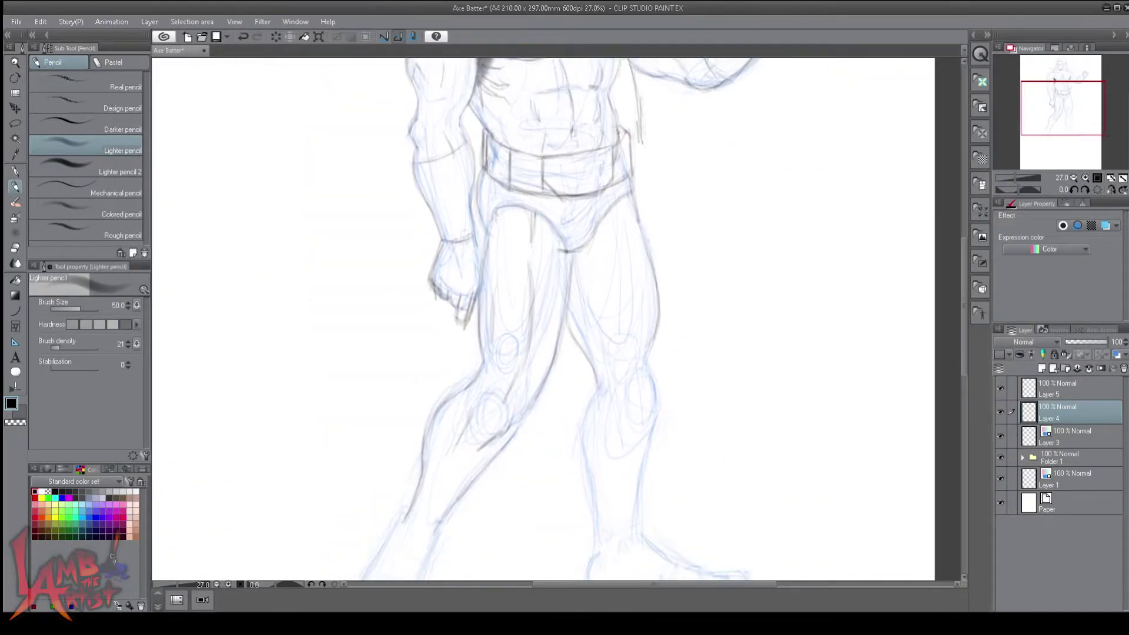
left_click_drag(588, 232, 567, 281)
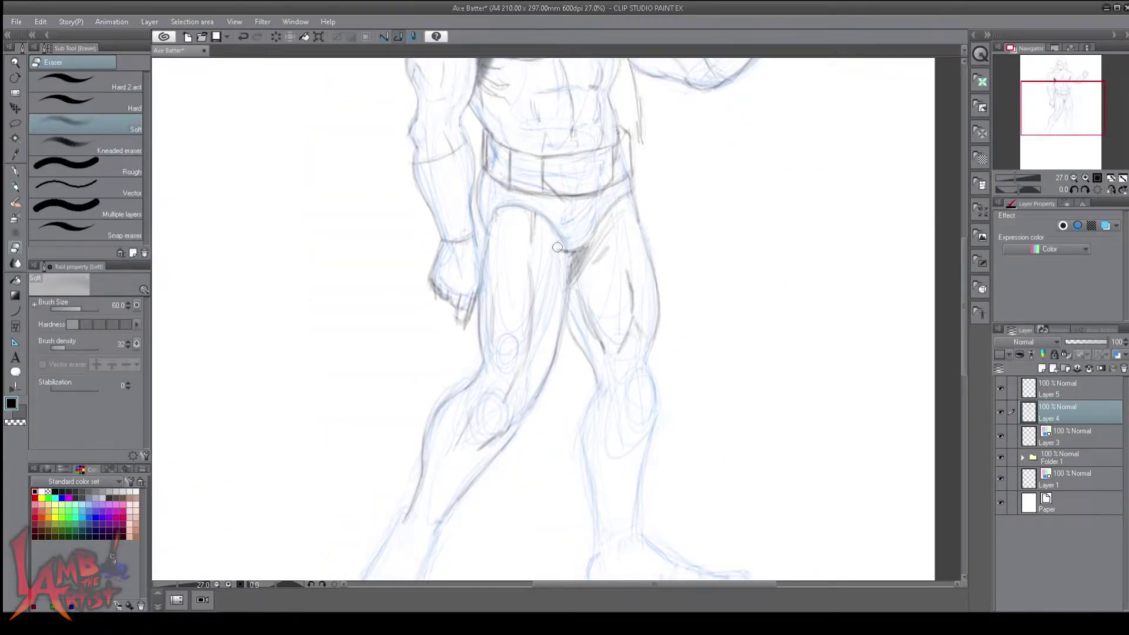
- Refine the calf of the leg below the lowered arm and continue its outline down to the foot
left_click_drag(748, 175, 751, 131)
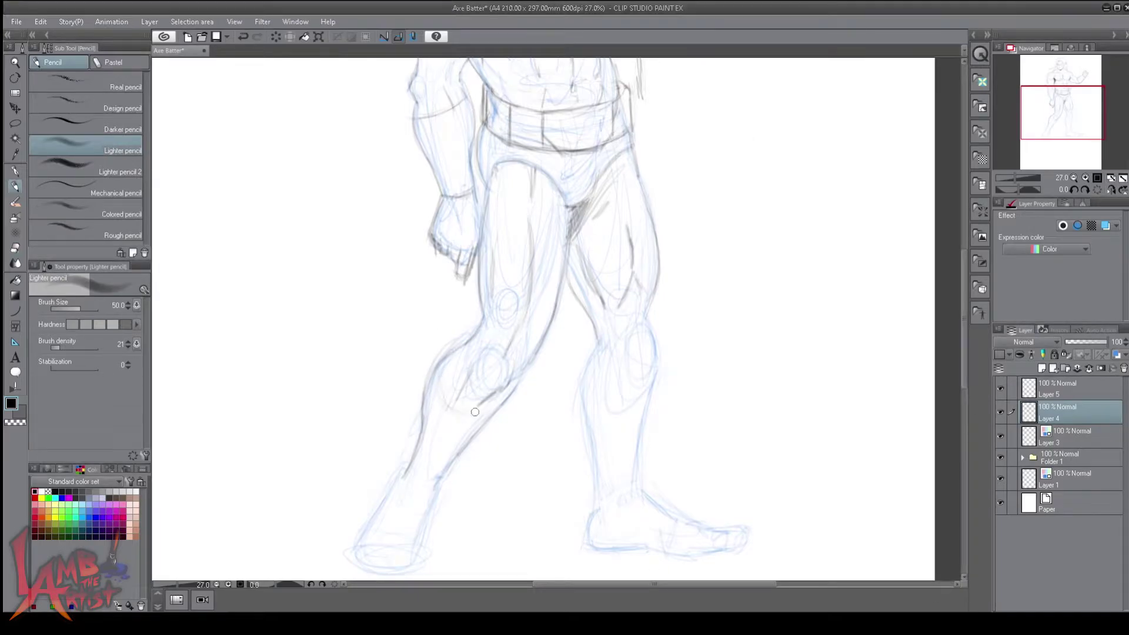
scroll(764, 264, "down", 2)
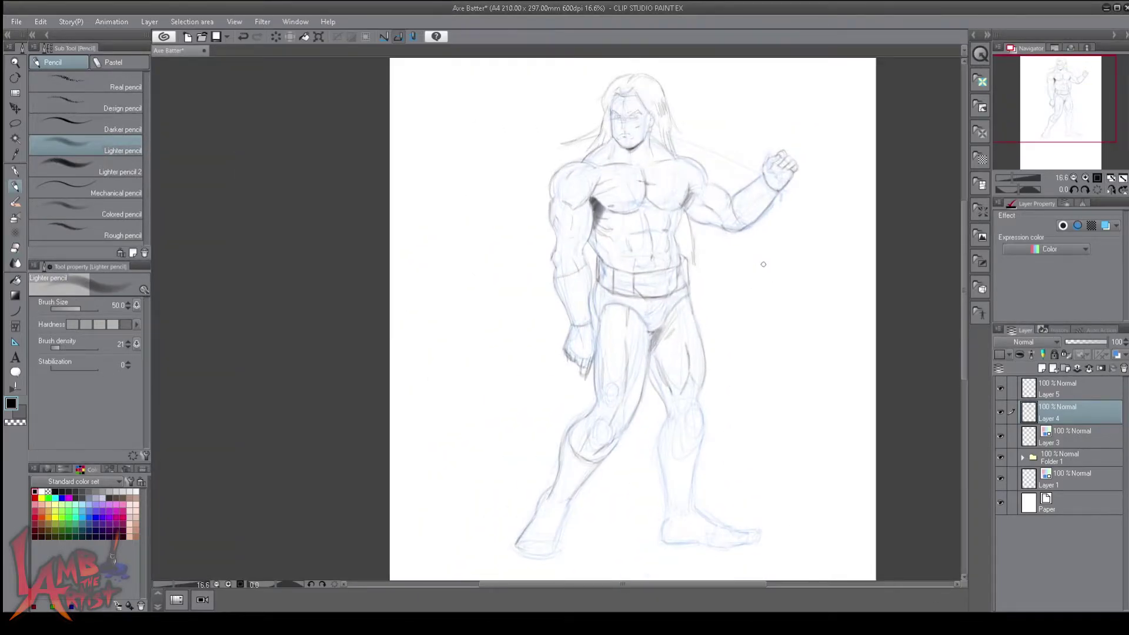
- Lasso the foot below the raised arm across the sketch layers, nudge it into place and clear the selection
key("m")
left_click_drag(671, 517, 673, 521)
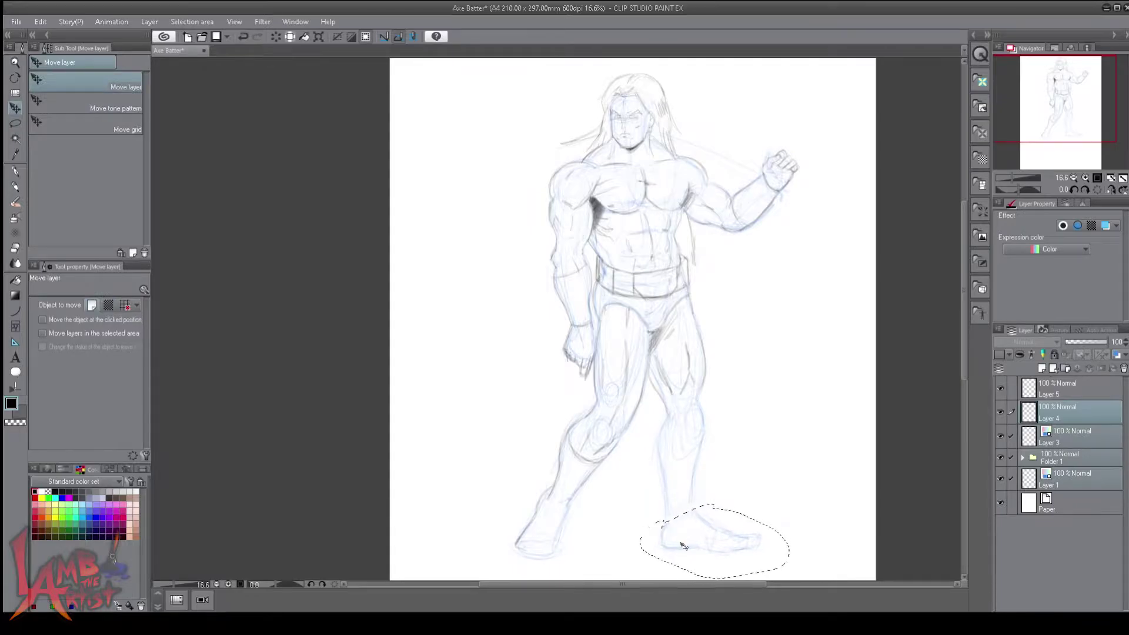
left_click_drag(579, 464, 577, 466)
key("k")
key("ctrl+d")
key("p")
- Outline the foot of the leg below the lowered arm and draw boot cuffs below both knees
scroll(682, 467, "up", 2)
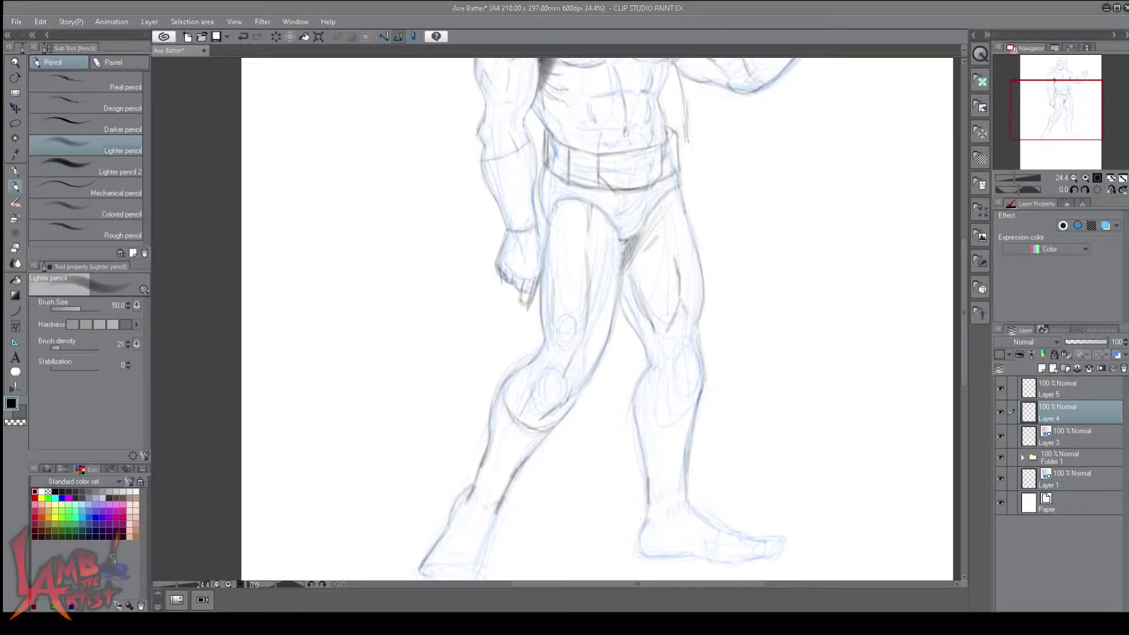
left_click_drag(1061, 99, 1066, 110)
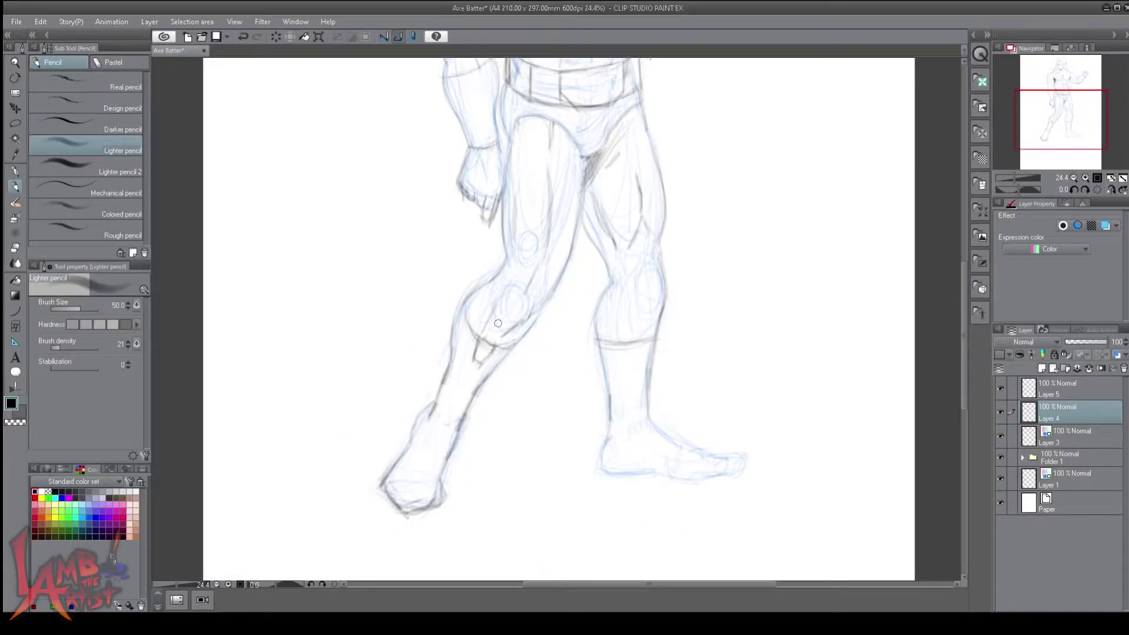
scroll(679, 250, "down", 2)
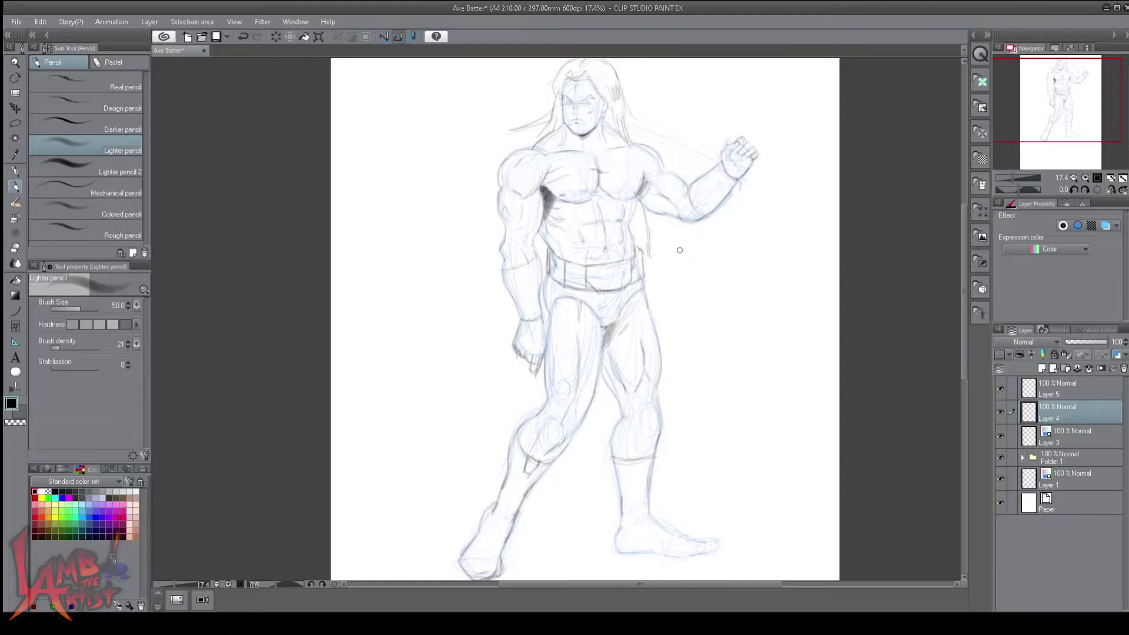
scroll(694, 361, "up", 1)
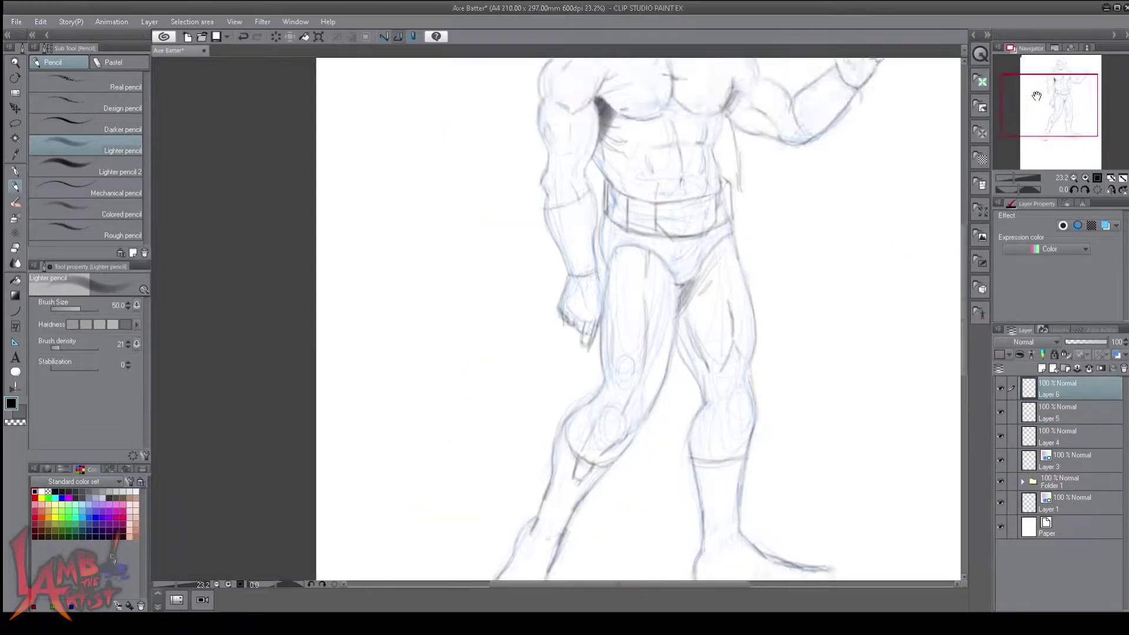
- Paste the sword-wielding warrior reference picture as a new layer, enlarge it and place it beside the legs
key("ctrl+v")
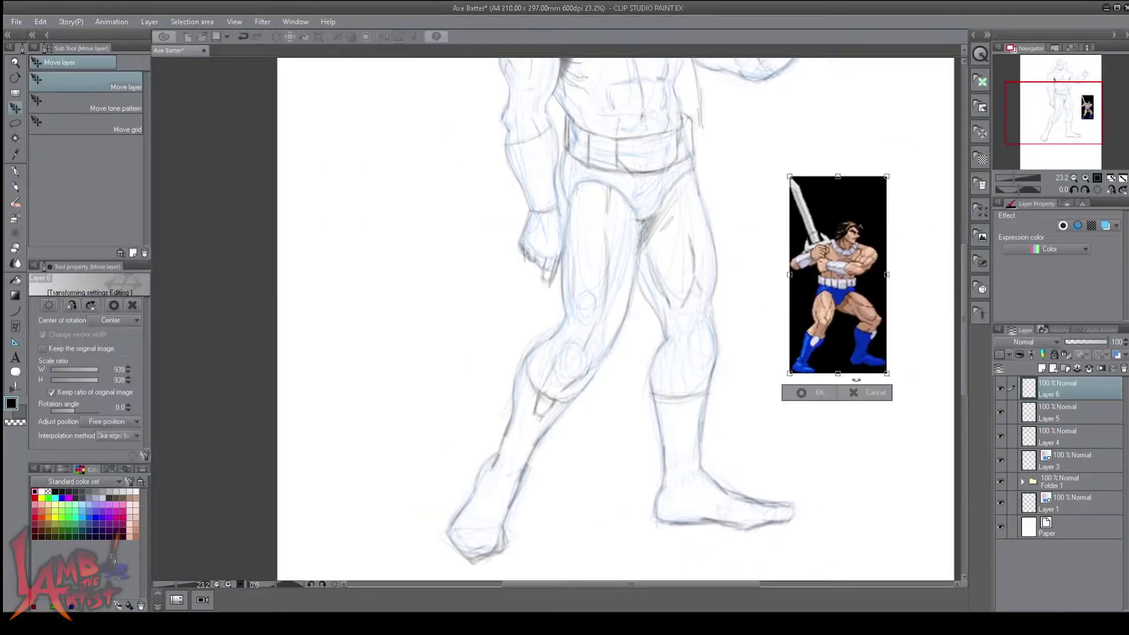
key("p")
left_click_drag(737, 236, 635, 189)
scroll(636, 197, "up", 1)
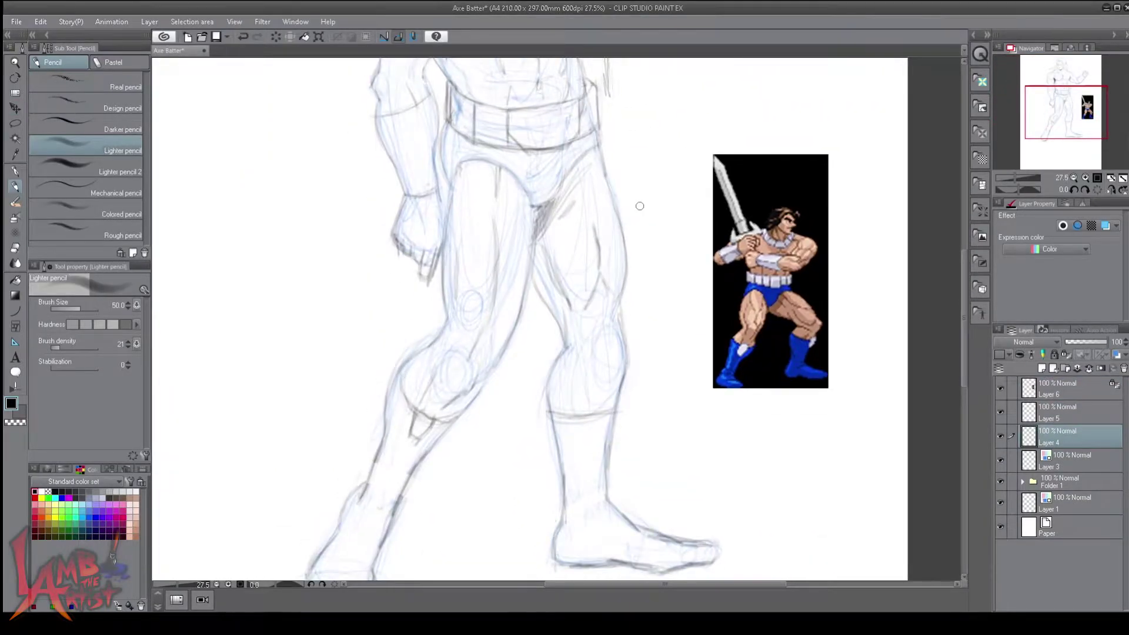
- Refine the contours of the boot and foot below the raised arm and add the cuff detail under the knee
scroll(583, 411, "down", 4)
scroll(476, 531, "up", 5)
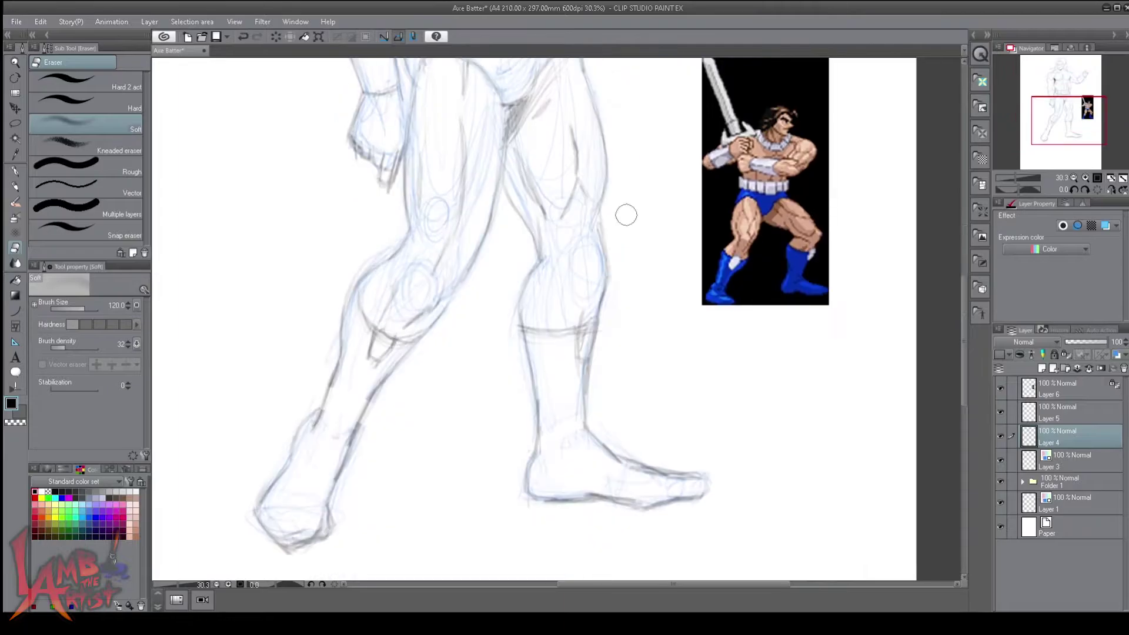
mouse_move(705, 480)
left_mouse_down()
mouse_move(594, 506)
mouse_move(679, 477)
left_mouse_up()
left_click_drag(517, 303, 538, 444)
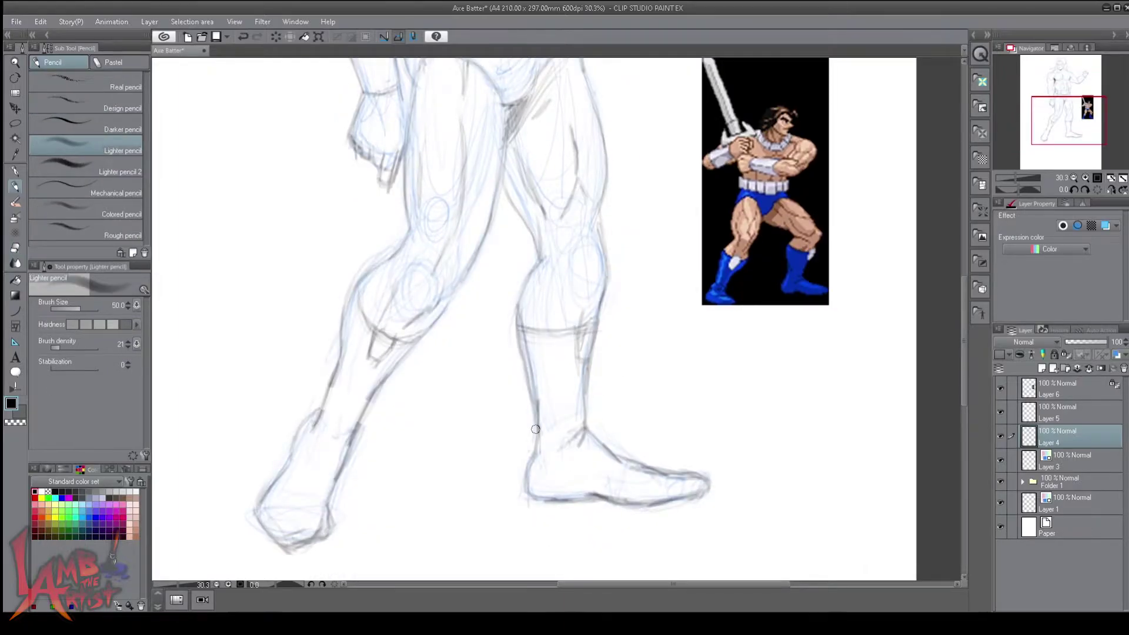
scroll(405, 265, "down", 2)
scroll(449, 330, "up", 2)
scroll(597, 214, "down", 2)
- Duplicate Layer 4 and tint the figure's pencil layers blue
key("h")
mouse_move(529, 353)
left_mouse_down()
mouse_move(466, 194)
mouse_move(544, 364)
left_mouse_up()
left_click(1106, 225)
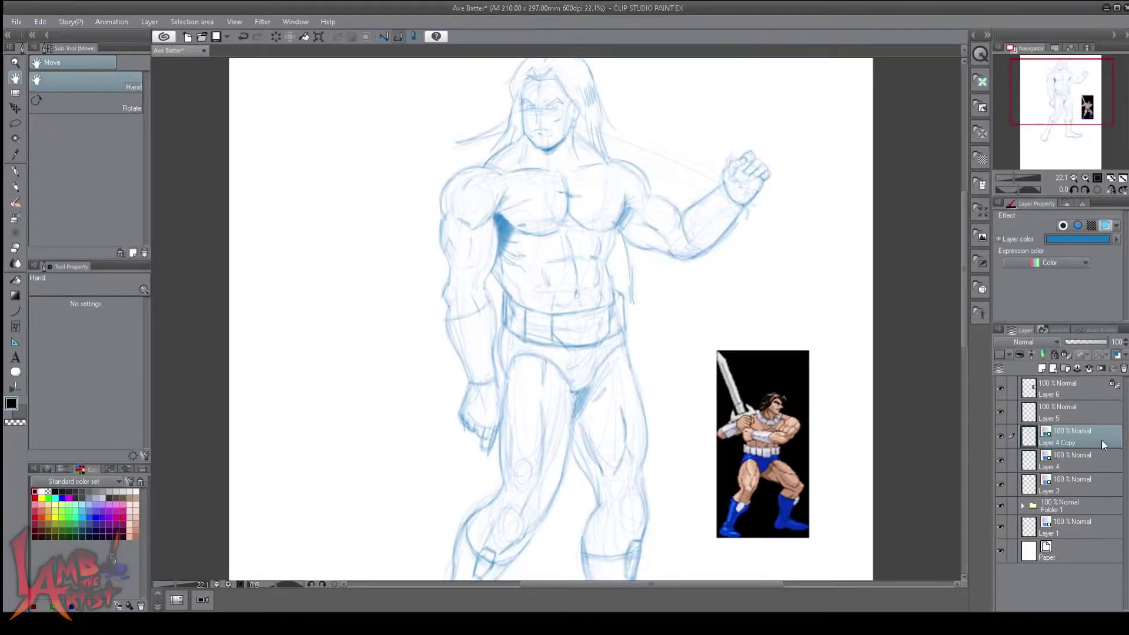
left_click(1049, 416)
- Place two horizontal linear rulers beside the figure, at the top of the head and near the knee, on a layer named Ruler Axe
key("u")
scroll(611, 317, "up", 1)
left_click_drag(405, 575, 681, 575)
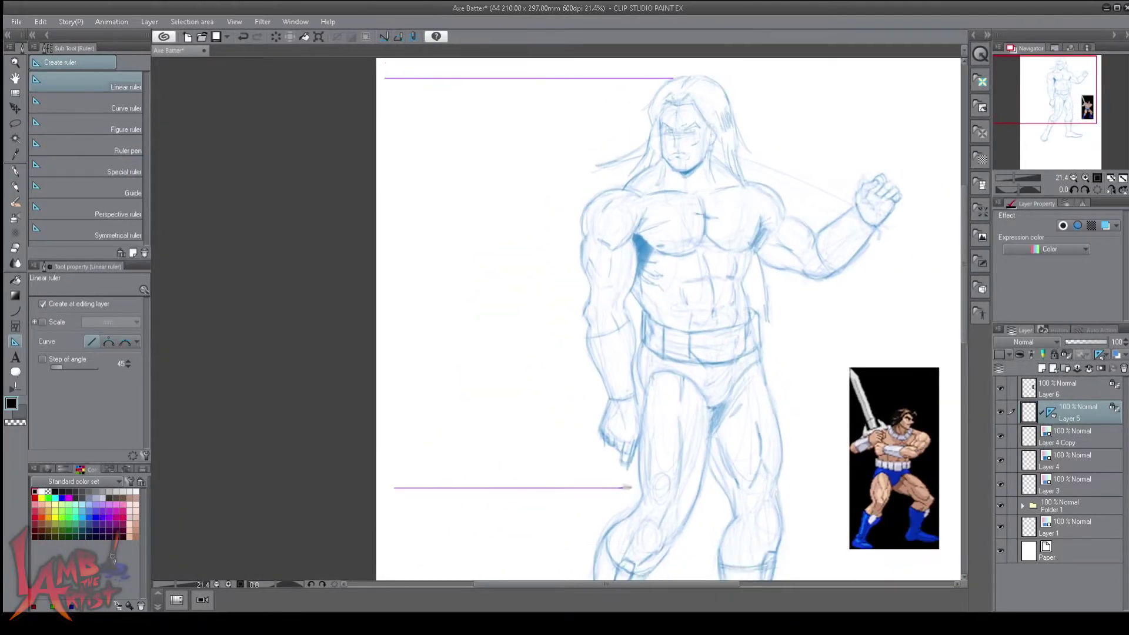
left_click(1043, 368)
key("p")
scroll(714, 306, "up", 2)
scroll(714, 220, "down", 2)
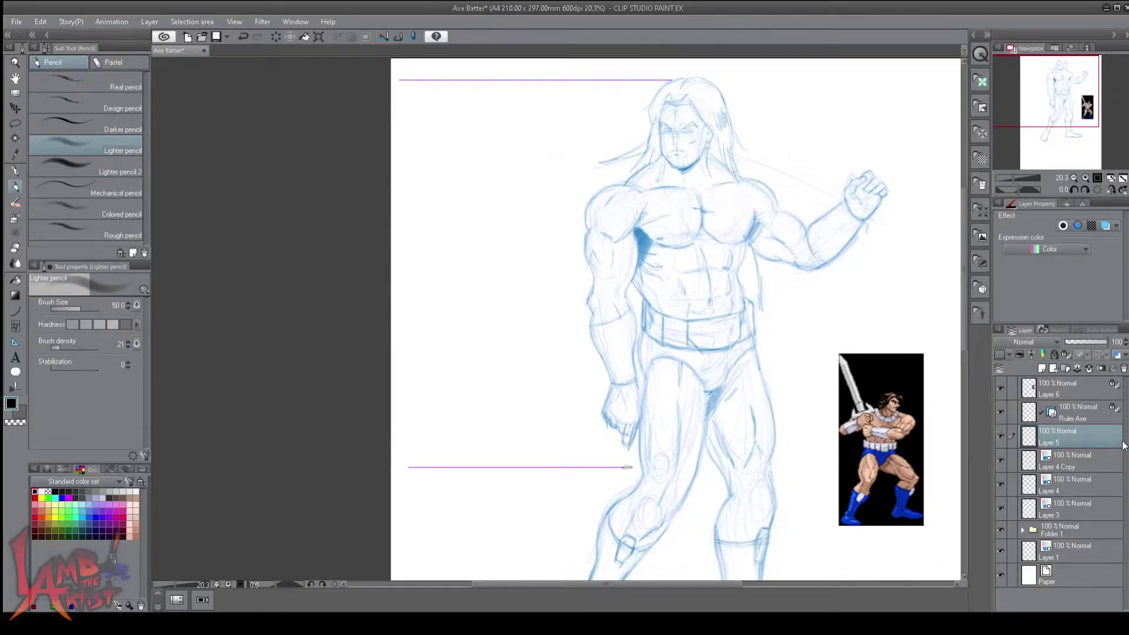
- Add a vertical symmetrical ruler on a layer named Symm and sketch the mirrored axe shaft with its pointed tip along it
scroll(775, 145, "up", 1)
key("u")
left_click_drag(406, 62, 406, 579)
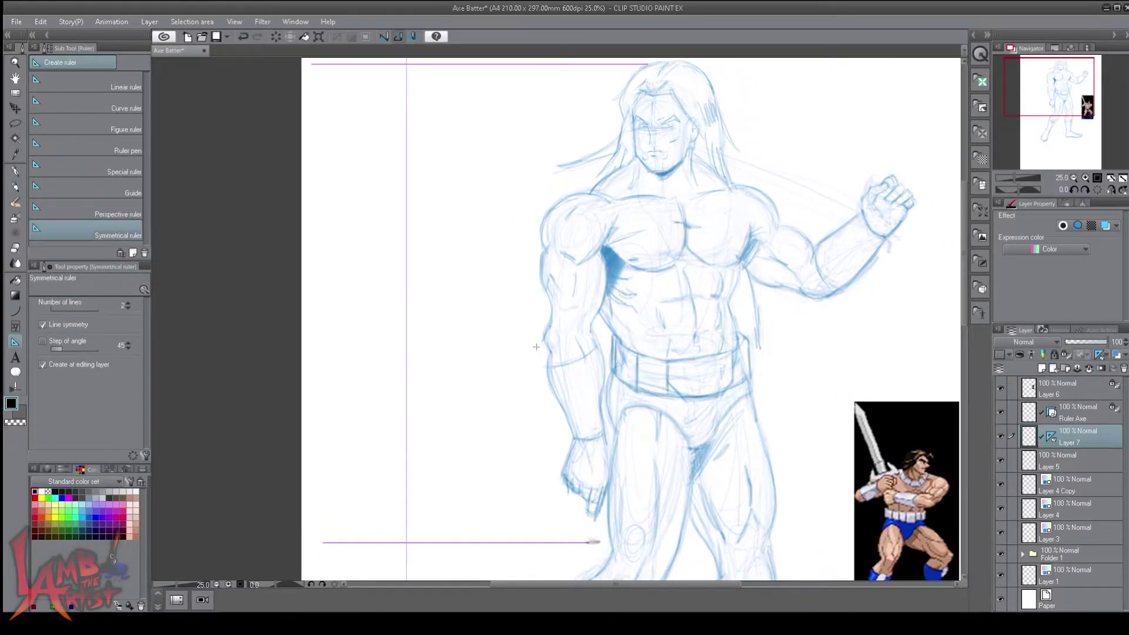
key("p")
left_click(1059, 460)
left_click_drag(406, 64, 417, 226)
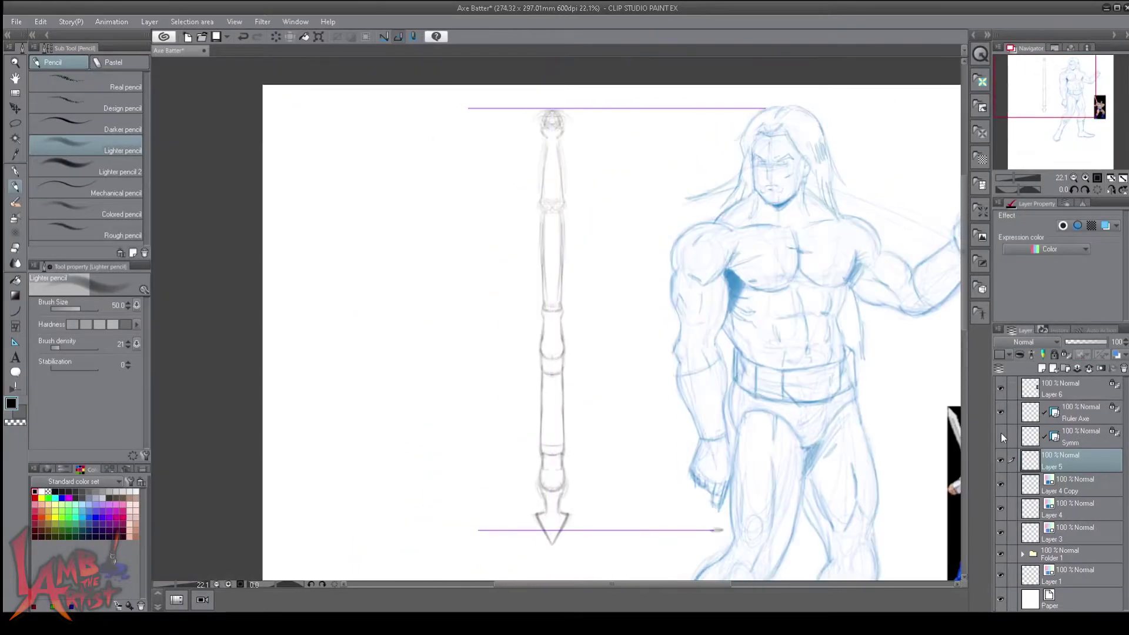
- Sketch the axe's large crescent blade on the side of the shaft away from the figure and clean up its cutting edge
mouse_move(445, 285)
left_mouse_down()
mouse_move(395, 500)
mouse_move(473, 385)
left_mouse_up()
left_click_drag(540, 477, 467, 533)
left_click_drag(394, 406, 476, 556)
key("e")
left_click_drag(416, 303, 397, 506)
key("p")
left_click_drag(407, 362, 443, 525)
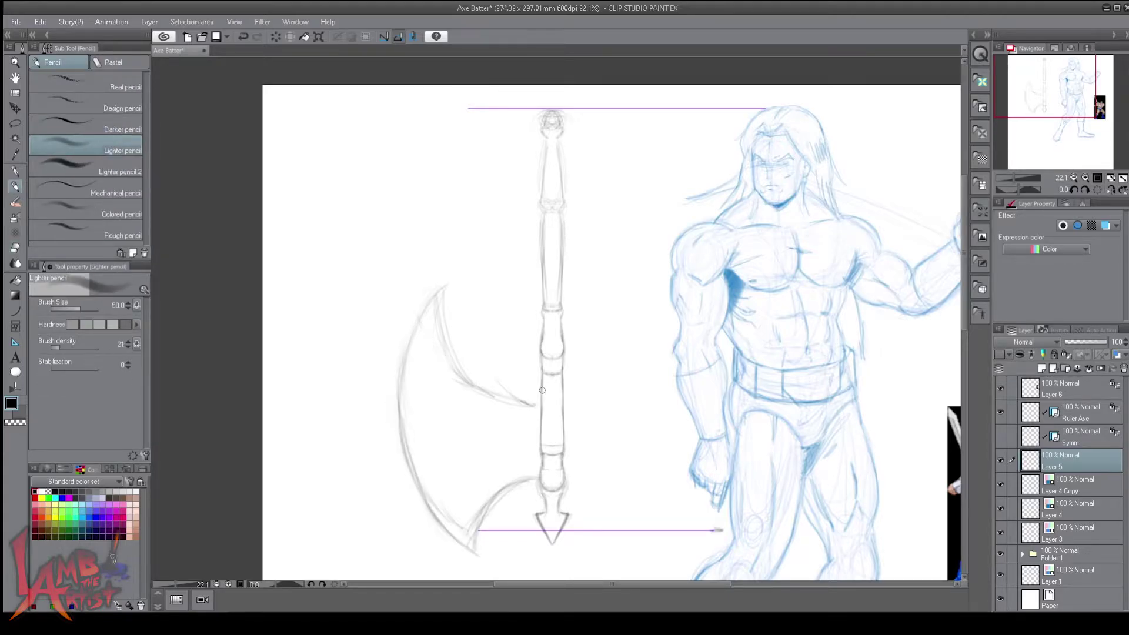
- Sketch a three-pointed rear blade on the figure's side of the shaft and tint the Axe1 layer blue
left_click_drag(562, 393, 618, 379)
mouse_move(593, 481)
left_mouse_down()
mouse_move(622, 373)
mouse_move(632, 491)
left_mouse_up()
left_click_drag(612, 376, 623, 488)
key("e")
left_click(1116, 354)
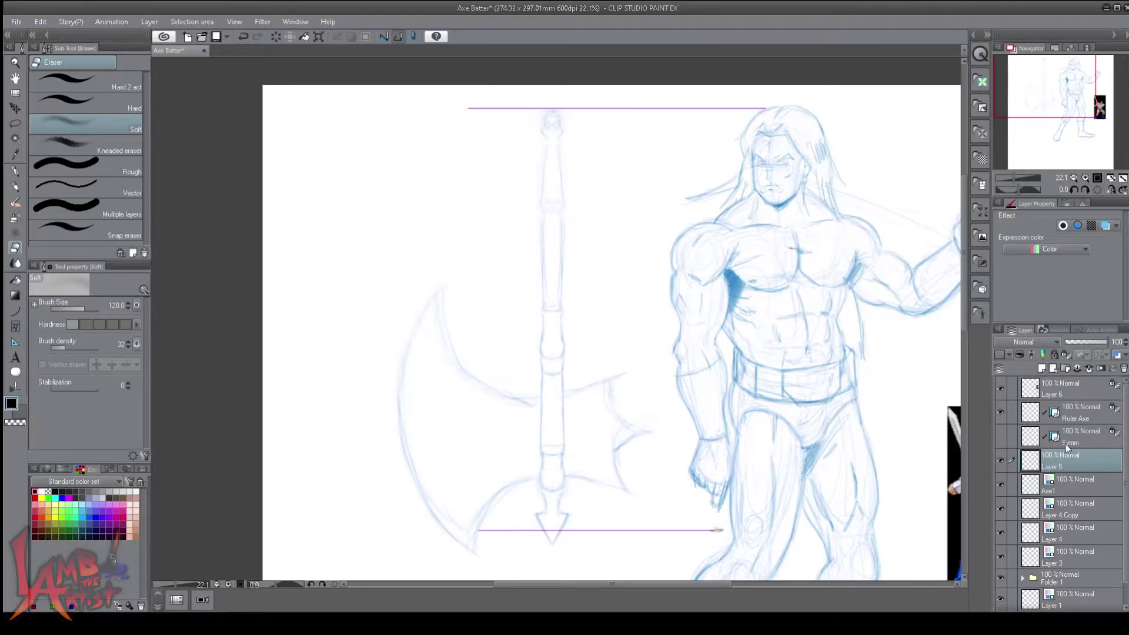
- Trace the three-pointed rear blade in cleaner pencil on a new layer named Axe 2
key("p")
scroll(564, 317, "up", 2)
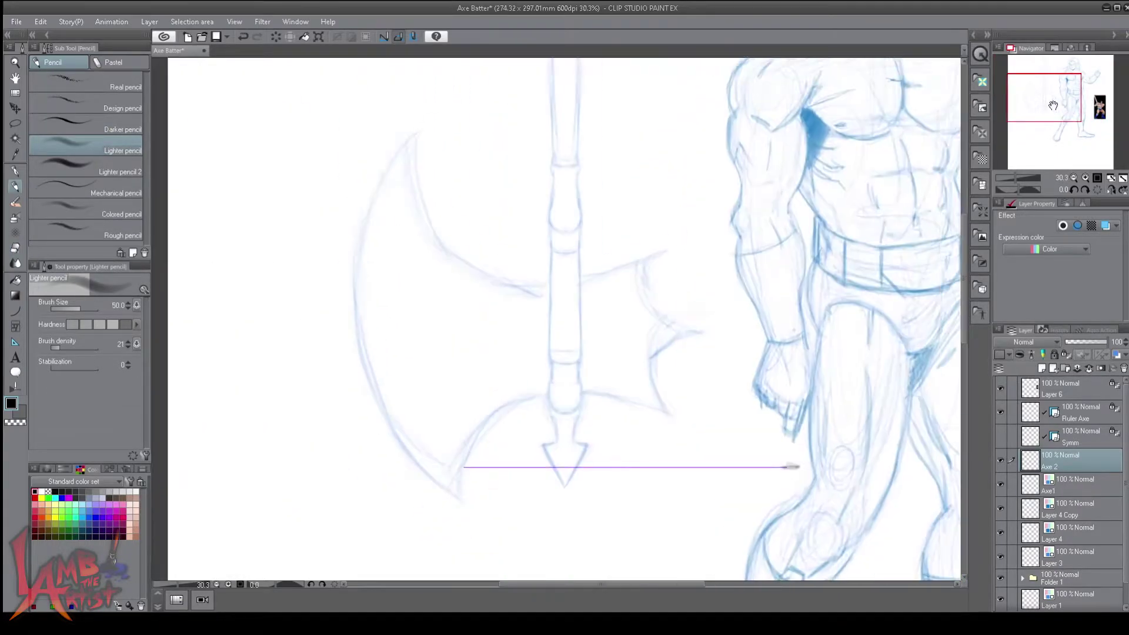
left_click_drag(643, 262, 694, 332)
mouse_move(694, 335)
left_mouse_down()
mouse_move(662, 415)
mouse_move(582, 392)
left_mouse_up()
left_click_drag(694, 429, 612, 383)
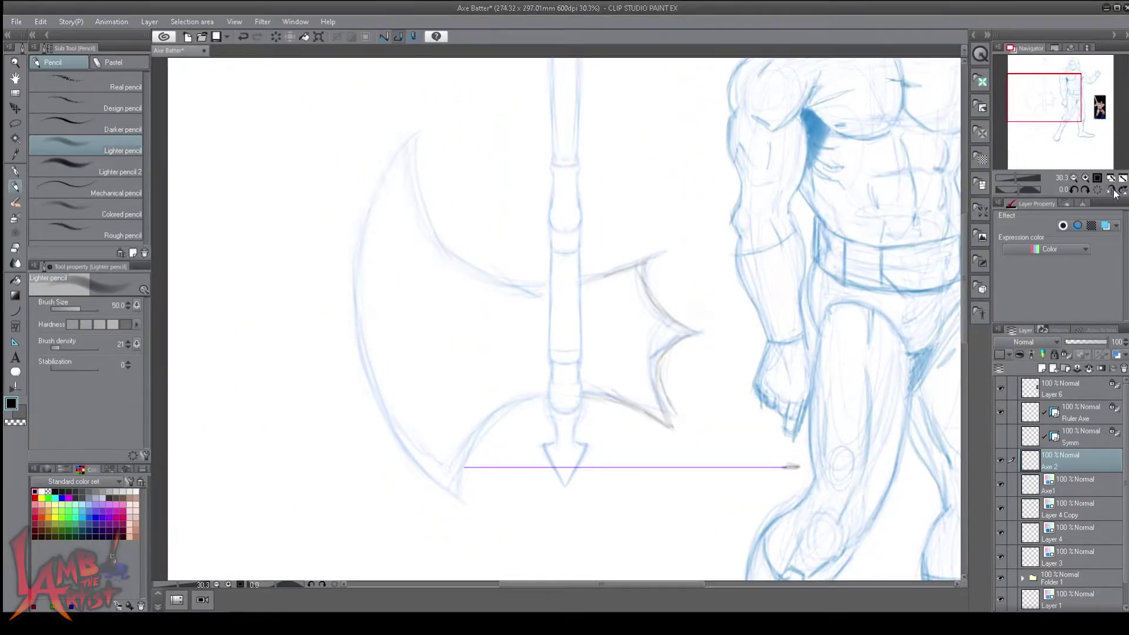
- Erase parts of the rear blade and redraw its three points longer and sharper
key("h")
left_click_drag(418, 430, 529, 394)
key("e")
key("h")
scroll(1015, 119, "down", 2)
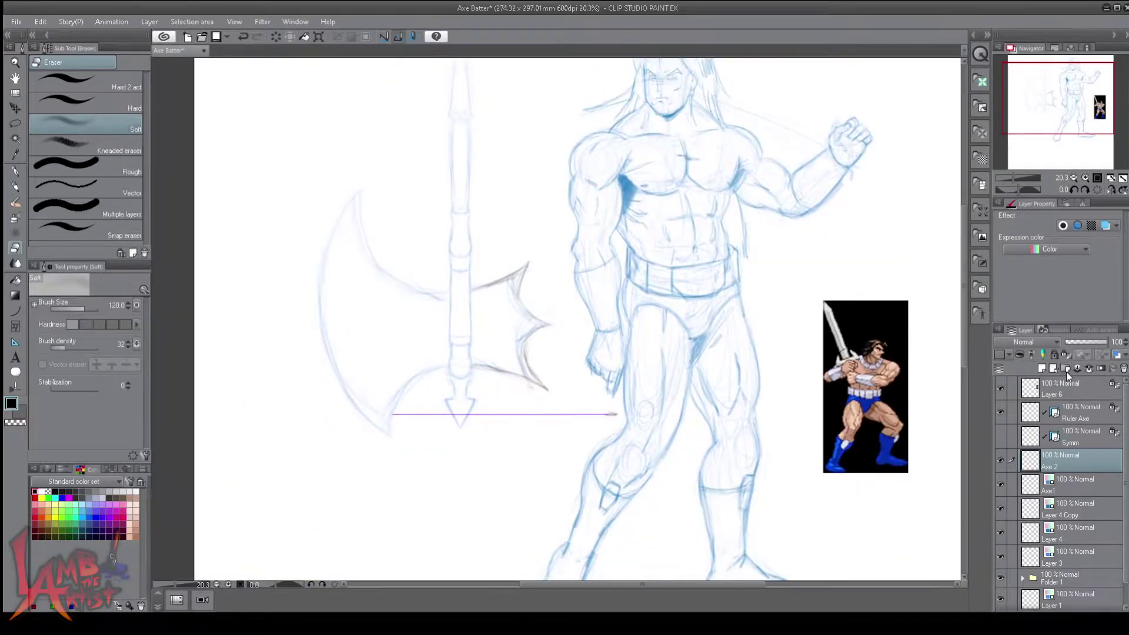
left_click_drag(1032, 118, 1015, 119)
key("p")
key("e")
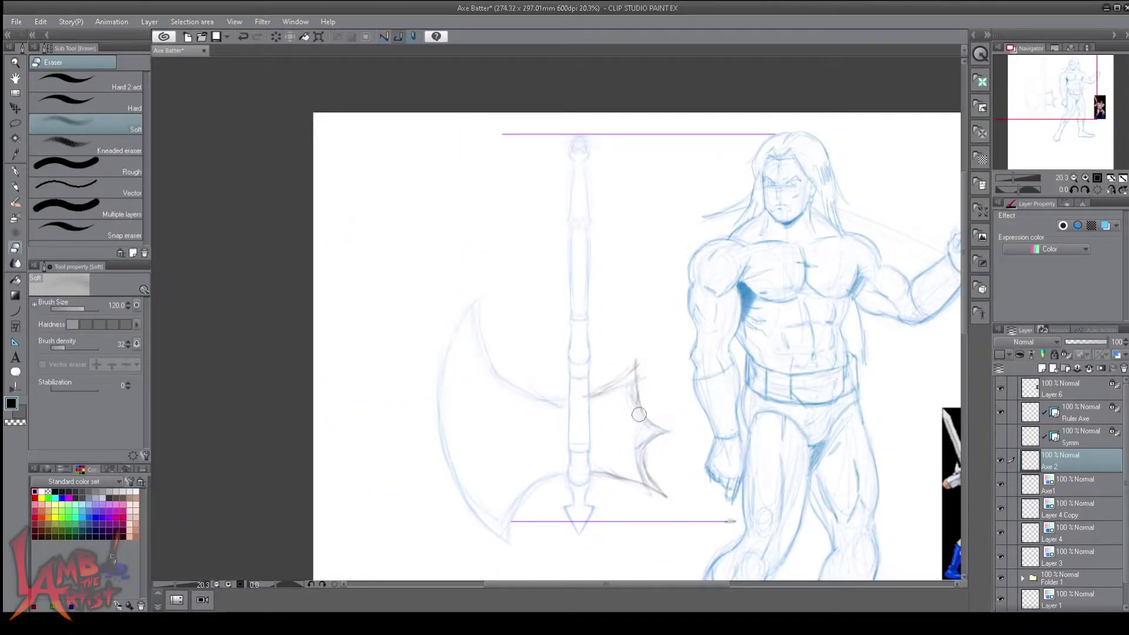
key("p")
left_click_drag(771, 308, 641, 213)
scroll(641, 213, "up", 1)
mouse_move(441, 340)
left_mouse_down()
mouse_move(514, 376)
mouse_move(492, 259)
left_mouse_up()
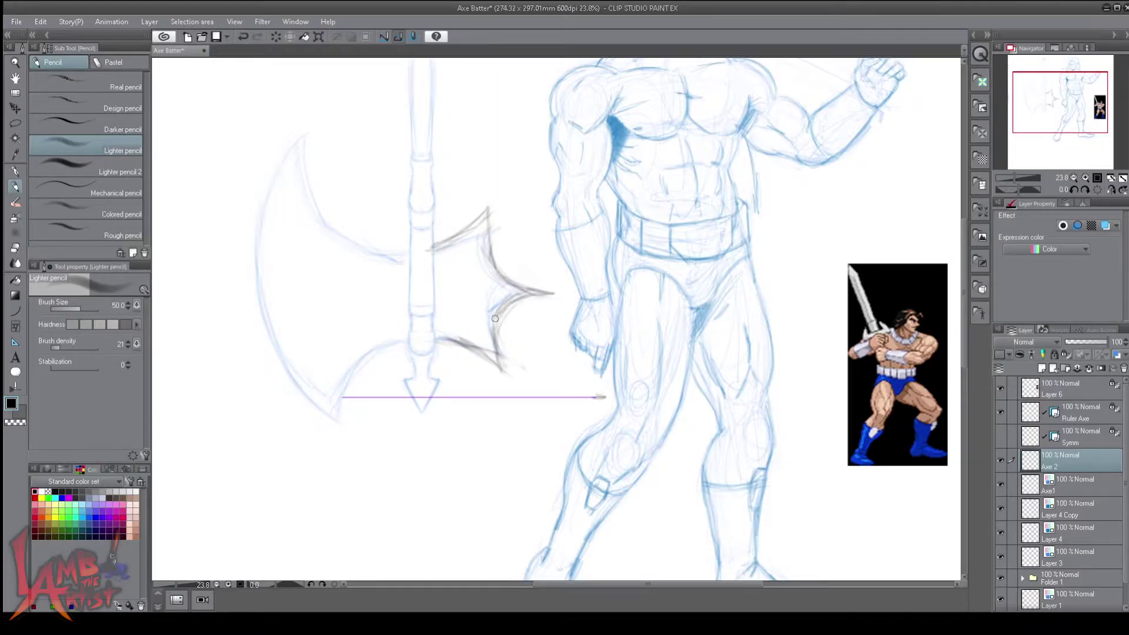
- Trace the crescent blade's outline in darker pencil and add three notch marks along its cutting edge
left_click_drag(537, 421, 587, 542)
left_click_drag(353, 259, 388, 546)
mouse_move(355, 256)
left_mouse_down()
mouse_move(373, 334)
mouse_move(426, 373)
left_mouse_up()
left_click_drag(341, 410, 309, 419)
left_click_drag(361, 487, 342, 498)
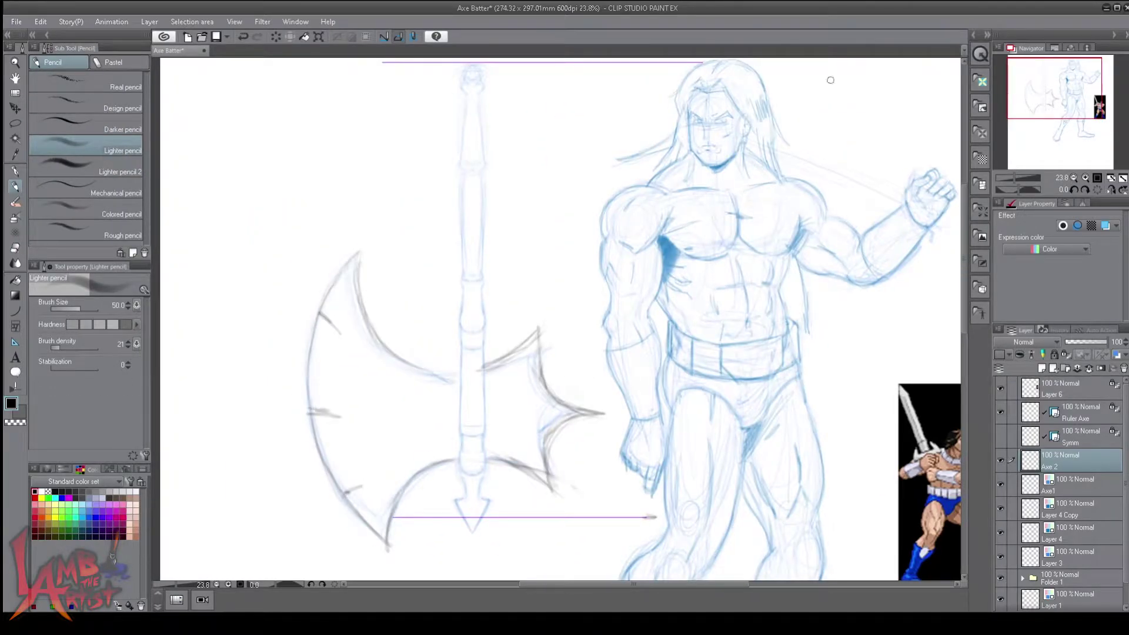
- Trace the axe shaft with mirror symmetry from pommel to pointed tip, including its rings, and add two rivets beside the blades
left_click_drag(535, 163, 591, 239)
left_click_drag(462, 68, 462, 291)
mouse_move(626, 324)
left_mouse_down()
mouse_move(567, 245)
mouse_move(612, 259)
left_mouse_up()
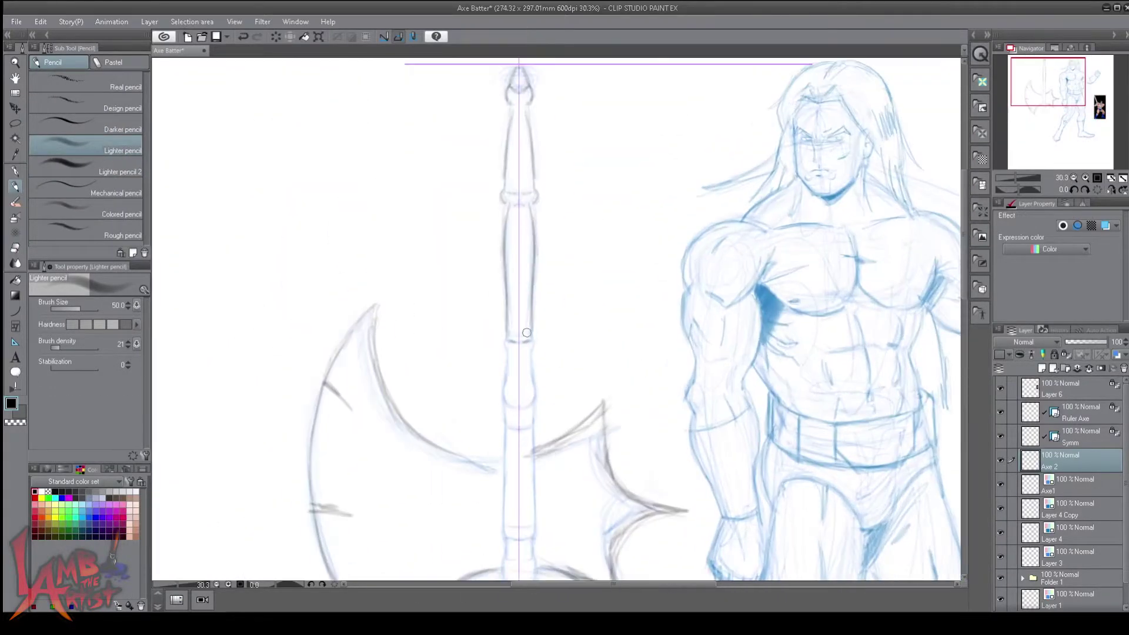
left_click_drag(513, 362, 511, 407)
scroll(529, 352, "up", 1)
left_click_drag(524, 307, 524, 381)
left_click_drag(546, 316, 546, 383)
mouse_move(523, 418)
left_mouse_down()
mouse_move(553, 438)
mouse_move(538, 510)
left_mouse_up()
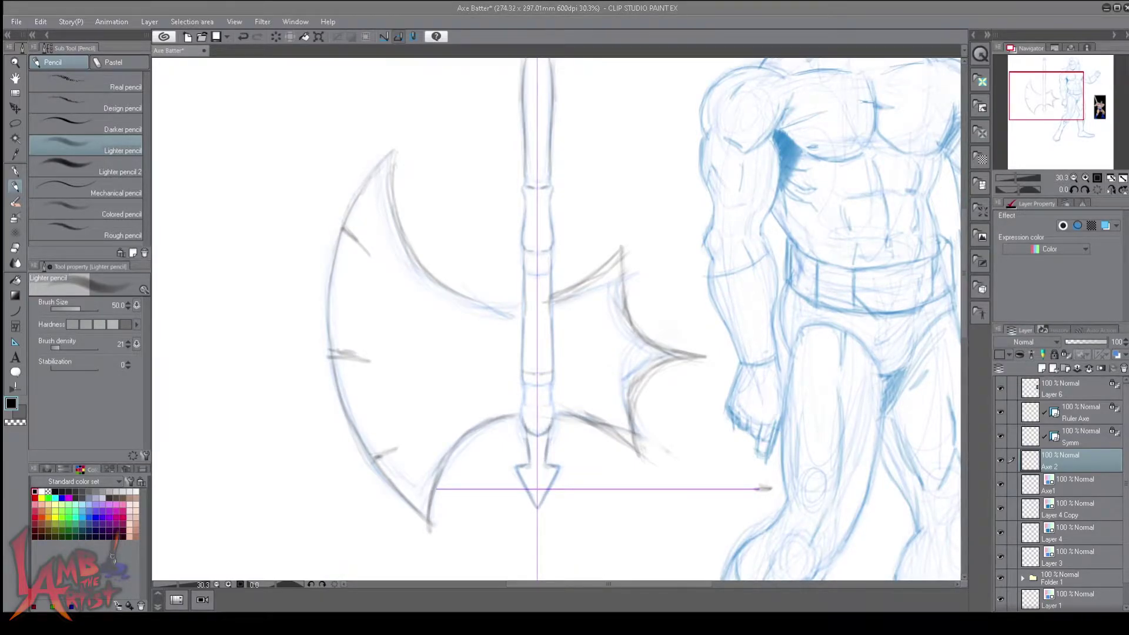
scroll(556, 318, "down", 3)
scroll(556, 317, "up", 2)
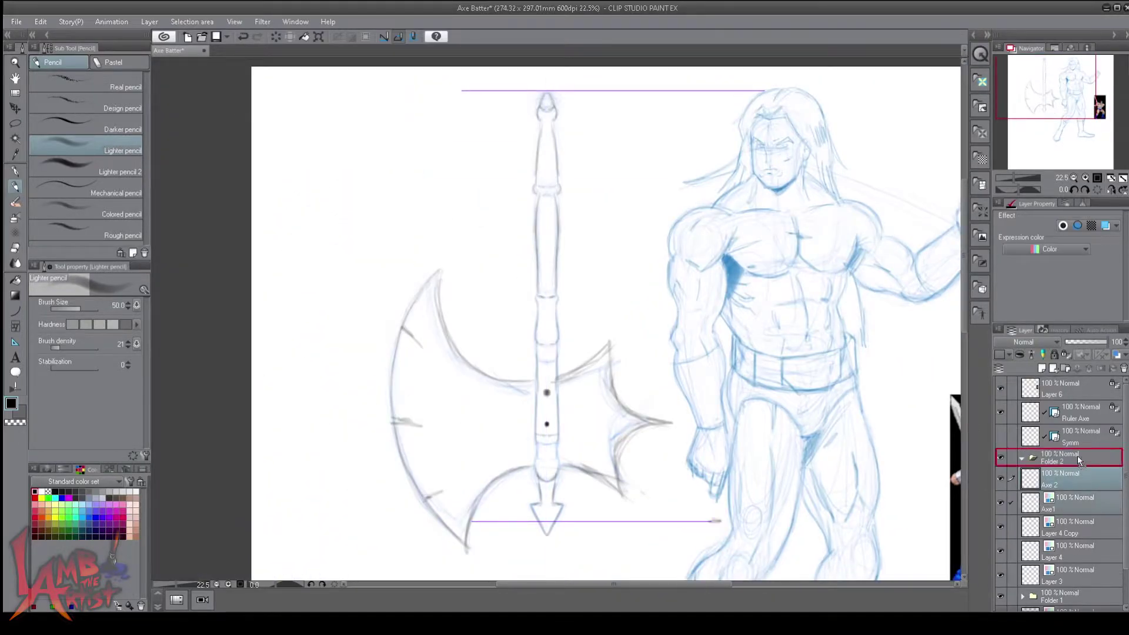
- Transform a merged copy of the axe pencils, rotating it diagonally so the shaft passes through the lowered hand
left_click(1000, 481)
key("ctrl+t")
scroll(854, 348, "down", 1)
left_click_drag(635, 518, 778, 446)
key("Return")
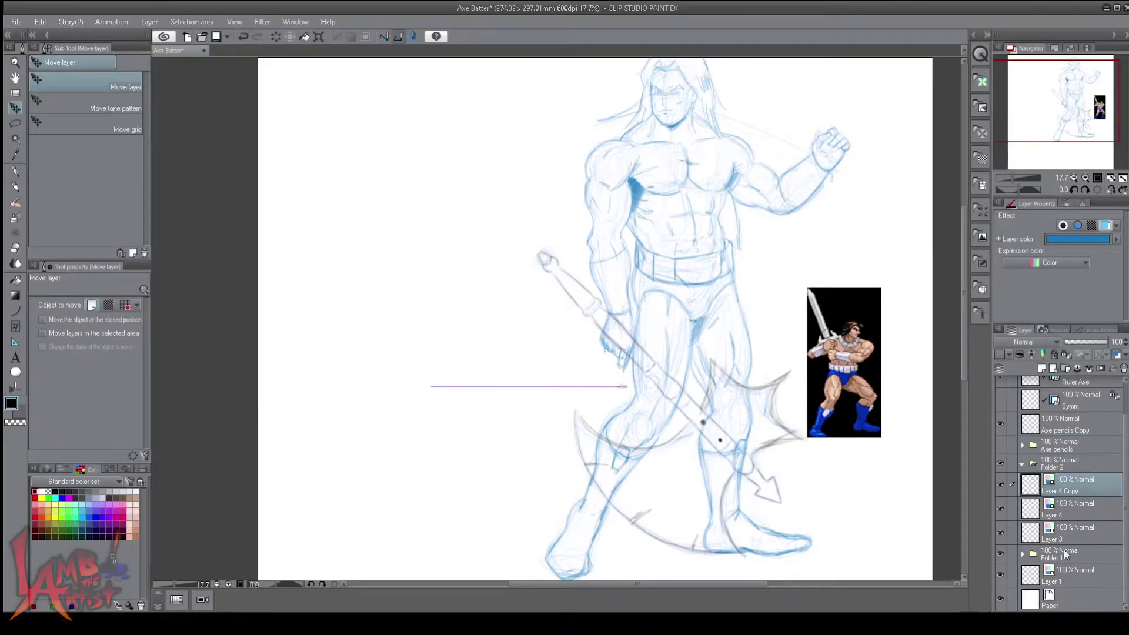
- Group the figure's layers in a folder named Ax Battler at 42% opacity, and scale and reposition the axe copy in the lowered hand
left_click(1056, 497)
left_click_drag(1105, 342, 1083, 342)
left_click(1059, 459)
key("ctrl+t")
left_click_drag(676, 412, 671, 435)
mouse_move(573, 220)
left_mouse_down()
mouse_move(591, 251)
mouse_move(579, 257)
left_mouse_up()
key("Return")
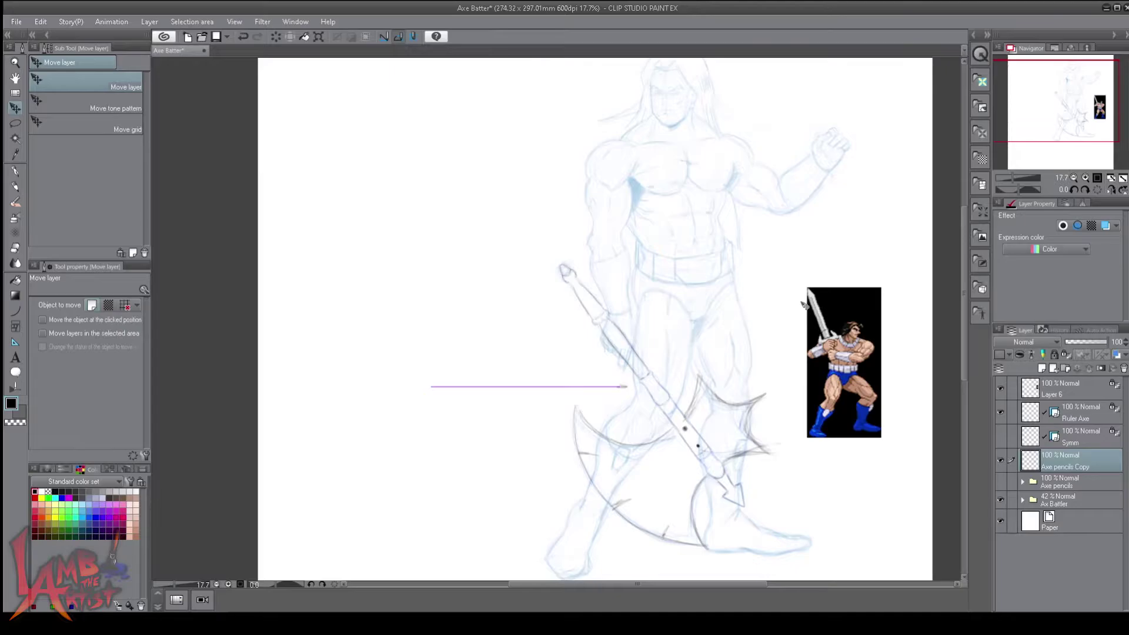
- Sketch a sword with a long straight blade, pronged crossguard and grip in mirror symmetry on a new layer named sword
scroll(609, 298, "up", 2)
scroll(666, 266, "down", 1)
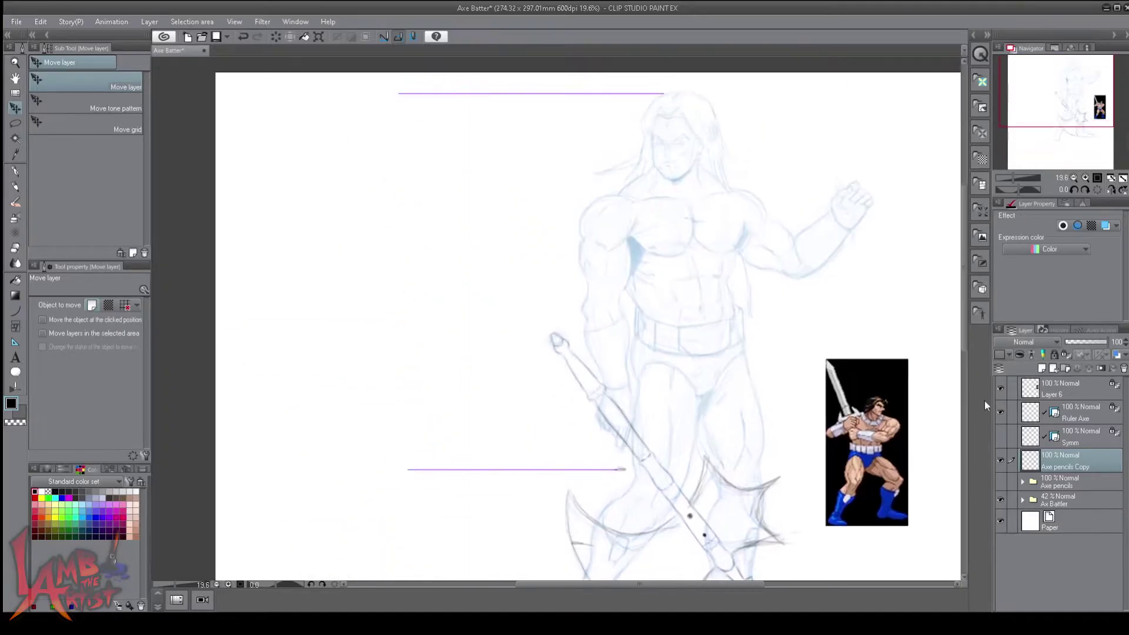
left_click(1041, 369)
key("p")
mouse_move(488, 157)
left_mouse_down()
mouse_move(489, 474)
mouse_move(487, 247)
mouse_move(487, 467)
mouse_move(506, 448)
left_mouse_up()
key("ctrl+z")
scroll(491, 502, "down", 3)
left_click_drag(519, 390, 526, 443)
mouse_move(530, 401)
left_mouse_down()
mouse_move(552, 463)
mouse_move(479, 470)
left_mouse_up()
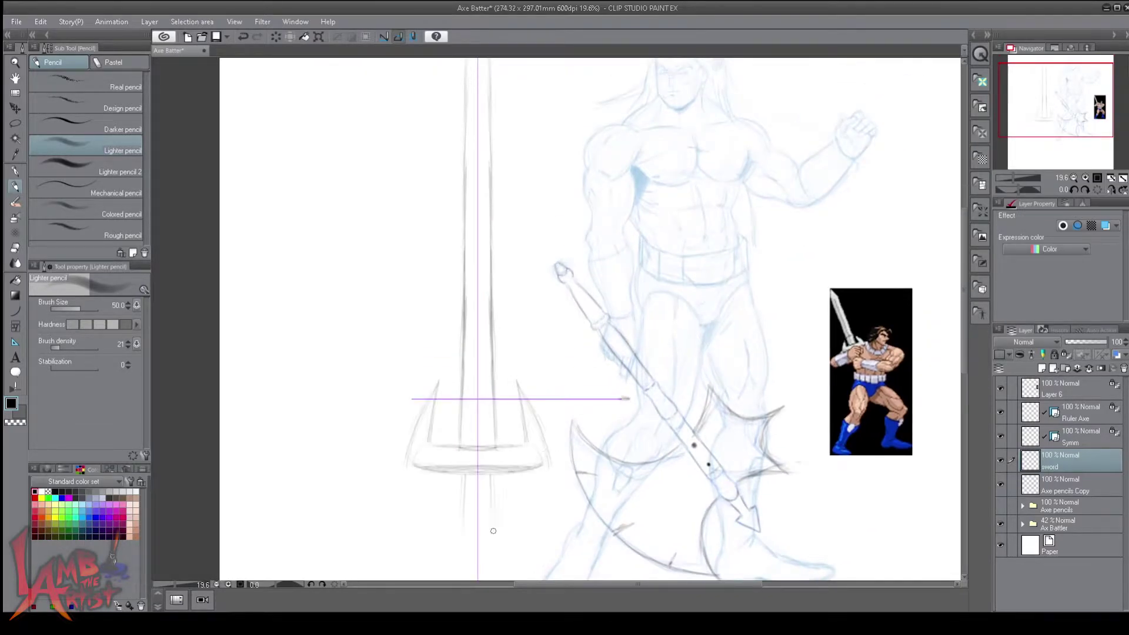
scroll(520, 523, "down", 3)
scroll(519, 524, "up", 5)
- Duplicate the sword layer, hide the original, and rotate the copy diagonally so its grip sits at the raised fist
key("ctrl+minus")
key("k")
key("ctrl+t")
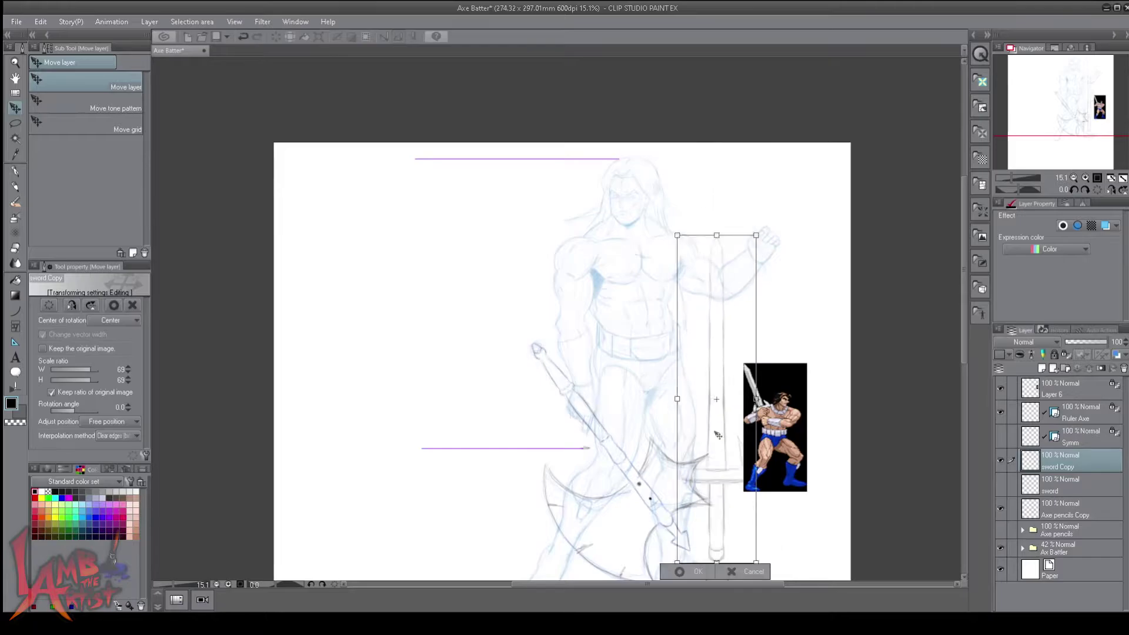
left_click_drag(718, 234, 747, 256)
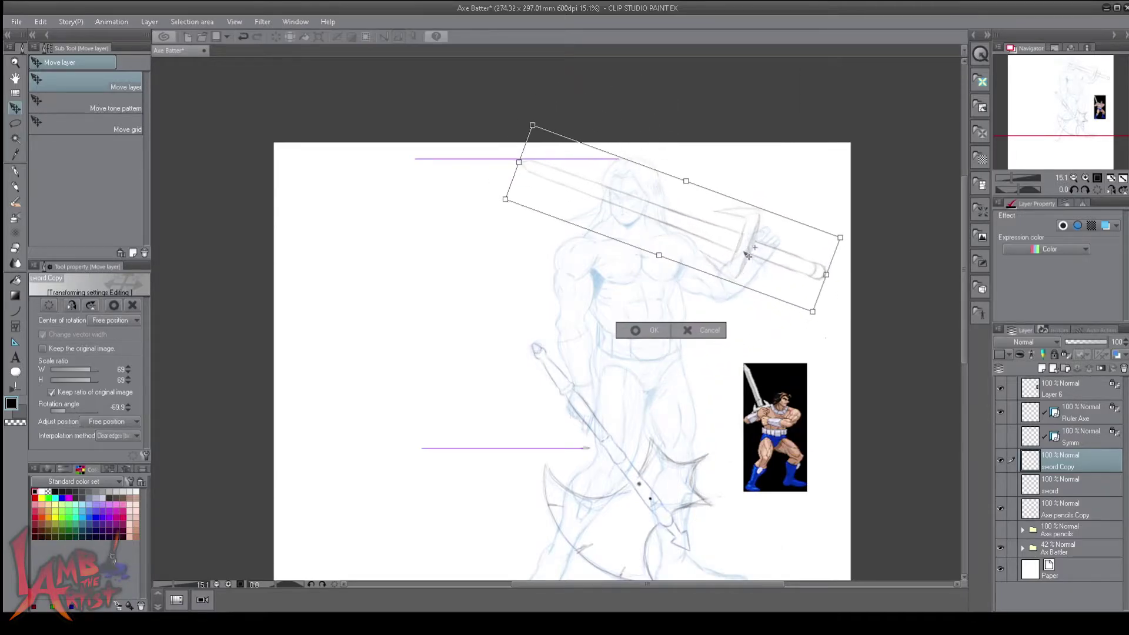
key("Return")
- Add a symmetrical ruler along the sword's axis on a layer named symm2 and rework the sword copy's blade tip
scroll(718, 327, "up", 2)
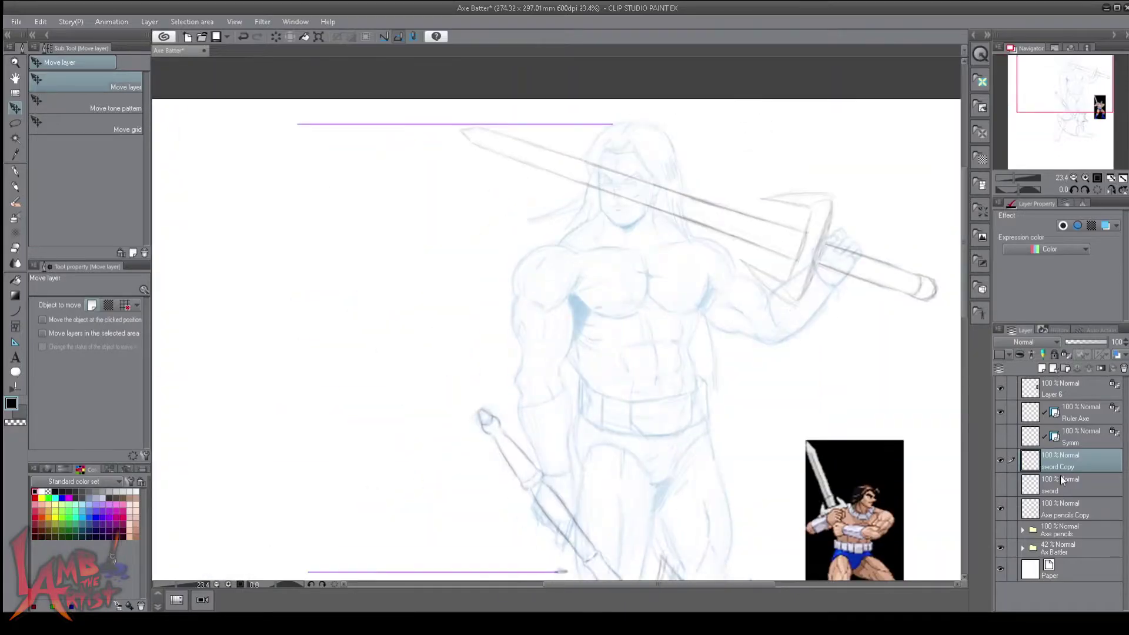
left_click(1065, 438)
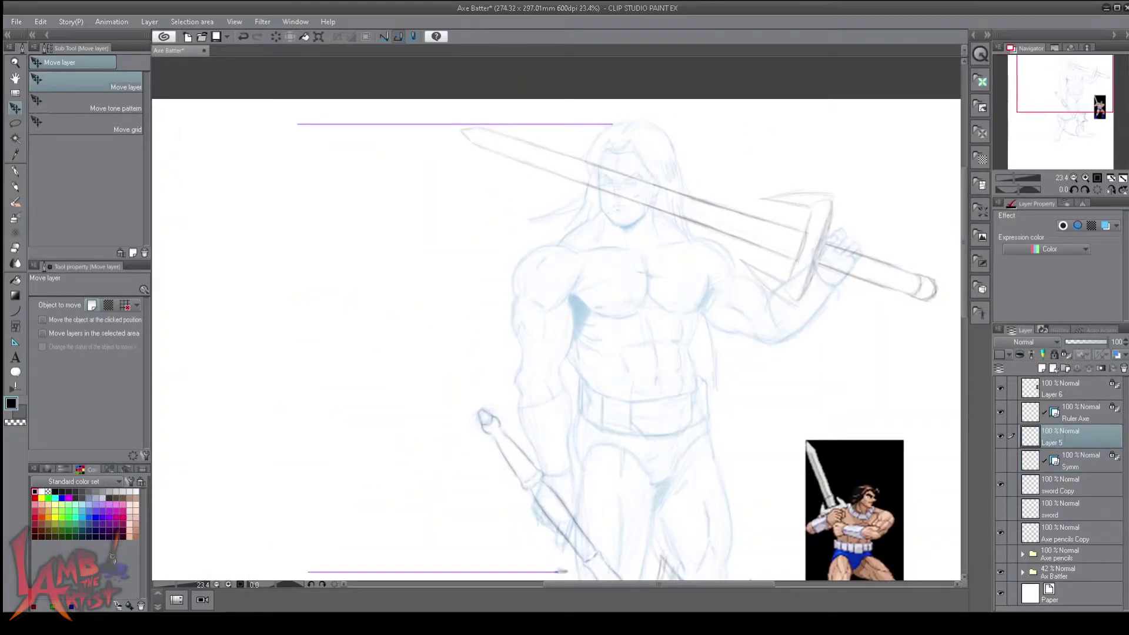
key("u")
left_click(1076, 483)
key("p")
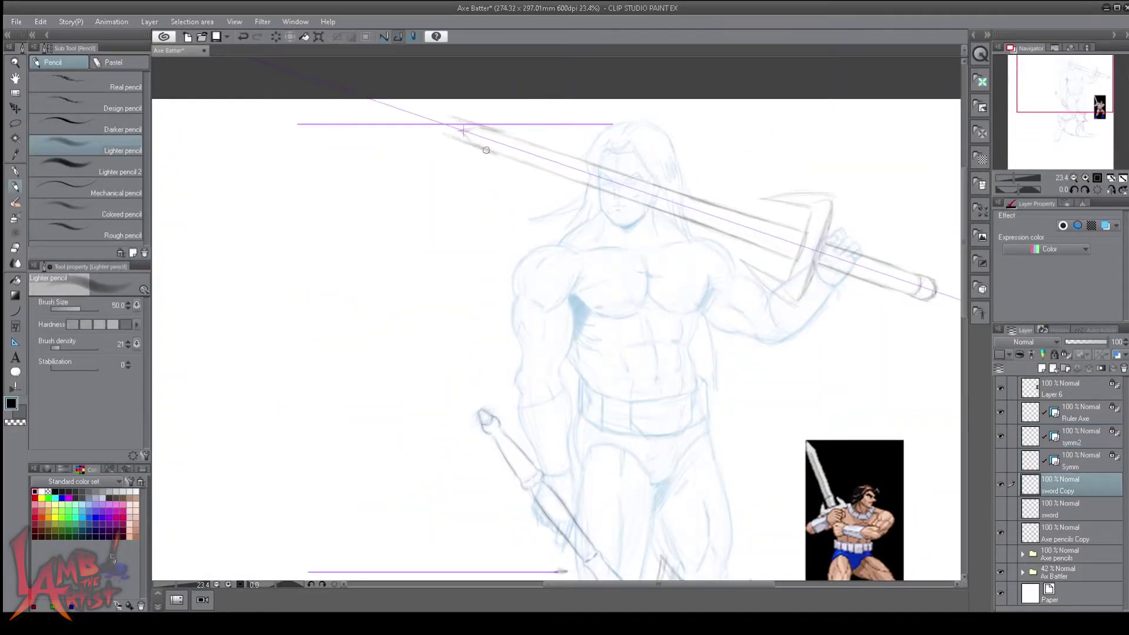
scroll(599, 241, "down", 1)
- Move the sword layer below the Ax Battler folder and hide the axe copy, sword copy and symm2 layers
left_click_drag(1070, 509, 1082, 567)
left_click(1000, 509)
left_click(1000, 484)
left_click(1001, 436)
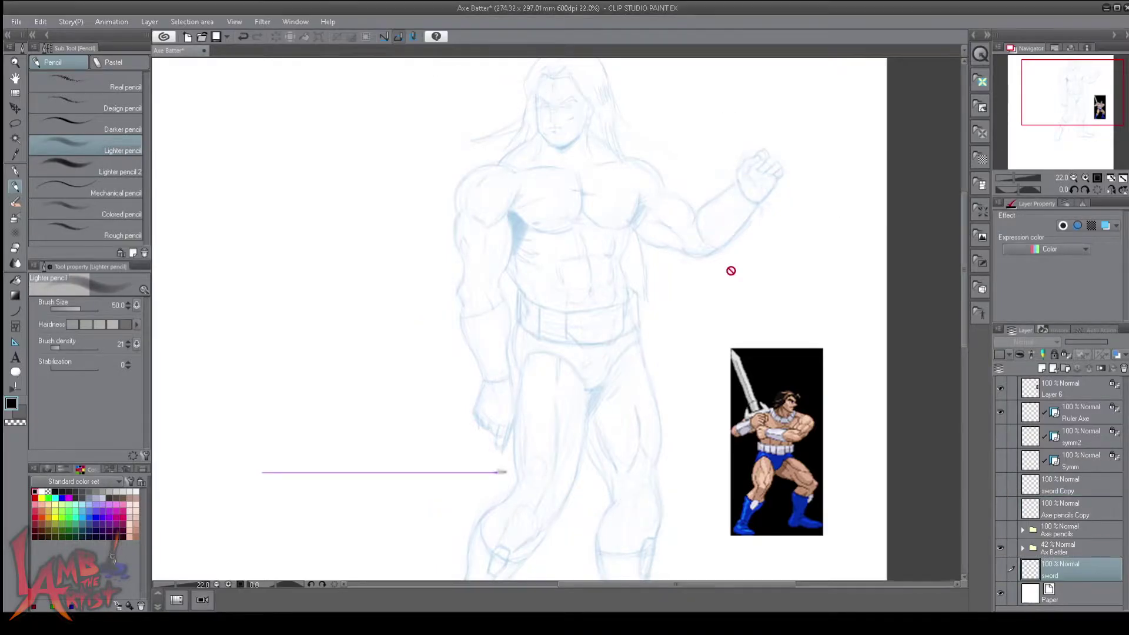
- Add a vector layer named Details and ink the angry eyes, eyebrows and frown lines with the size 17 Real G-Pen 2
key("ctrl+plus")
key("ctrl+plus")
key("ctrl+shift+n")
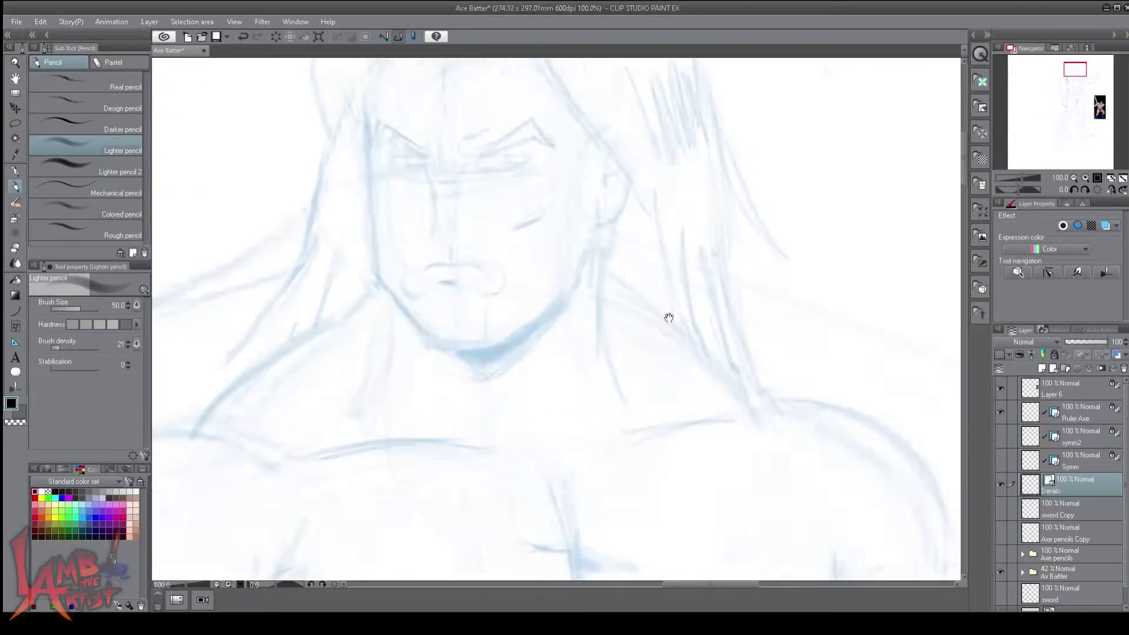
key("ctrl+plus")
left_click_drag(559, 331, 612, 304)
mouse_move(661, 299)
left_mouse_down()
mouse_move(697, 344)
mouse_move(572, 355)
left_mouse_up()
left_click_drag(593, 318, 584, 324)
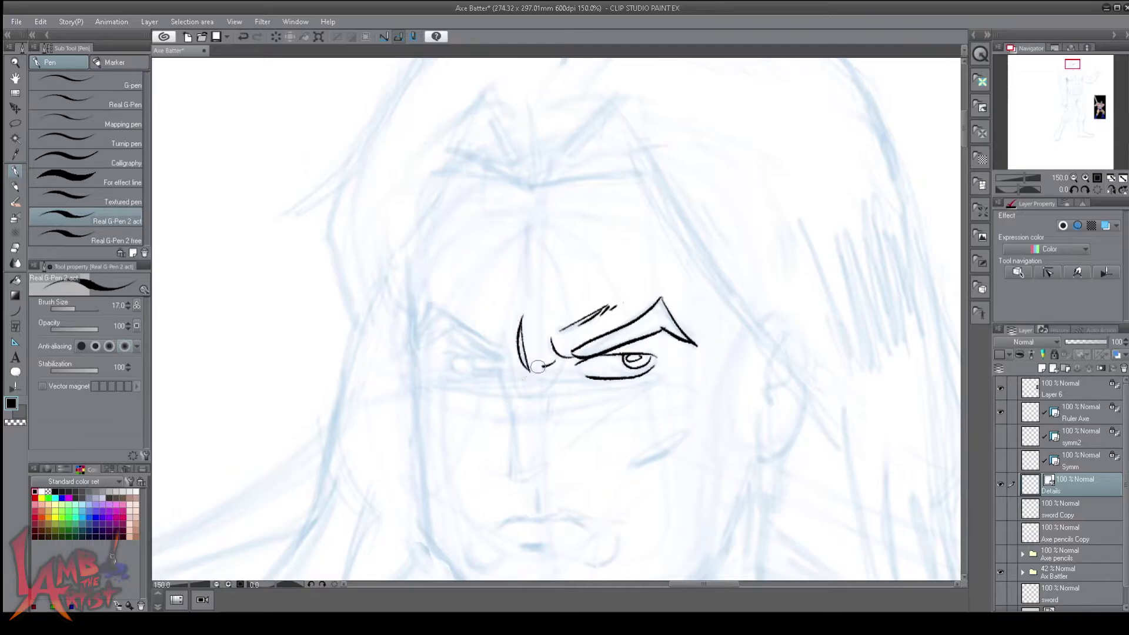
left_click_drag(487, 337, 414, 329)
left_click_drag(433, 331, 415, 347)
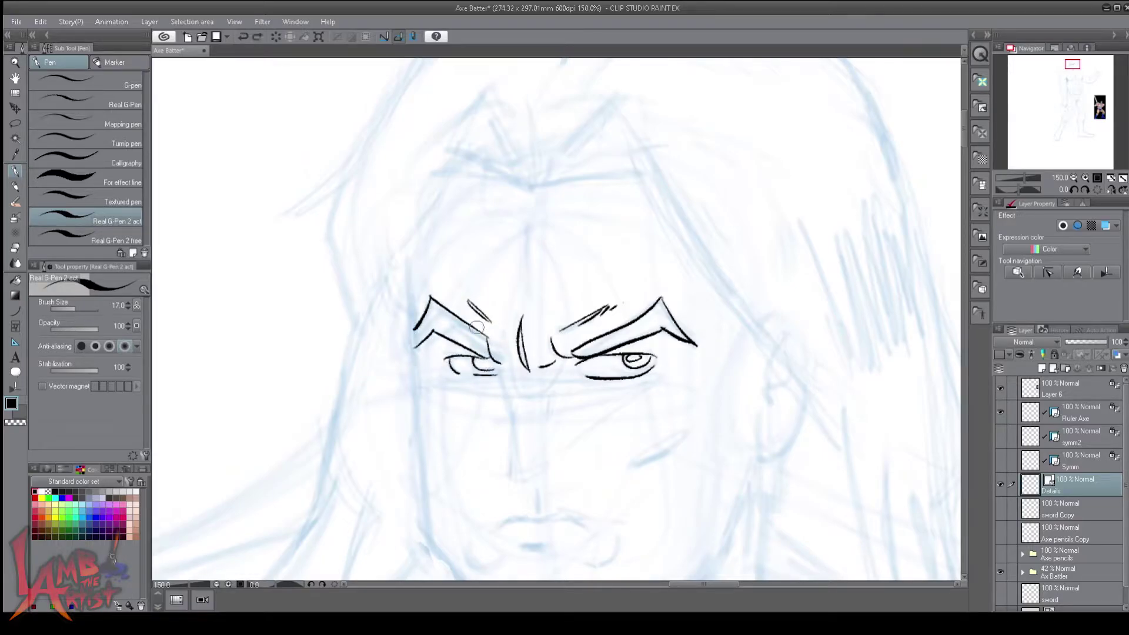
- Ink the cheek mark, nose, lips, chin crease and the far side of the face over the sketch
left_click_drag(689, 431, 631, 463)
scroll(631, 463, "down", 2)
key("h")
scroll(700, 322, "up", 3)
left_click_drag(576, 406, 576, 434)
left_click_drag(615, 449, 518, 447)
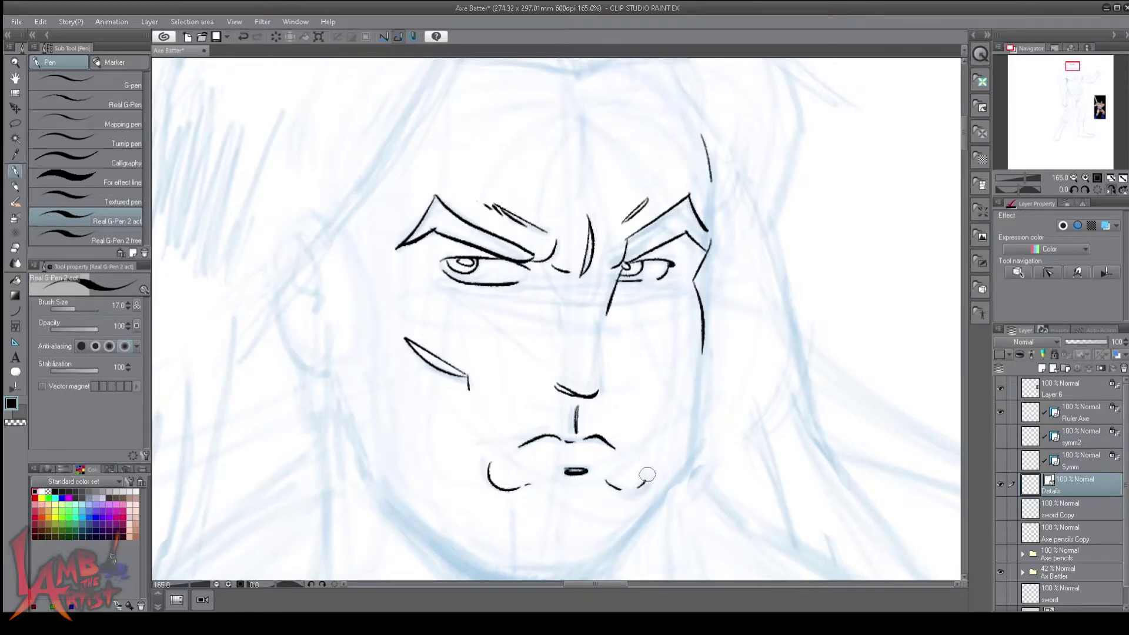
left_click_drag(641, 461, 628, 494)
left_click_drag(570, 517, 574, 540)
scroll(637, 487, "down", 3)
key("h")
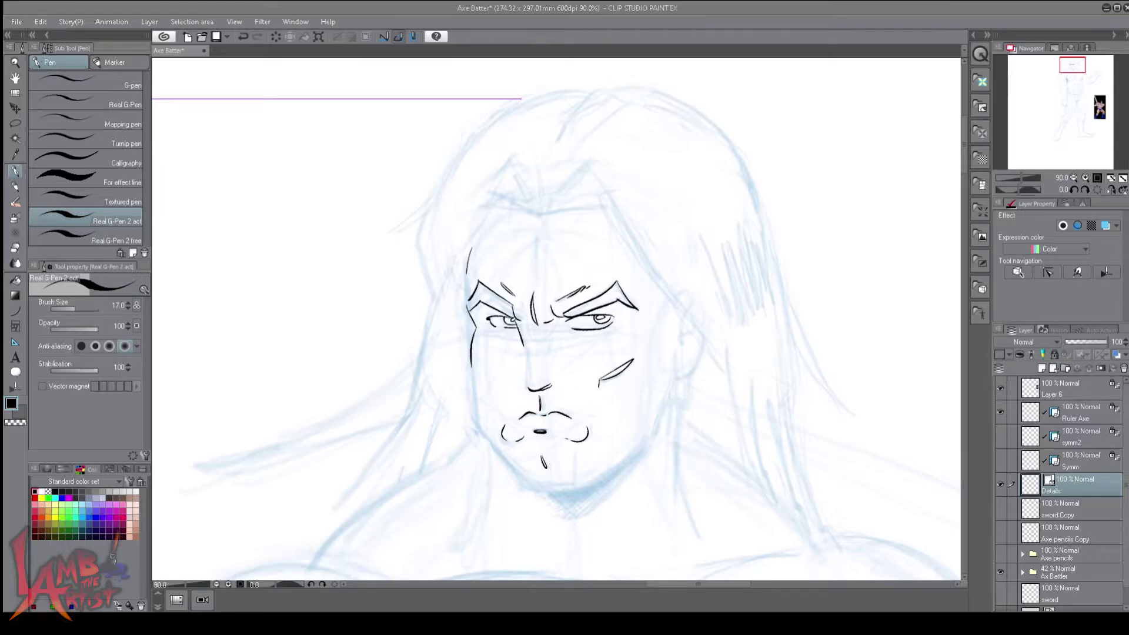
- Ink the inner ear and touch up the eye lines with the size 7 Hard vector eraser
scroll(415, 131, "up", 1)
scroll(698, 390, "down", 4)
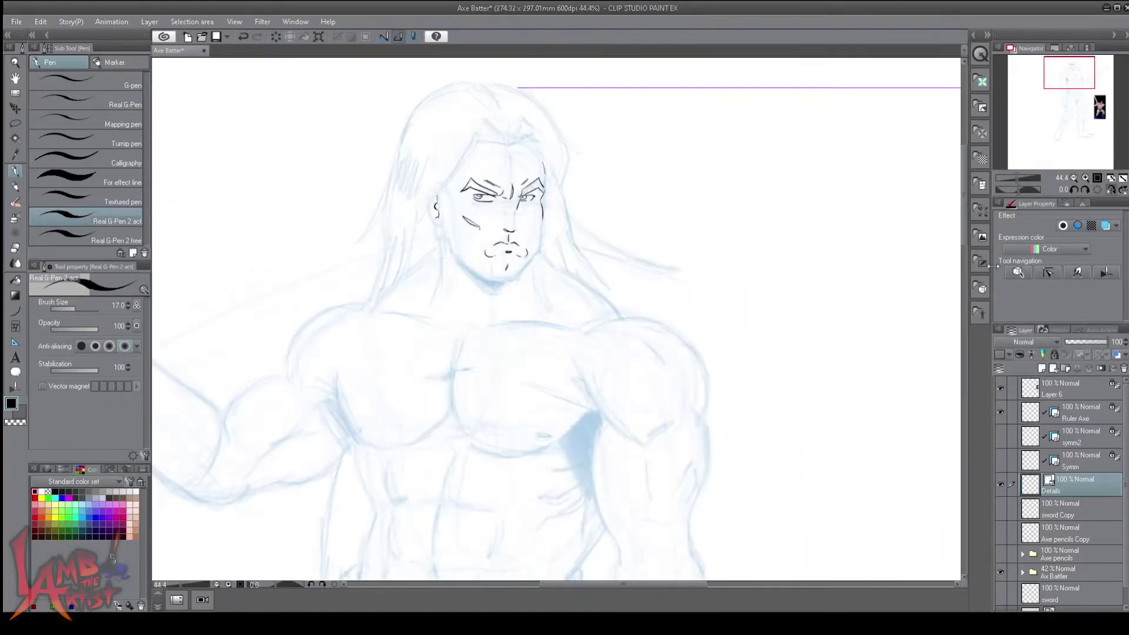
scroll(761, 375, "up", 6)
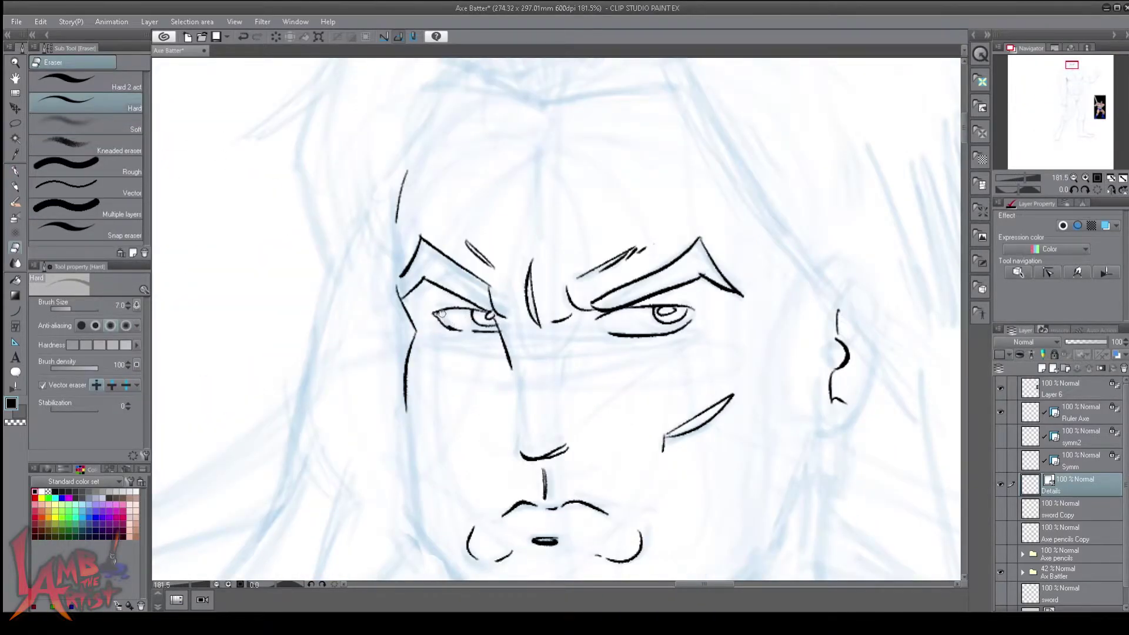
scroll(534, 255, "down", 5)
scroll(622, 259, "down", 2)
- Ink the neck creases, pectoral contours, nipples and armpit folds
left_click_drag(604, 215, 611, 308)
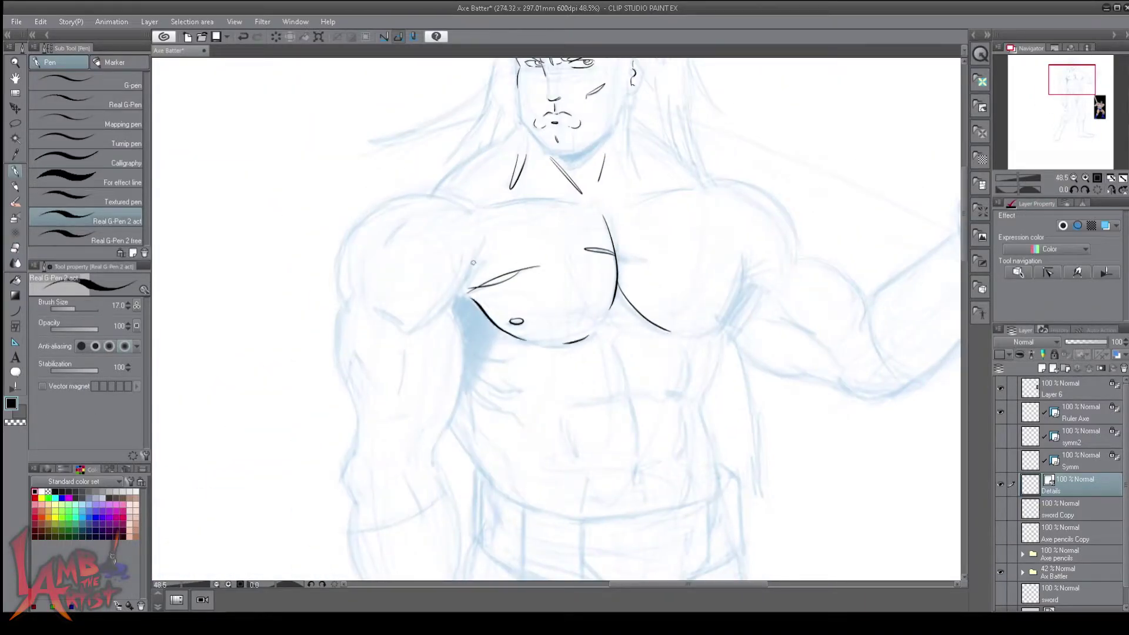
left_click_drag(491, 236, 458, 288)
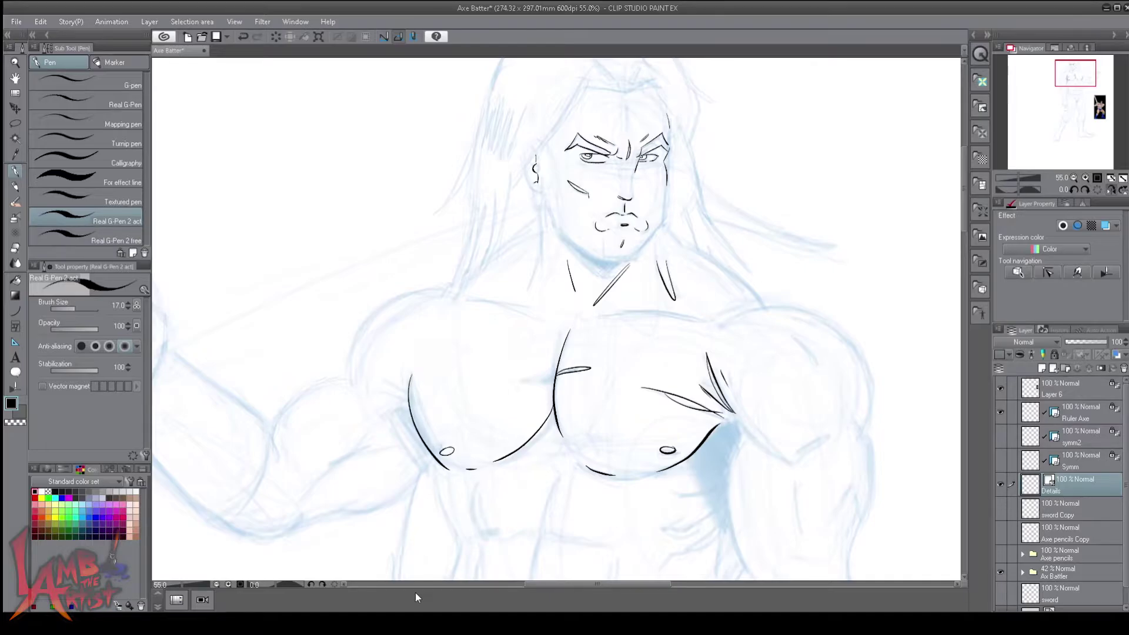
key("h")
- Ink the abdominal muscle lines, the navel and the rib muscles along the torso's side
left_click_drag(606, 360, 622, 412)
left_click_drag(624, 415, 629, 488)
left_click_drag(557, 424, 598, 421)
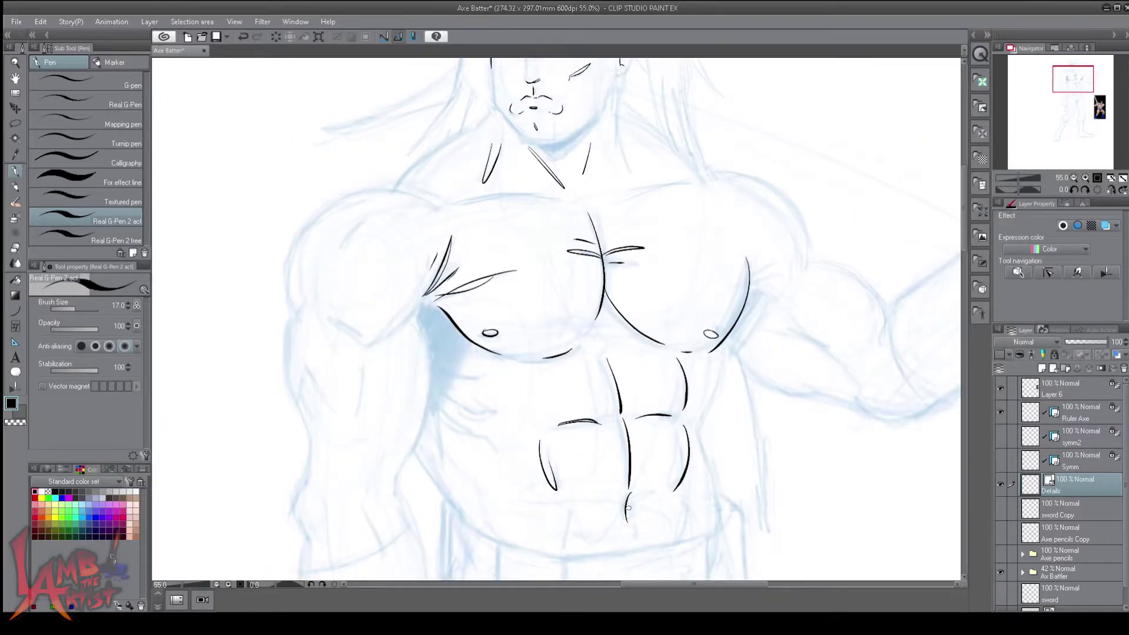
scroll(623, 515, "down", 1)
left_click_drag(763, 385, 752, 322)
left_click_drag(457, 347, 500, 367)
left_click_drag(449, 359, 489, 385)
scroll(488, 384, "down", 3)
scroll(529, 294, "up", 2)
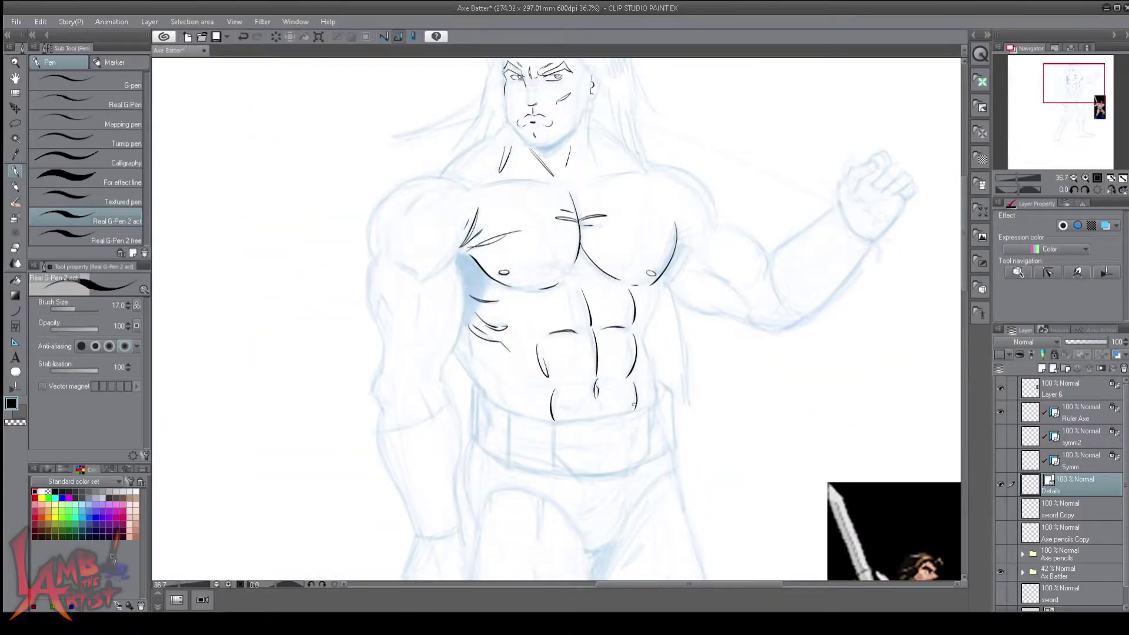
- Ink the collarbone lines and the shoulder crease, and save the drawing
scroll(538, 261, "up", 1)
scroll(569, 254, "down", 1)
key("ctrl+s")
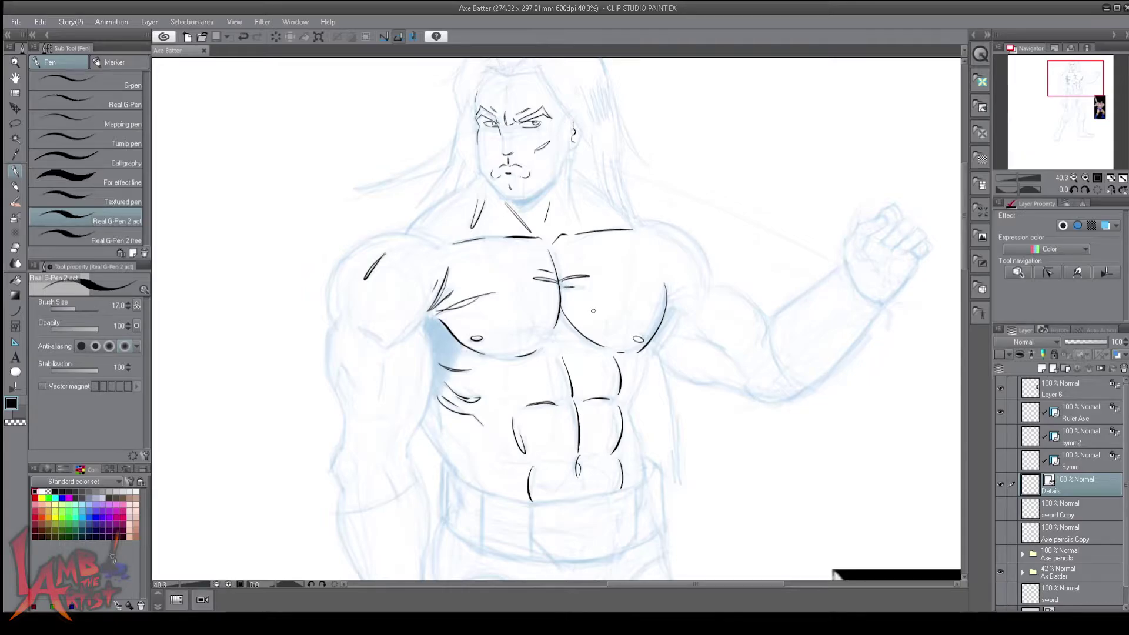
scroll(593, 310, "up", 2)
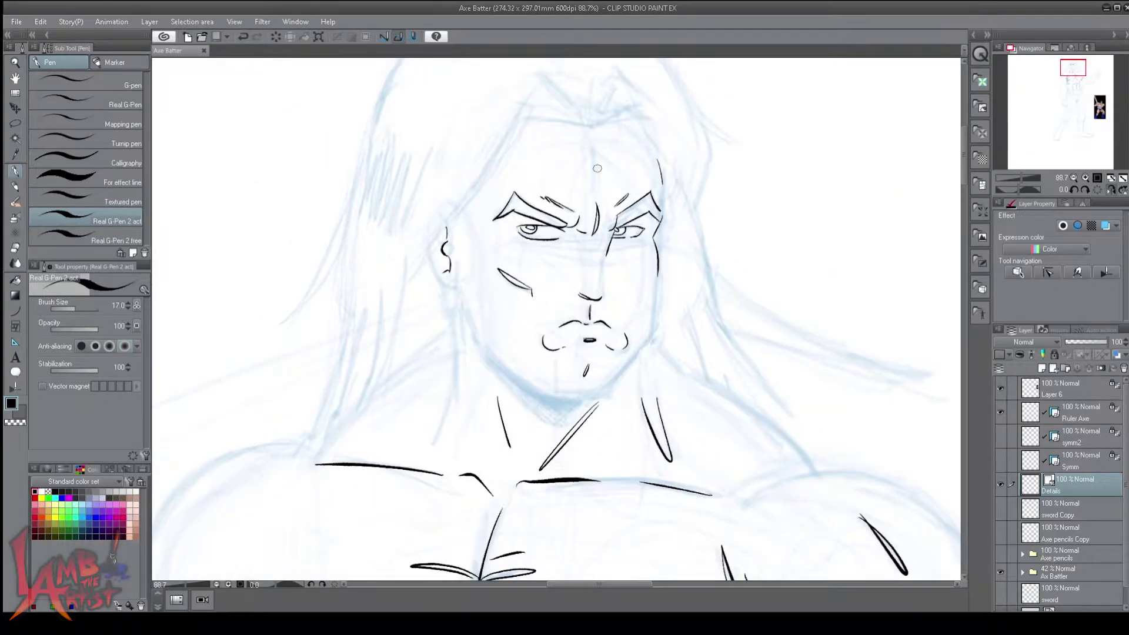
scroll(605, 284, "down", 2)
- Ink the inner muscle lines of the lowered arm and the raised upper arm
left_click_drag(652, 217, 715, 232)
scroll(715, 231, "up", 1)
left_click_drag(408, 284, 480, 287)
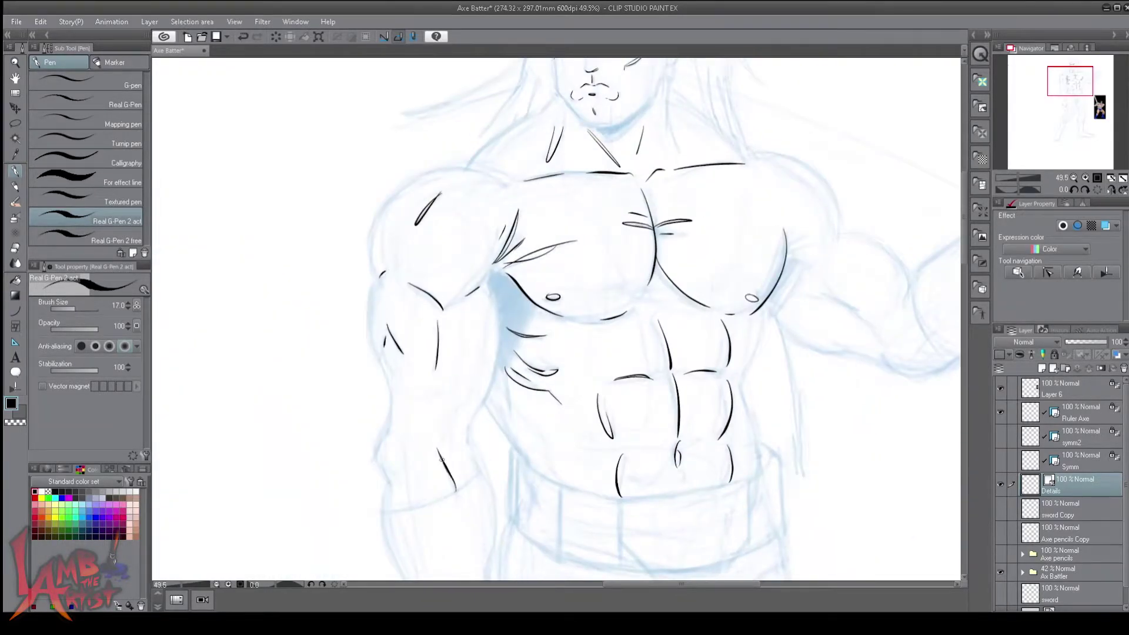
left_click_drag(451, 473, 436, 448)
scroll(661, 383, "down", 1)
left_click_drag(661, 383, 728, 230)
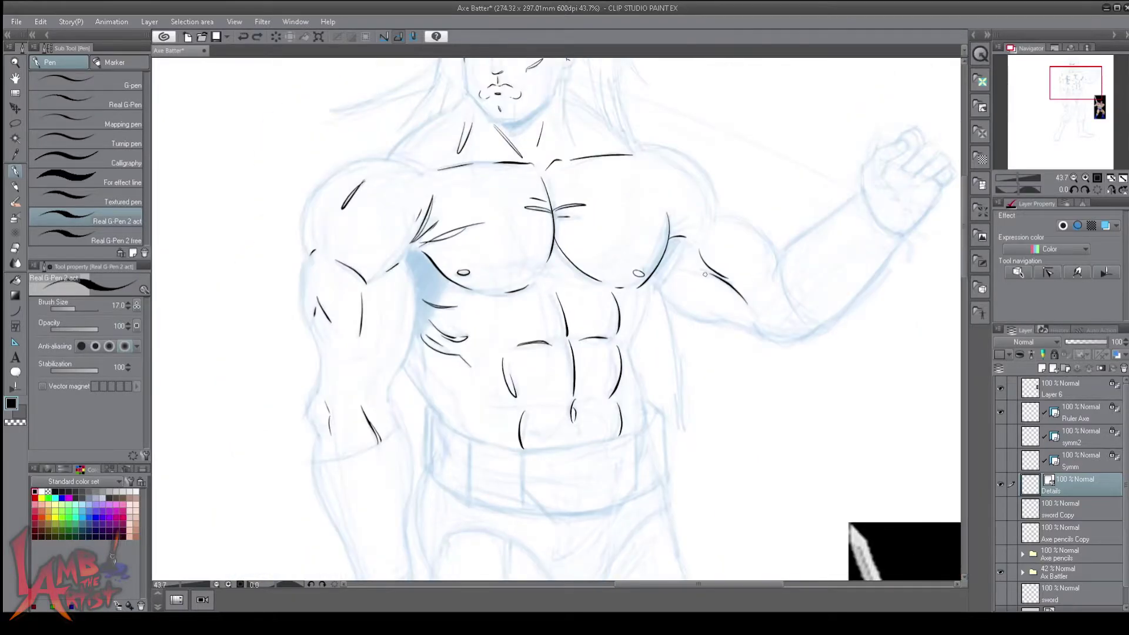
- Ink the thigh muscles, knee lines, boot cuff ornament and ankle folds of the bent leg
scroll(702, 274, "down", 3)
scroll(647, 311, "up", 3)
key("h")
key("h")
mouse_move(527, 569)
left_mouse_down()
mouse_move(598, 357)
mouse_move(600, 402)
left_mouse_up()
left_click_drag(600, 426, 599, 484)
scroll(600, 483, "down", 1)
left_click_drag(600, 484, 739, 314)
mouse_move(596, 440)
left_mouse_down()
mouse_move(626, 354)
mouse_move(594, 301)
left_mouse_up()
left_click_drag(498, 354, 521, 401)
mouse_move(574, 404)
left_mouse_down()
mouse_move(541, 413)
mouse_move(577, 306)
left_mouse_up()
left_click_drag(497, 393, 515, 413)
scroll(1084, 112, "down", 1)
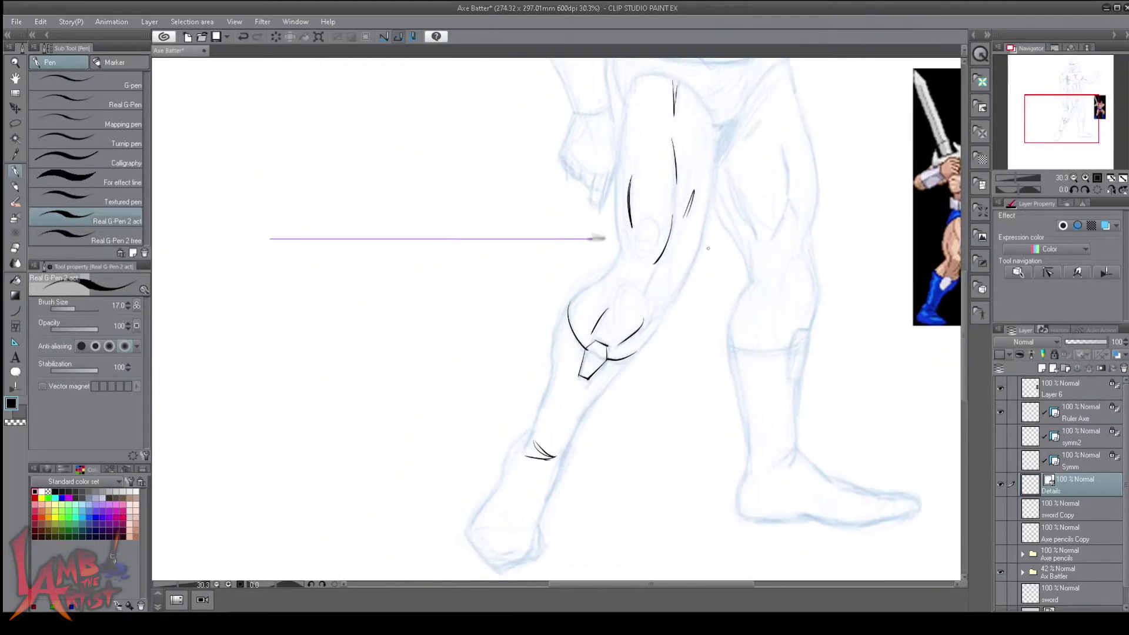
- Ink the leg openings of the briefs, the other thigh's muscle lines and the bent leg's toe folds
left_click_drag(1072, 113, 1084, 113)
left_click_drag(655, 156, 628, 276)
left_click_drag(648, 268, 644, 314)
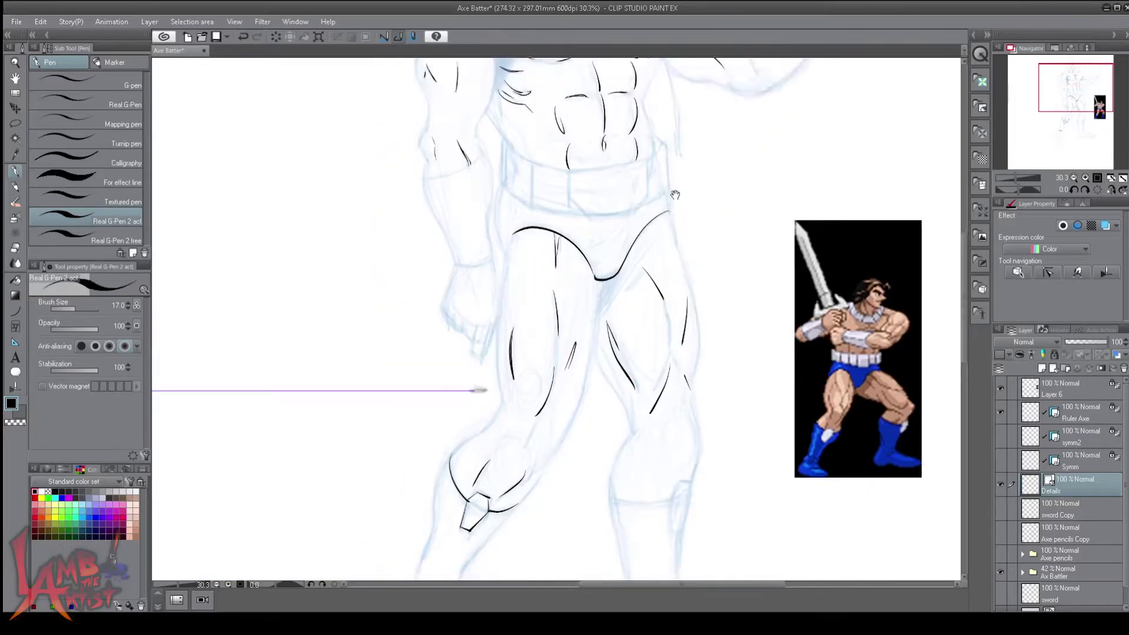
scroll(640, 313, "up", 1)
left_click_drag(641, 312, 663, 189)
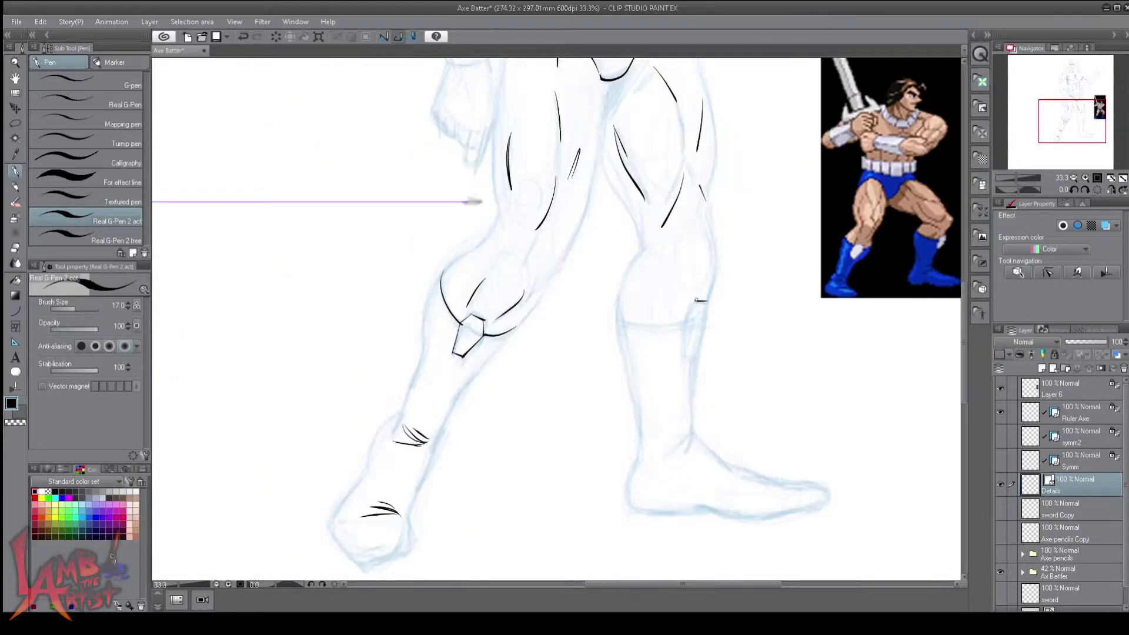
- Ink the finger details of both fists, the panelled belt, the second boot's details and the bracer edges
scroll(615, 341, "up", 1)
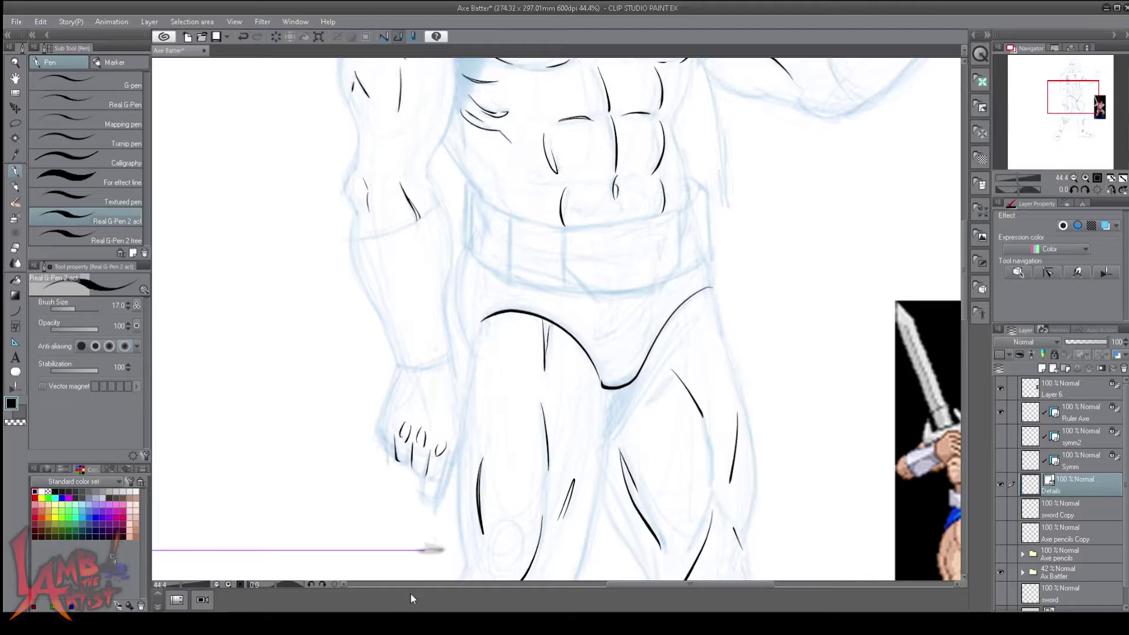
left_click_drag(669, 281, 588, 291)
scroll(628, 253, "down", 1)
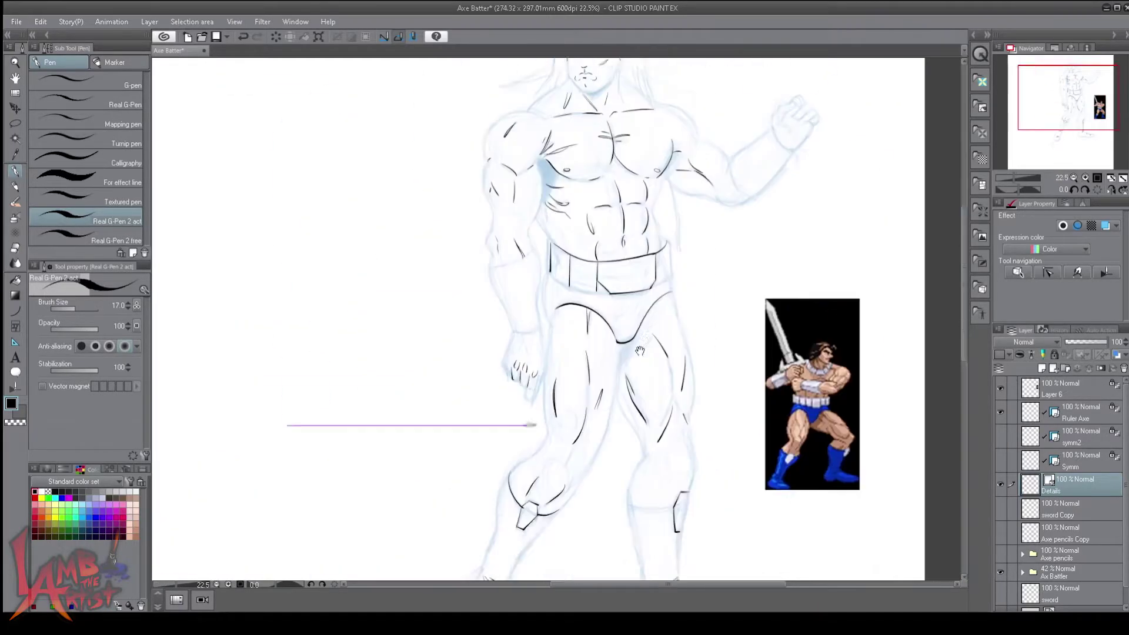
scroll(446, 353, "up", 1)
scroll(417, 476, "down", 3)
scroll(791, 259, "up", 3)
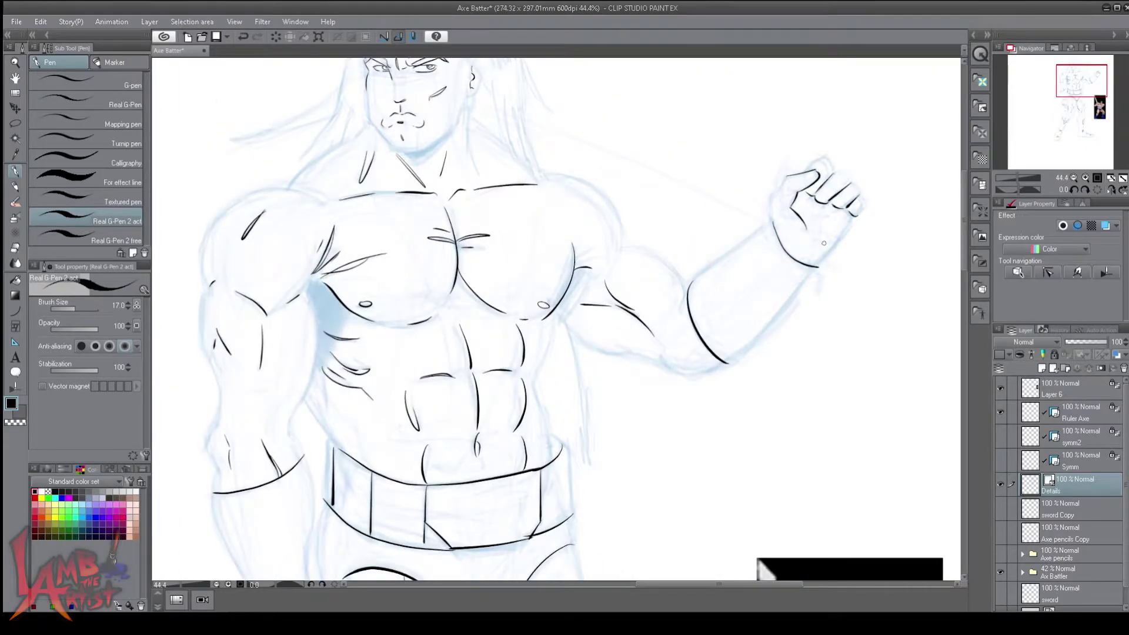
- Ink the hairline, parting strands and side-hair hatching, and start the hair's outer contour on a new Outline vector layer
left_click_drag(507, 72, 631, 248)
left_click_drag(559, 147, 544, 136)
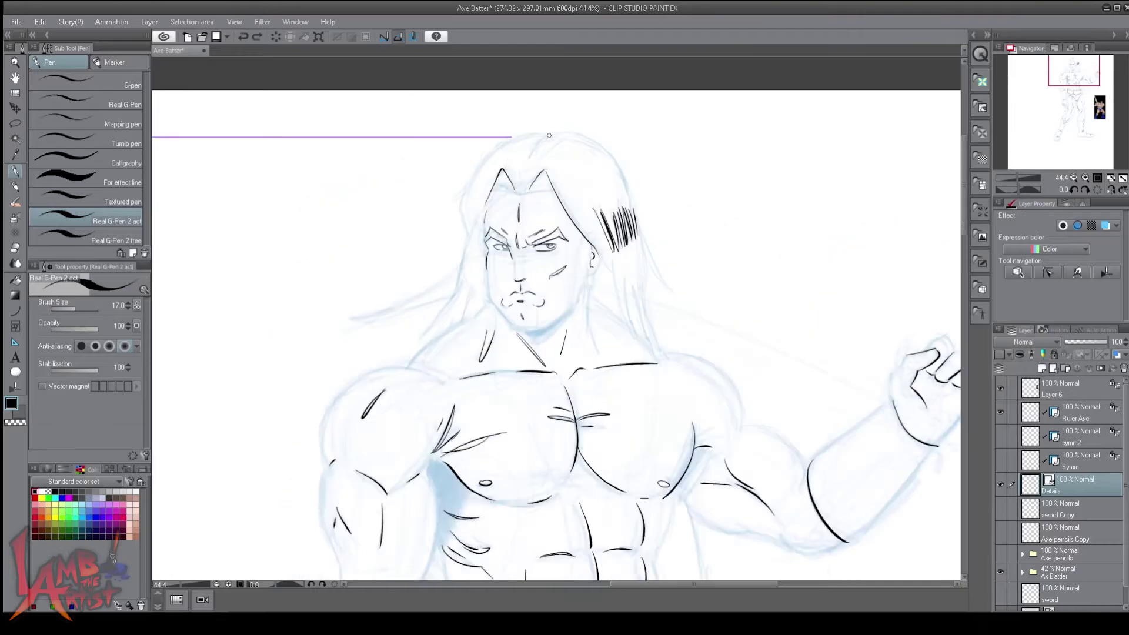
left_click_drag(473, 284, 462, 321)
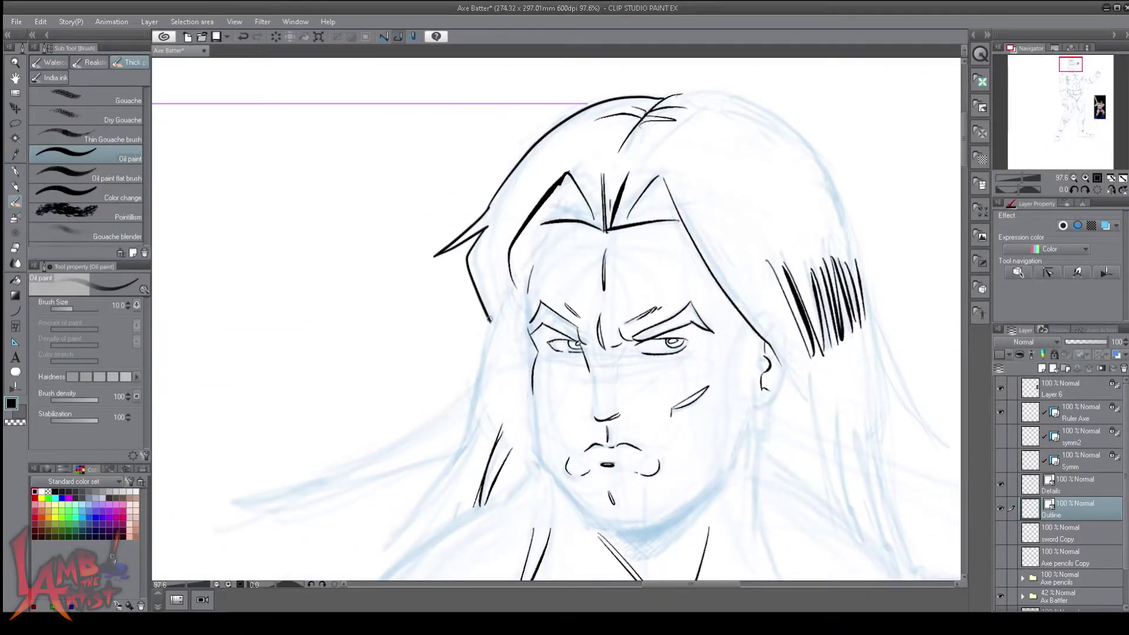
- Outline the long flowing hair with the size 10 Oil paint brush and add inner strands on the Details layer
mouse_move(490, 318)
left_mouse_down()
mouse_move(474, 388)
mouse_move(236, 504)
left_mouse_up()
left_click_drag(462, 443, 231, 506)
left_click_drag(576, 307, 626, 360)
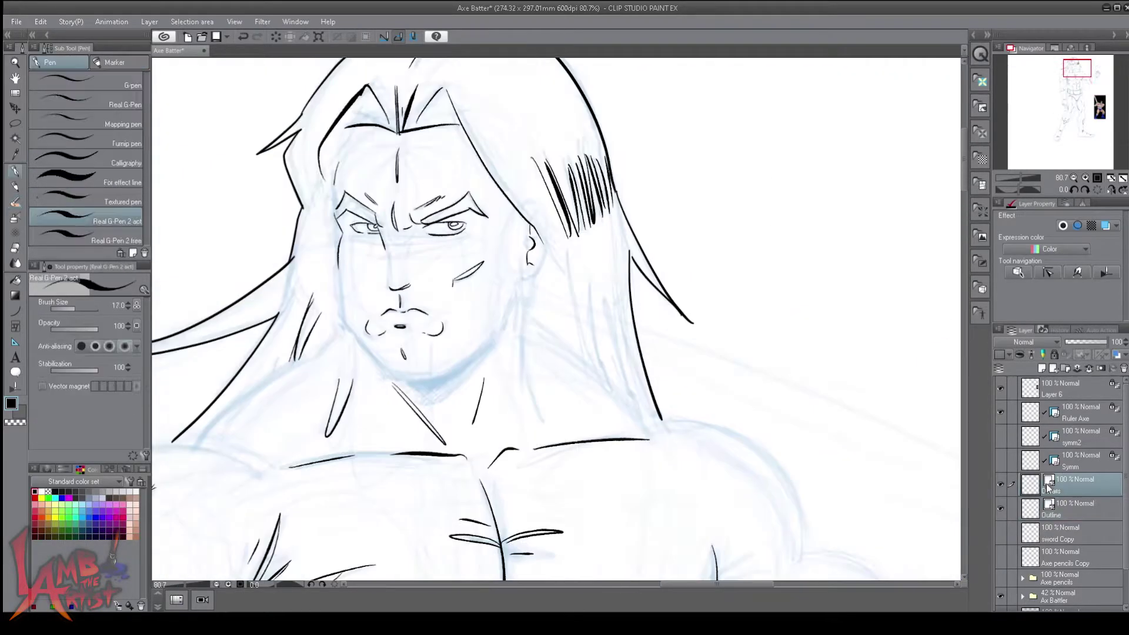
left_click_drag(569, 247, 591, 367)
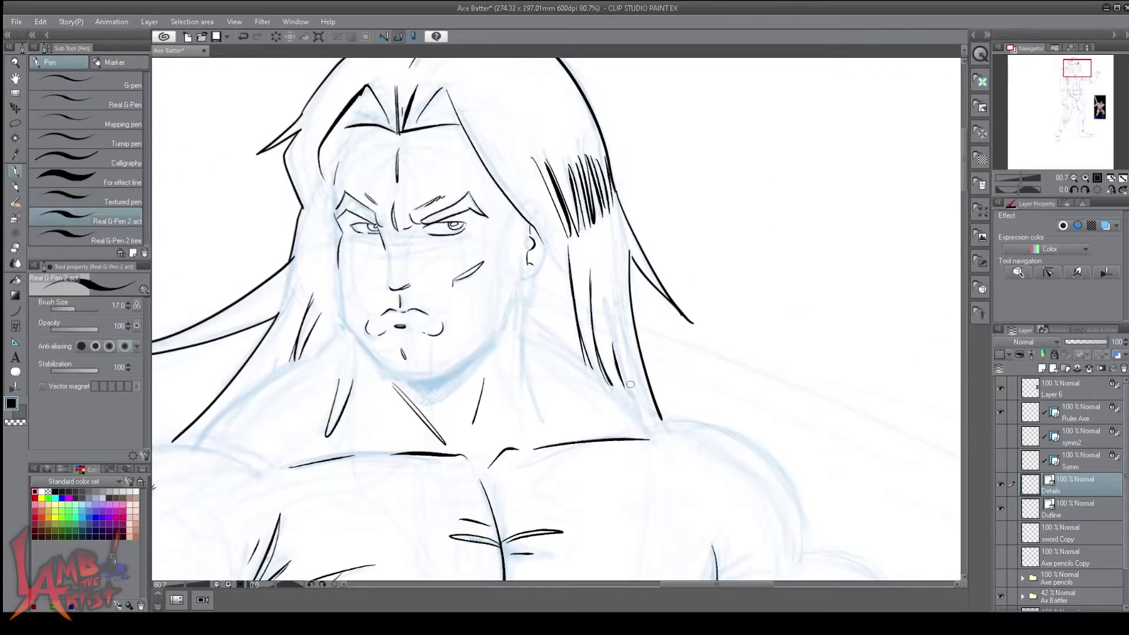
left_click_drag(632, 256, 661, 418)
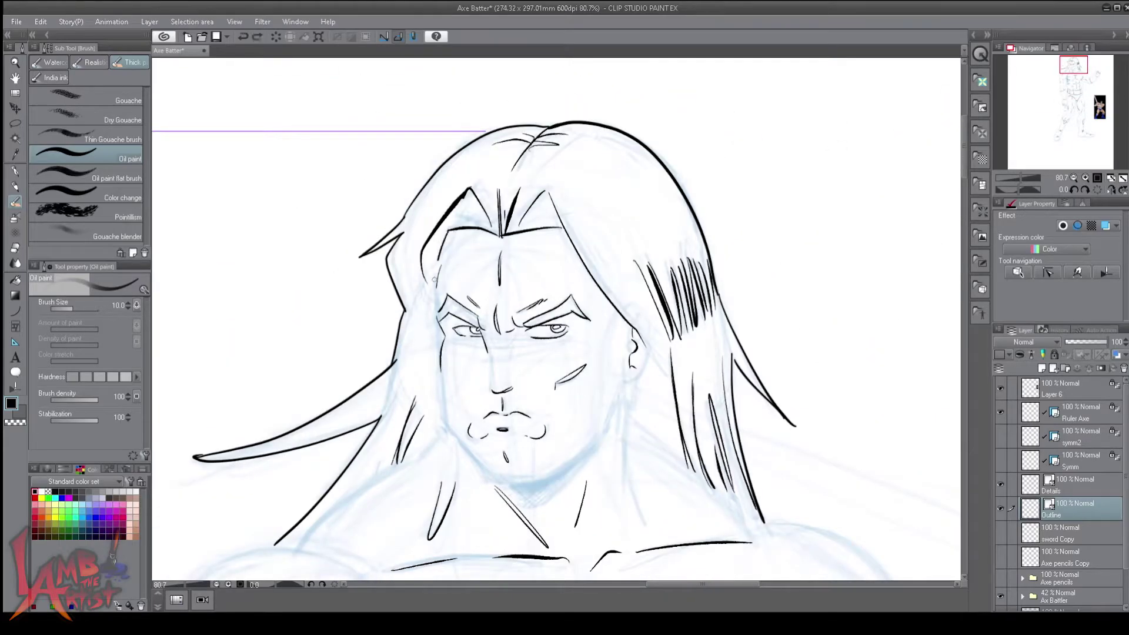
- Outline the jaw, neck, near shoulder and lowered arm down to the bracer on the Outline layer
left_click_drag(507, 479, 565, 464)
mouse_move(425, 447)
left_mouse_down()
mouse_move(451, 412)
mouse_move(492, 227)
mouse_move(368, 329)
left_mouse_up()
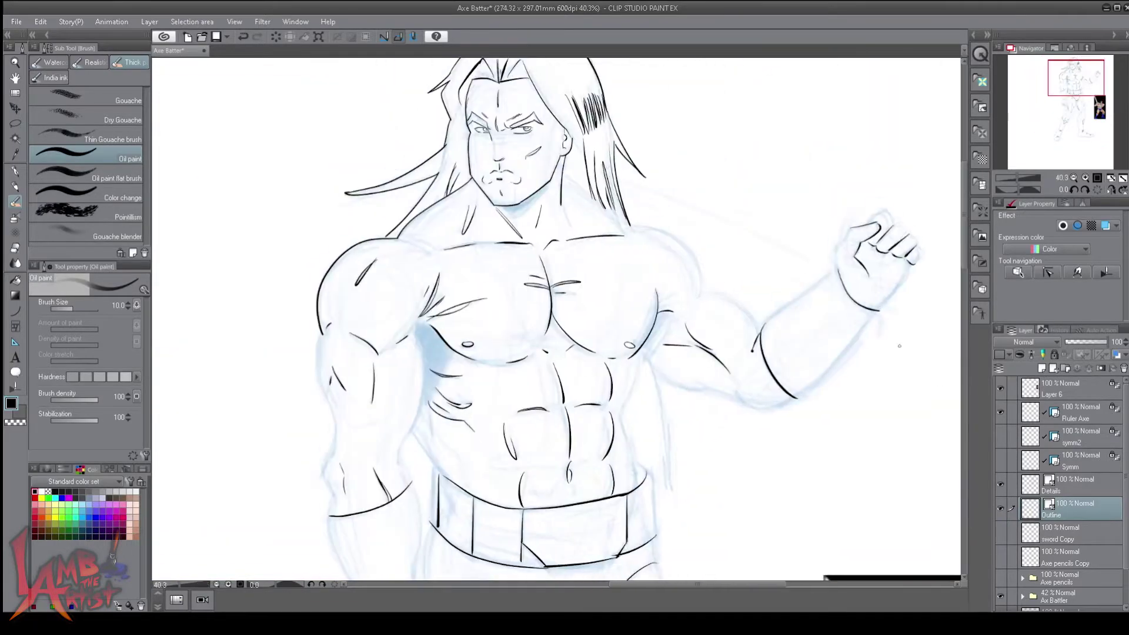
scroll(1022, 546, "down", 1)
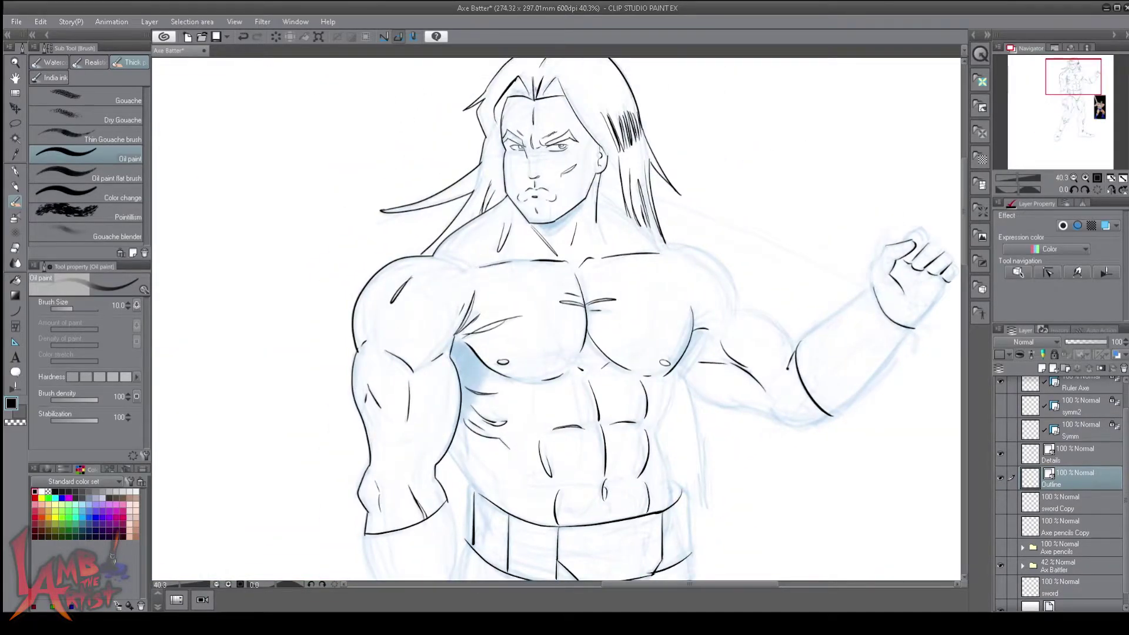
- Outline the lowered arm's bracer and fist, and the near side of the waist and hip
scroll(429, 245, "up", 2)
scroll(464, 486, "down", 4)
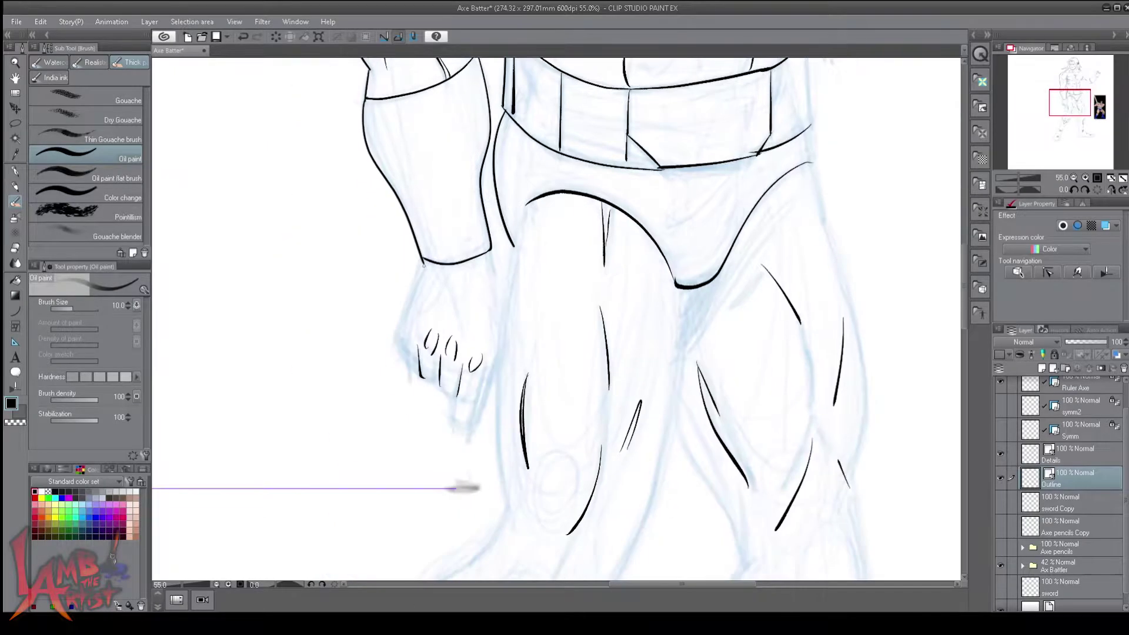
scroll(491, 287, "down", 3)
scroll(425, 157, "up", 3)
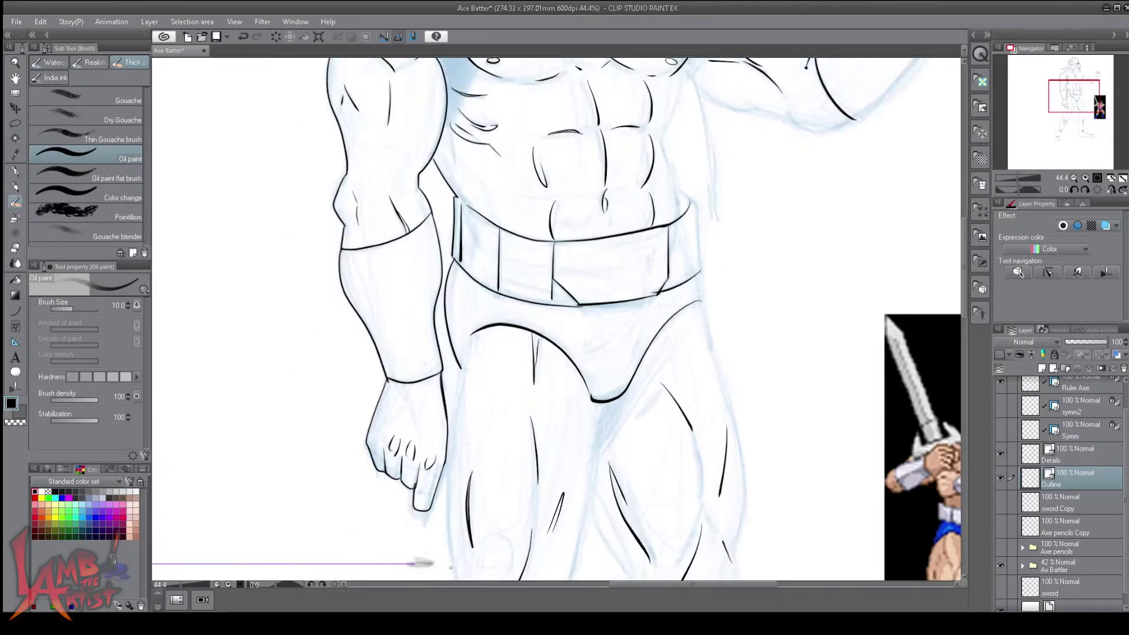
- Outline the bent leg with its boot, and the other leg down to the heel and instep
left_click_drag(1060, 110, 1050, 123)
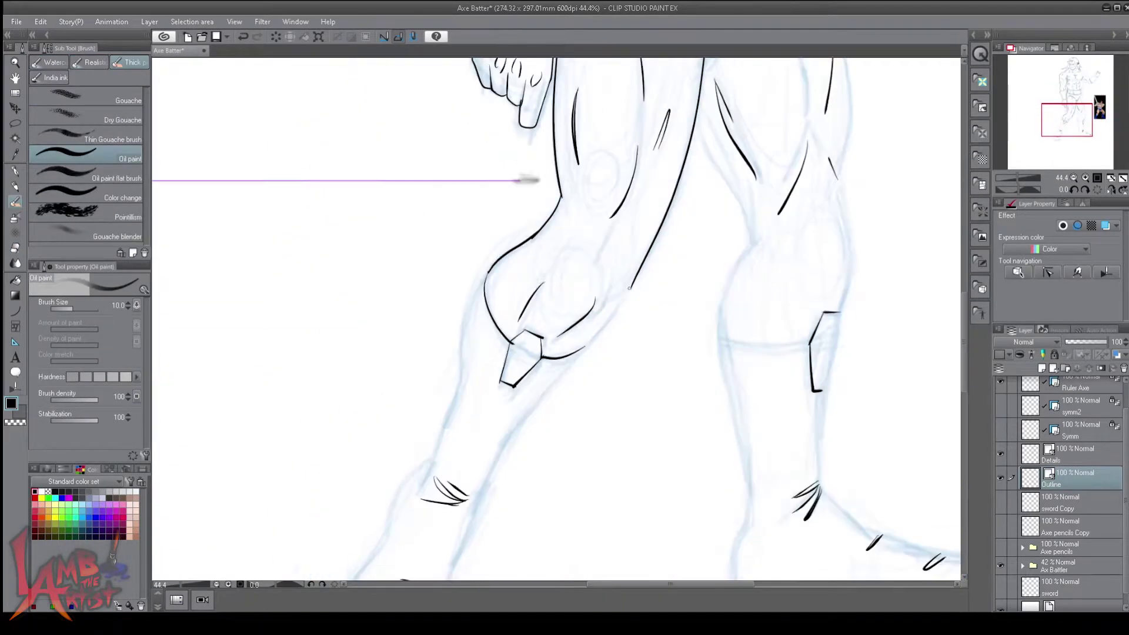
scroll(675, 361, "down", 1)
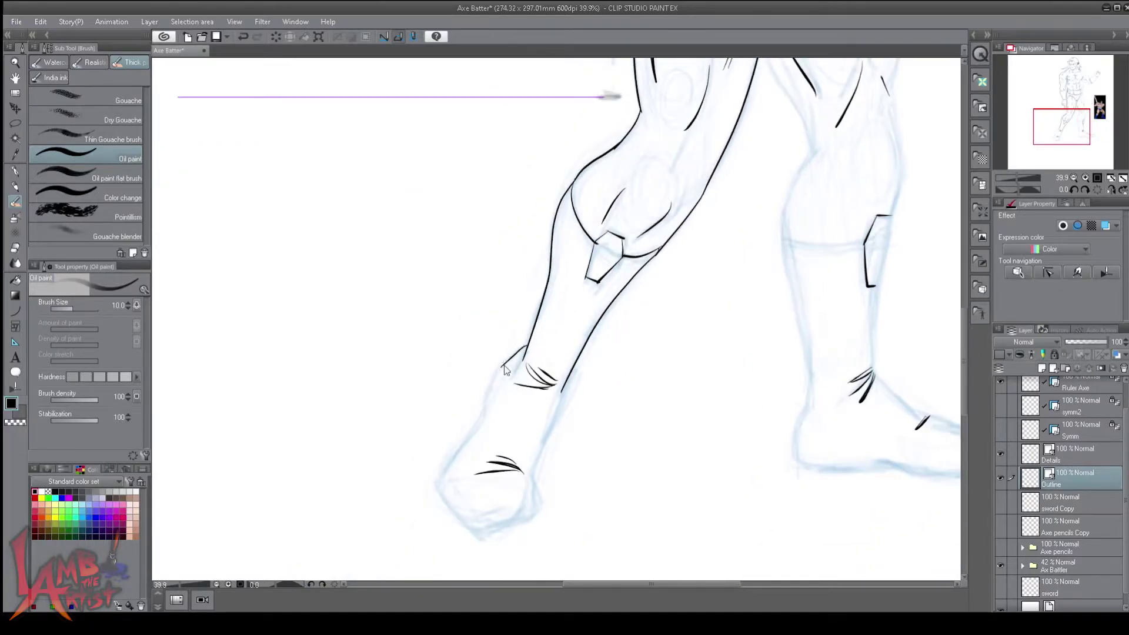
scroll(532, 472, "down", 1)
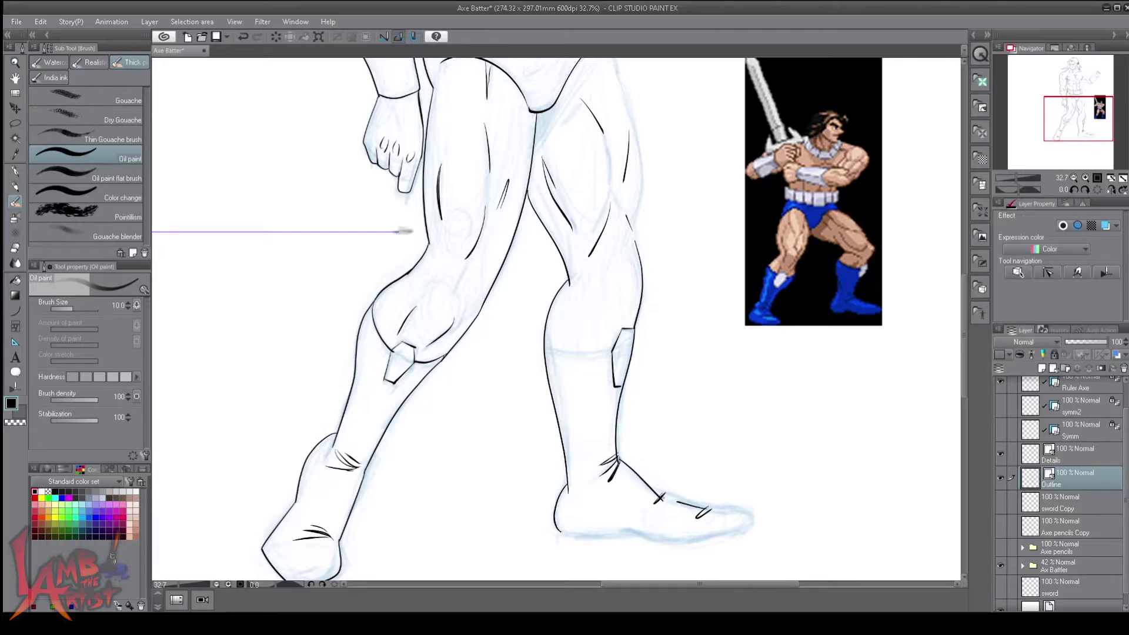
- Outline the far hip, the far side of the torso and the shoulder of the raised arm
left_click_drag(639, 235, 639, 364)
scroll(639, 365, "down", 1)
left_click_drag(639, 191, 639, 367)
scroll(639, 368, "up", 1)
scroll(811, 206, "up", 1)
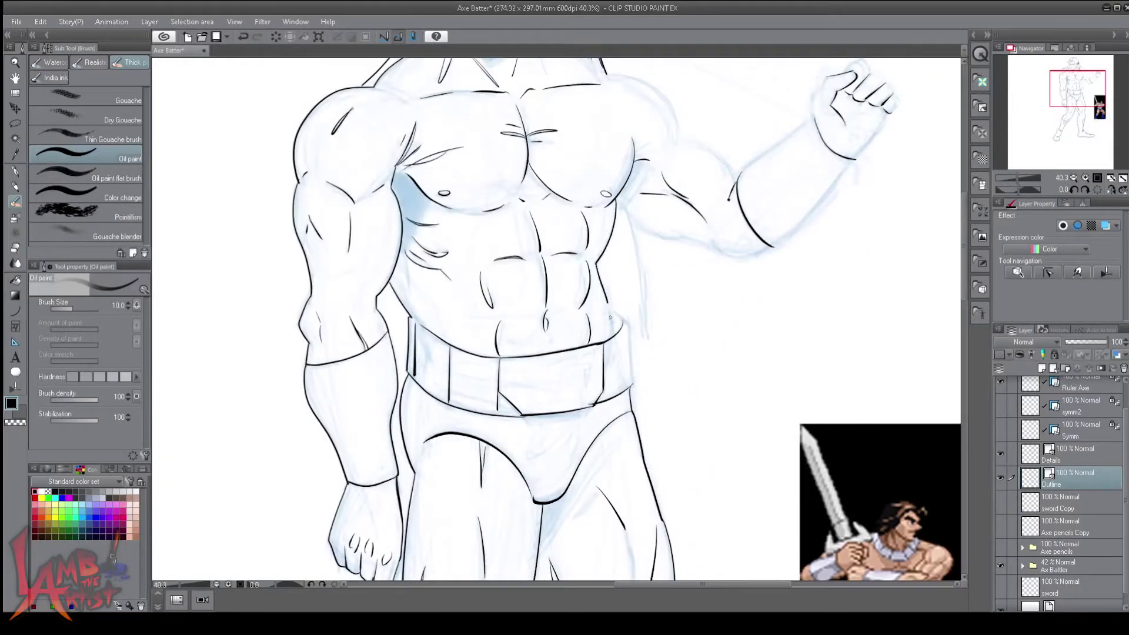
left_click_drag(705, 277, 646, 428)
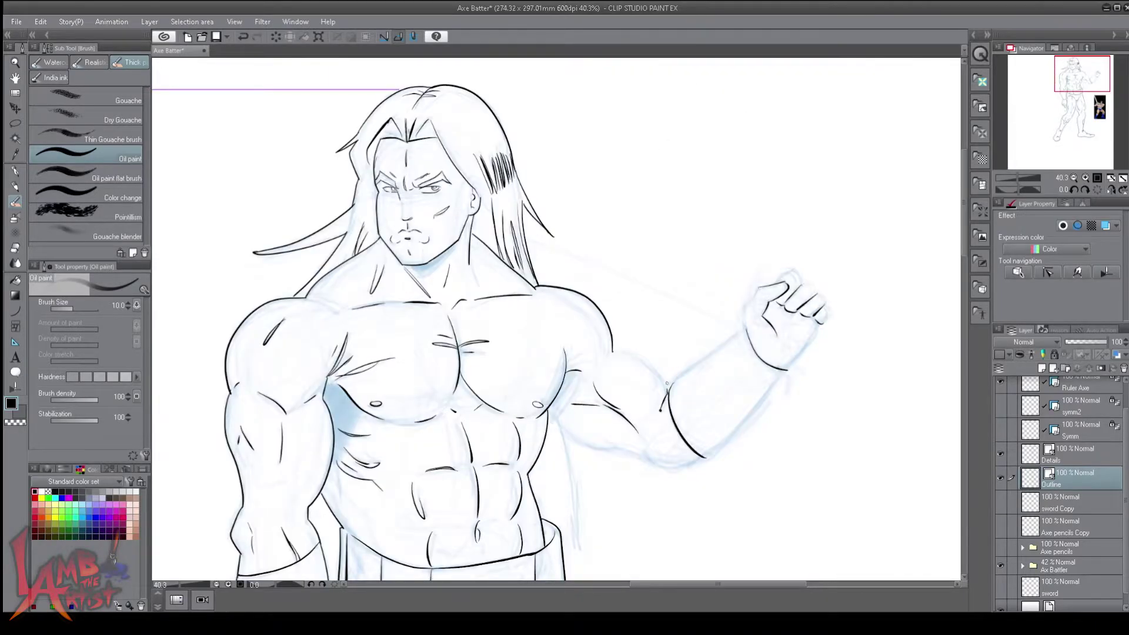
- Outline the raised arm's forearm and clenched fist on the Outline layer
scroll(618, 339, "up", 2)
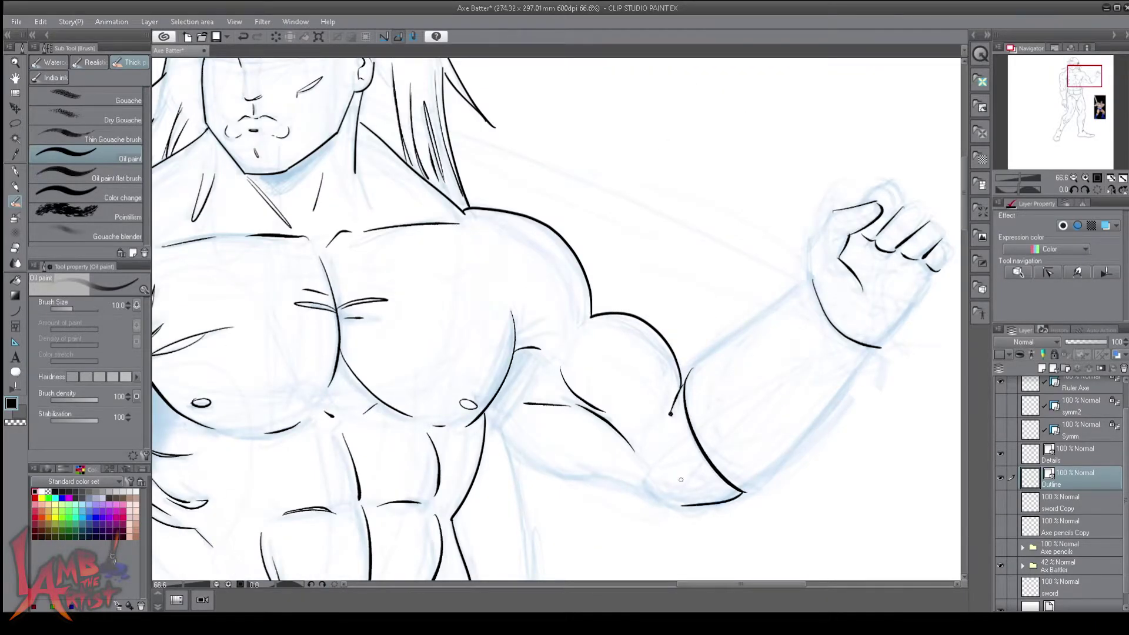
scroll(536, 465, "down", 3)
scroll(628, 355, "up", 2)
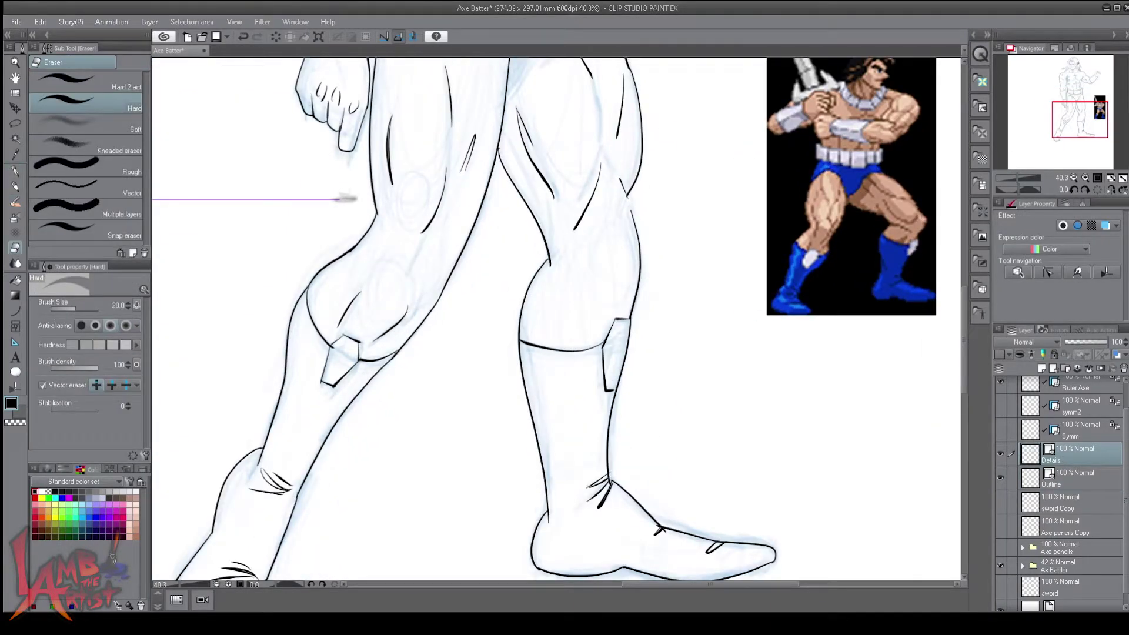
key("alt+bracketleft")
key("b")
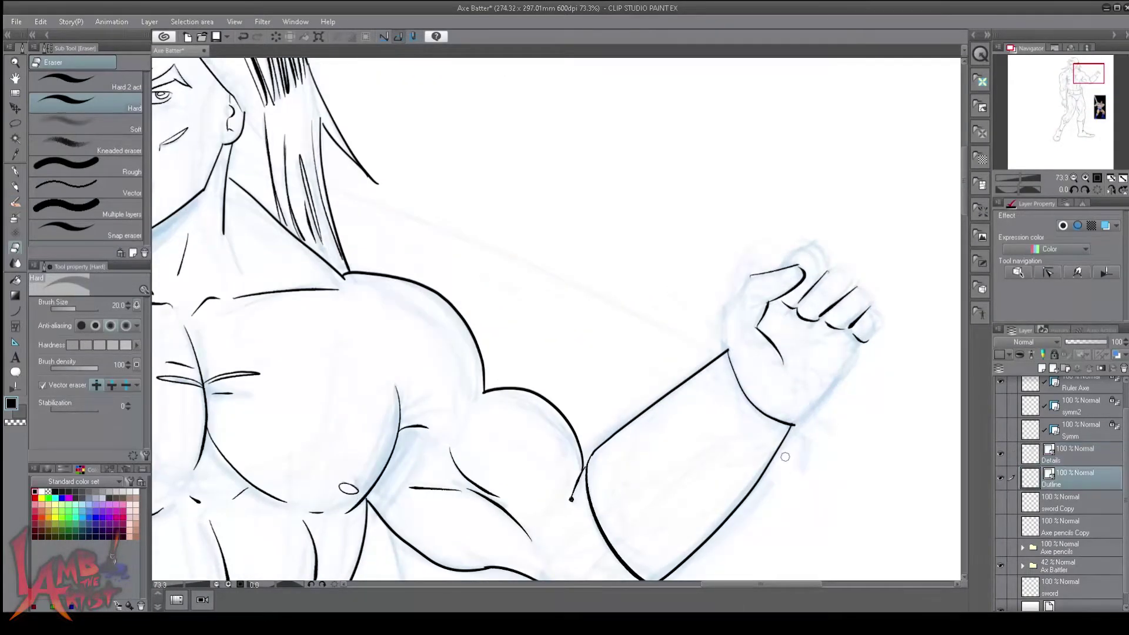
key("b")
left_click_drag(728, 352, 754, 272)
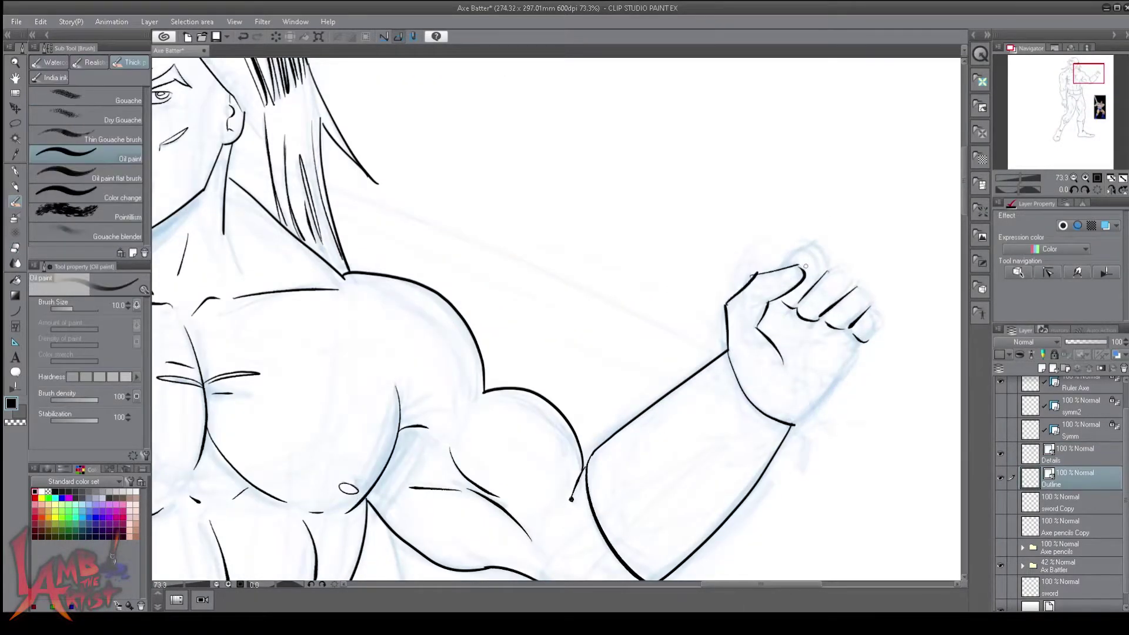
left_click_drag(879, 310, 867, 341)
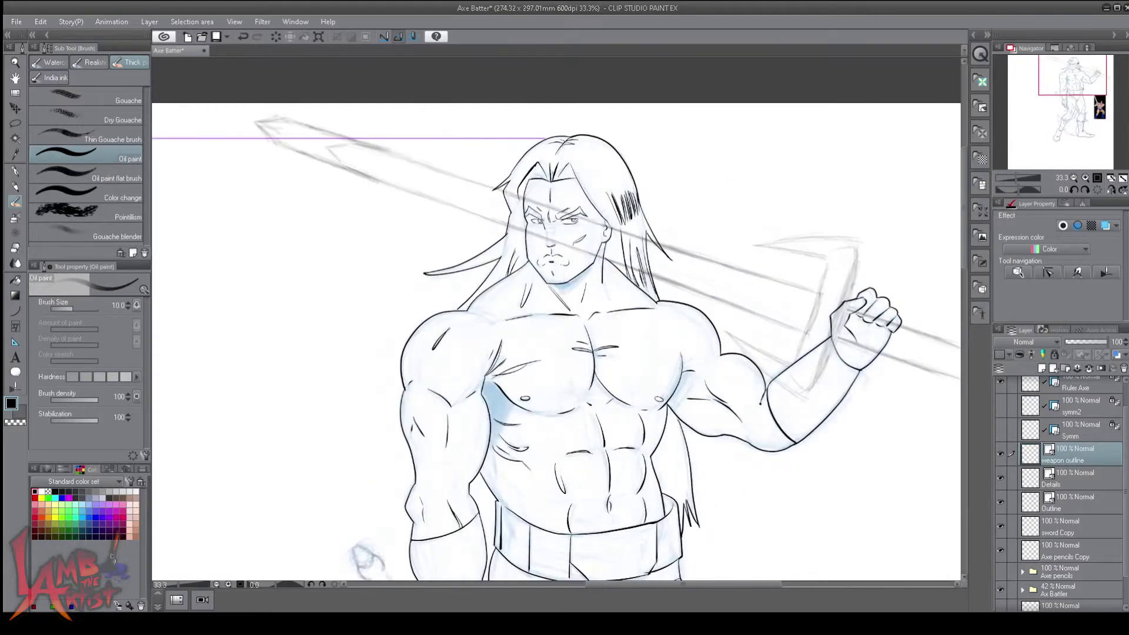
- Outline the sword's blade, pointed tip and hooked crossguard with the Curve tool on the weapon outline layer
key("u")
mouse_move(231, 163)
left_mouse_down()
mouse_move(714, 335)
mouse_move(245, 142)
left_mouse_up()
left_click_drag(234, 165, 217, 146)
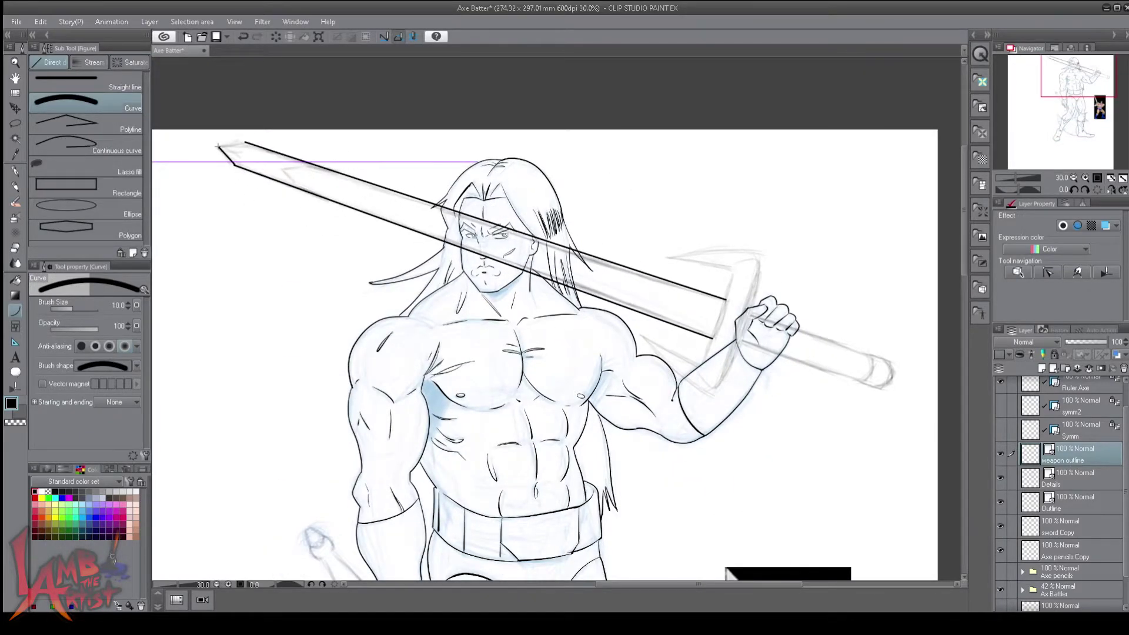
left_click_drag(737, 271, 670, 257)
mouse_move(670, 257)
left_mouse_down()
mouse_move(759, 262)
mouse_move(712, 392)
left_mouse_up()
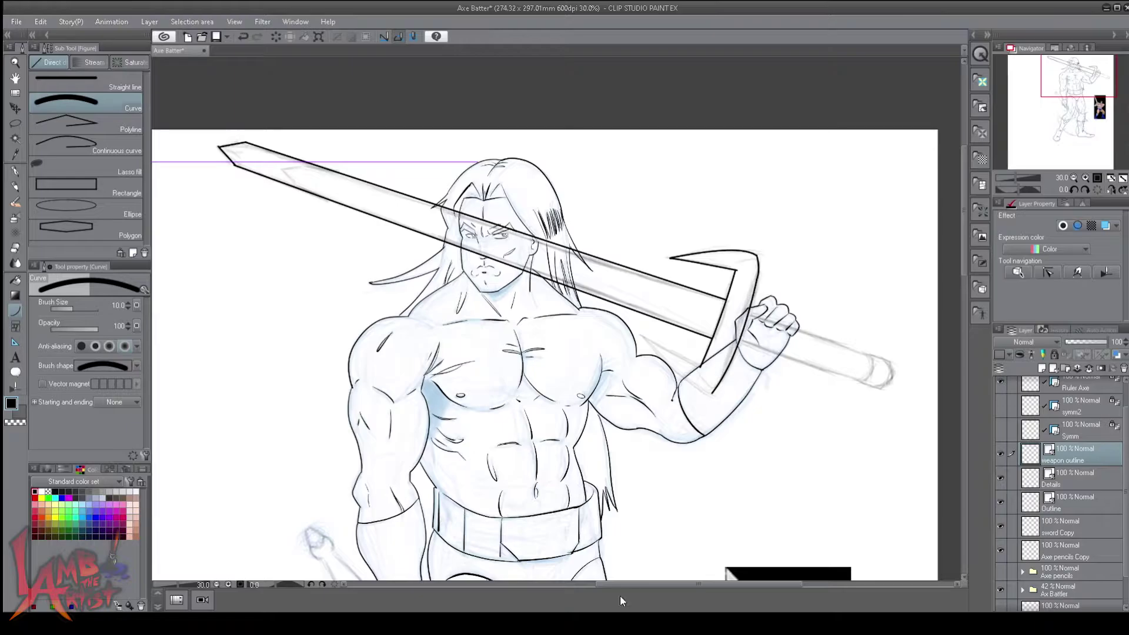
- Mask the weapon outline and sword Copy layers where the blade passes behind the head, hair and shoulder
key("e")
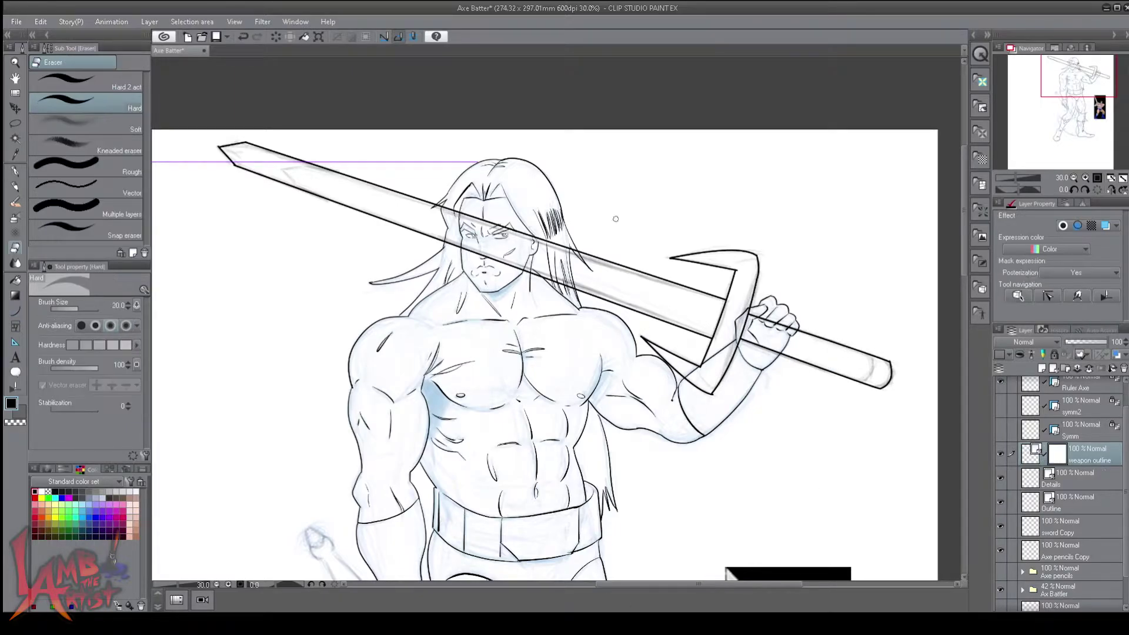
left_click_drag(500, 242, 484, 250)
scroll(557, 348, "down", 3)
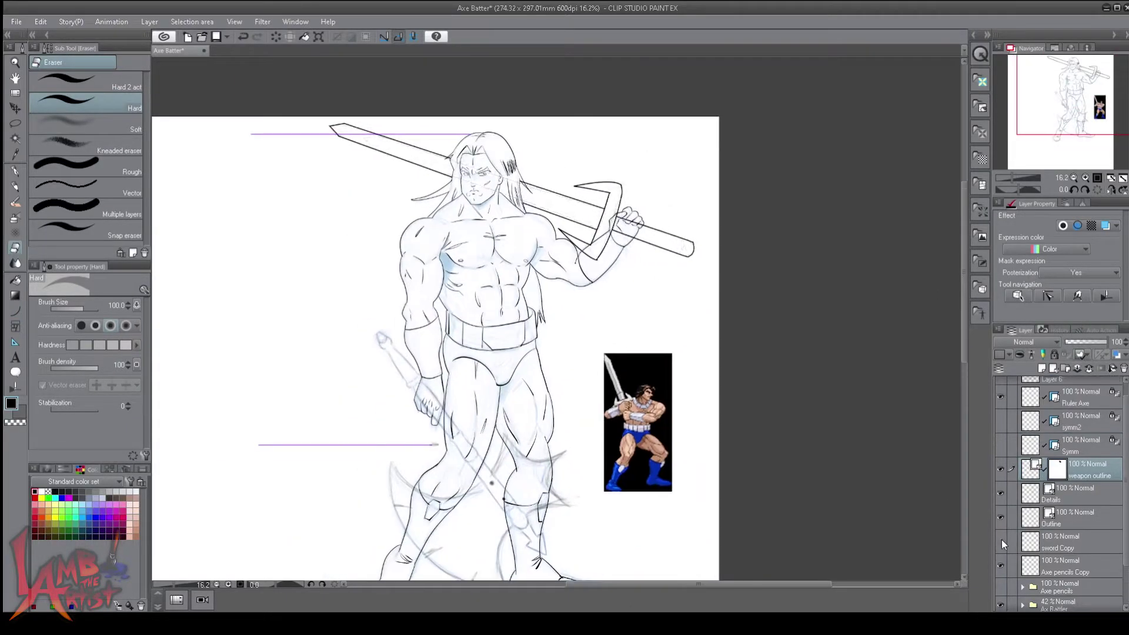
left_click(1082, 541)
scroll(629, 224, "up", 3)
- Ink the band line across the sword's pommel on the weapon outline layer
left_click(1082, 470)
key("u")
scroll(733, 271, "down", 3)
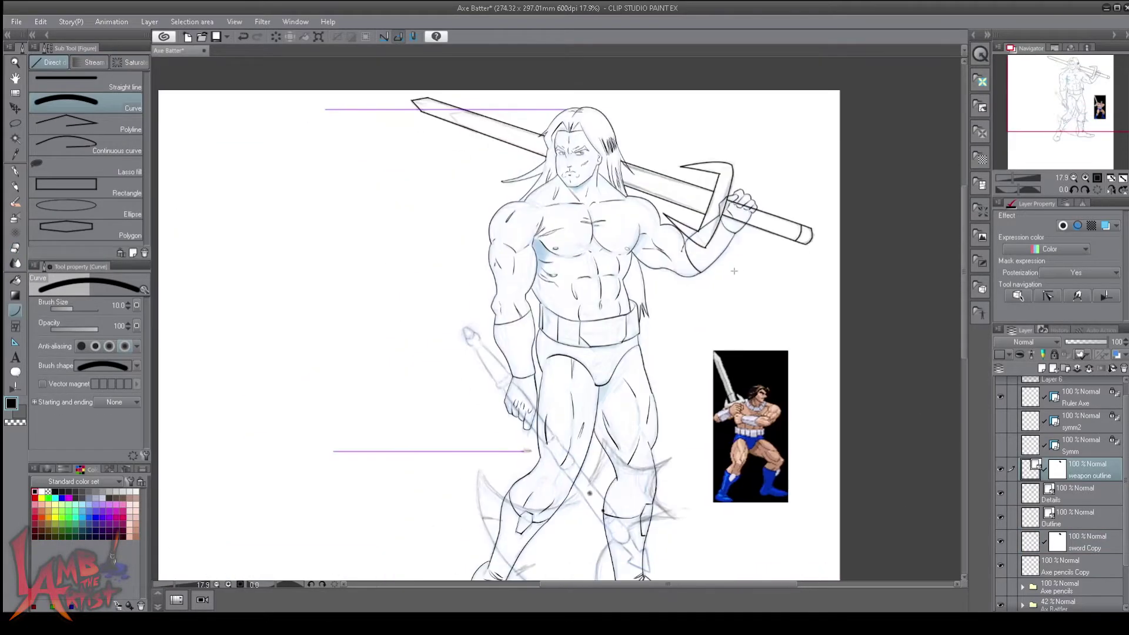
- Group the Details and Outline layers into a folder named inks and hide it
key("p")
scroll(557, 348, "up", 3)
scroll(557, 349, "down", 1)
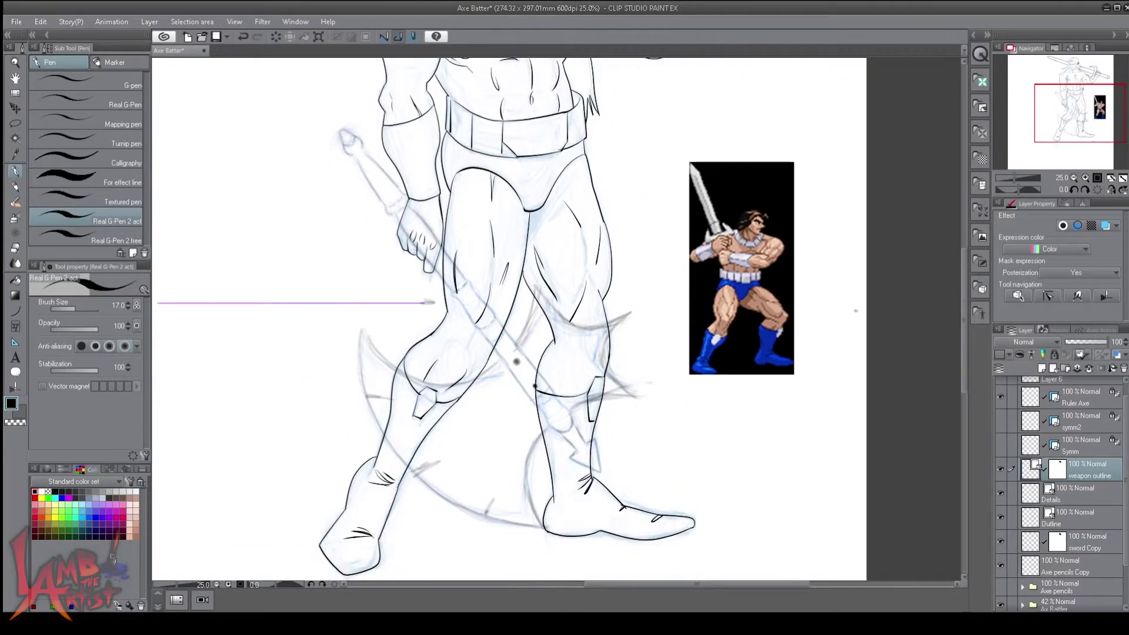
left_click(1070, 514)
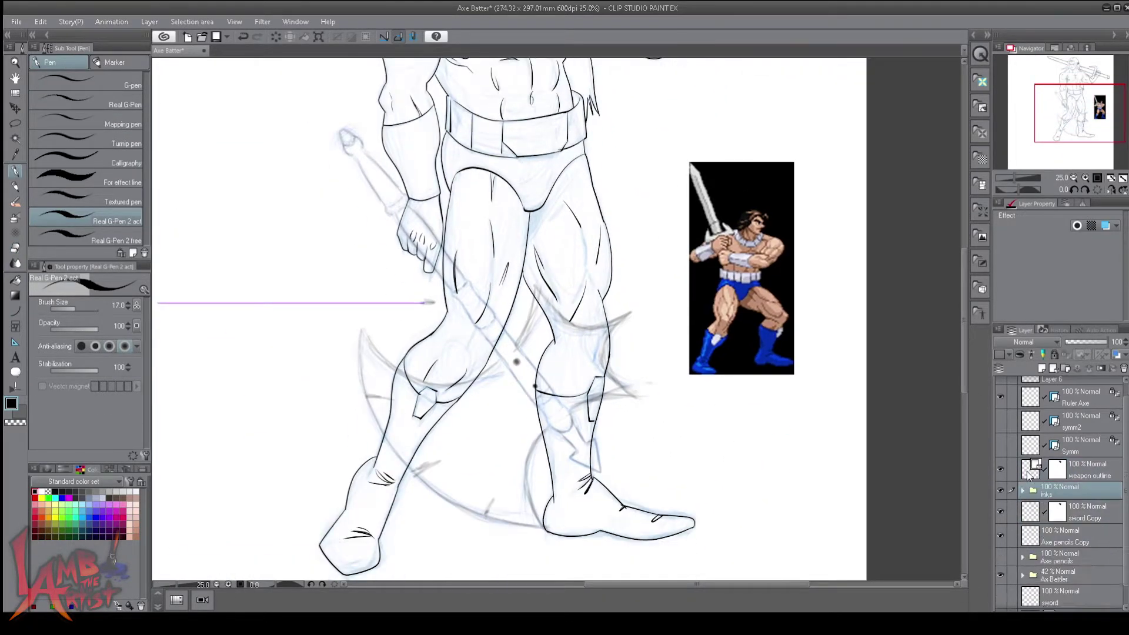
left_click(1000, 490)
- Outline the axe handle's upper shaft, collar, grip and lower collar on the weapon outline layer with the Oil paint brush
scroll(557, 317, "up", 2)
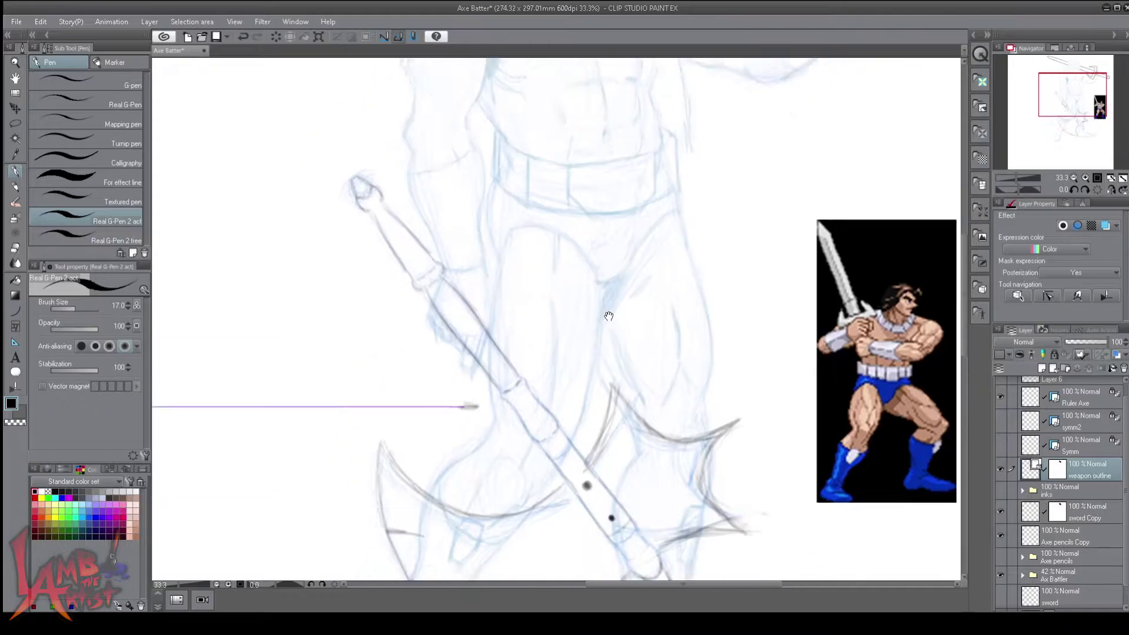
key("b")
scroll(688, 440, "up", 2)
left_click_drag(300, 252, 406, 402)
mouse_move(348, 259)
left_mouse_down()
mouse_move(450, 374)
mouse_move(405, 416)
mouse_move(541, 544)
left_mouse_up()
scroll(484, 375, "up", 1)
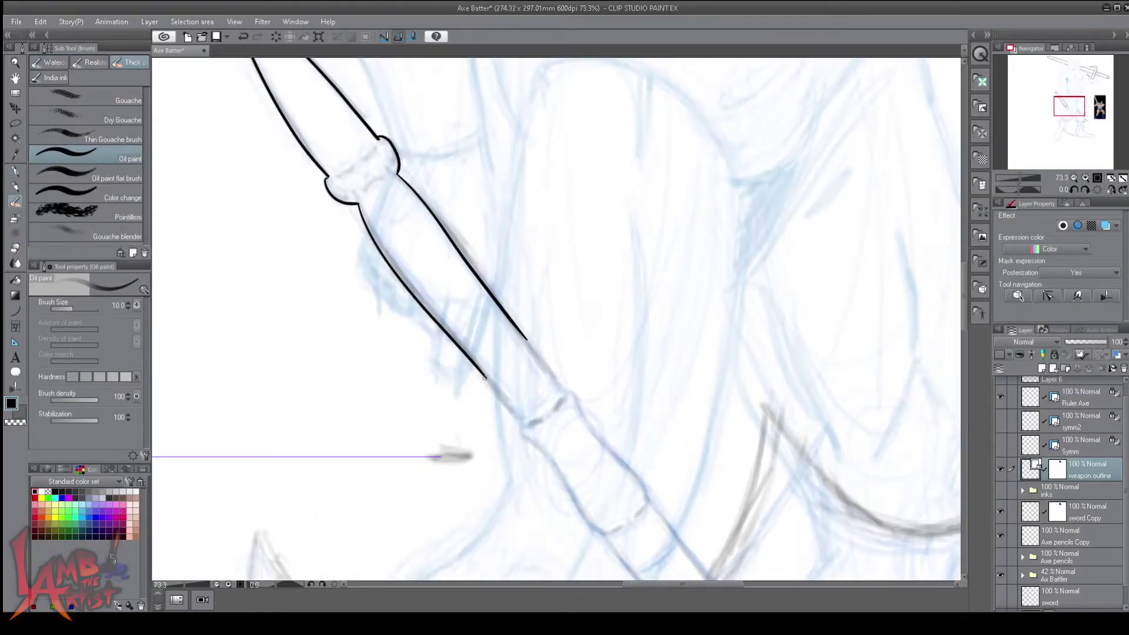
left_click_drag(518, 419, 590, 538)
left_click_drag(563, 396, 647, 506)
scroll(596, 342, "down", 2)
left_click_drag(530, 294, 597, 343)
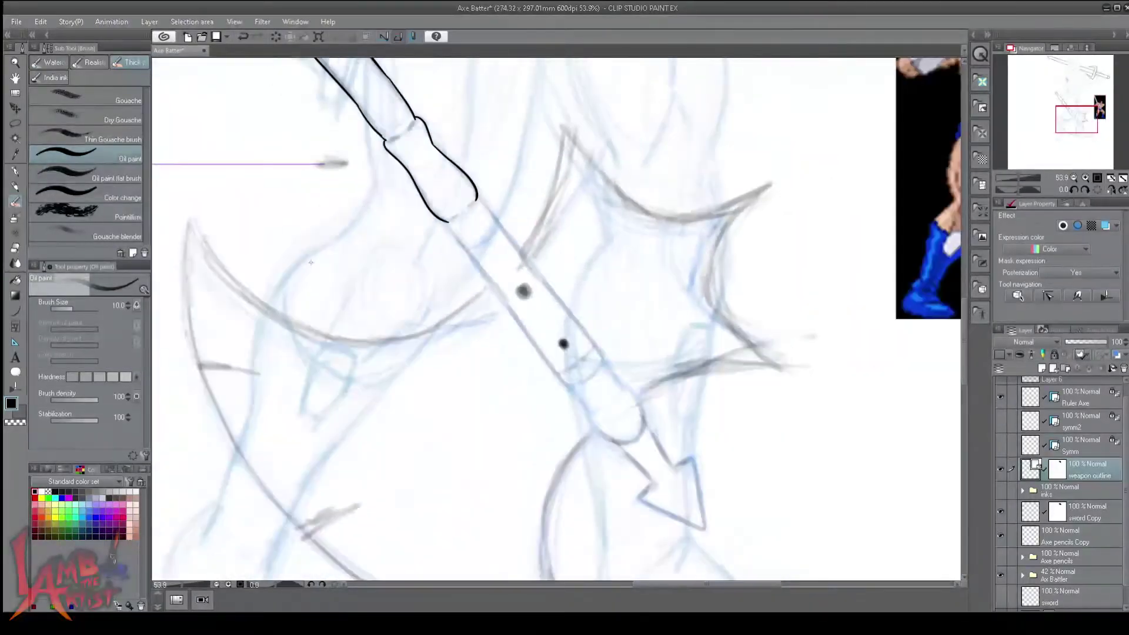
key("ctrl+z")
key("ctrl+z")
- Outline the axe's lower shaft and arrow-shaped spike with the Curve tool
key("u")
left_click_drag(588, 416, 626, 388)
left_click(651, 401)
left_click_drag(652, 482, 700, 523)
key("p")
scroll(588, 353, "down", 2)
- Outline the axe's large crescent blade and the smaller pointed rear blade with curves
key("u")
left_click_drag(406, 283, 608, 327)
left_click(542, 373)
left_click_drag(529, 353, 483, 458)
mouse_move(616, 320)
left_mouse_down()
mouse_move(756, 361)
mouse_move(765, 489)
mouse_move(682, 505)
left_mouse_up()
left_click(723, 388)
left_click(720, 423)
left_click(723, 497)
- Show the inks folder and mask out its leg and boot lines behind the axe head and handle
scroll(454, 333, "down", 2)
left_click(1000, 490)
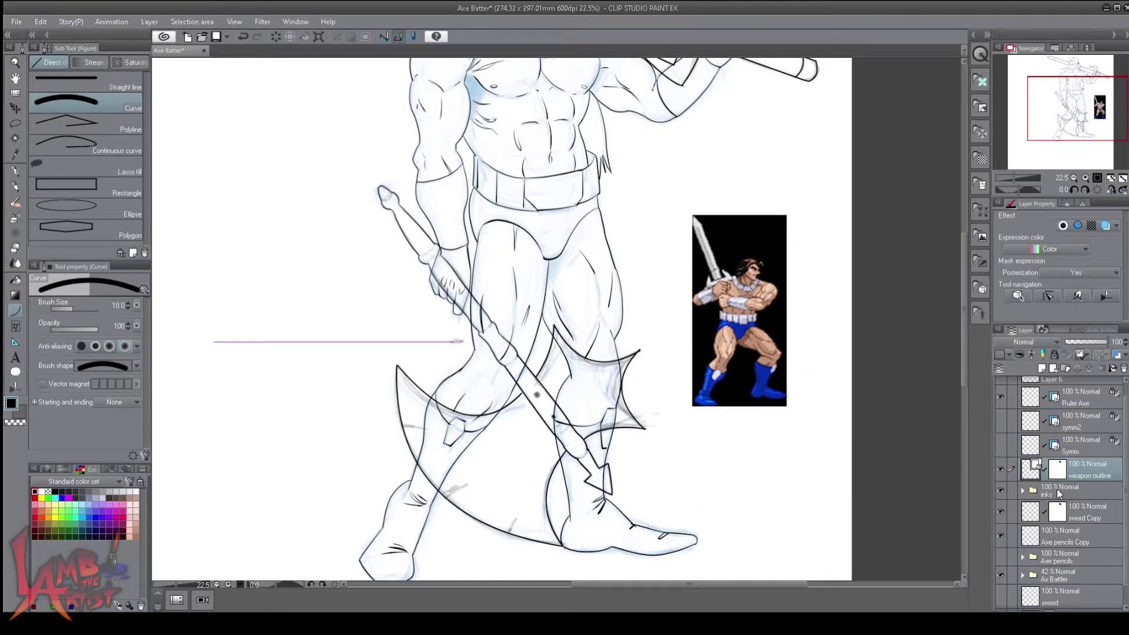
left_click(1026, 493)
key("e")
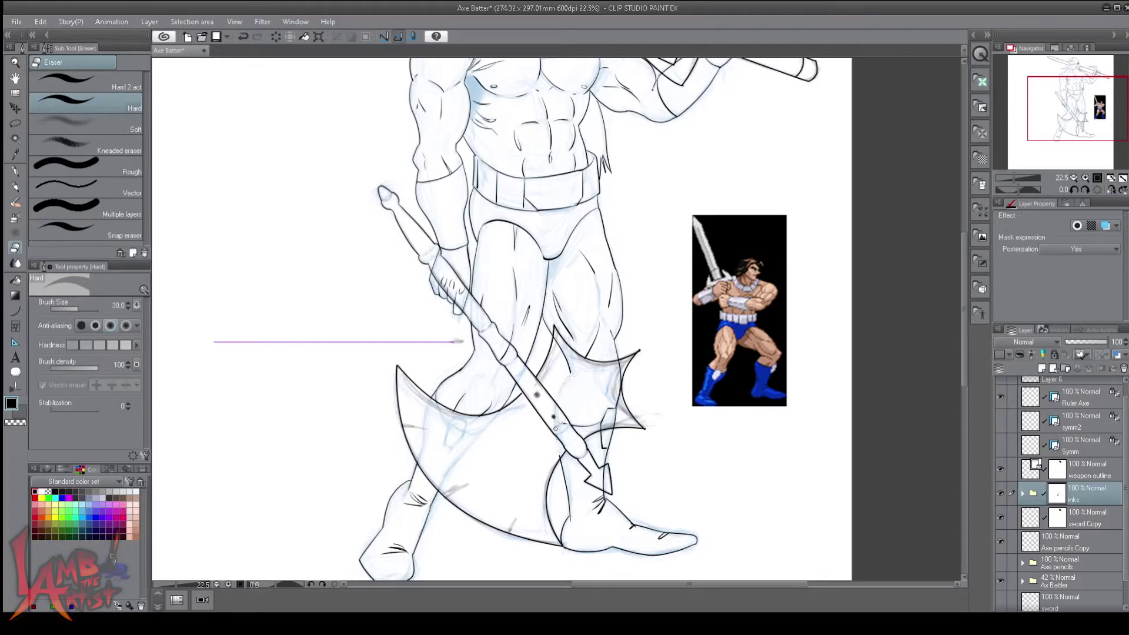
left_click_drag(649, 403, 713, 394)
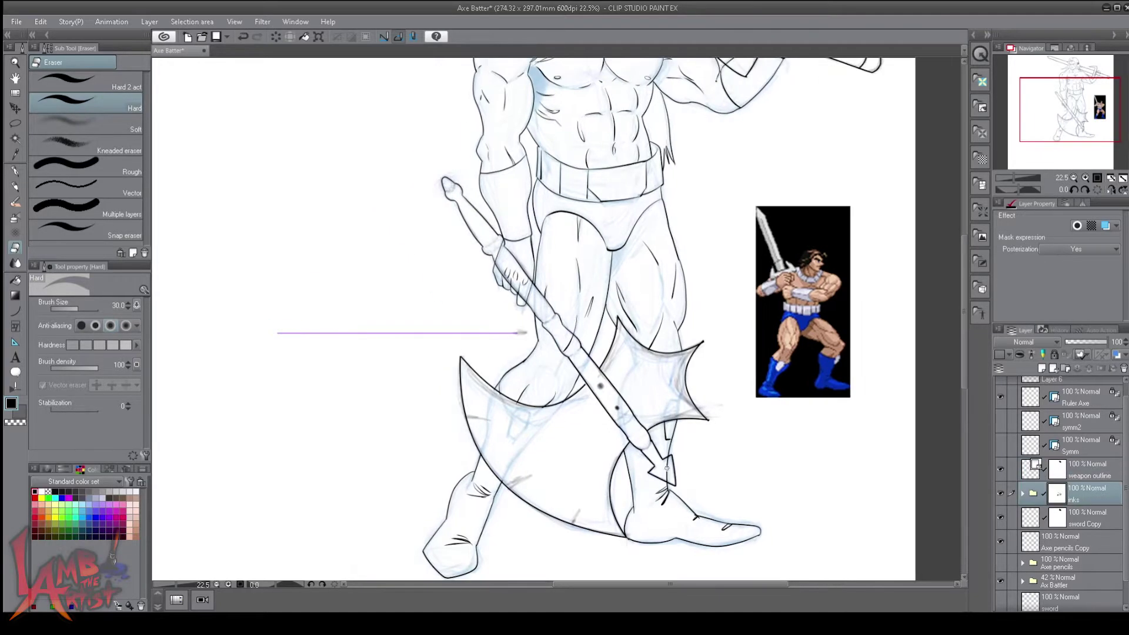
- Mask the weapon outline and sword Copy layers where the fists grip the axe and sword handles
left_click(1059, 478)
left_click_drag(647, 177, 588, 309)
scroll(654, 245, "up", 2)
left_click(655, 244, "ctrl+shift")
left_click(1088, 474)
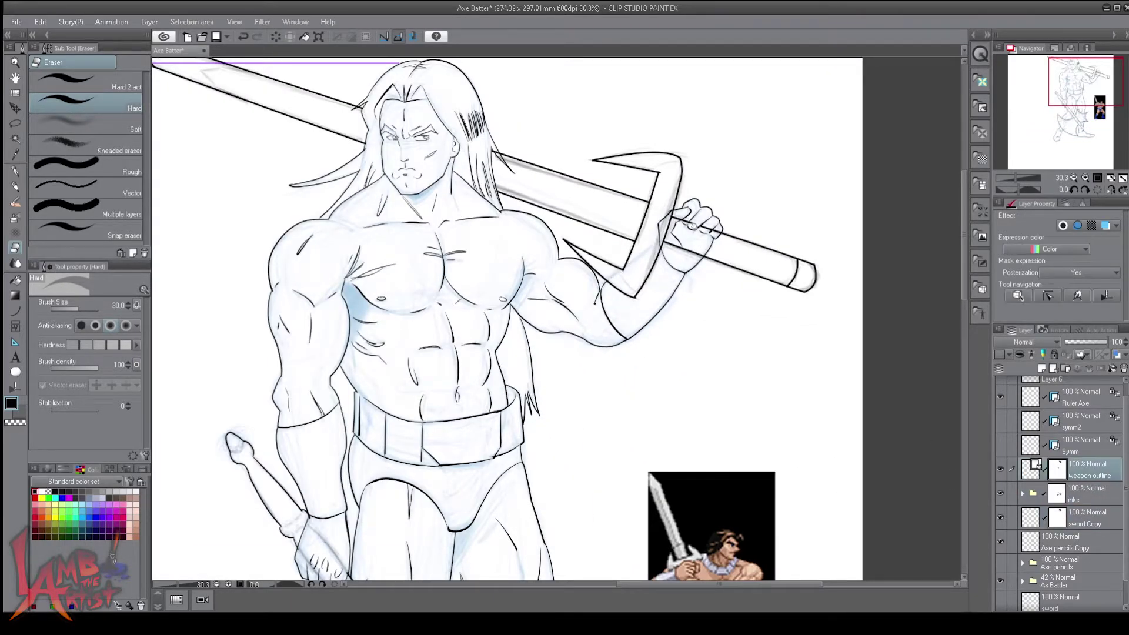
left_click(1063, 525)
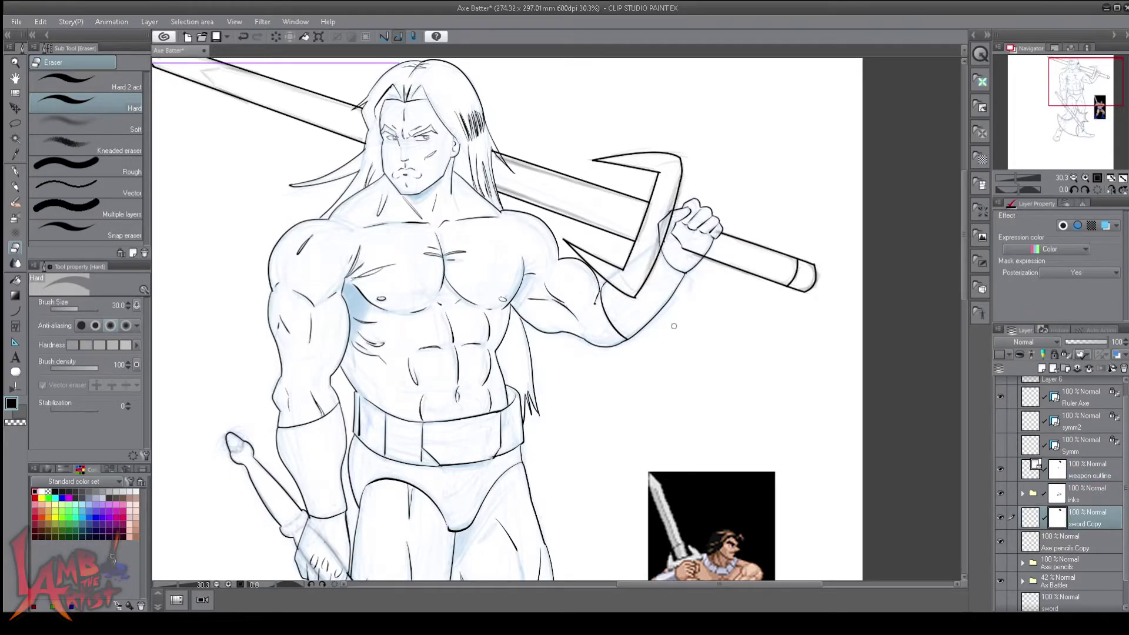
- Create a vector layer named Weapon details above the weapon outline layer
left_click(1088, 494)
scroll(568, 176, "down", 4)
left_click(1048, 371)
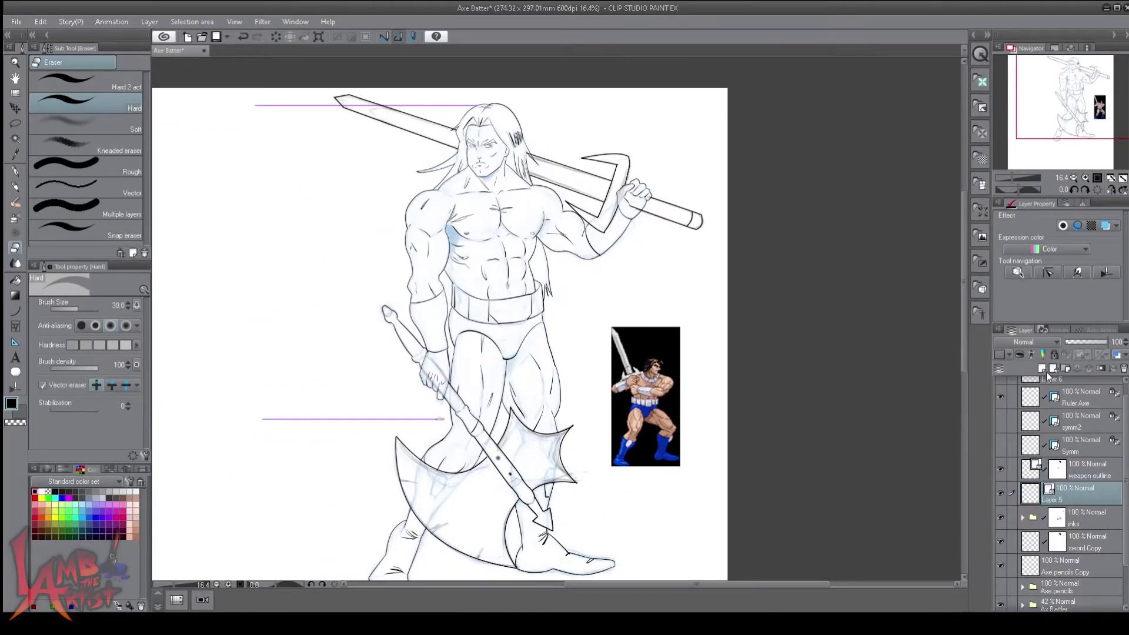
left_click_drag(1081, 500, 1081, 470)
- Ink the axe handle's bands and rivets and the nicks along the crescent blade's edge on the Weapon details layer
key("p")
scroll(414, 338, "up", 6)
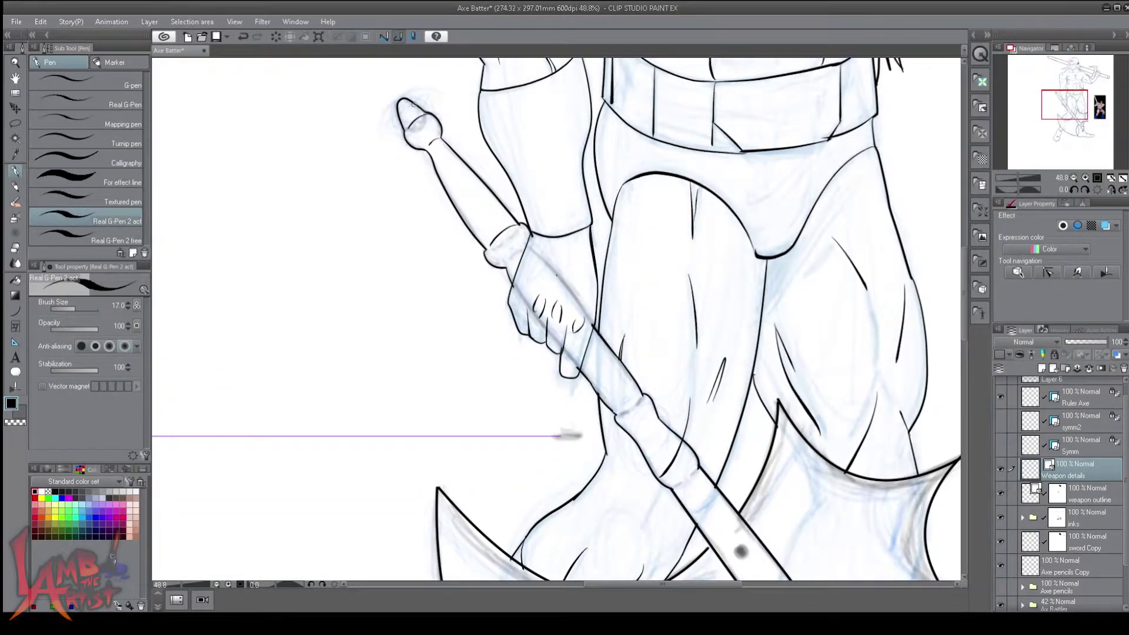
left_click_drag(707, 498, 601, 237)
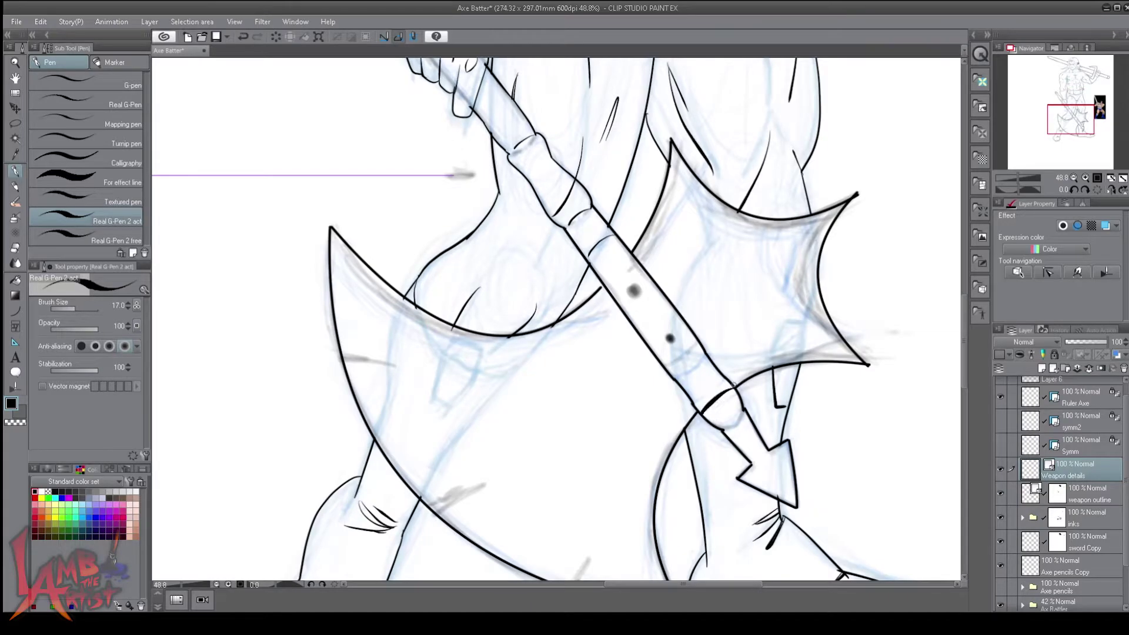
scroll(555, 318, "down", 3)
key("b")
scroll(556, 317, "up", 2)
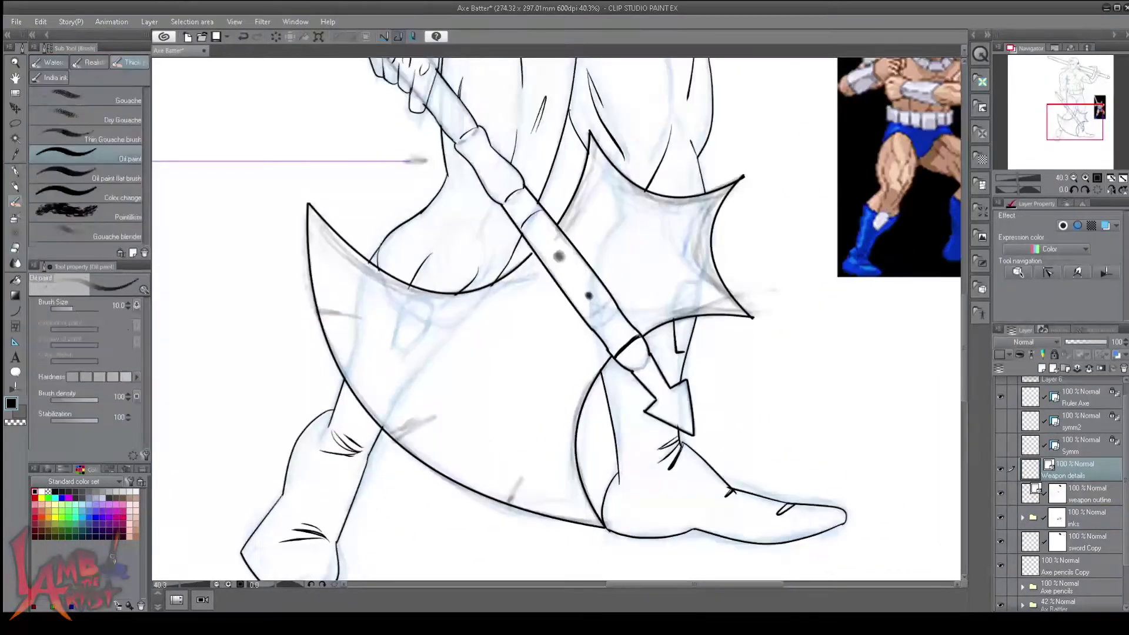
key("p")
left_click_drag(398, 441, 434, 415)
left_click_drag(505, 500, 520, 472)
scroll(632, 388, "down", 3)
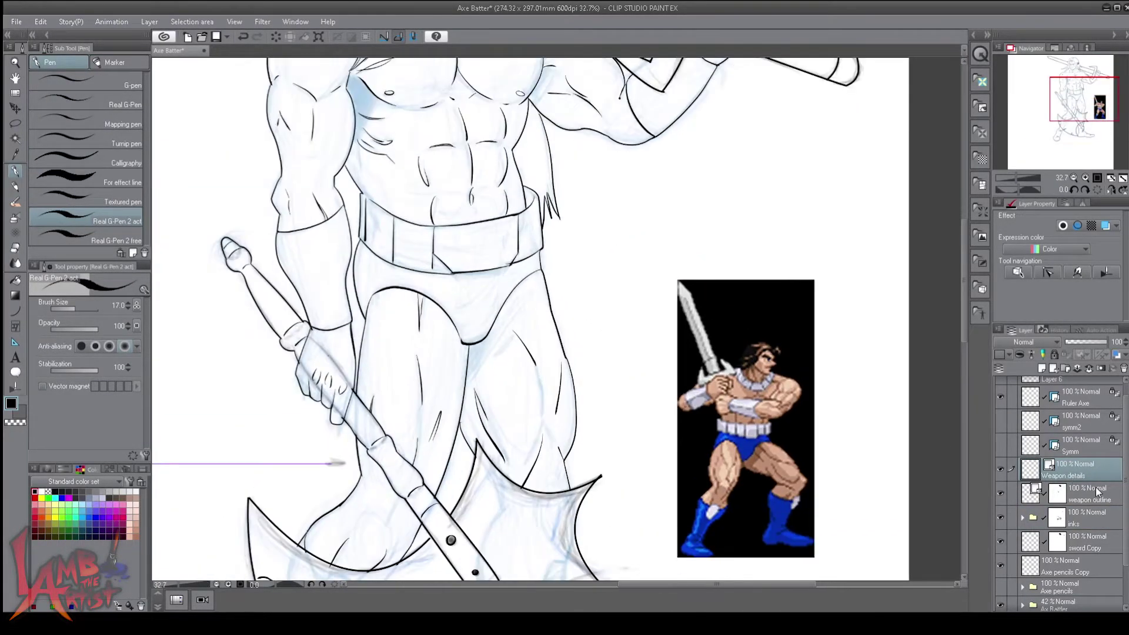
- Add a raster layer named black inside the inks folder and fill in the eyes' pupils
left_click(1022, 517)
left_click(1076, 566)
left_click(1043, 369)
scroll(529, 265, "up", 5)
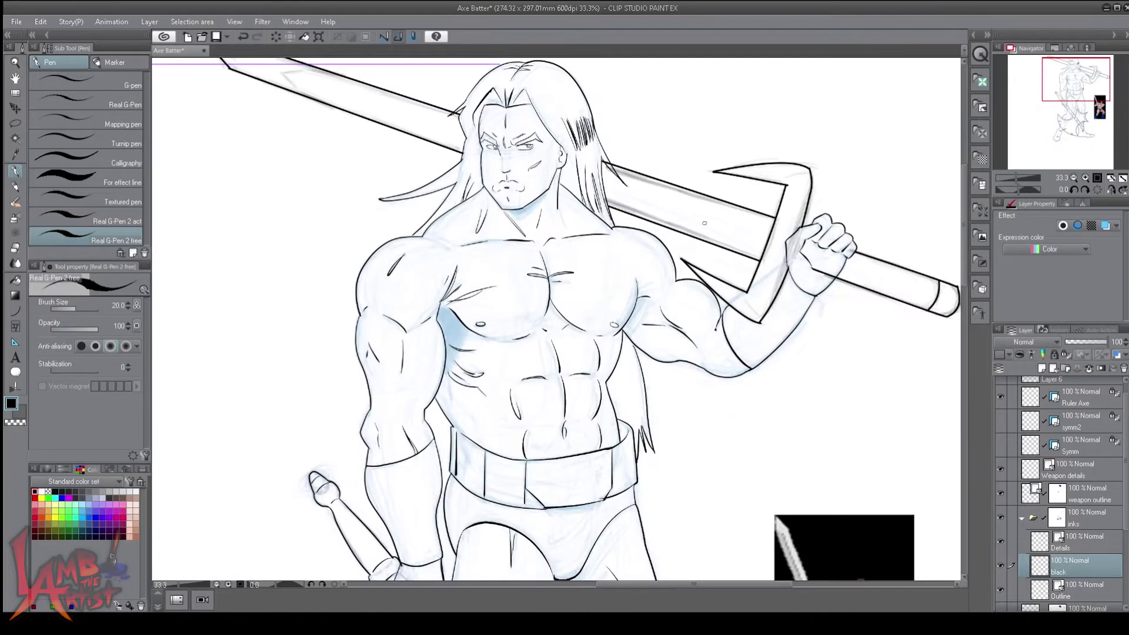
left_click_drag(645, 285, 649, 282)
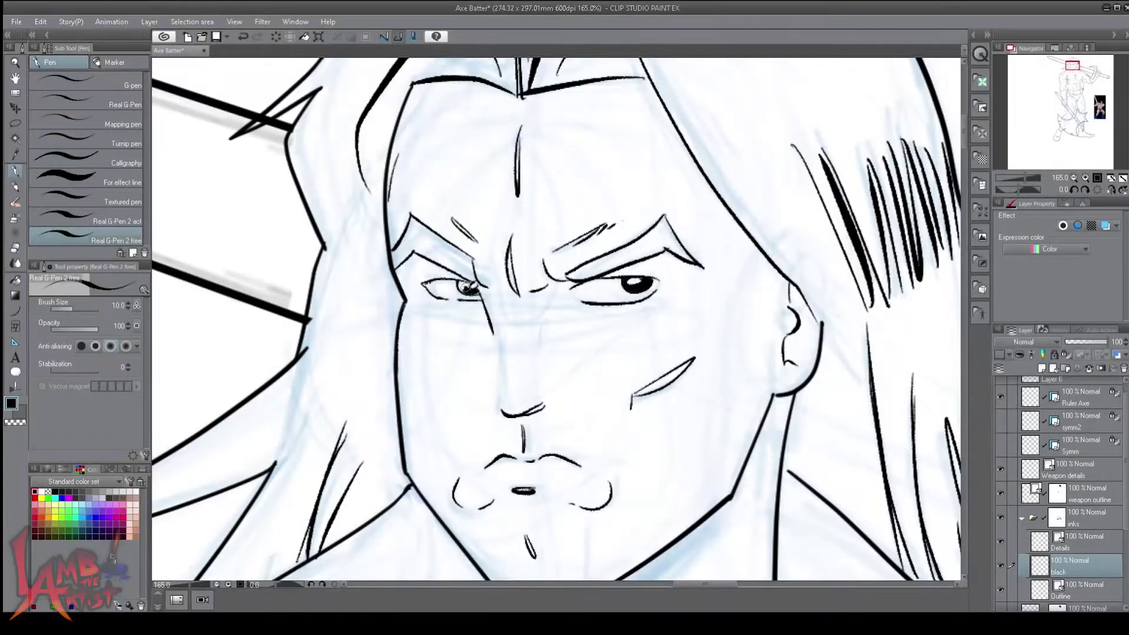
- Select the eyebrow shapes with the Polyline selection and fill them with black
key("m")
left_click(662, 217)
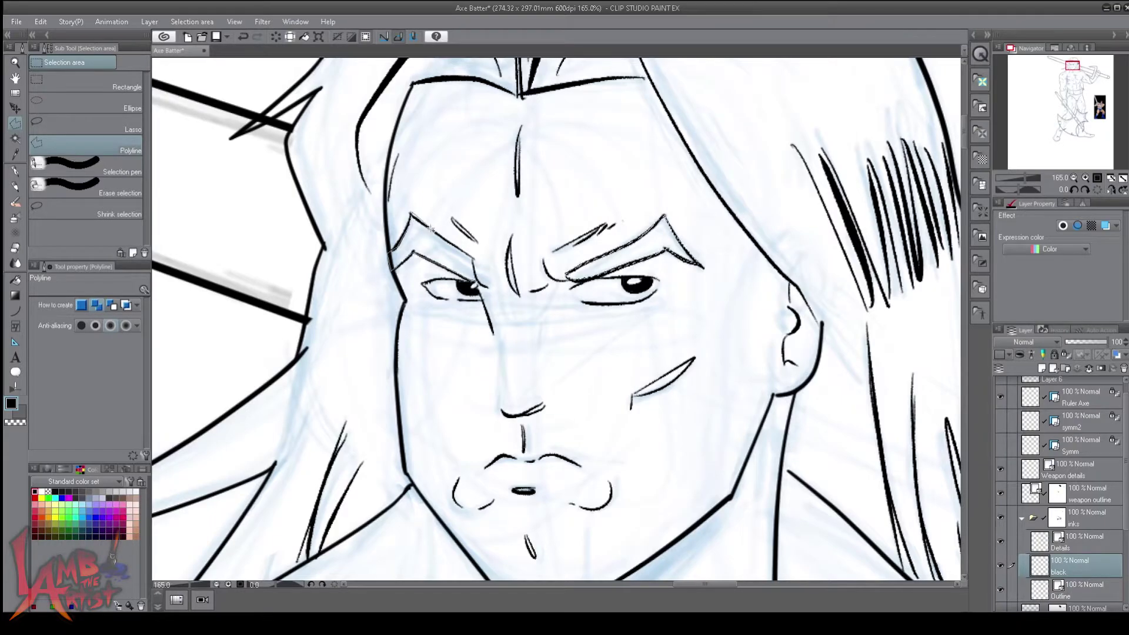
key("g")
left_click(624, 258)
- Ink a solid black shadow with feathered edges on the neck beneath the jaw
scroll(601, 415, "down", 5)
key("p")
scroll(601, 415, "up", 3)
mouse_move(709, 344)
left_mouse_down()
mouse_move(595, 405)
mouse_move(617, 412)
left_mouse_up()
key("e")
key("p")
left_click_drag(708, 352, 629, 412)
- Ink a solid black shadow in the lowered arm's armpit on the black layer
scroll(588, 353, "down", 2)
left_click_drag(507, 368, 485, 436)
left_click_drag(509, 344, 482, 397)
left_click_drag(485, 358, 471, 402)
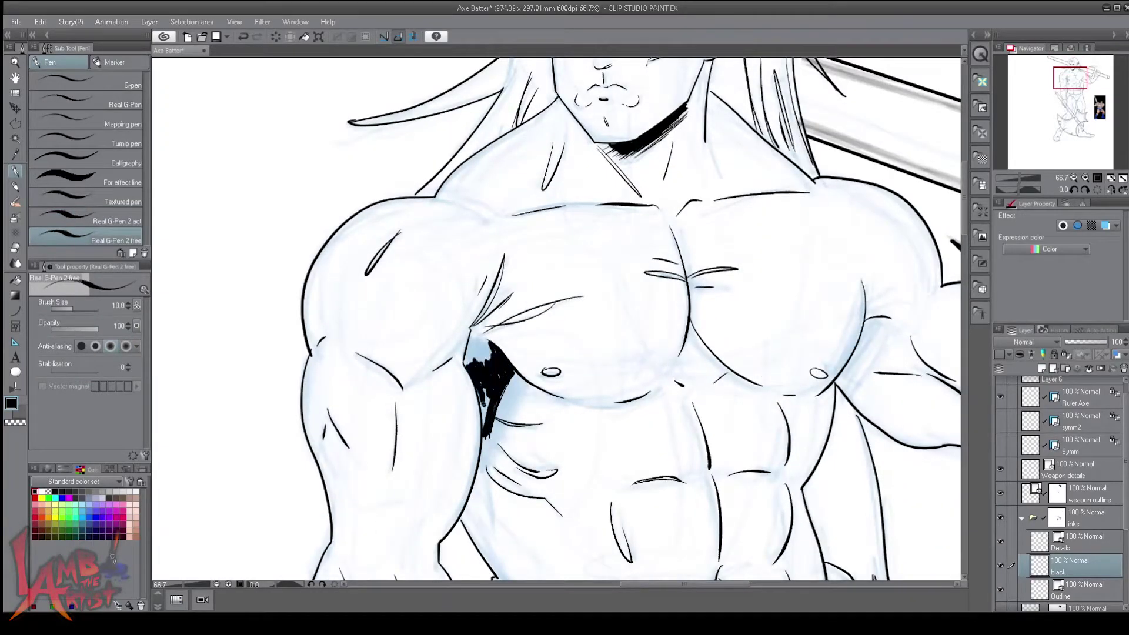
left_click(116, 221)
scroll(470, 412, "down", 3)
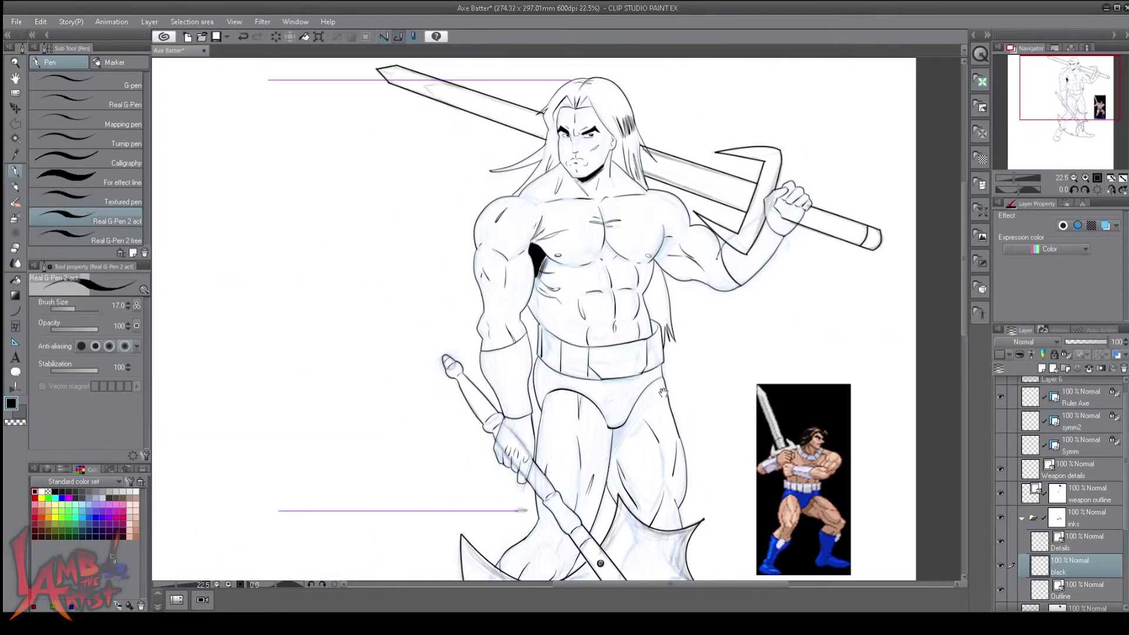
- Collapse the inks folder, hide the pencil sketch layers and save the drawing
scroll(500, 352, "up", 2)
left_click(1022, 518)
scroll(1003, 573, "down", 1)
left_click(1001, 551)
left_click_drag(654, 237, 672, 334)
key("ctrl+s")
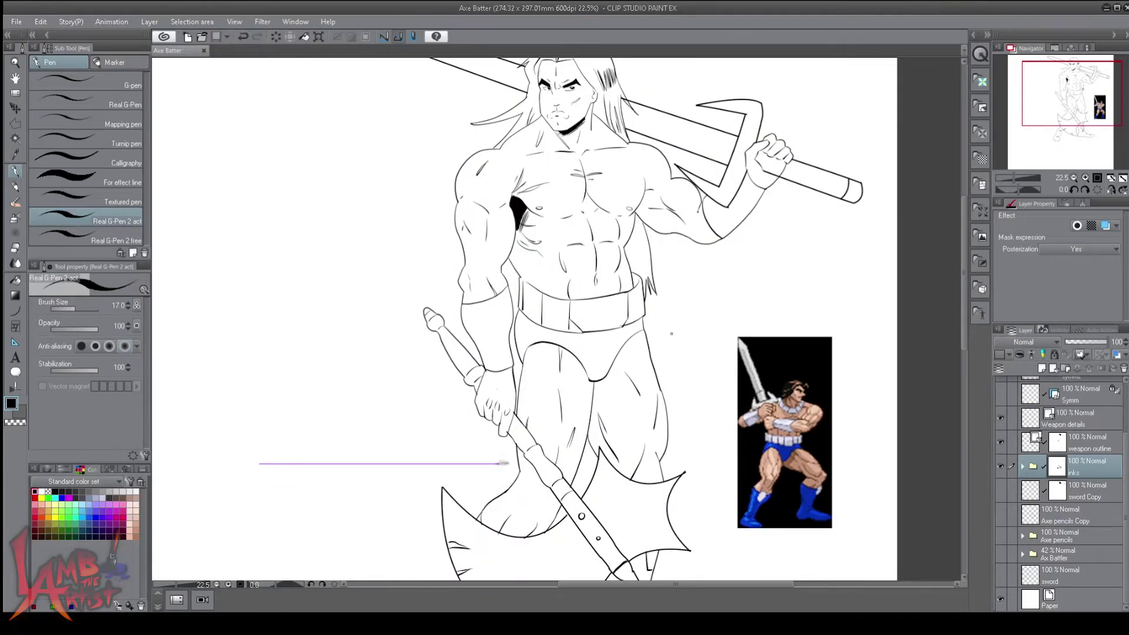
- Thicken the near shoulder and lowered upper arm lines on the Outline layer with Correct line width, scaling up by 1.37
scroll(529, 317, "down", 2)
scroll(529, 176, "up", 3)
left_click(1022, 467)
left_click(1082, 538)
key("y")
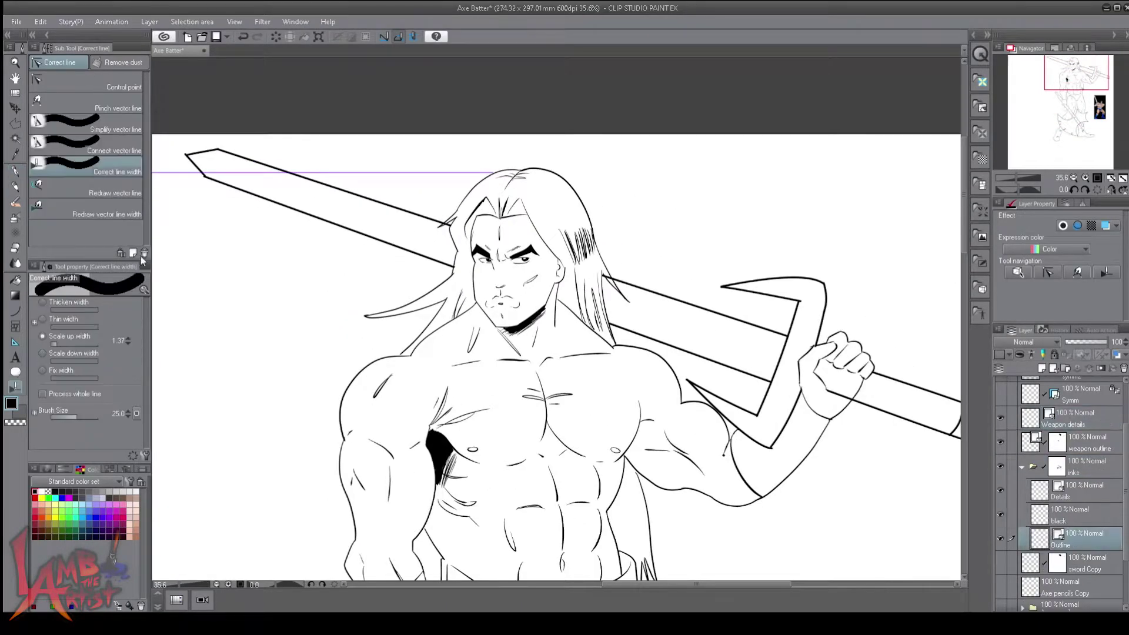
scroll(688, 241, "down", 2)
scroll(529, 235, "up", 1)
mouse_move(504, 199)
left_mouse_down()
mouse_move(521, 267)
mouse_move(423, 252)
left_mouse_up()
mouse_move(517, 238)
left_mouse_down()
mouse_move(415, 303)
mouse_move(363, 406)
mouse_move(394, 538)
left_mouse_up()
- Thicken the outlines of the lowered forearm, fist, bent leg and its boot
scroll(414, 303, "up", 1)
left_click_drag(441, 392, 436, 533)
left_click_drag(415, 252, 414, 111)
left_click_drag(377, 452, 406, 523)
left_click_drag(423, 479, 455, 559)
left_click_drag(461, 435, 444, 529)
mouse_move(453, 517)
left_mouse_down()
mouse_move(452, 446)
mouse_move(382, 553)
left_mouse_up()
mouse_move(556, 350)
left_mouse_down()
mouse_move(489, 557)
mouse_move(447, 379)
left_mouse_up()
left_click_drag(453, 433, 391, 558)
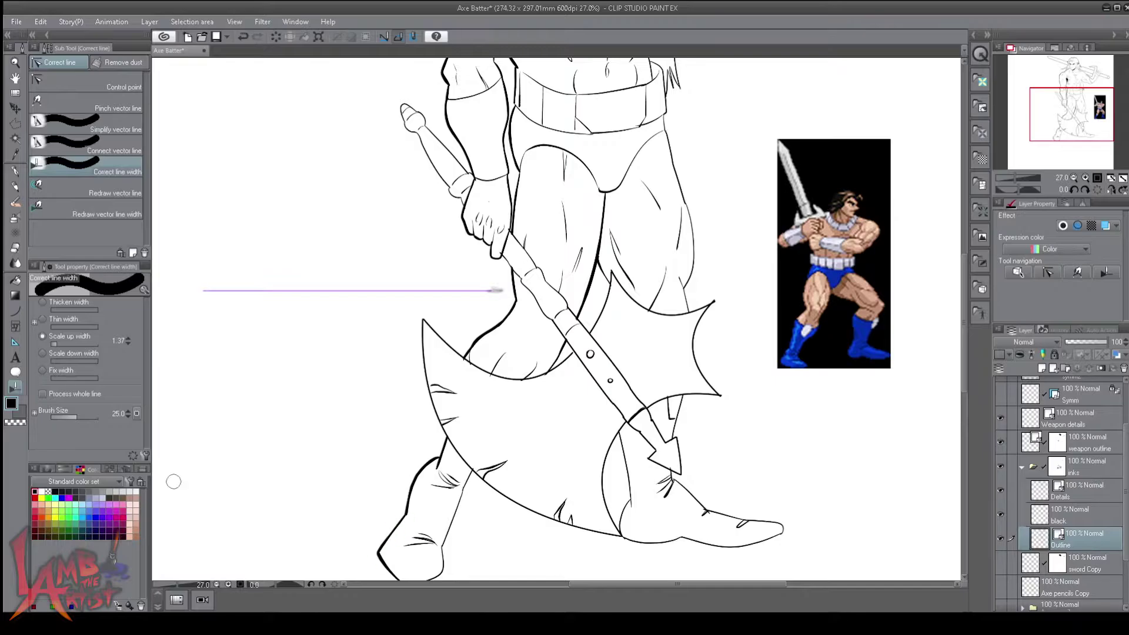
- Thicken the remaining outer contours of the legs and the far thigh up to the hip
scroll(407, 231, "down", 1)
left_click_drag(388, 482, 416, 260)
mouse_move(521, 400)
left_mouse_down()
mouse_move(547, 508)
mouse_move(606, 476)
left_mouse_up()
left_click_drag(1052, 110, 1058, 104)
left_click_drag(592, 99, 599, 270)
- Thicken the outlines of the raised arm and its shoulder
mouse_move(676, 145)
left_mouse_down()
mouse_move(589, 217)
mouse_move(557, 203)
left_mouse_up()
left_click_drag(588, 153, 503, 88)
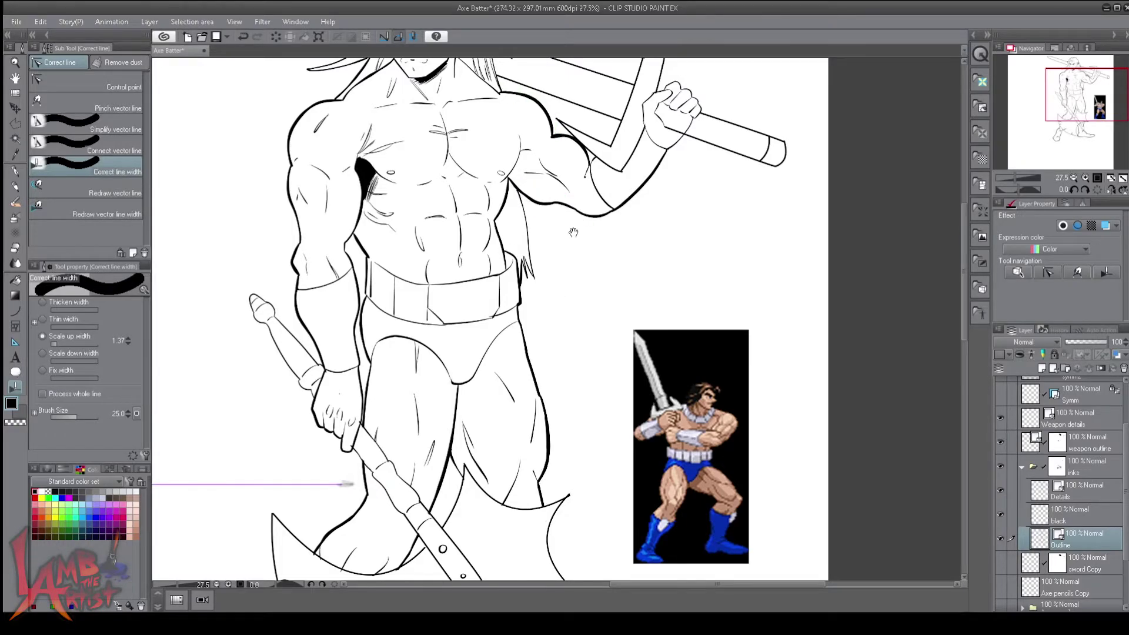
scroll(764, 265, "up", 1)
key("e")
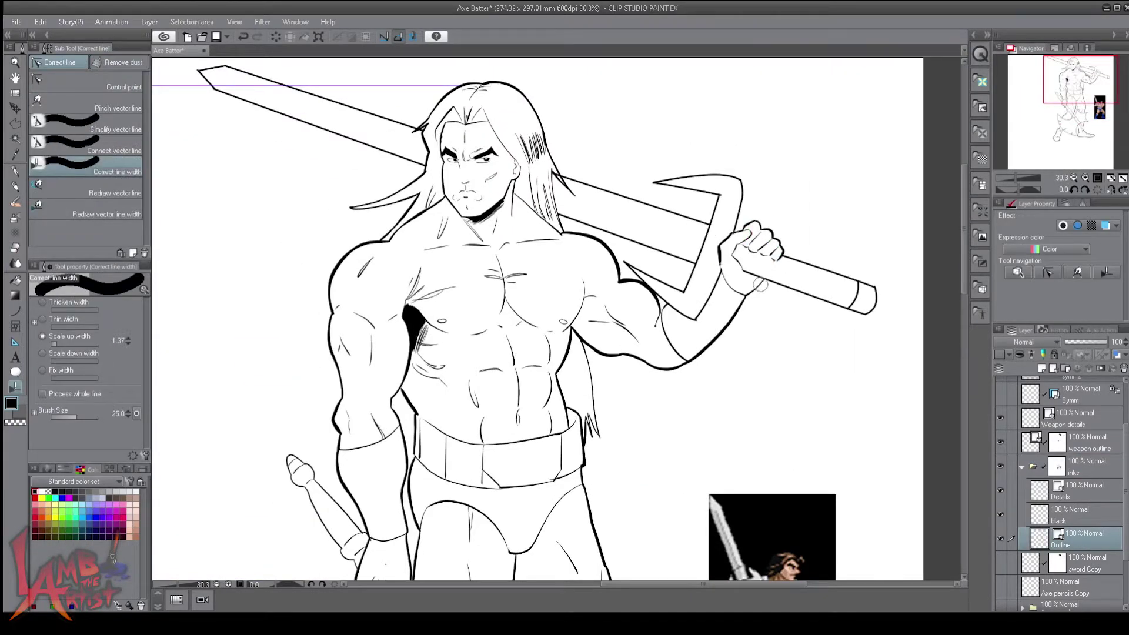
- Thicken the belt's contour lines on the Details layer with Correct line width
scroll(615, 211, "down", 1)
scroll(615, 211, "down", 2)
left_click_drag(615, 210, 578, 265)
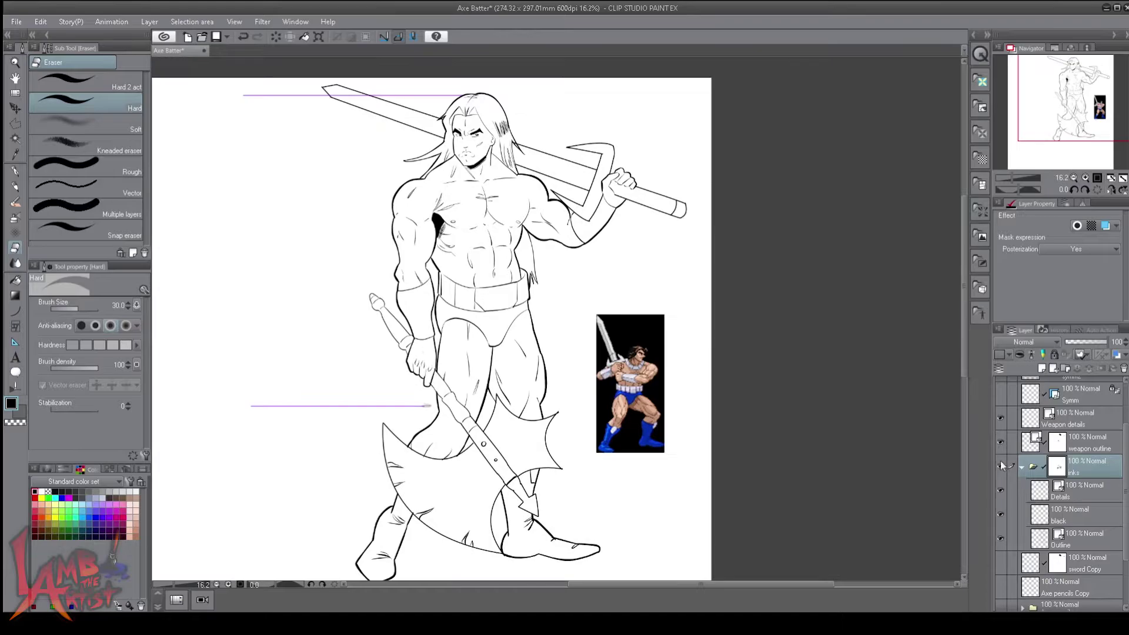
left_click(1034, 491)
scroll(711, 189, "up", 2)
key("y")
left_click_drag(488, 247, 588, 202)
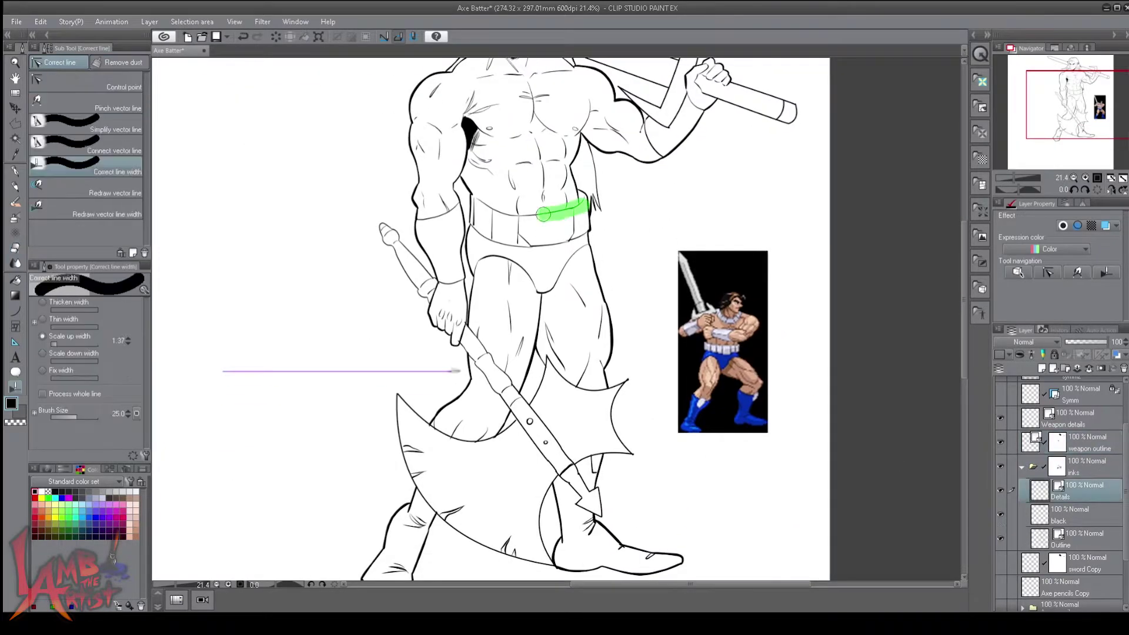
- Thicken the axe and sword contours on the weapon outline layer and save the file
left_click(1084, 438)
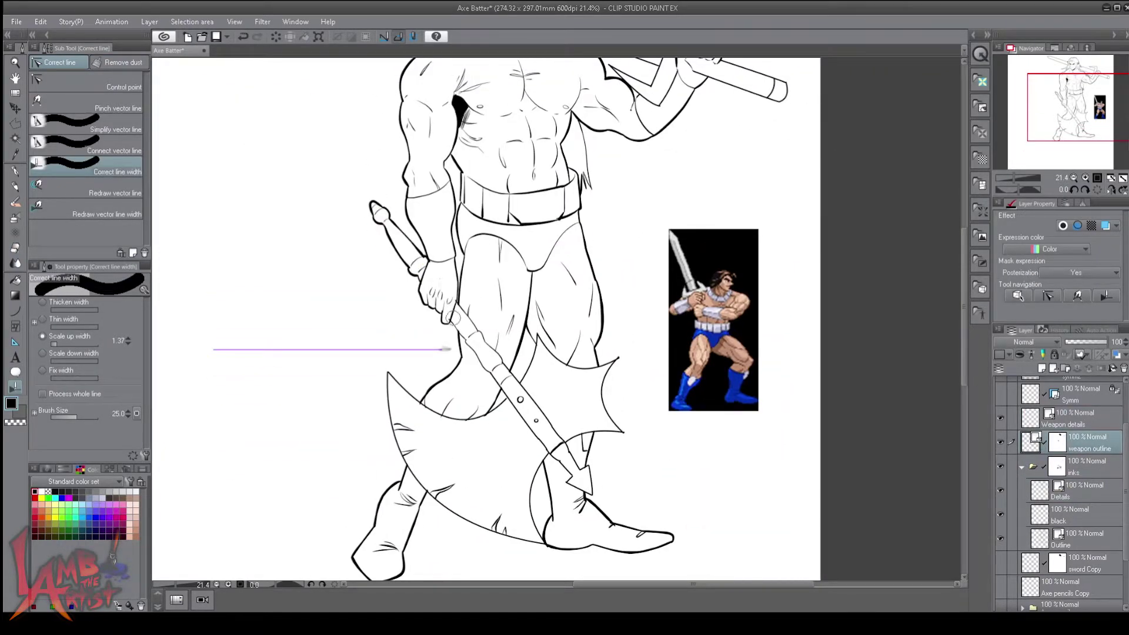
left_click_drag(386, 389, 515, 542)
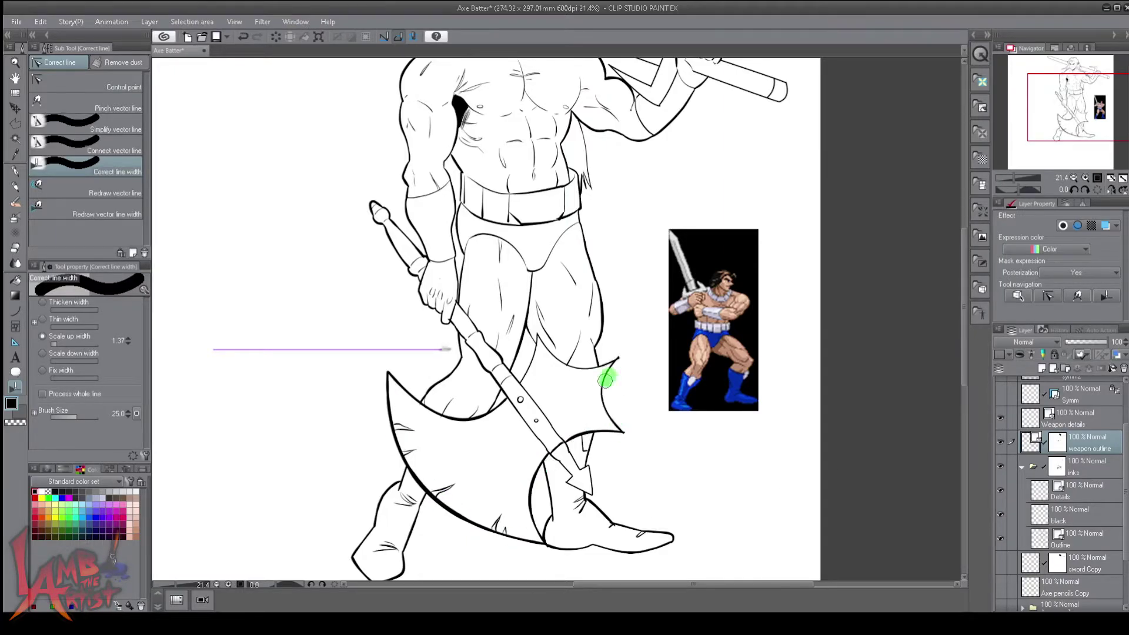
scroll(596, 496, "up", 1)
mouse_move(268, 126)
left_mouse_down()
mouse_move(682, 280)
mouse_move(830, 310)
left_mouse_up()
scroll(547, 247, "down", 1)
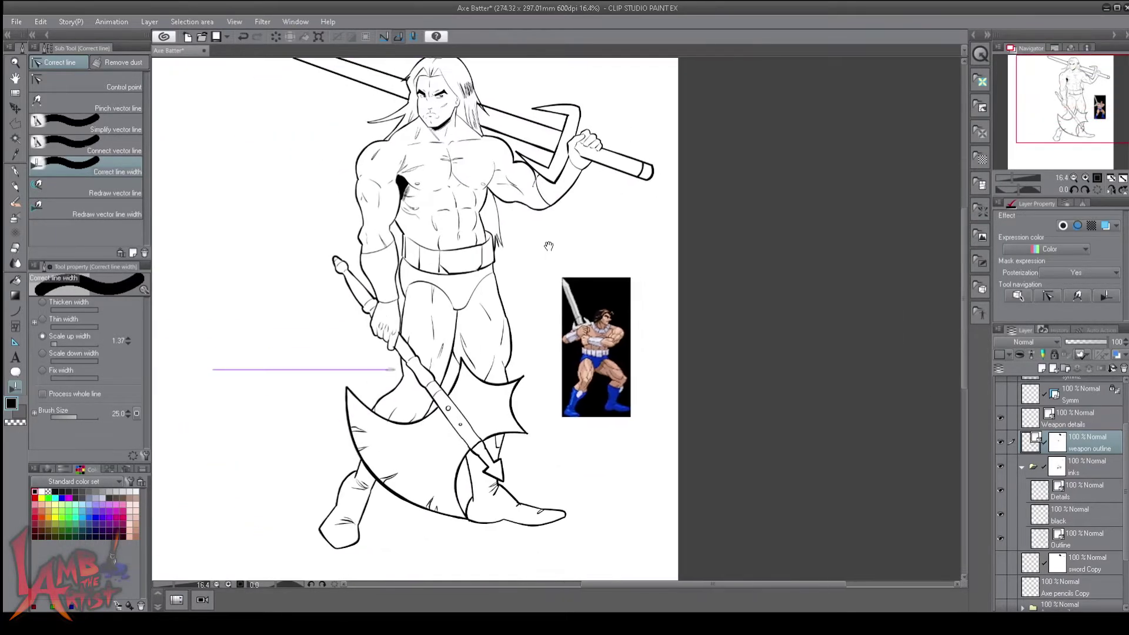
key("ctrl+s")
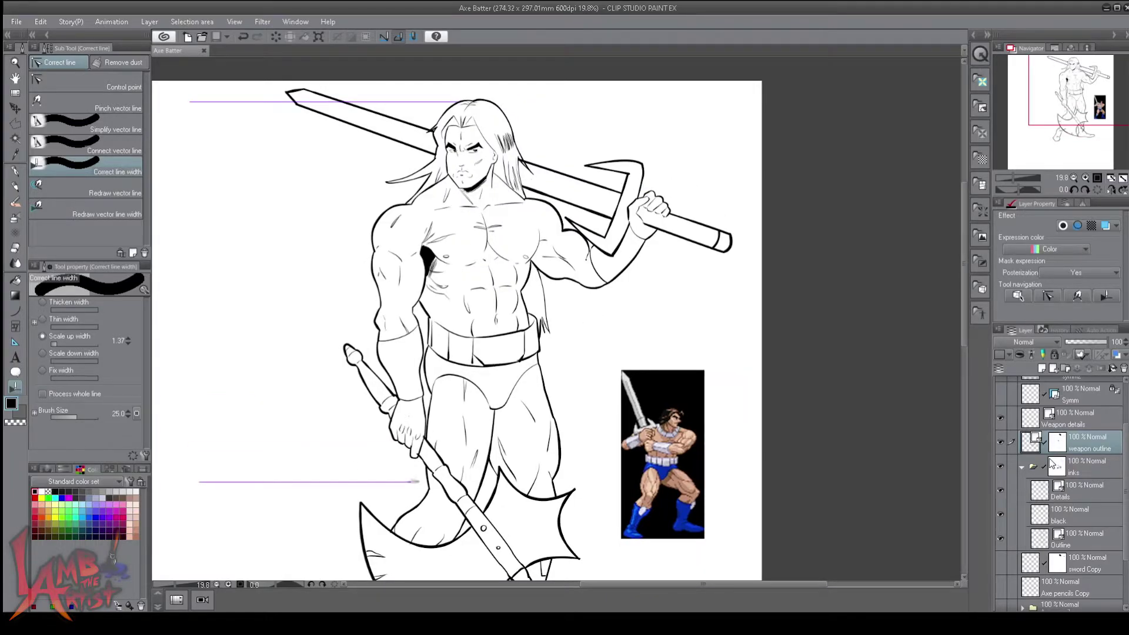
- Group the inks folder and the weapon layers into a folder named Final Ax Battler
key("ctrl+minus")
key("ctrl+g")
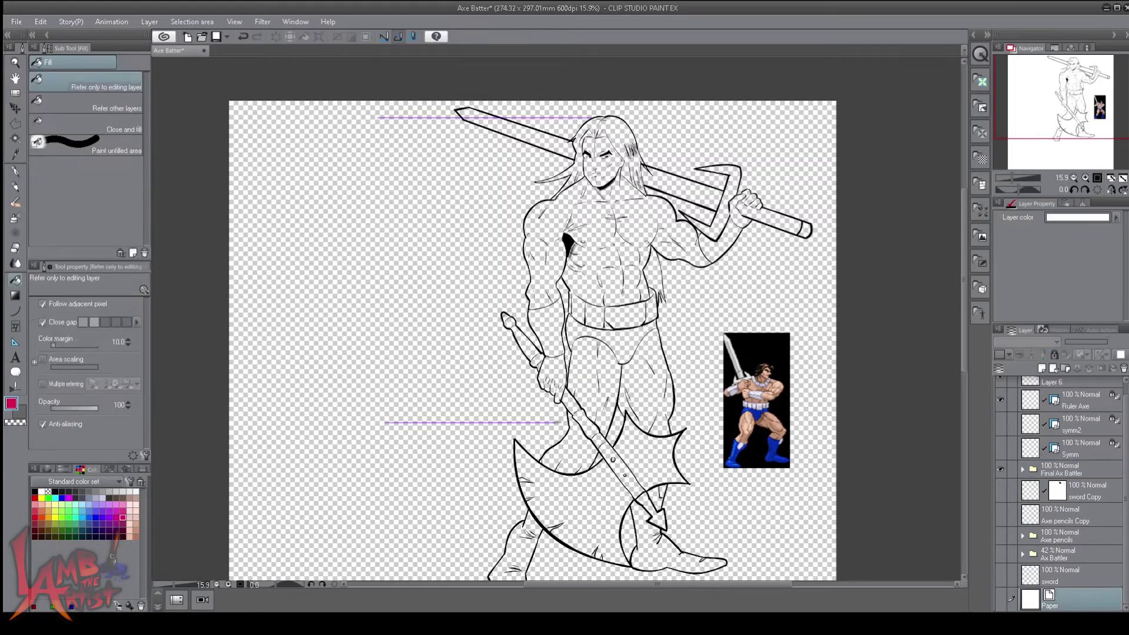
- Fill the background with crimson and add a layer named Clipping below the inks in the Final Ax Battler folder
key("ctrl+shift+n")
left_click(378, 350)
left_click(1022, 470)
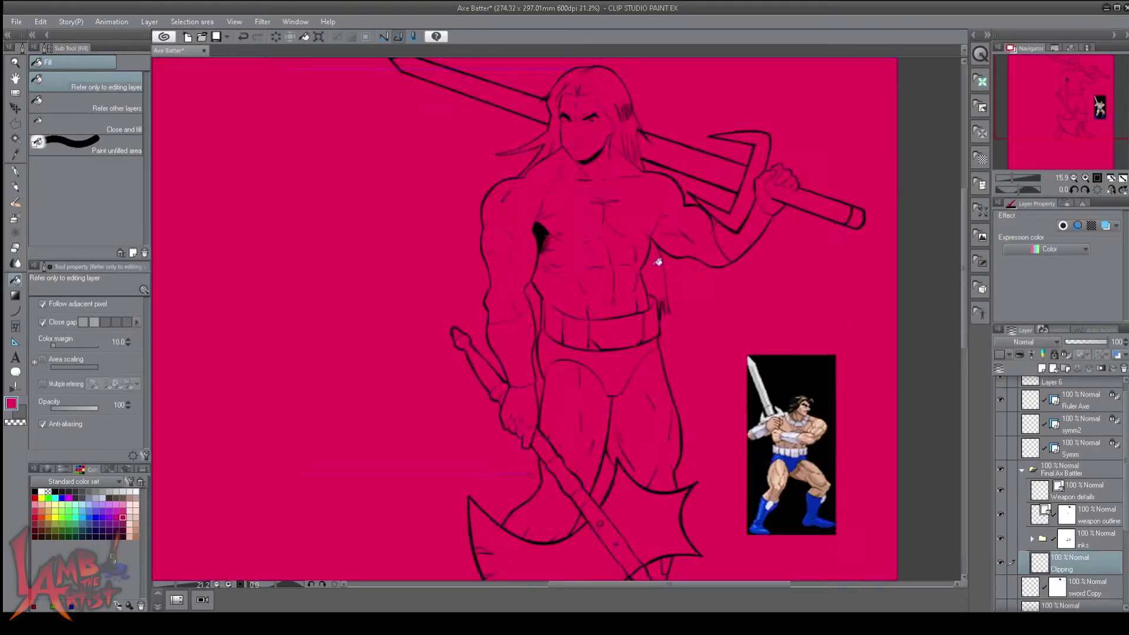
- Trace a Polyline selection along the figure's hair, near shoulder, lowered arm and fist on the Clipping layer
scroll(646, 244, "up", 5)
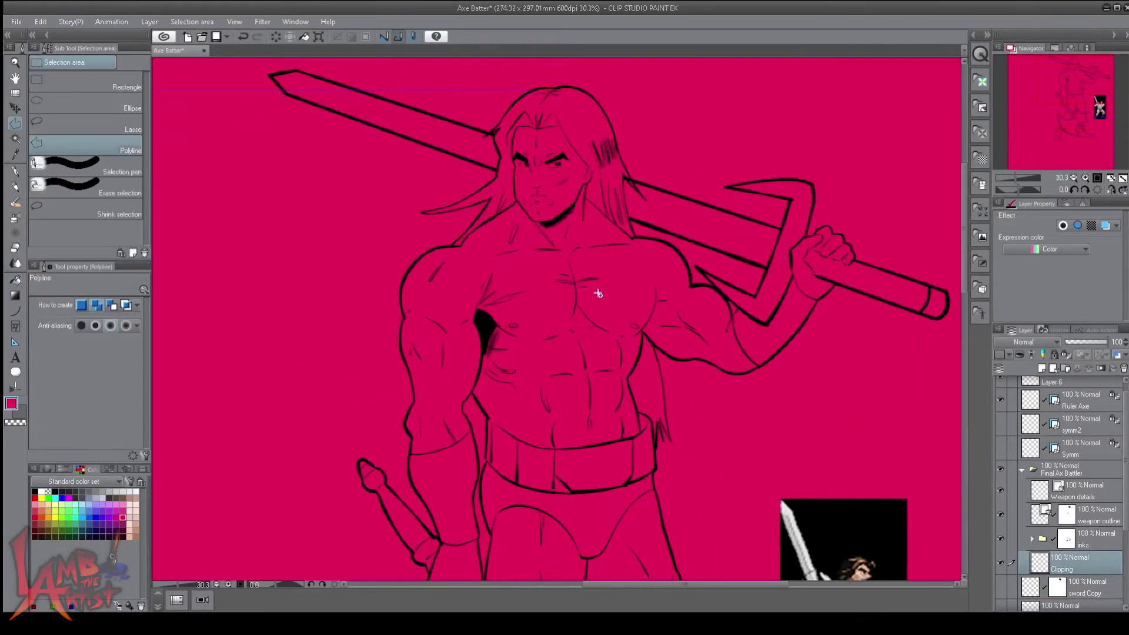
scroll(622, 175, "up", 2)
left_click_drag(614, 176, 561, 123)
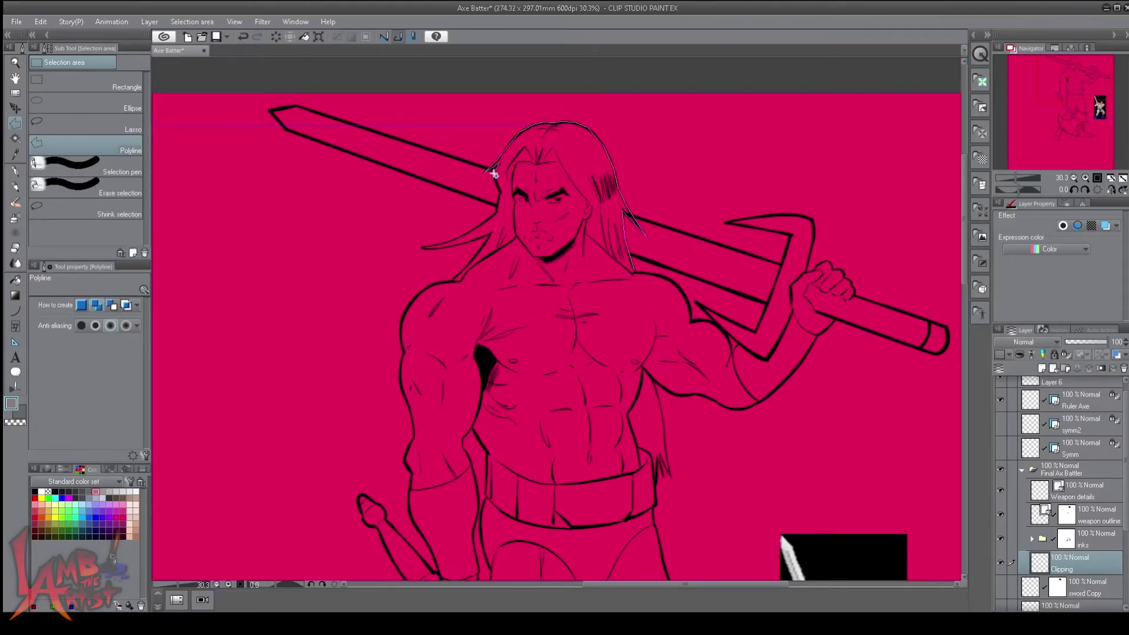
scroll(409, 486, "left", 2)
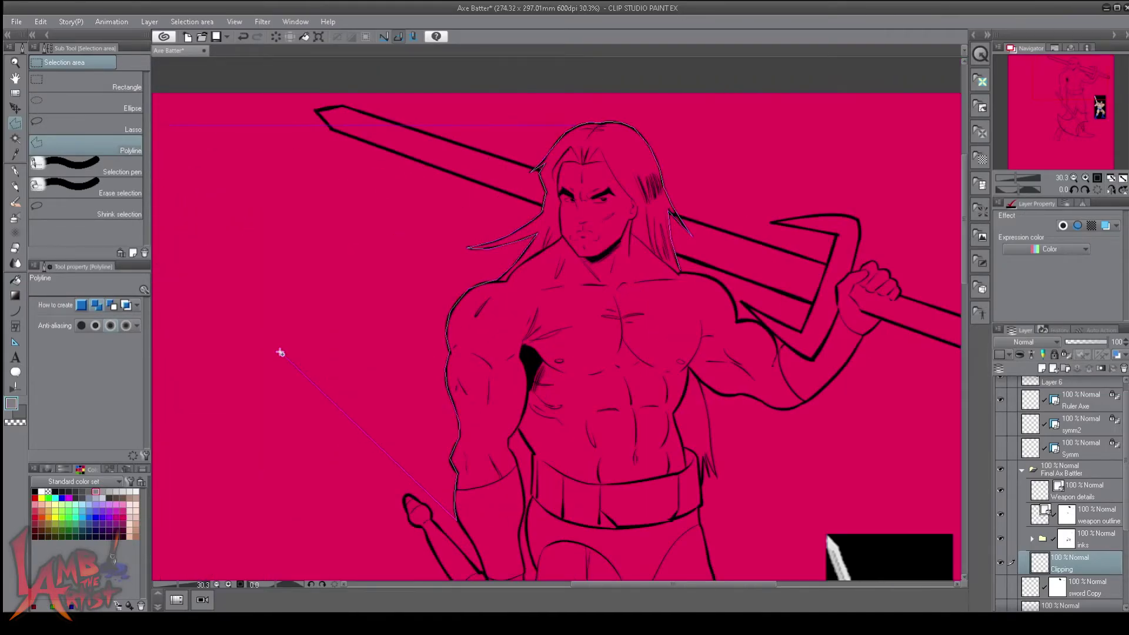
scroll(255, 333, "down", 3)
left_click(486, 482)
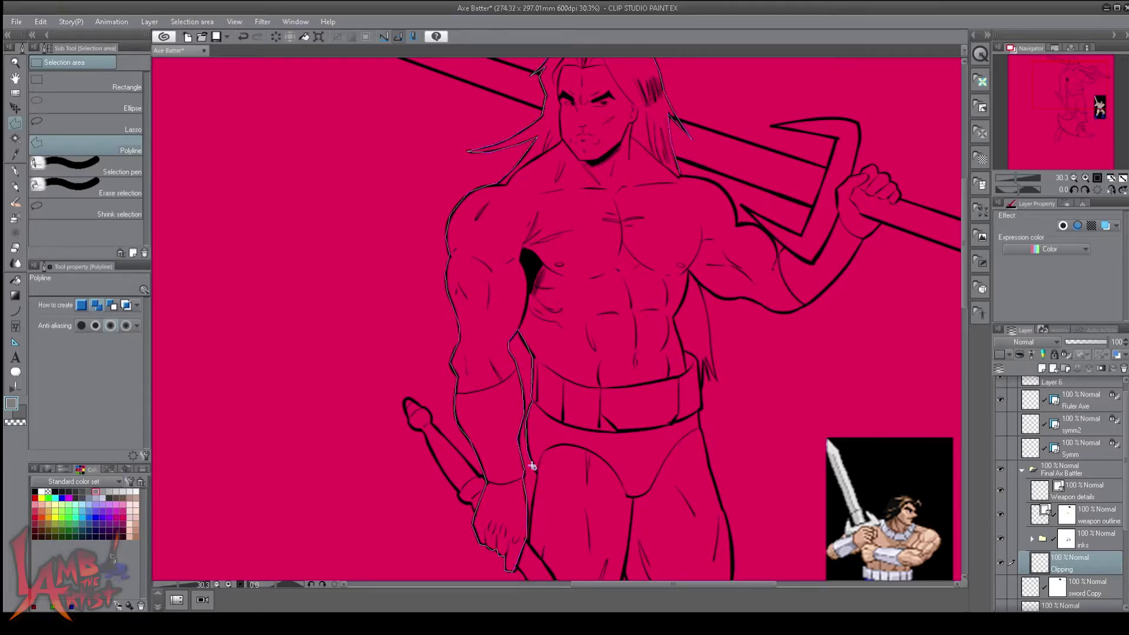
- Continue the selection around the legs, boots and raised arm, and fill the whole figure with grey
scroll(532, 468, "down", 10)
left_click(530, 441)
left_click(448, 450)
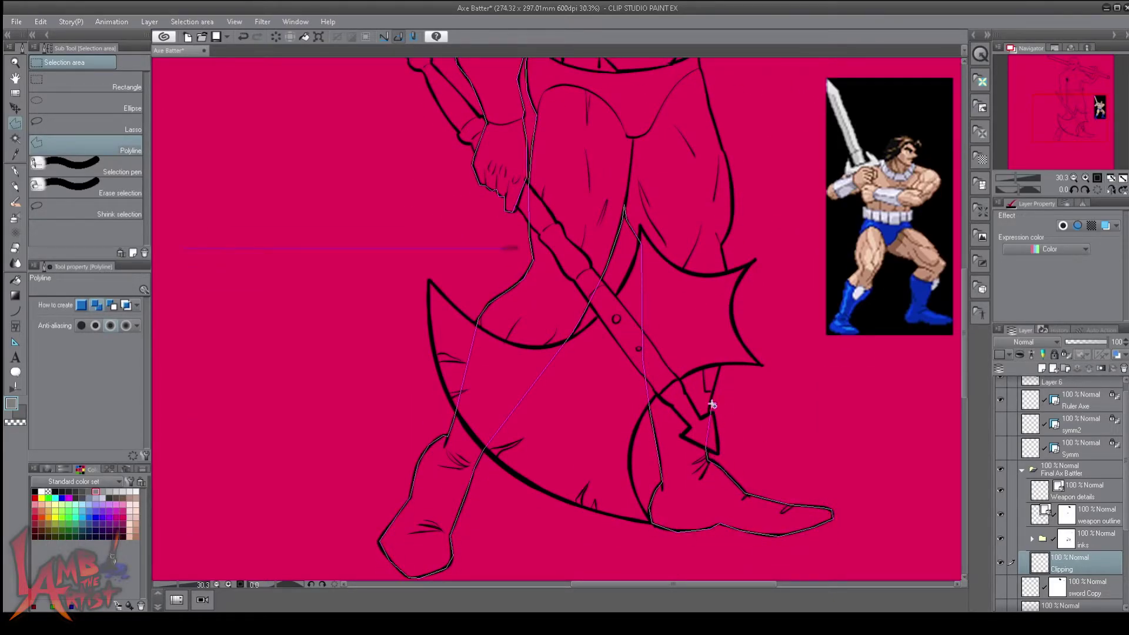
scroll(708, 177, "up", 5)
scroll(851, 190, "up", 2)
double_click(713, 192)
scroll(693, 235, "up", 4)
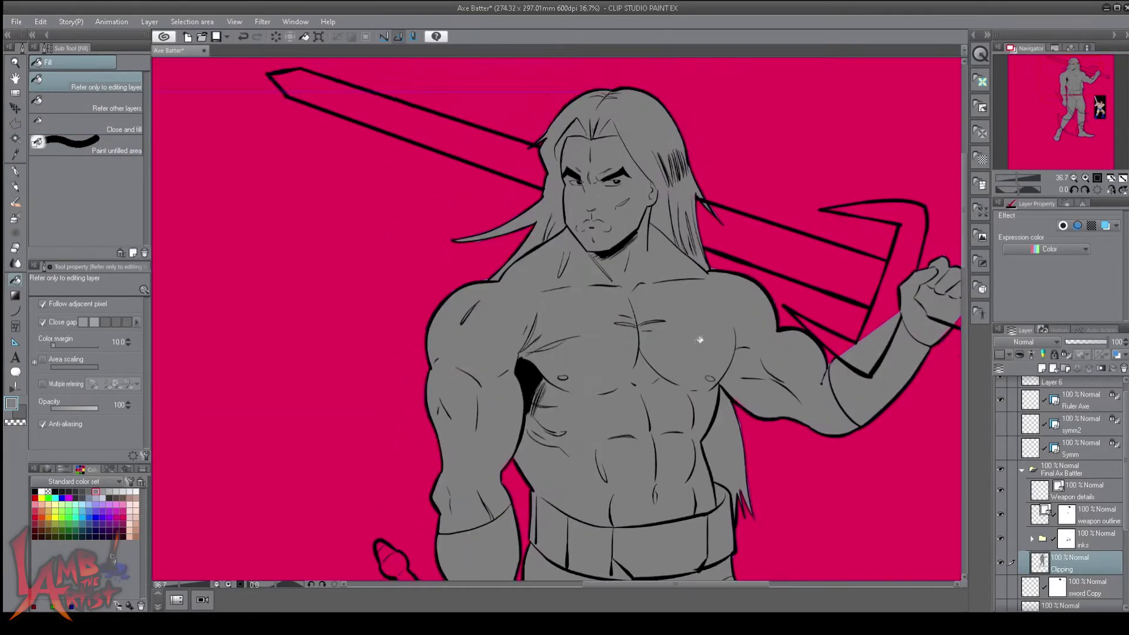
- Clean up the edges of the figure's grey fill with the eraser and pen, and save the file
key("e")
scroll(677, 260, "down", 4)
scroll(671, 294, "down", 6)
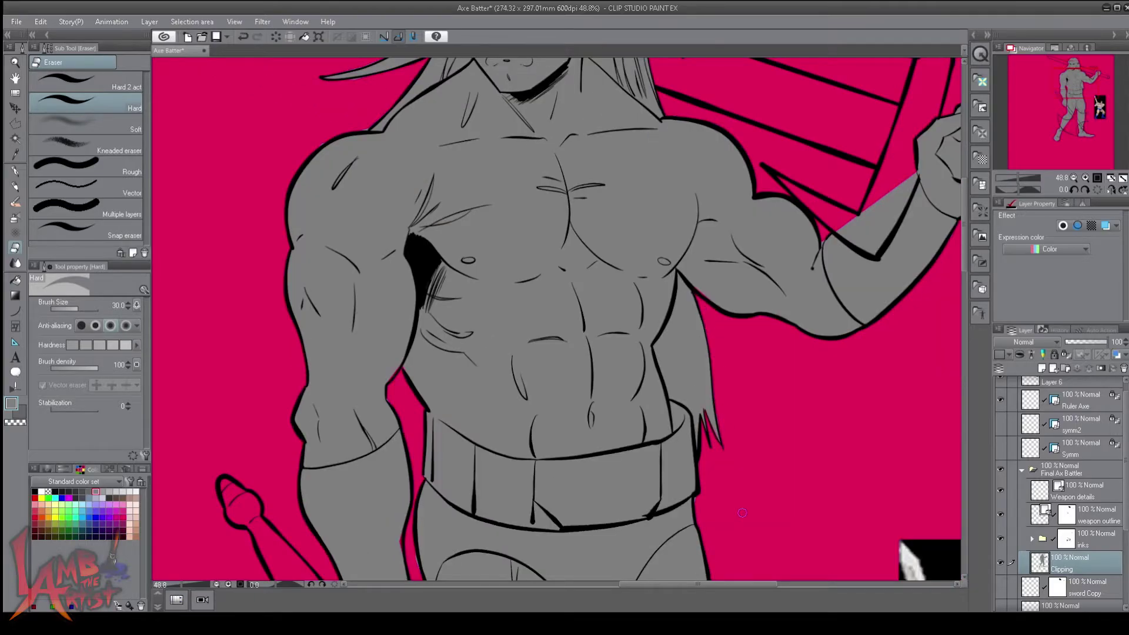
left_click(116, 238)
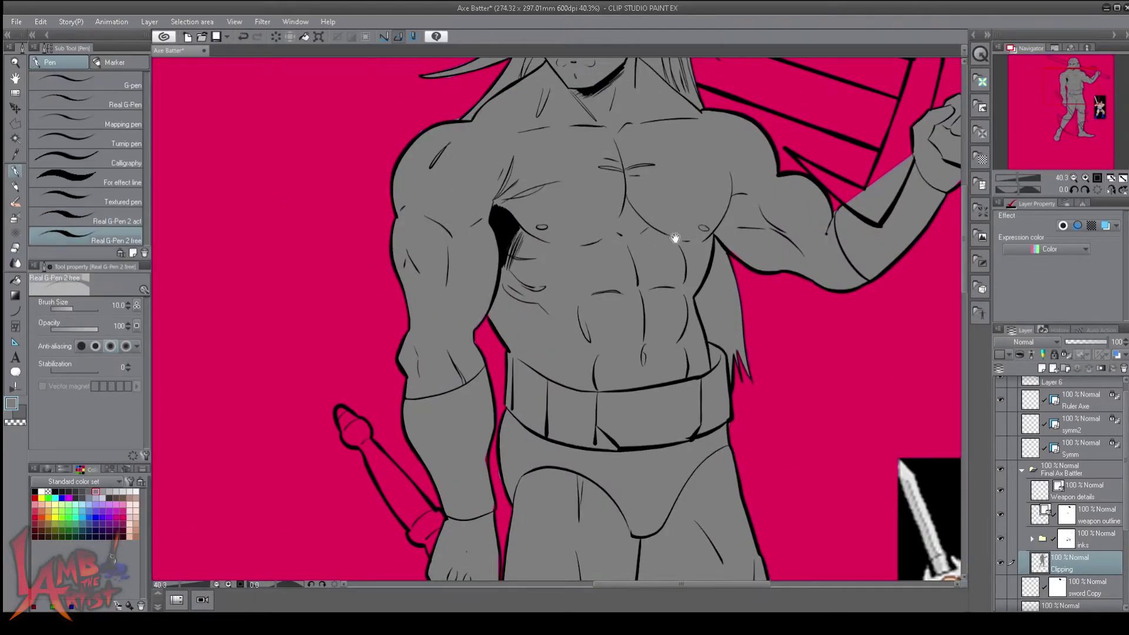
left_click_drag(530, 264, 564, 412)
scroll(559, 317, "down", 3)
left_click_drag(672, 531, 541, 400)
key("ctrl+s")
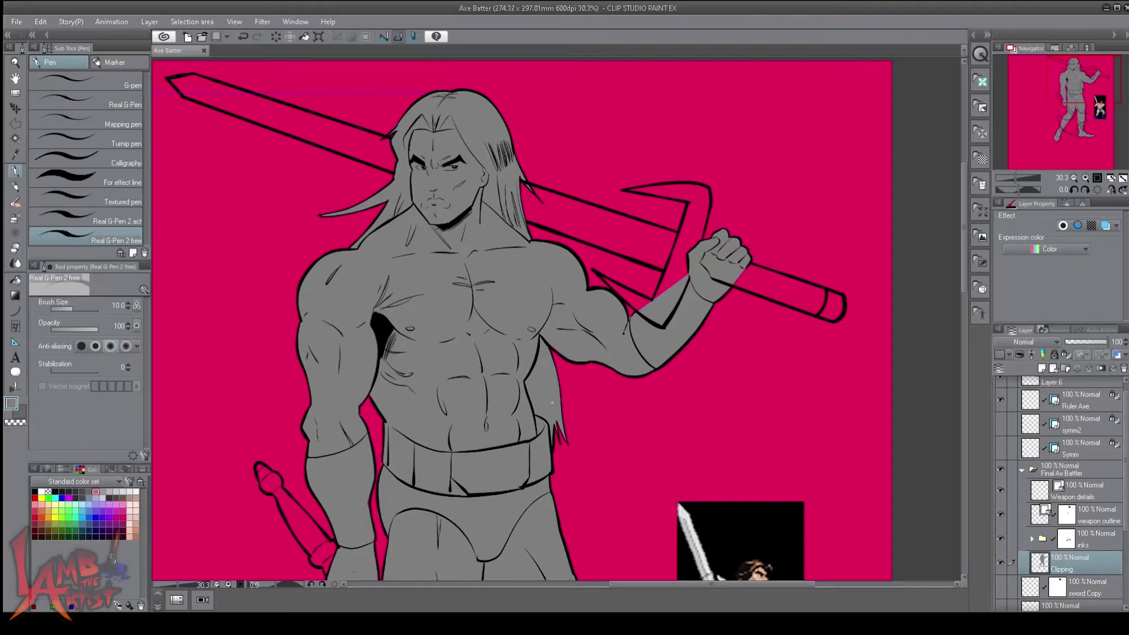
- Hide the Clipping layer and add a layer named Weapon clipping above it
scroll(553, 317, "down", 3)
scroll(553, 318, "up", 4)
left_click(1000, 562)
key("ctrl+shift+n")
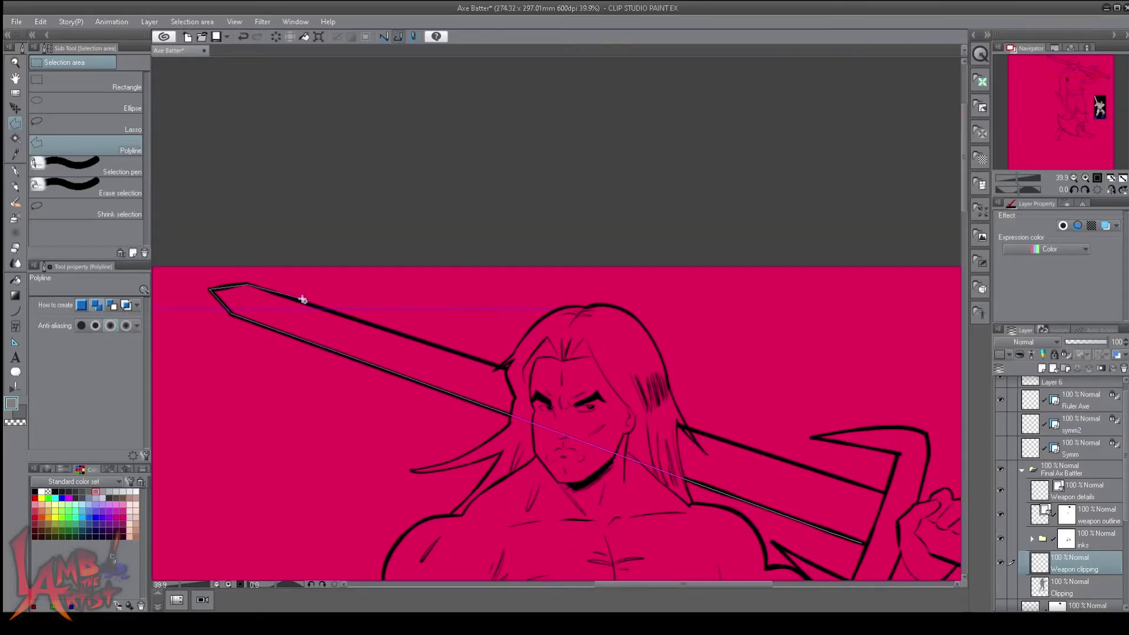
- Select the sword's blade and crossguard with a Polyline outline and fill them with grey
left_click(505, 368)
left_click(900, 454)
left_click(812, 438)
left_click(928, 437)
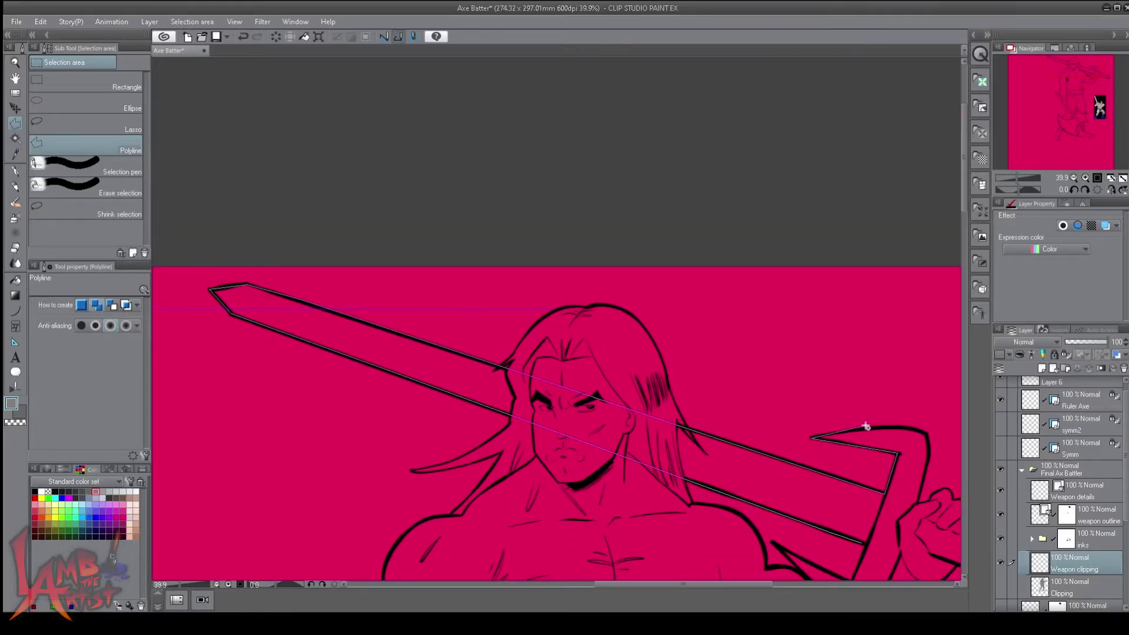
scroll(864, 427, "down", 2)
left_click(867, 523)
double_click(770, 448)
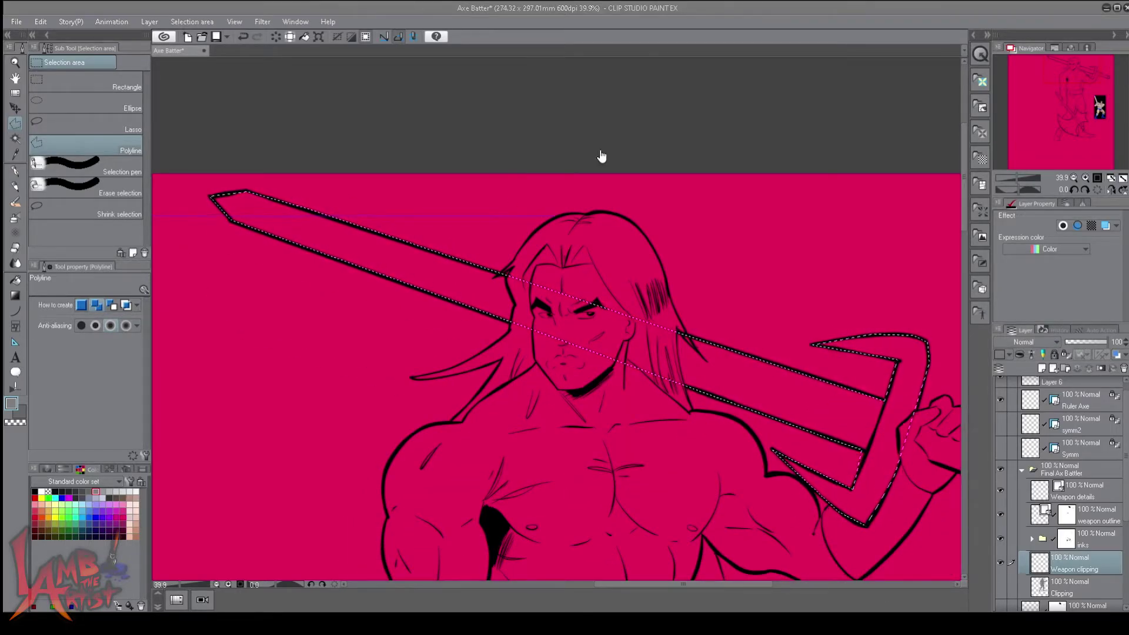
key("e")
key("alt+BackSpace")
key("ctrl+d")
- Erase the sword's grey fill where it covers the face and hair, and tidy its edges near the crossguard
mouse_move(591, 338)
left_mouse_down()
mouse_move(614, 320)
mouse_move(676, 353)
left_mouse_up()
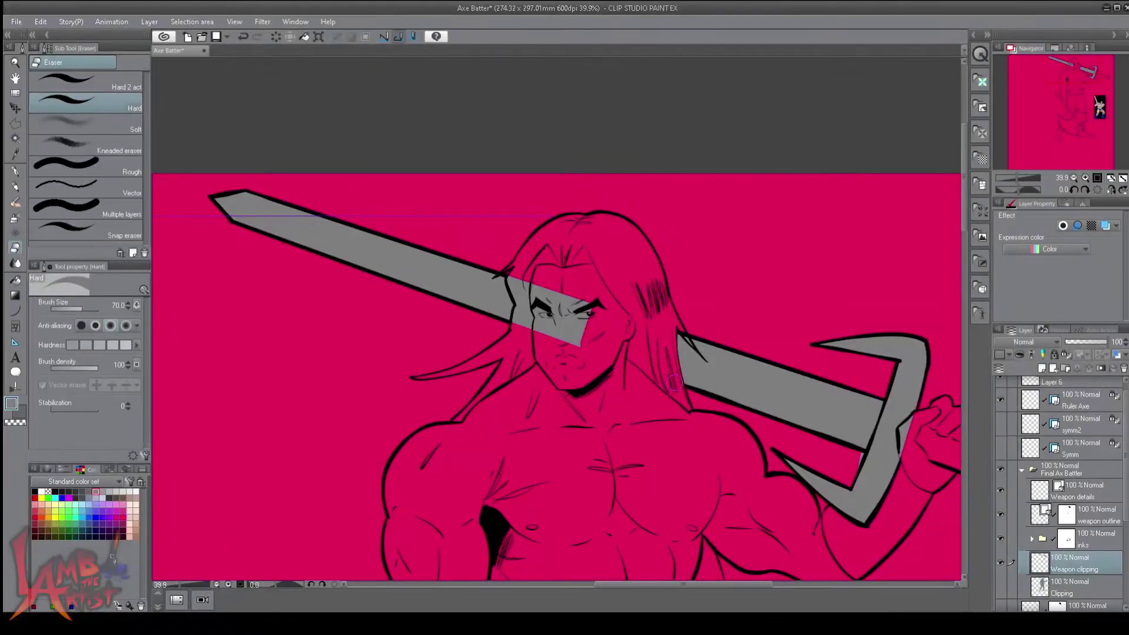
left_click_drag(588, 294, 530, 336)
scroll(756, 385, "up", 2)
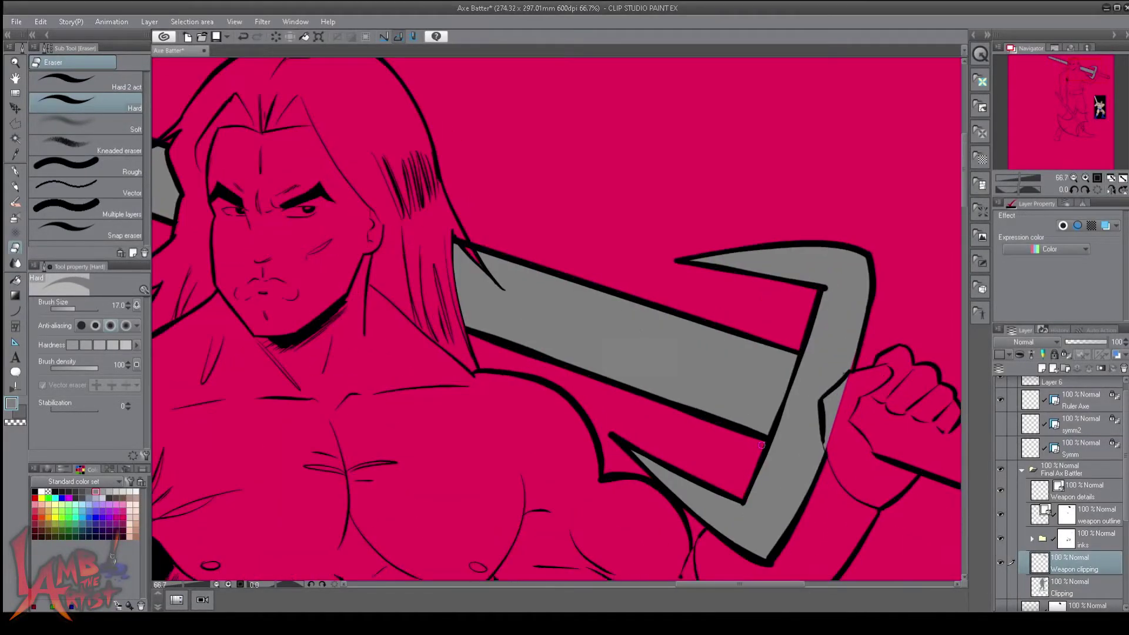
scroll(849, 381, "down", 1)
- Outline the sword's handle beyond the raised fist and fill it with grey
key("m")
left_click(587, 326)
left_click(580, 345)
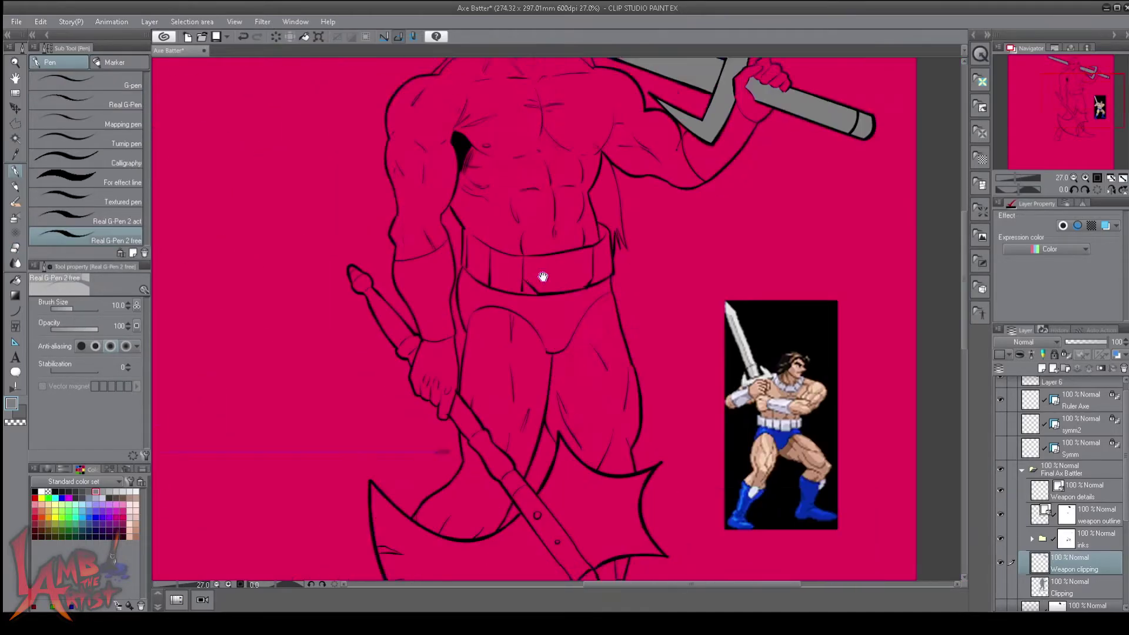
- Select the axe's handle and blades with Polyline outlines and fill them with grey on the Weapon clipping layer
scroll(542, 276, "up", 1)
key("m")
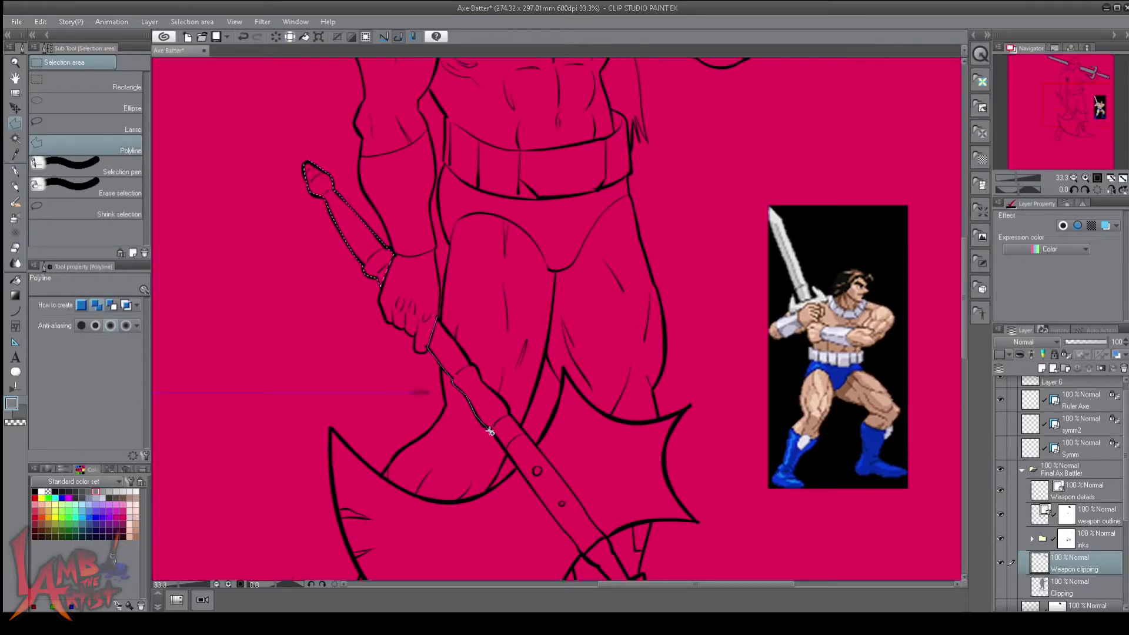
scroll(351, 550, "down", 3)
left_click_drag(351, 550, 575, 561)
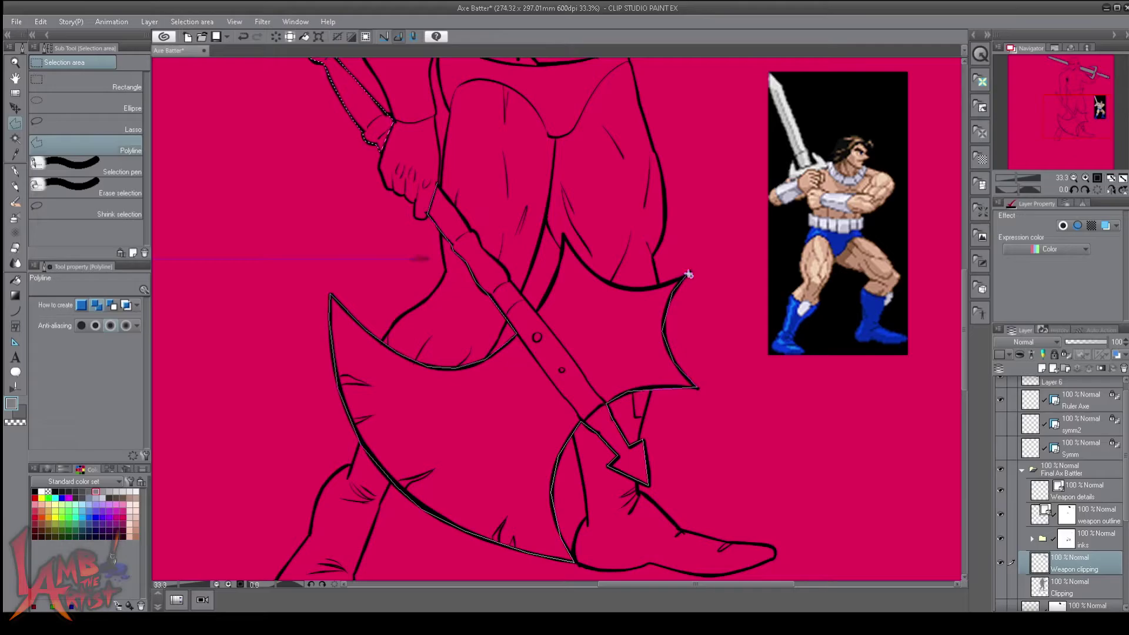
double_click(516, 285)
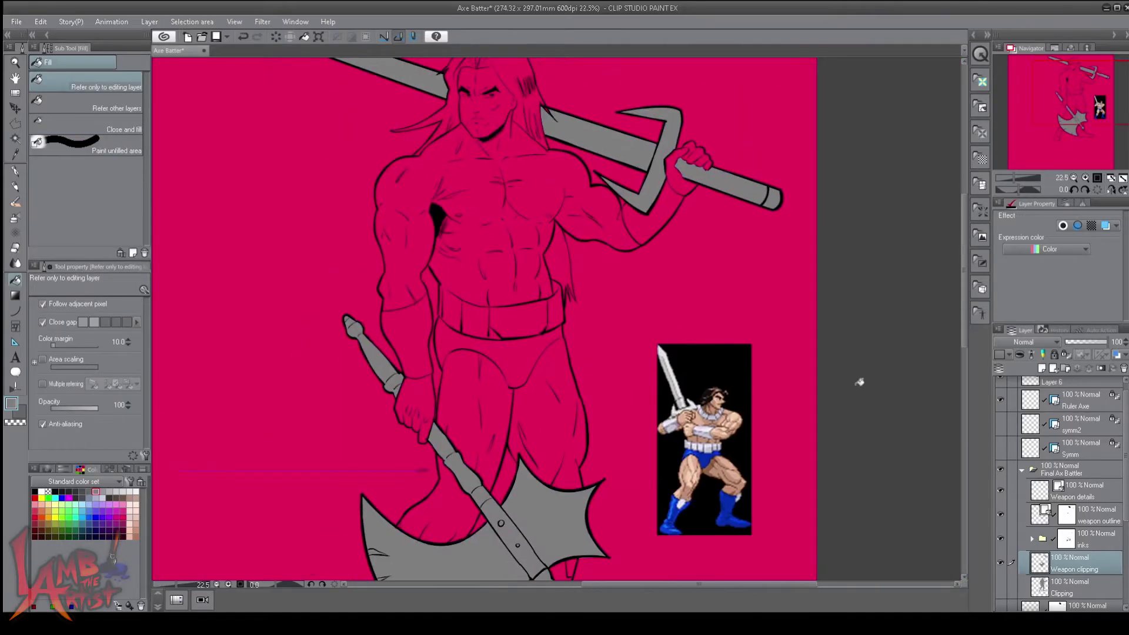
- Show the Clipping layer again and fill a Skin layer clipped to it with a light skin tone
left_click(1001, 586)
scroll(588, 198, "up", 1)
scroll(517, 318, "down", 5)
left_click(1071, 587)
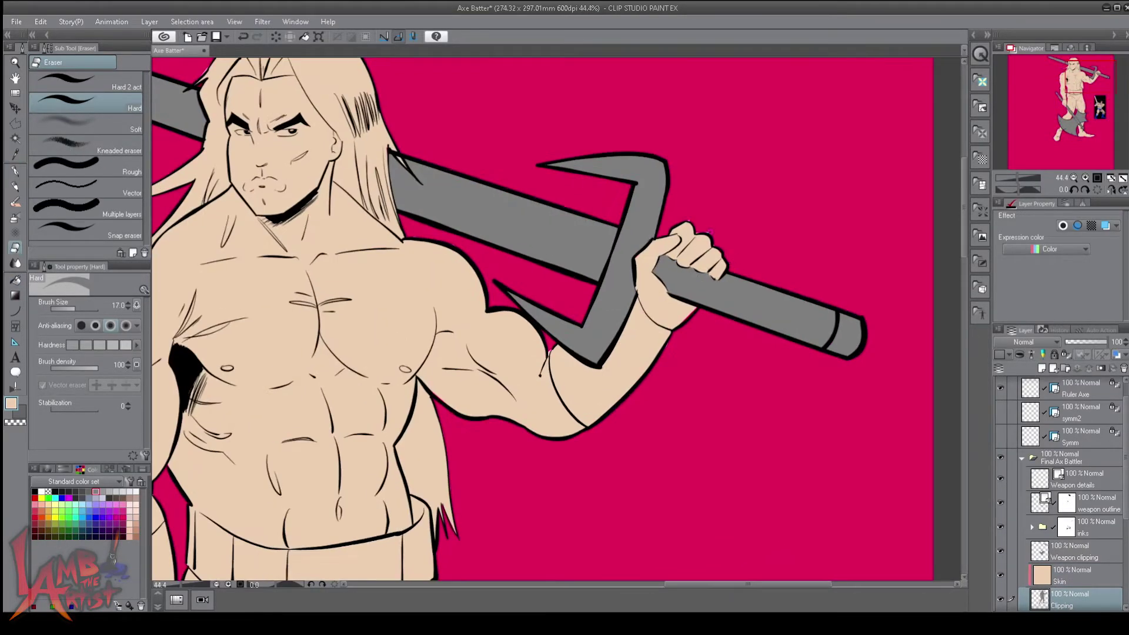
- Fill the trunks and both boots with bright blue on a clipped layer named Blue, and tidy the trunks' edges
left_click_drag(1110, 109, 1095, 77)
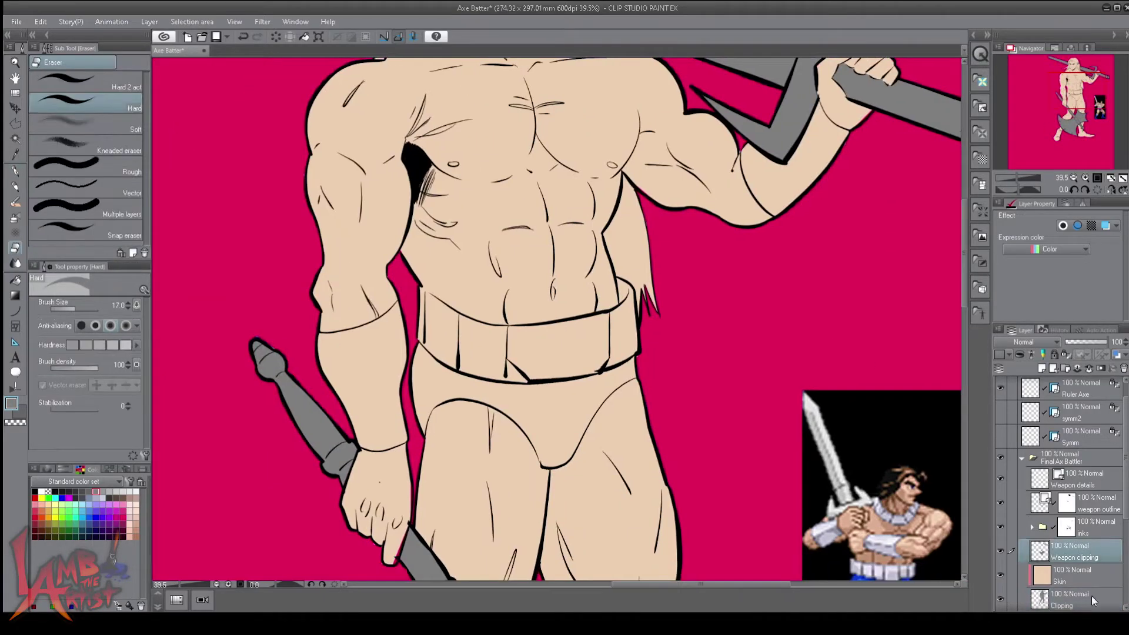
left_click(1093, 600)
scroll(1090, 77, "down", 5)
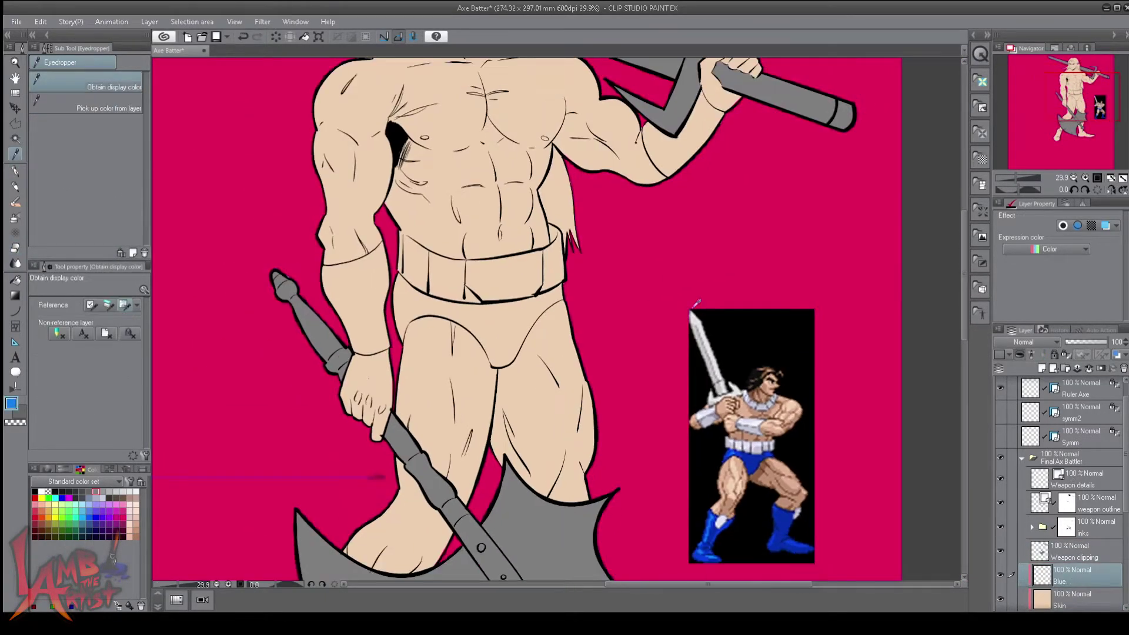
key("m")
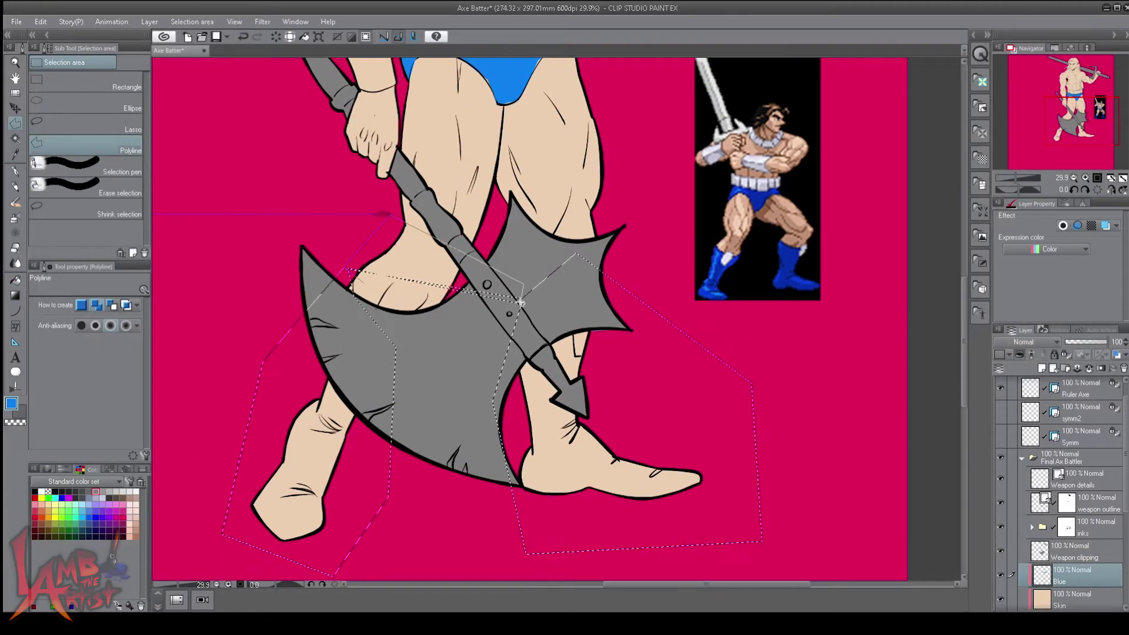
key("g")
left_click(561, 443)
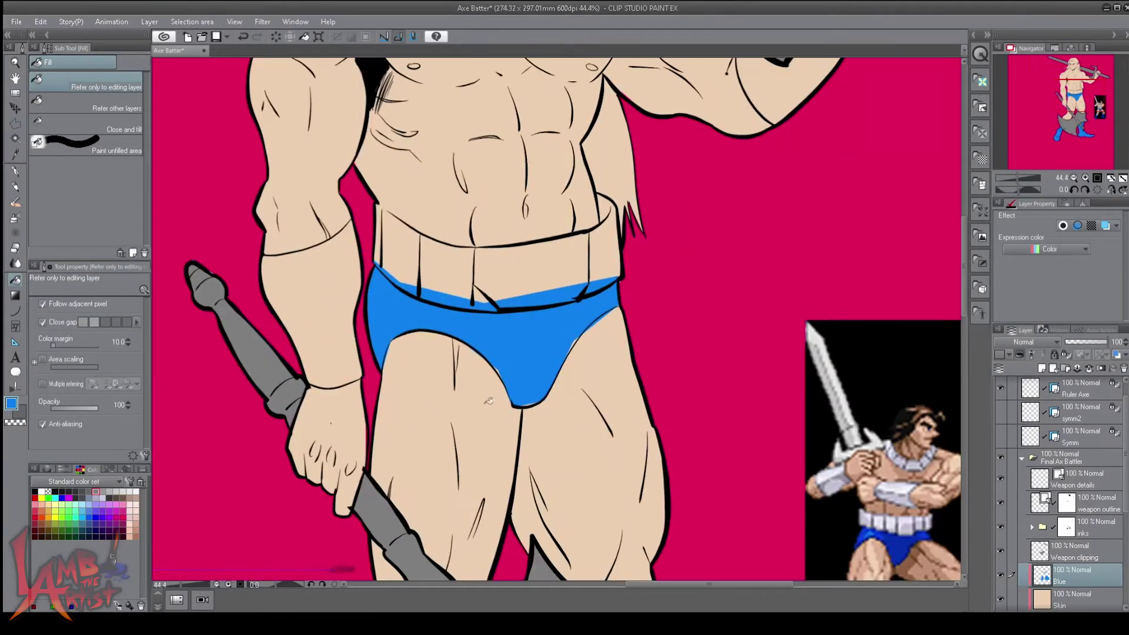
key("p")
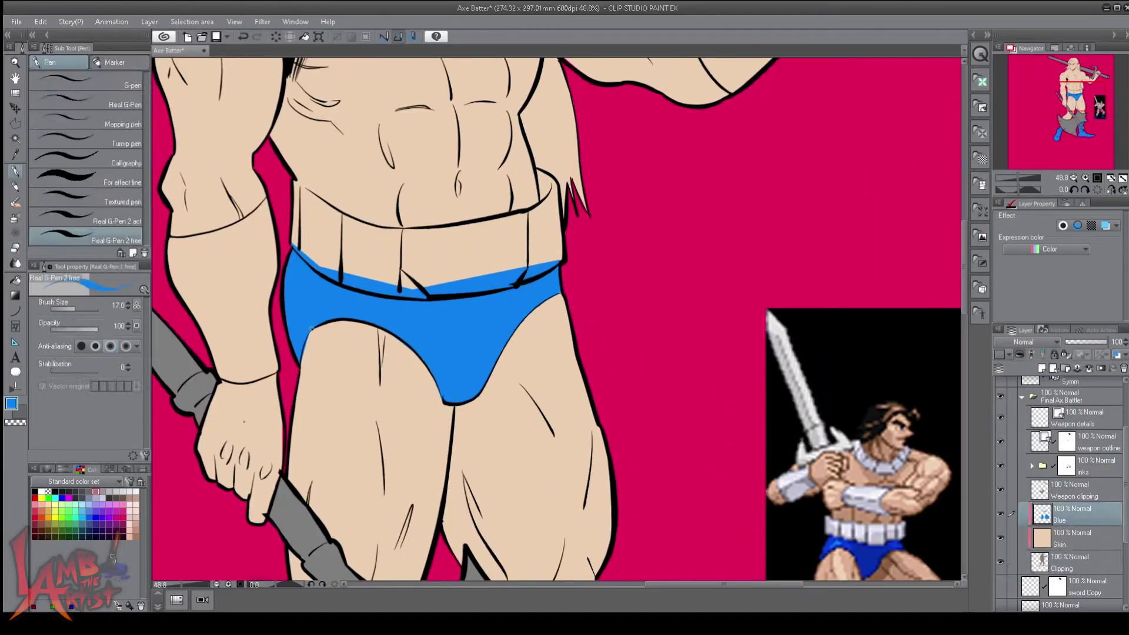
key("e")
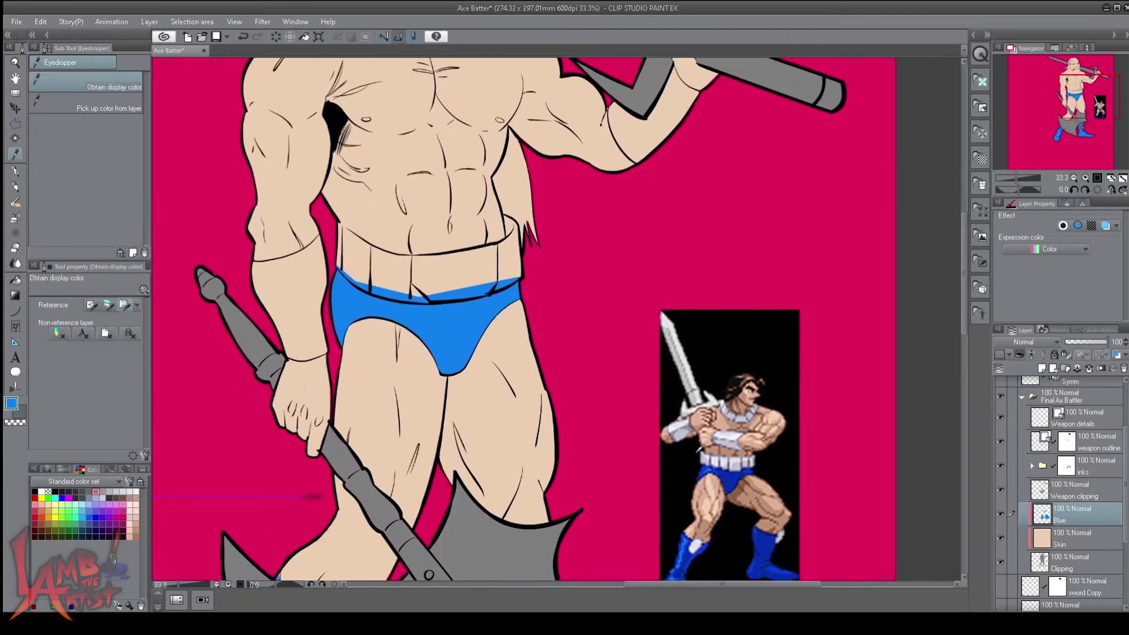
- Fill the belt with a light silver sampled from the reference sprite on a new clipped layer named Sliver
left_click(699, 447)
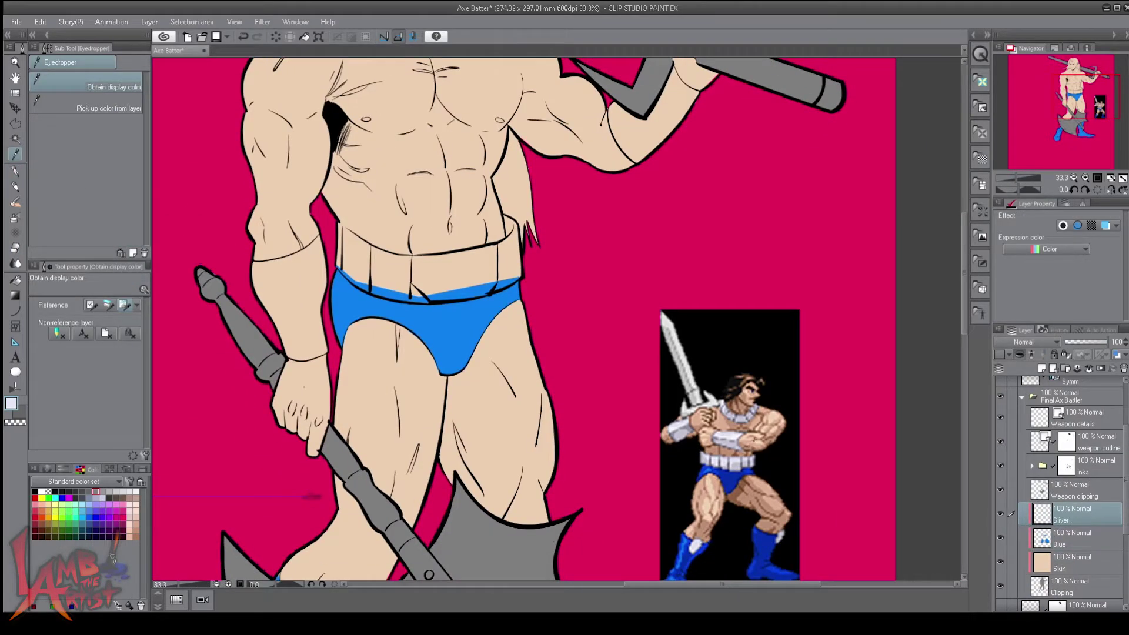
key("m")
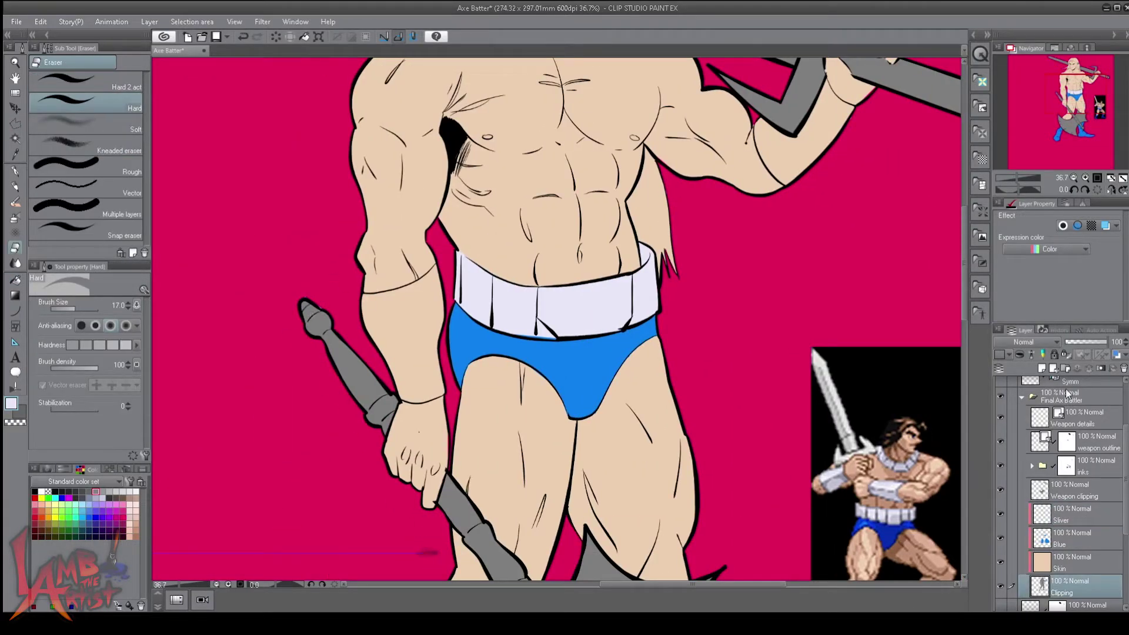
- Fill both wristbands with the light silver on the Sliver layer
left_click(1076, 515)
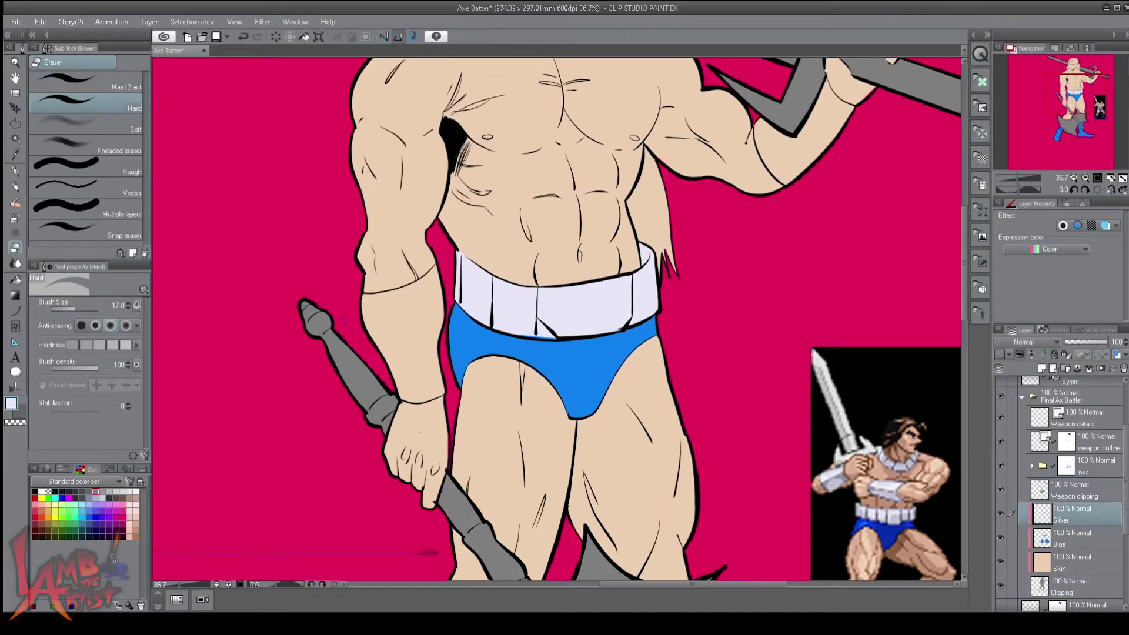
key("m")
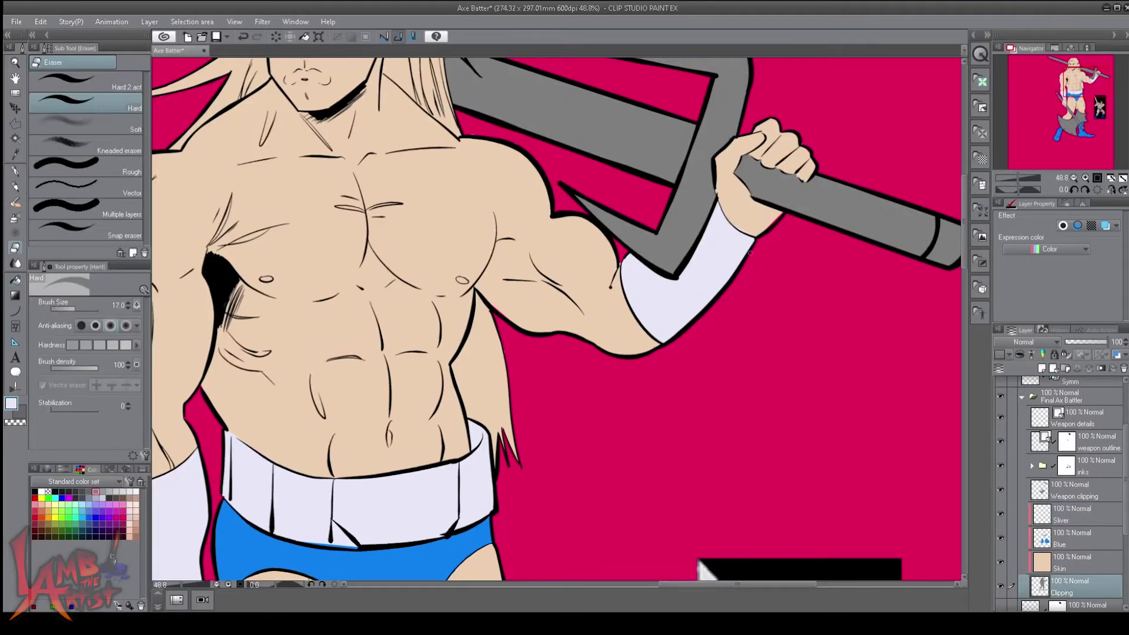
left_click(1070, 586)
left_click(88, 238)
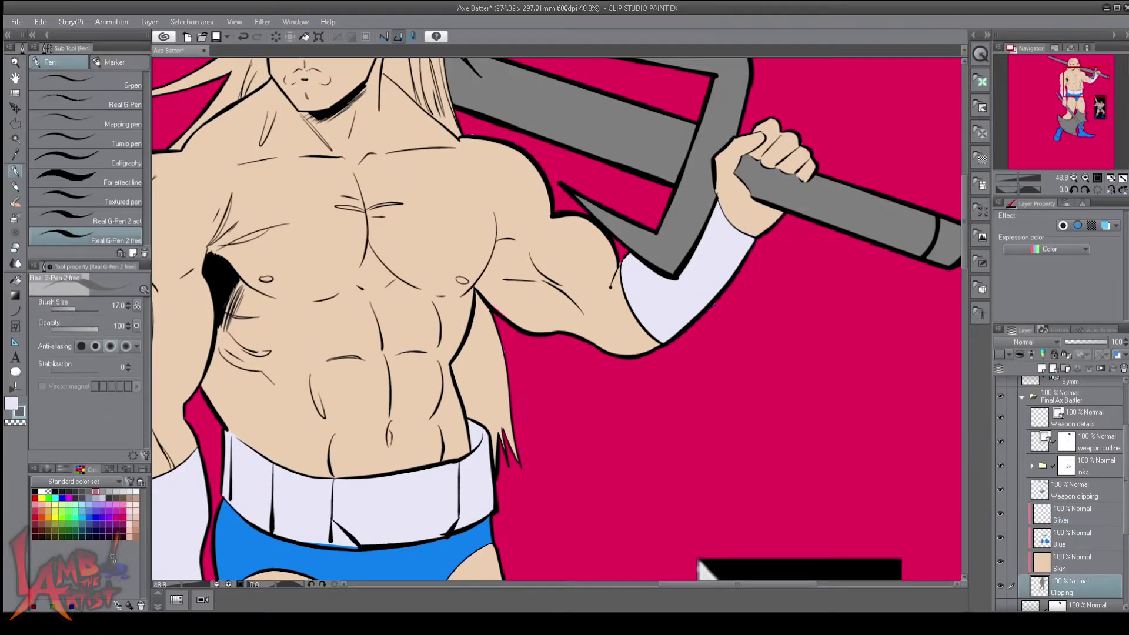
- Fill the long hair with black on a clipped layer named Hair, and the eyes with white on a clipped layer named white
key("ctrl+minus")
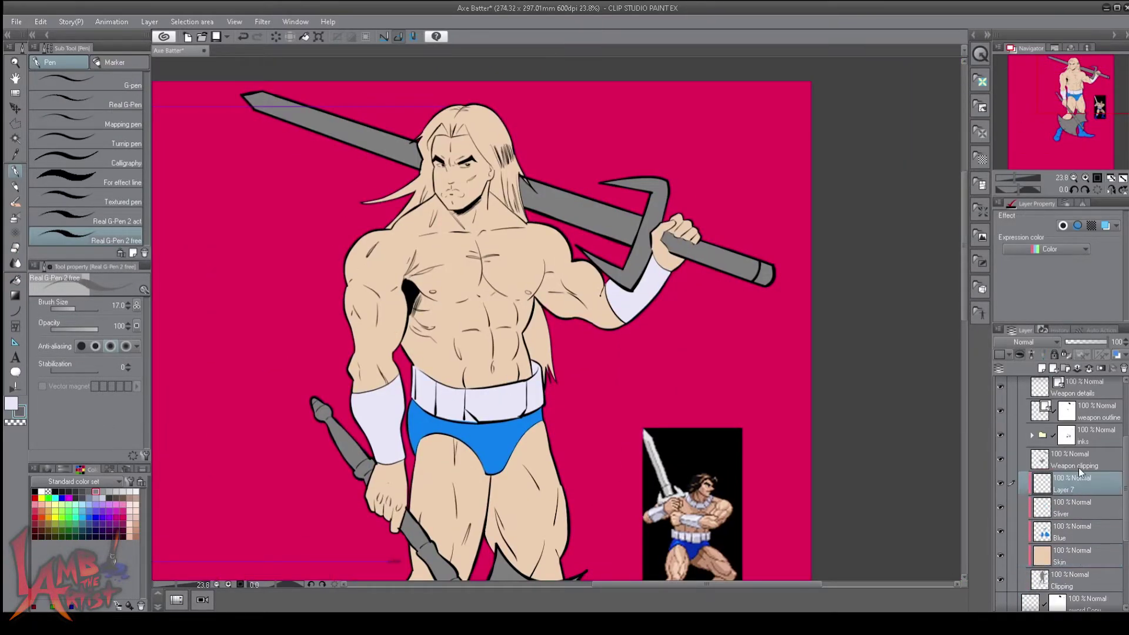
key("ctrl+plus")
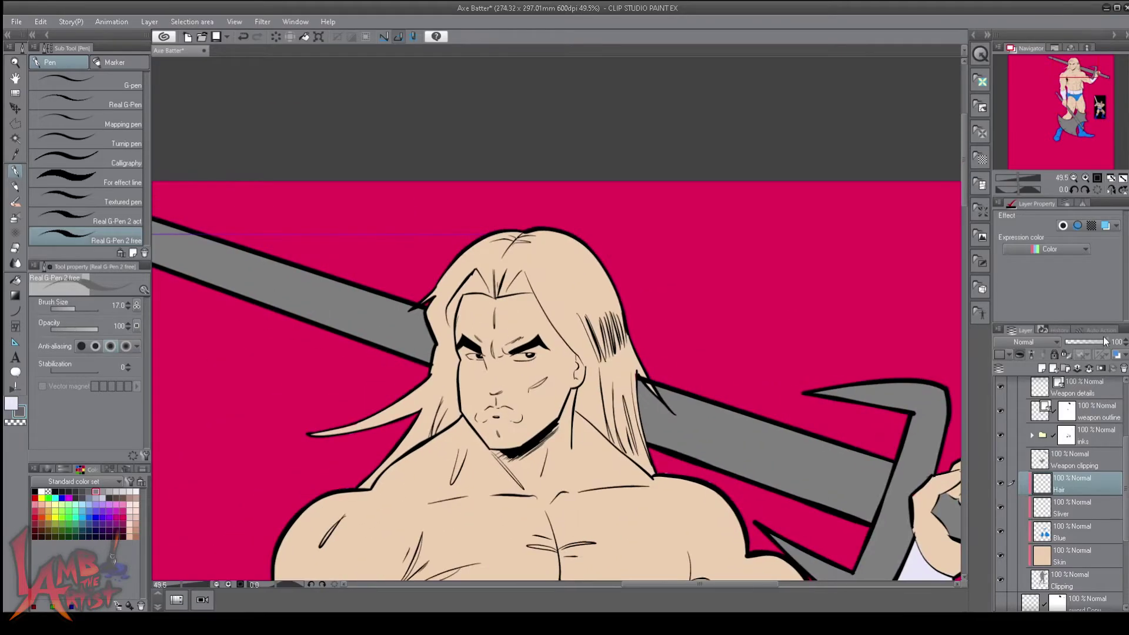
key("m")
left_click(374, 486)
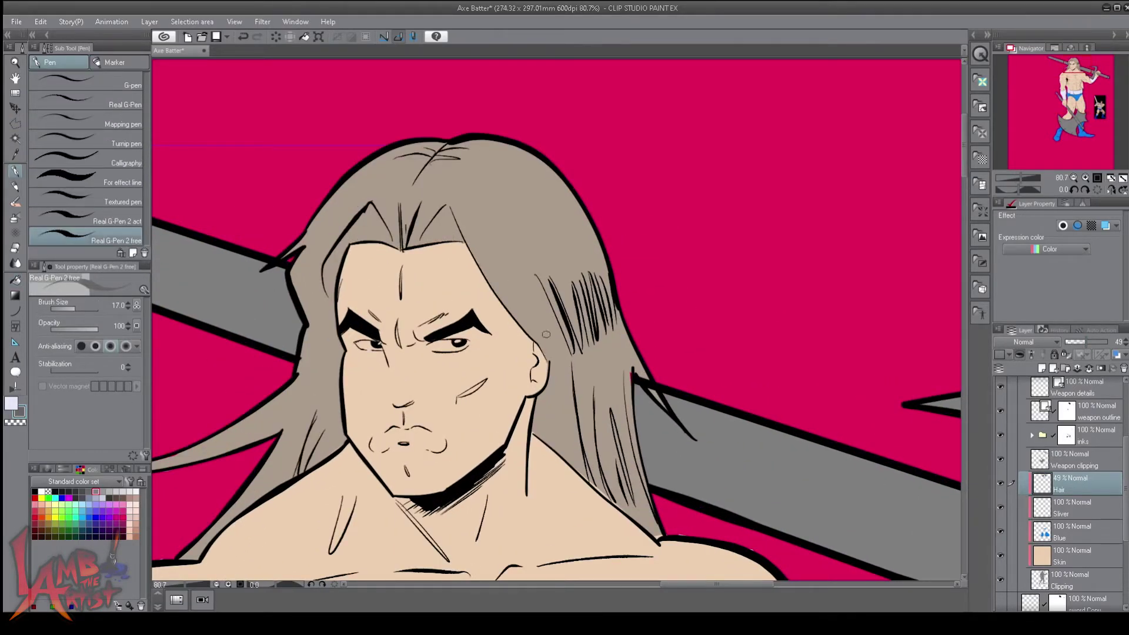
scroll(499, 315, "down", 6)
key("m")
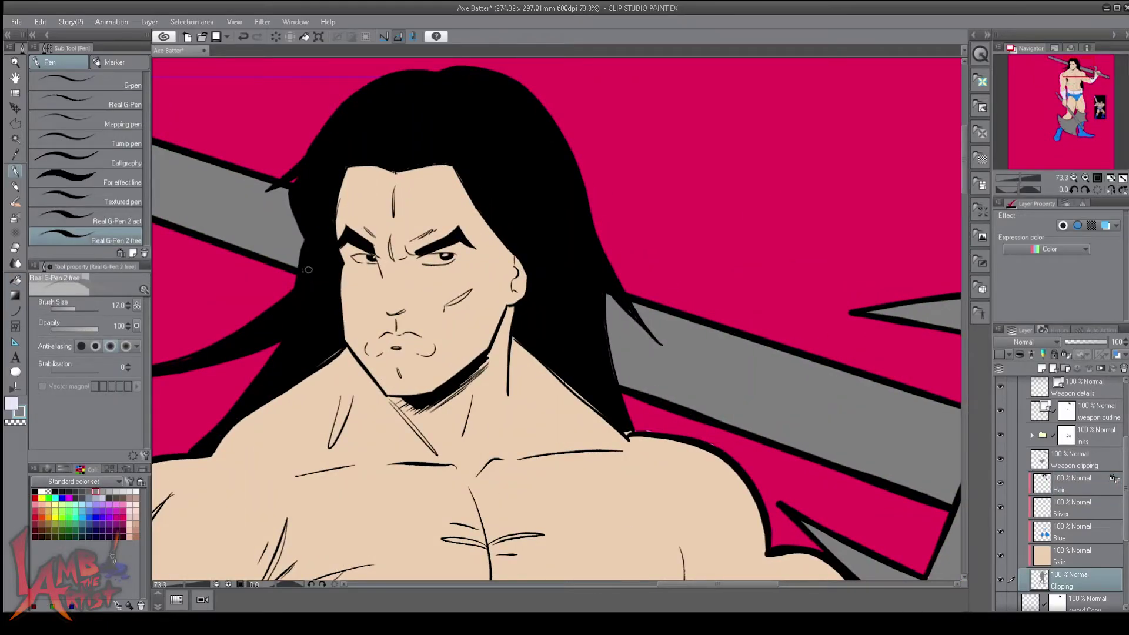
left_click(579, 392, "ctrl+shift")
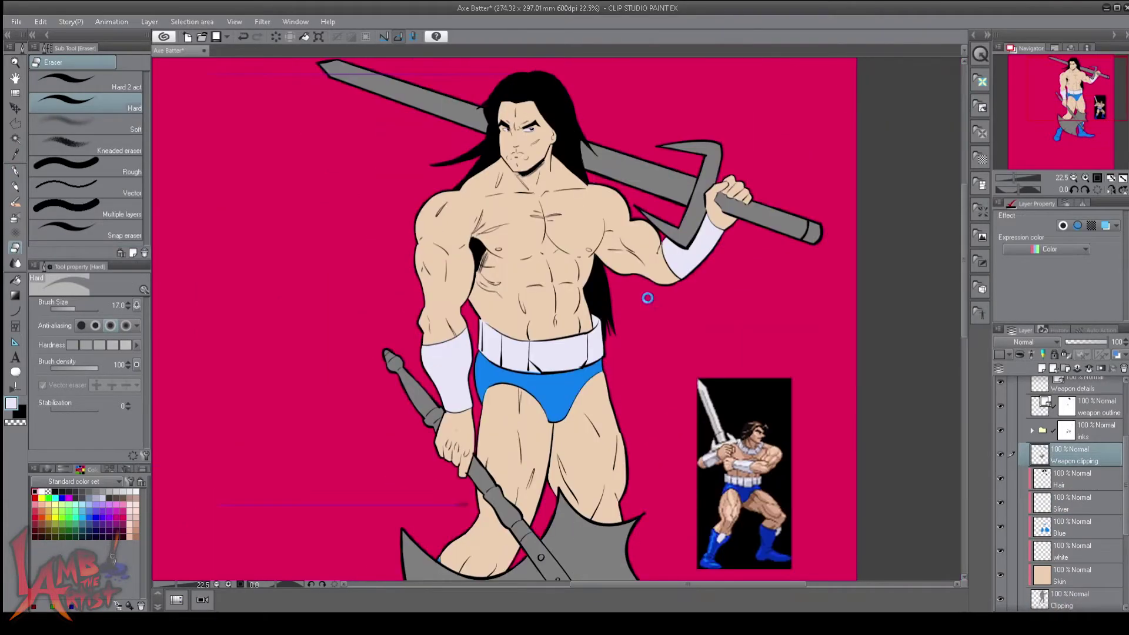
- Shade the pectorals and the side of the torso with soft brown shadows on the Skin layer
scroll(647, 299, "up", 4)
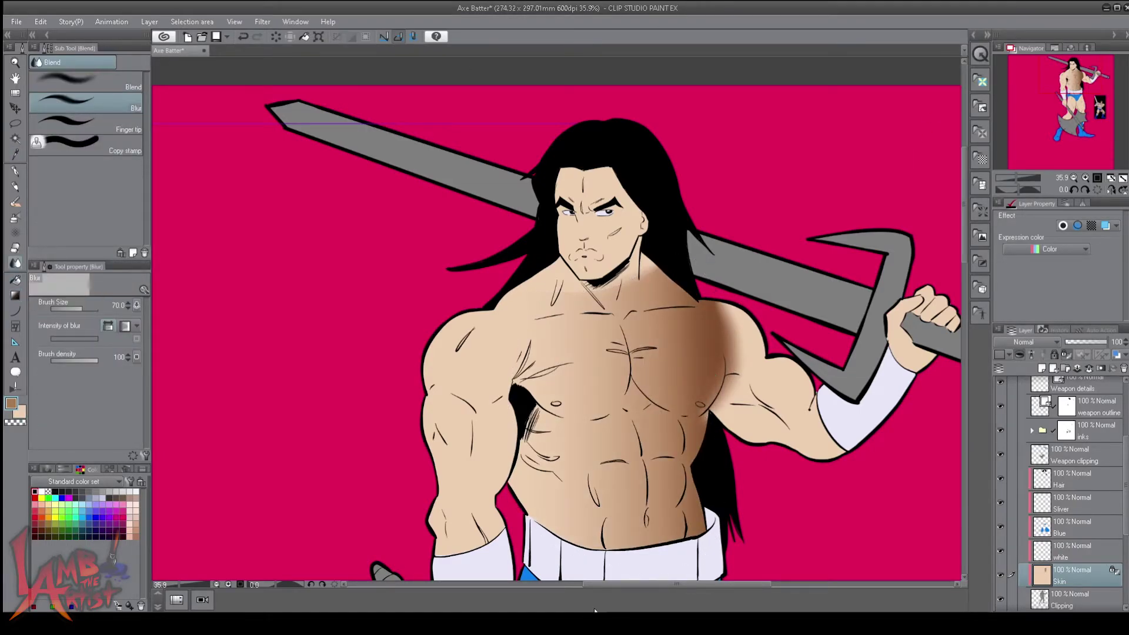
key("b")
left_click_drag(624, 353, 529, 493)
key("m")
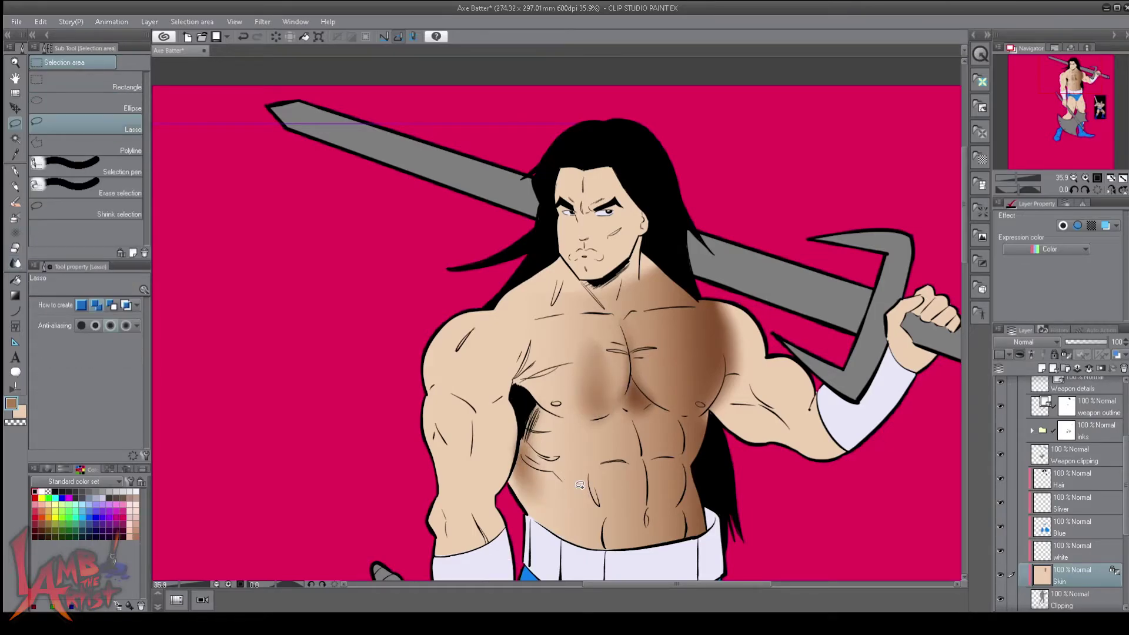
key("b")
key("ctrl+d")
- Airbrush brown Multiply shadows at size 50 onto the lowered arm's shoulder and the abdominal muscles, then blend them
mouse_move(464, 330)
left_mouse_down()
mouse_move(508, 364)
mouse_move(475, 388)
left_mouse_up()
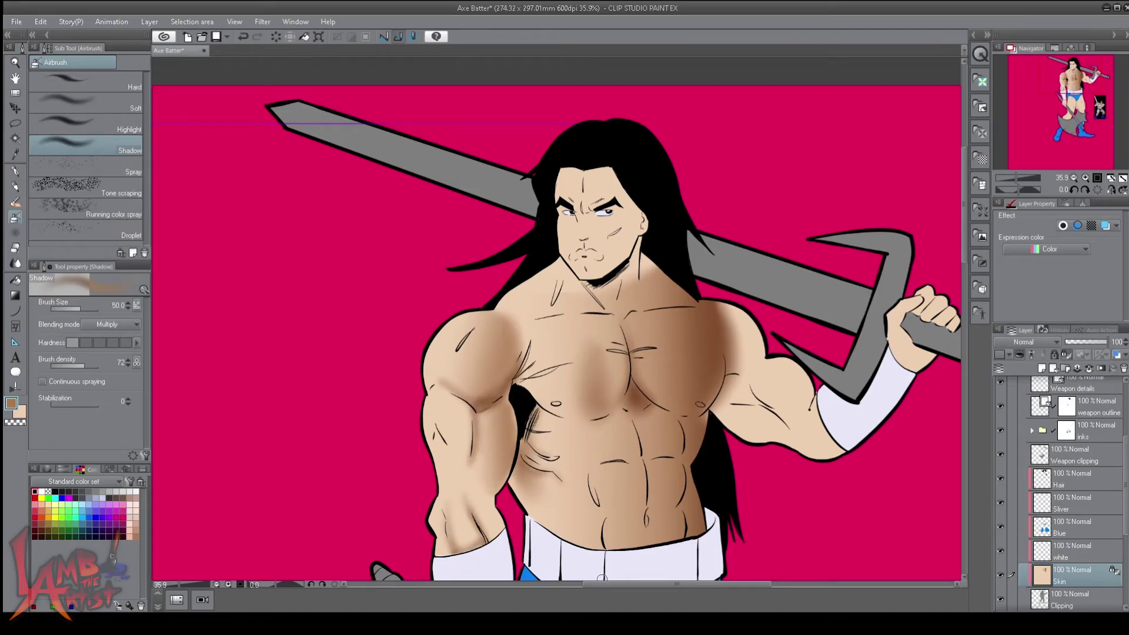
left_click_drag(647, 415, 665, 506)
left_click_drag(623, 470, 664, 506)
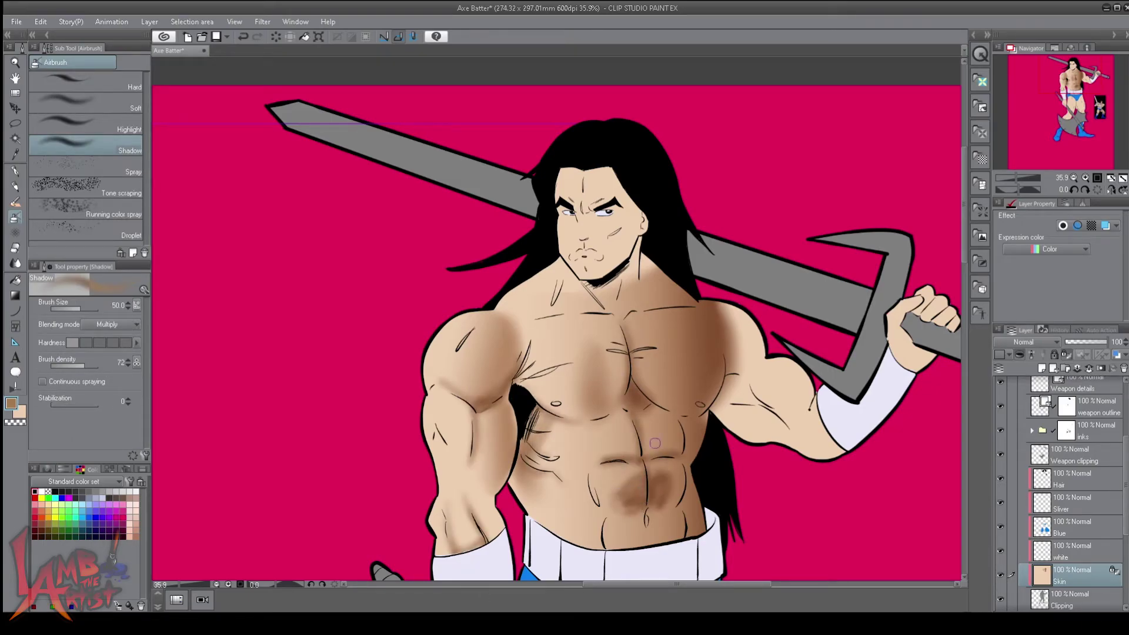
left_click_drag(665, 453, 620, 420)
key("j")
- Select the raised upper arm with the Lasso, shade its muscles brown and soften the shadows with Blur
key("m")
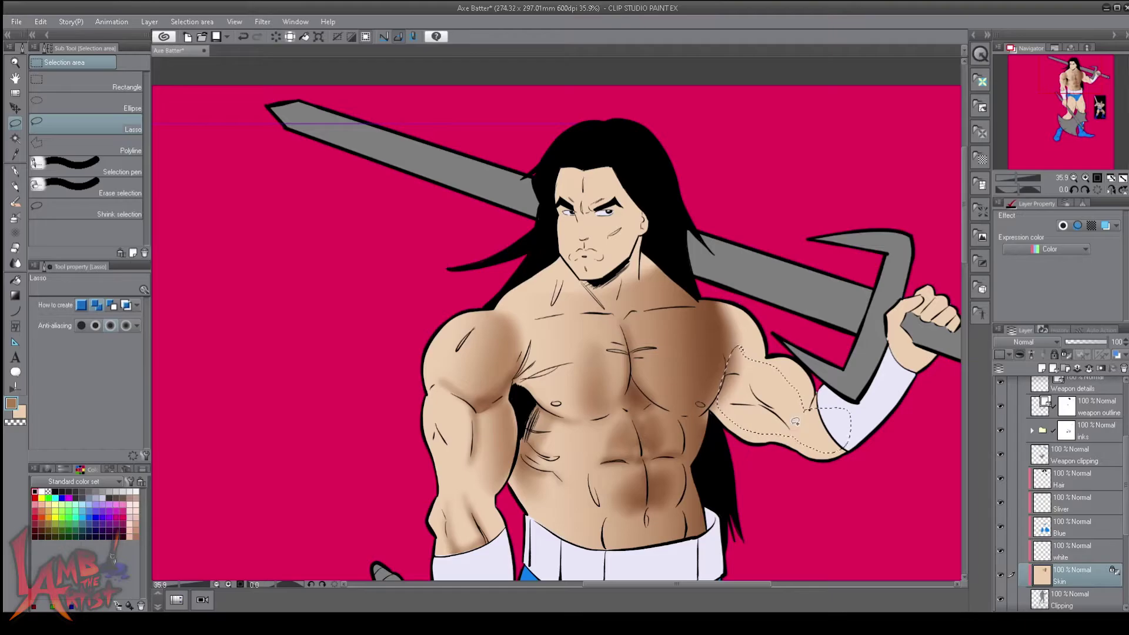
key("g")
key("b")
scroll(607, 417, "down", 1)
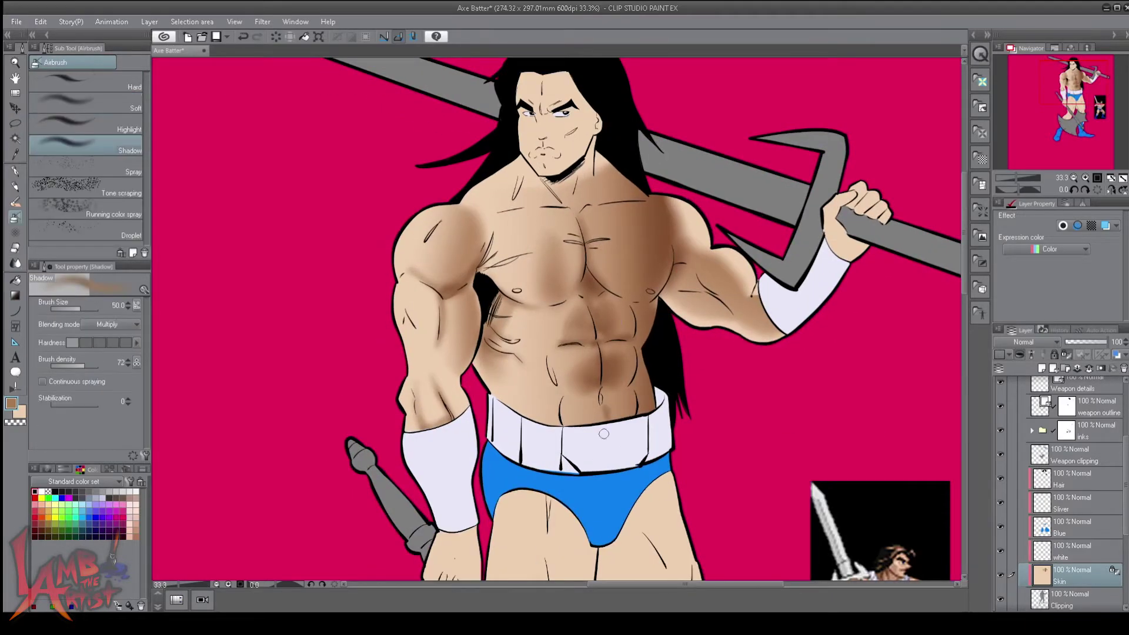
key("j")
scroll(706, 277, "down", 1)
scroll(672, 241, "up", 1)
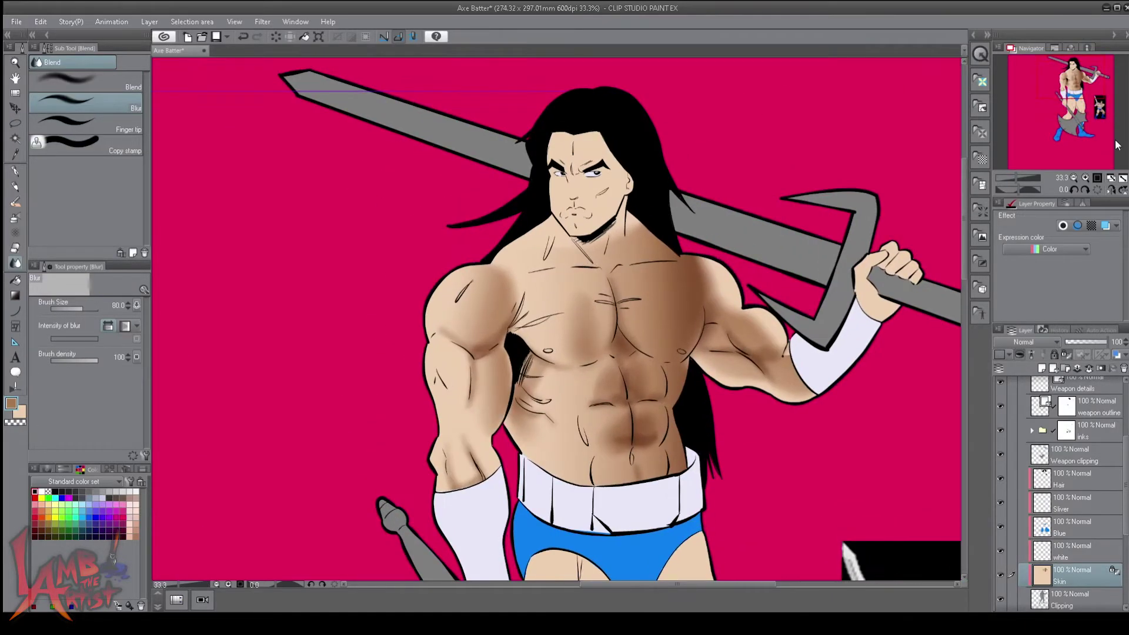
- Shade the throat and the base of the neck inside a Lasso selection using the Shadow airbrush
key("b")
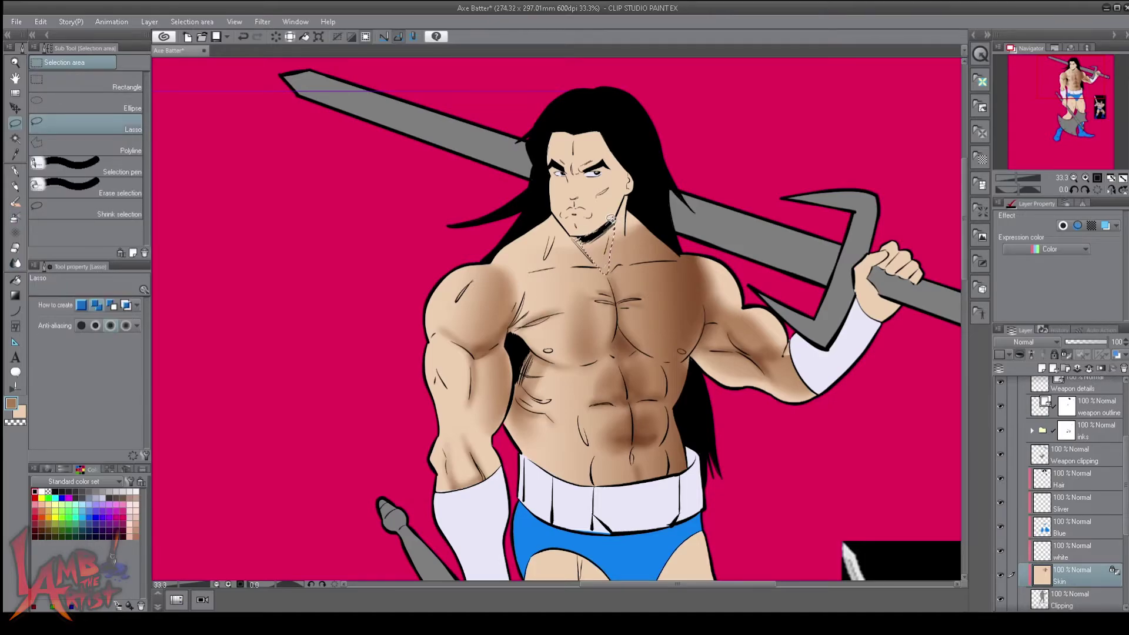
key("j")
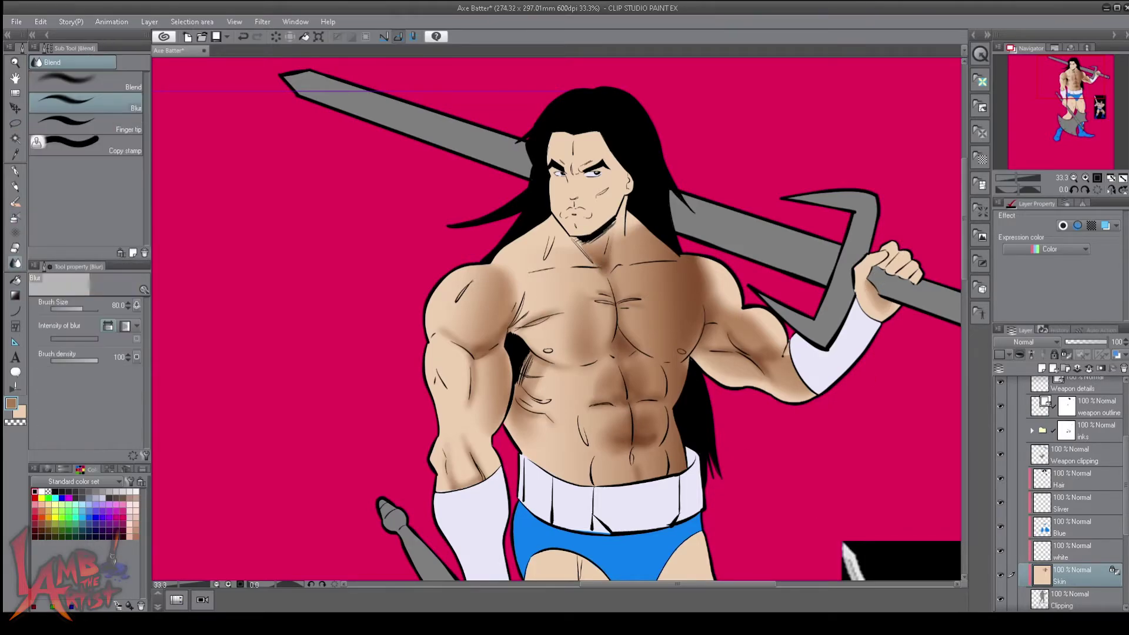
left_click_drag(635, 465, 557, 318)
scroll(558, 317, "down", 1)
key("b")
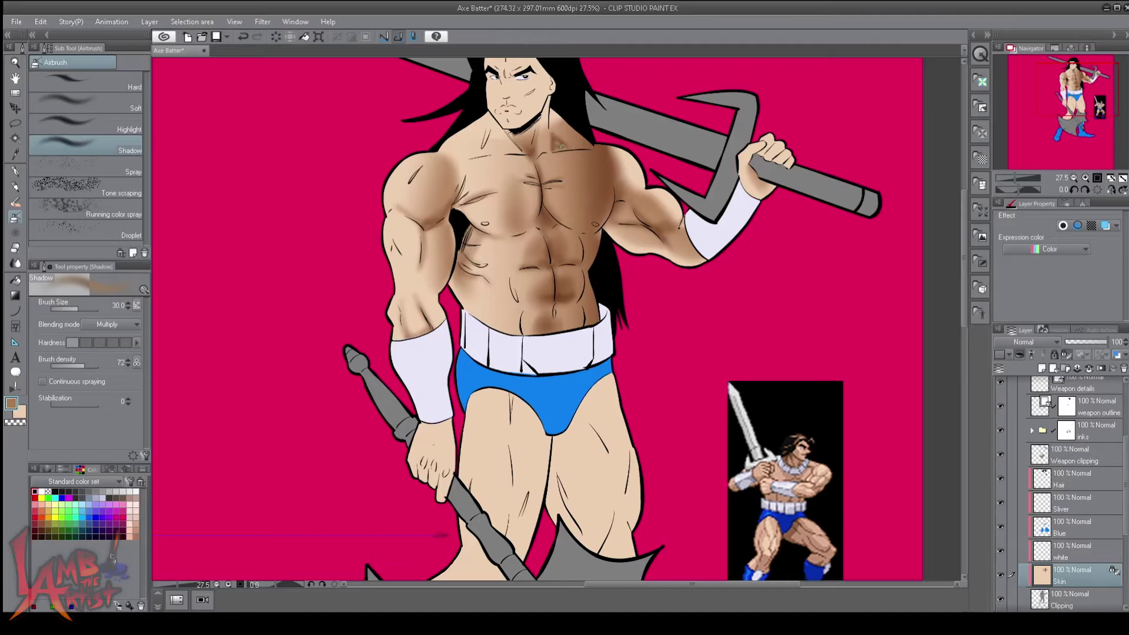
- Shade both thighs within Lasso selections using a brown foreground-to-transparent gradient set to Multiply at opacity 74
key("g")
key("g")
scroll(717, 283, "down", 1)
left_click_drag(717, 282, 722, 160)
key("m")
mouse_move(512, 249)
left_mouse_down()
mouse_move(488, 465)
mouse_move(512, 252)
left_mouse_up()
key("m")
mouse_move(623, 240)
left_mouse_down()
mouse_move(654, 376)
mouse_move(623, 241)
left_mouse_up()
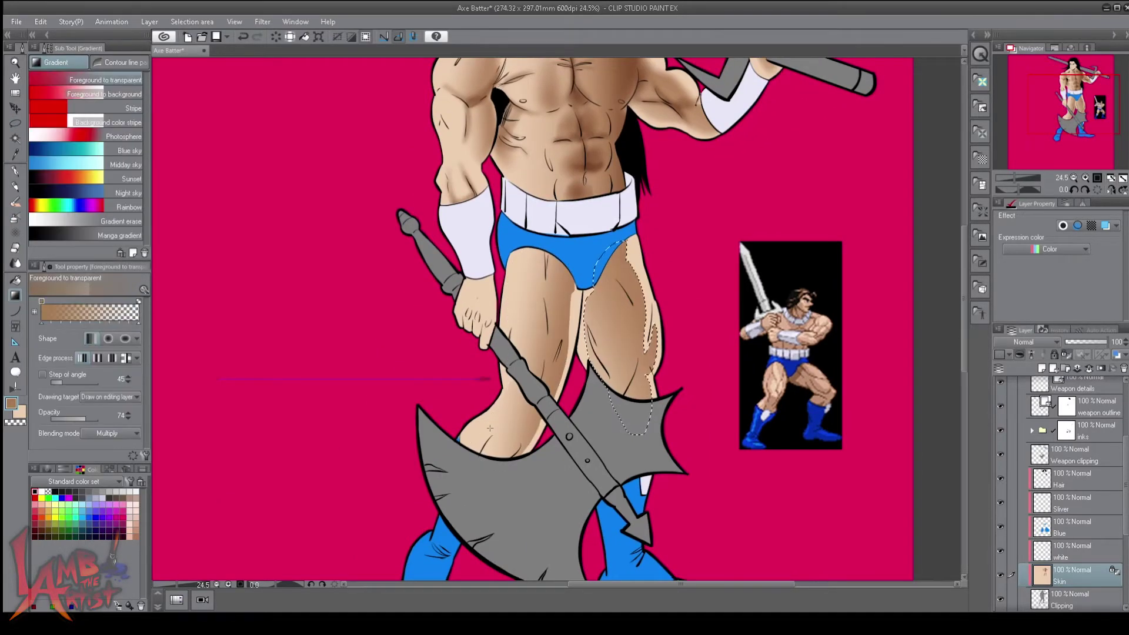
- Deselect and airbrush darker brown shadows along the muscles of both thighs
key("b")
scroll(490, 428, "up", 1)
key("ctrl+d")
left_click_drag(541, 321, 544, 464)
left_click_drag(580, 335, 555, 449)
left_click_drag(550, 391, 553, 462)
mouse_move(620, 367)
left_mouse_down()
mouse_move(638, 479)
mouse_move(641, 465)
left_mouse_up()
mouse_move(611, 394)
left_mouse_down()
mouse_move(627, 272)
mouse_move(654, 377)
left_mouse_up()
- Shade the collarbone area and the raised hand, and soften the shadows with Blur at size 80
key("e")
scroll(658, 430, "up", 5)
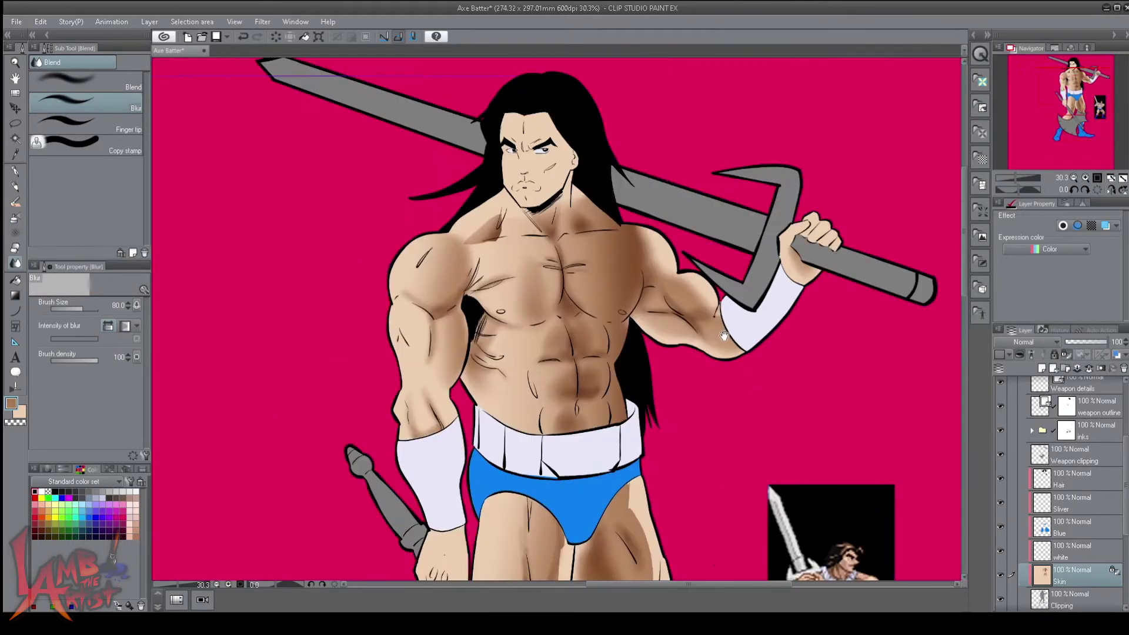
key("b")
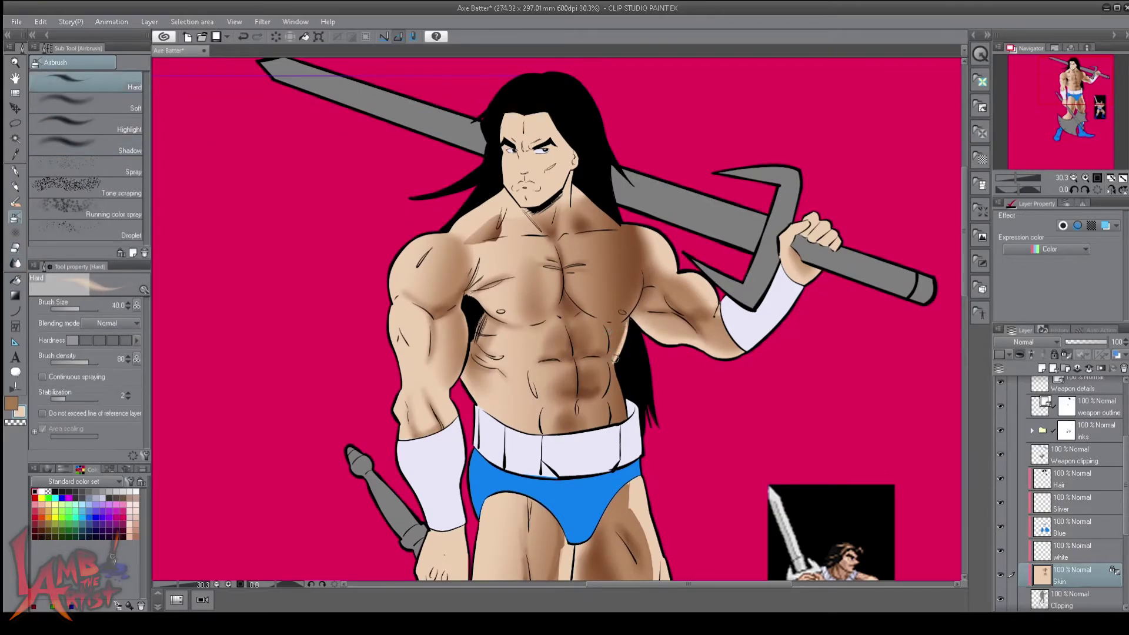
key("j")
key("ctrl+minus")
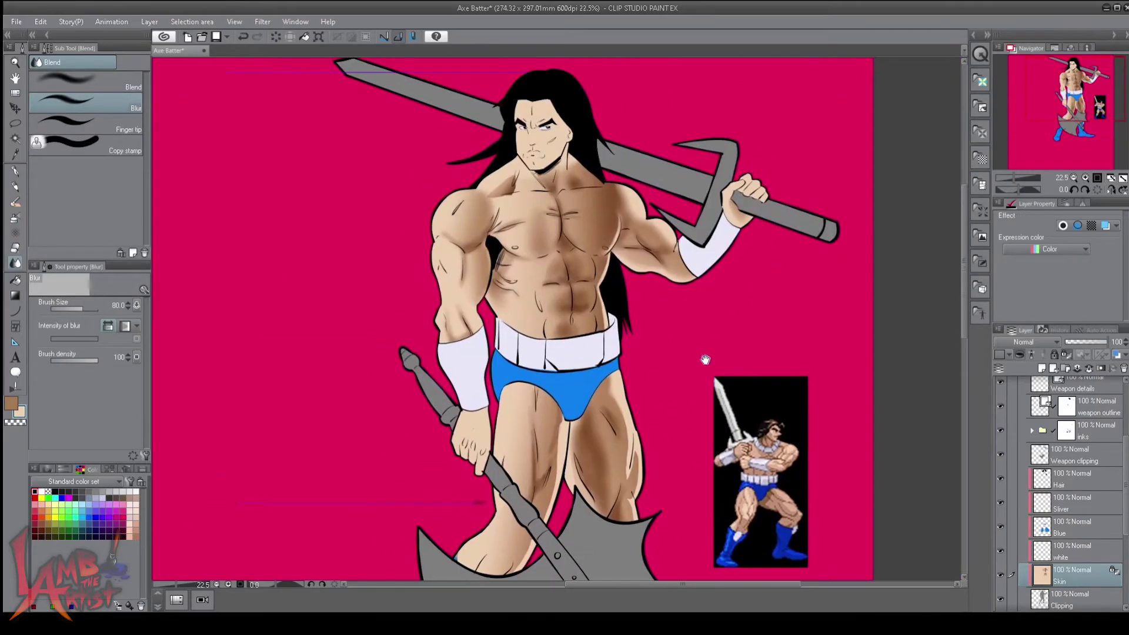
key("ctrl+plus")
key("b")
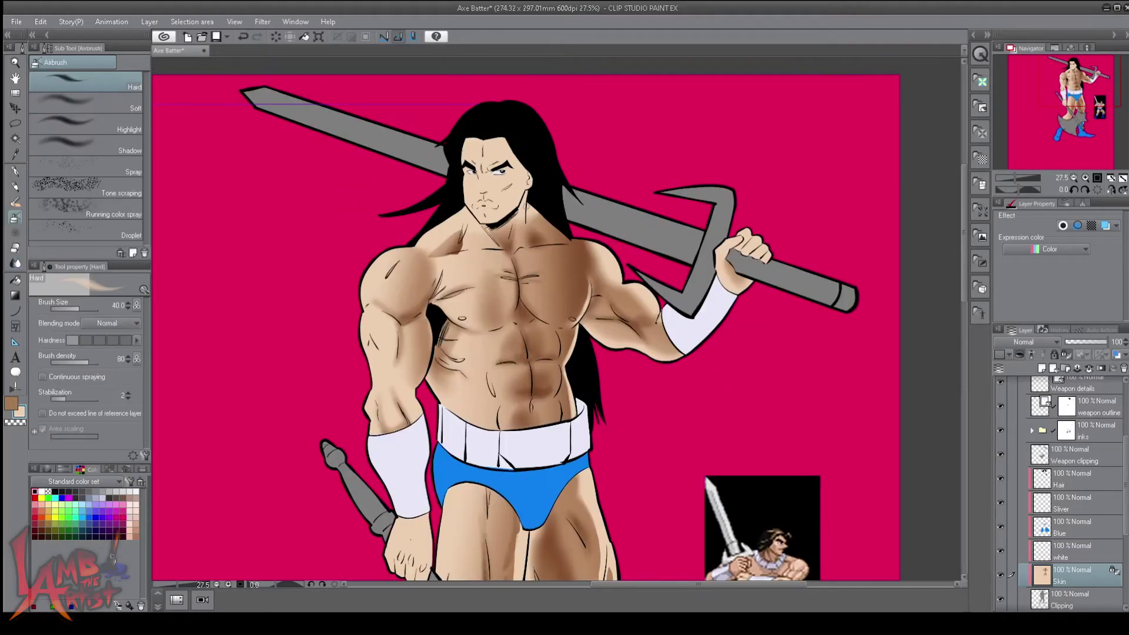
- Shade the forehead, cheek and jaw with the Shadow airbrush at size 30 in Multiply, blending the face shadows with Blur
key("ctrl+plus")
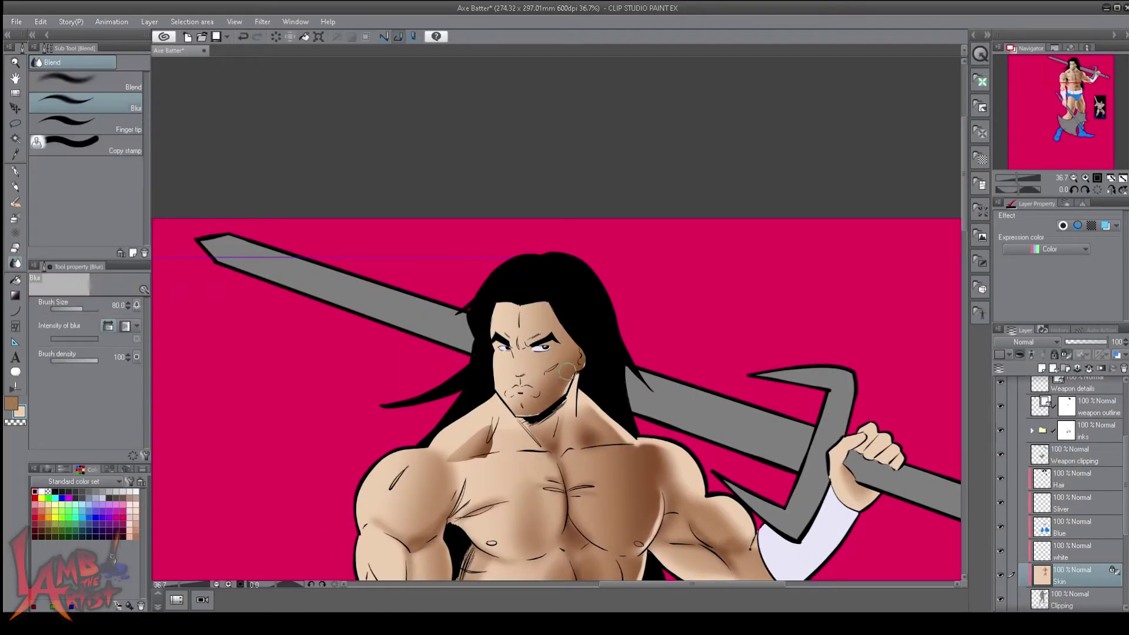
left_click(139, 147)
key("ctrl+plus")
key("ctrl+plus")
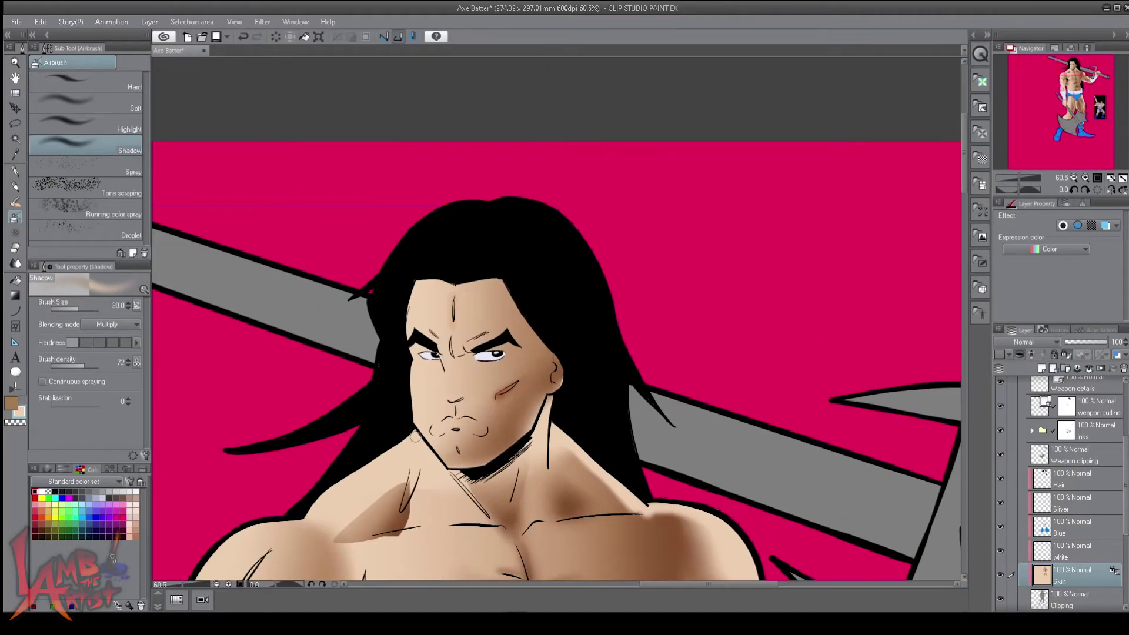
key("j")
key("b")
key("j")
key("b")
scroll(492, 413, "down", 4)
scroll(473, 213, "up", 4)
- Tidy the whites of the eyes on the white layer using the Hard eraser at size 15
key("e")
scroll(471, 213, "up", 1)
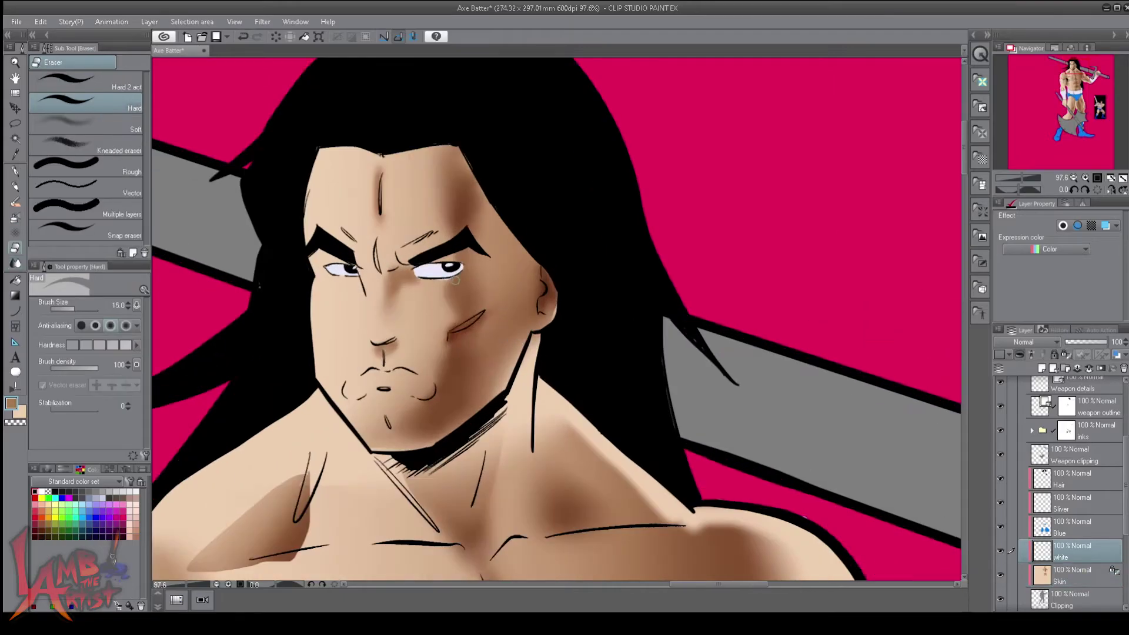
scroll(530, 294, "down", 4)
scroll(663, 327, "up", 2)
scroll(663, 327, "up", 1)
left_click_drag(663, 327, 670, 632)
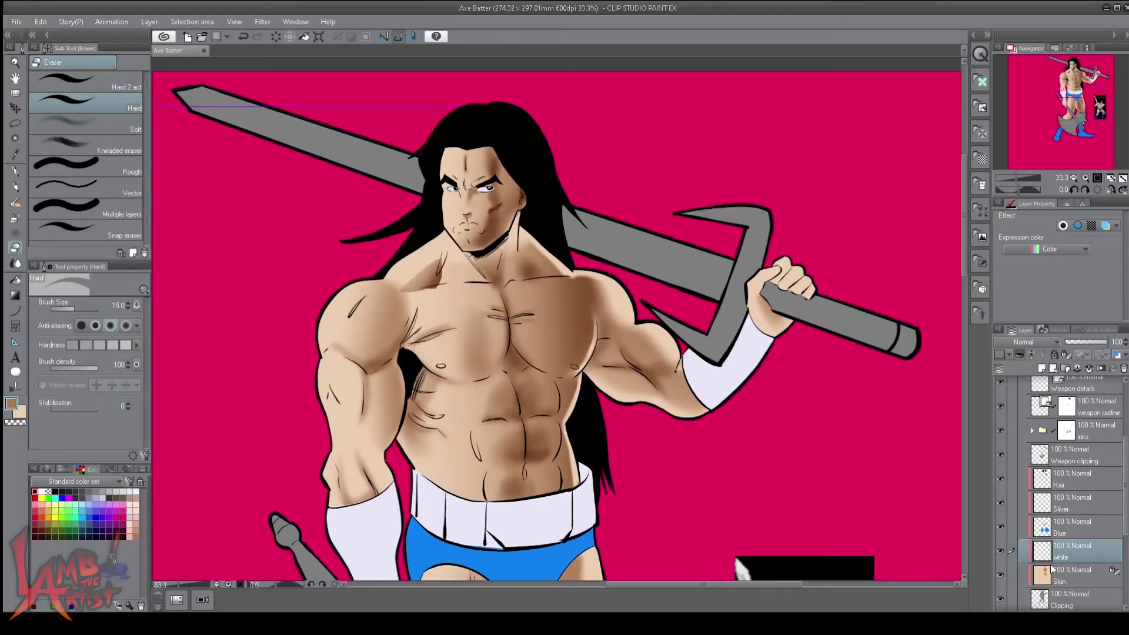
- Highlight the lit shoulder, pectoral and upper abdomen on the Skin layer with Lasso selections and a Color dodge gradient at opacity 41
left_click(1053, 575)
scroll(506, 306, "up", 1)
key("m")
mouse_move(500, 450)
left_mouse_down()
mouse_move(523, 454)
mouse_move(577, 421)
left_mouse_up()
key("b")
key("m")
key("ctrl+d")
scroll(408, 367, "up", 1)
key("g")
left_click_drag(408, 368, 361, 215)
left_click_drag(594, 382, 552, 424)
key("g")
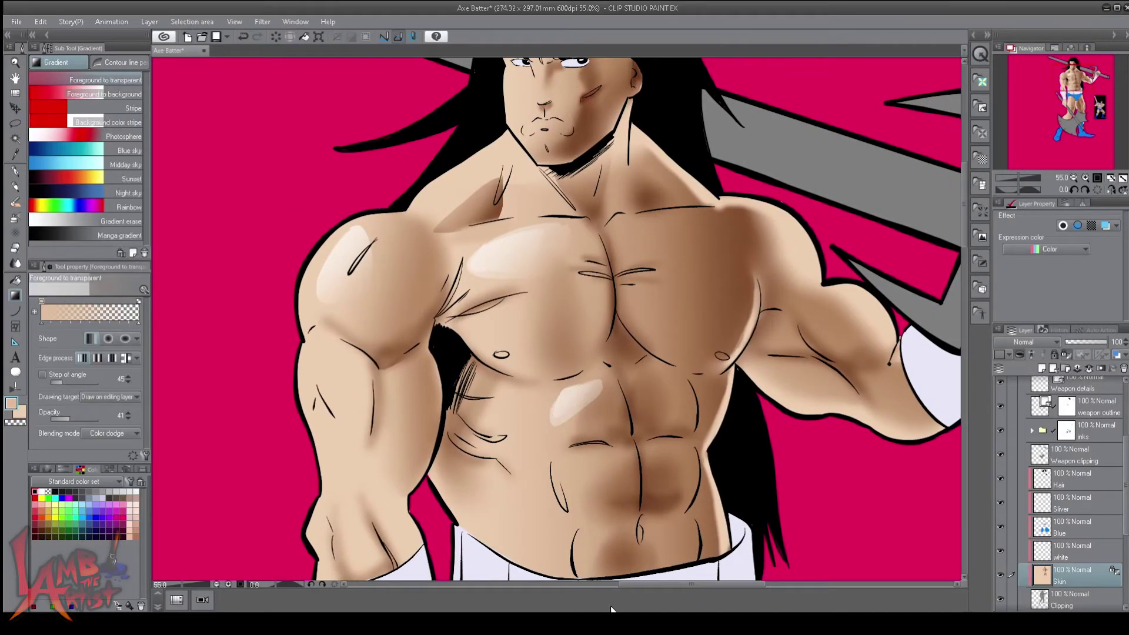
- Add Color dodge gradient highlights to the next abdominal muscle and the raised arm using Lasso selections
key("m")
left_click_drag(621, 446, 565, 487)
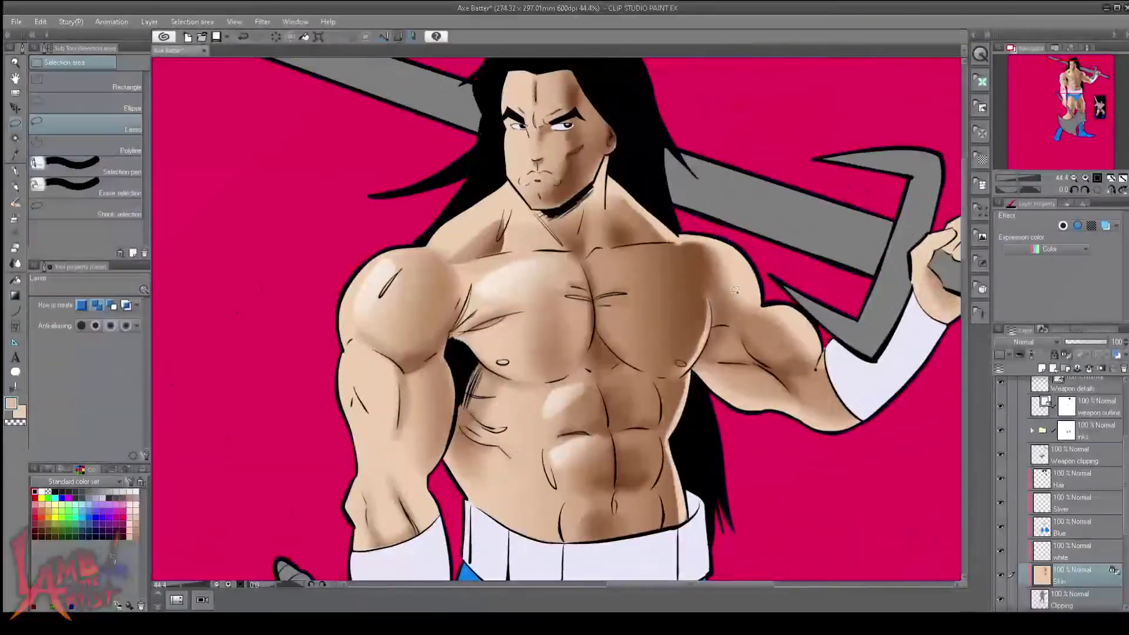
key("ctrl+d")
key("m")
key("g")
key("m")
key("g")
- Add Color dodge gradient highlights to the lowered arm's upper arm and forearm muscles using Lasso selections
key("m")
left_click_drag(374, 470, 406, 528)
key("ctrl+d")
key("g")
key("m")
key("ctrl+d")
key("g")
key("m")
key("g")
key("m")
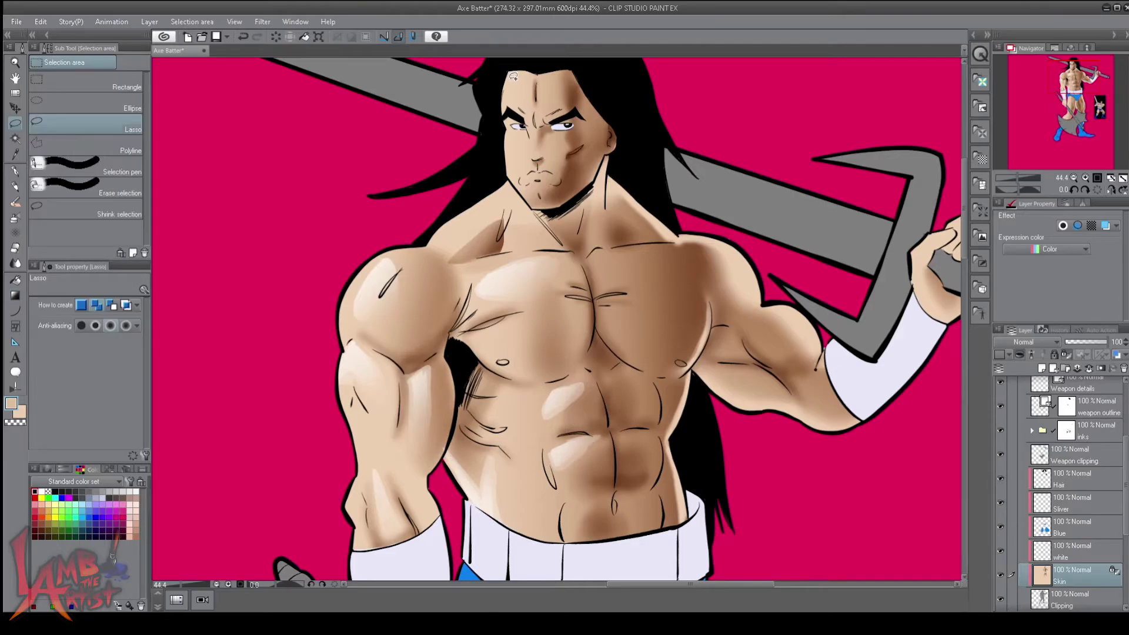
- Add gradient highlights to the forehead and the shaded pectoral, softening their edges with Blur
key("g")
left_click_drag(517, 71, 513, 159)
key("m")
key("g")
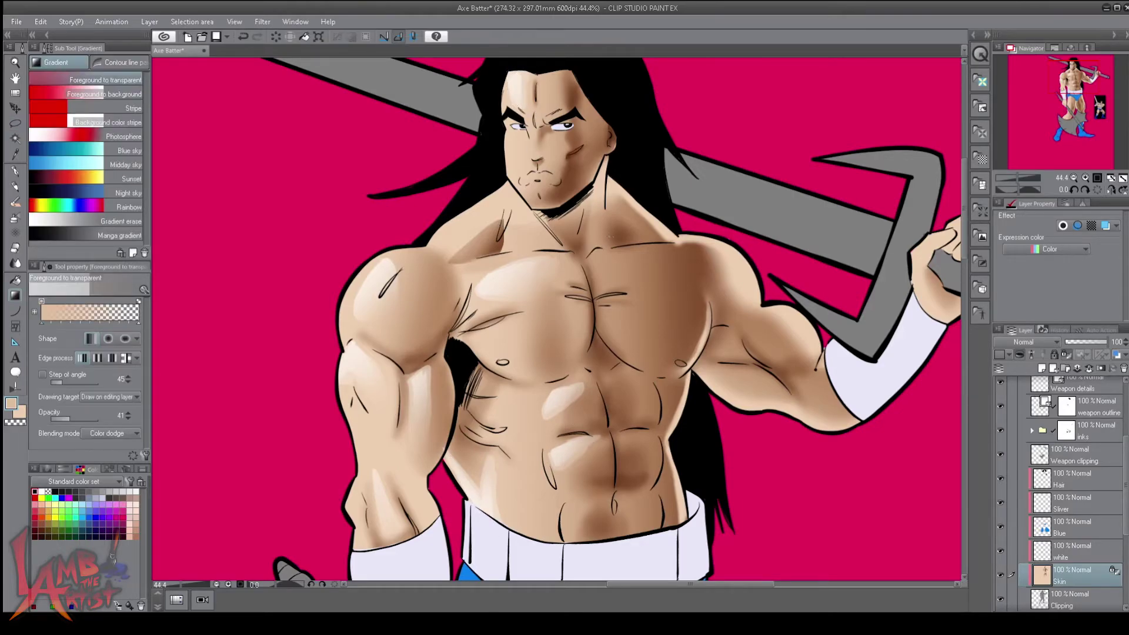
key("j")
key("ctrl+d")
key("g")
key("j")
key("g")
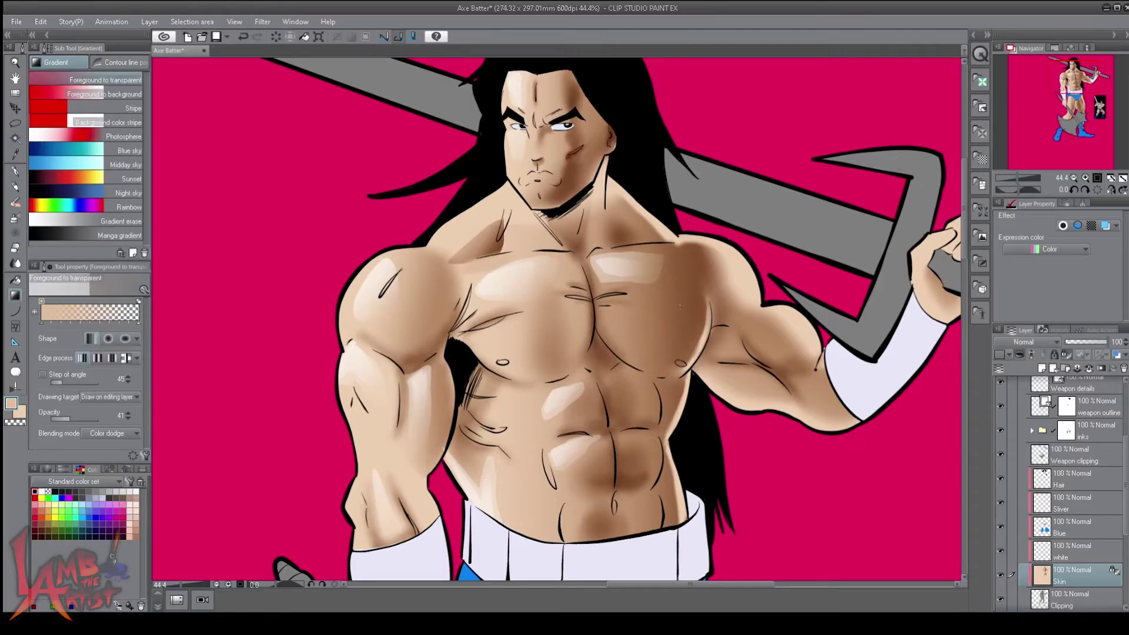
key("j")
- Switch to a reddish brown and shade the hand gripping the axe inside a Lasso selection
scroll(655, 382, "down", 1)
key("g")
key("b")
left_click(37, 143)
key("g")
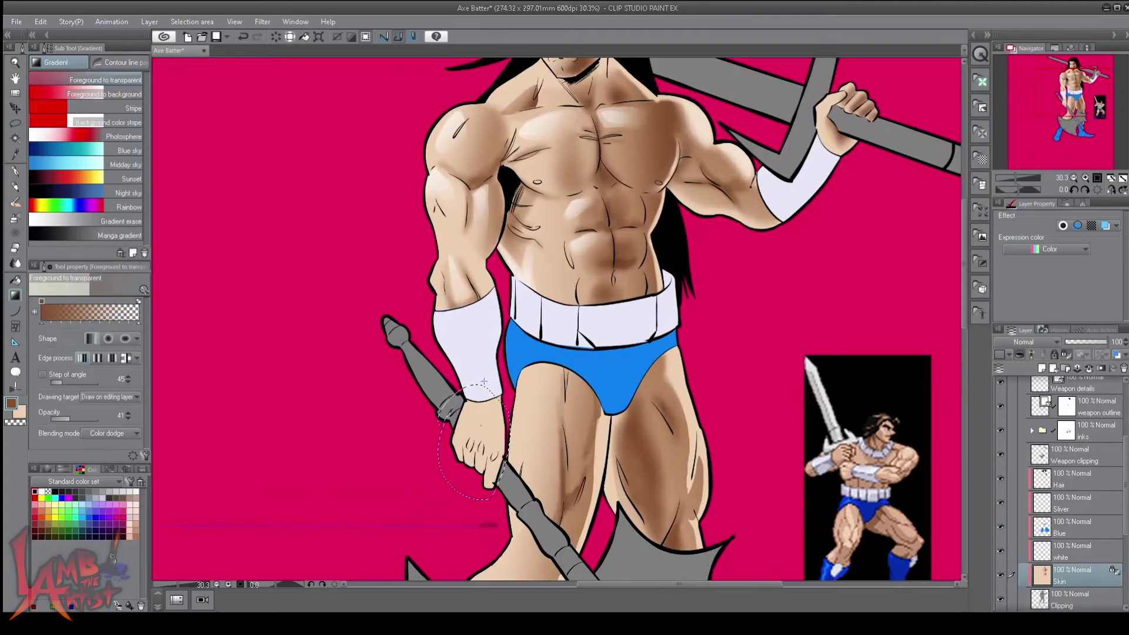
scroll(1021, 103, "down", 1)
left_click_drag(1026, 118, 1021, 103)
- Finish the gradient shading on the hand gripping the axe and soften it with Blur
key("j")
key("g")
key("j")
left_click_drag(586, 375, 555, 358)
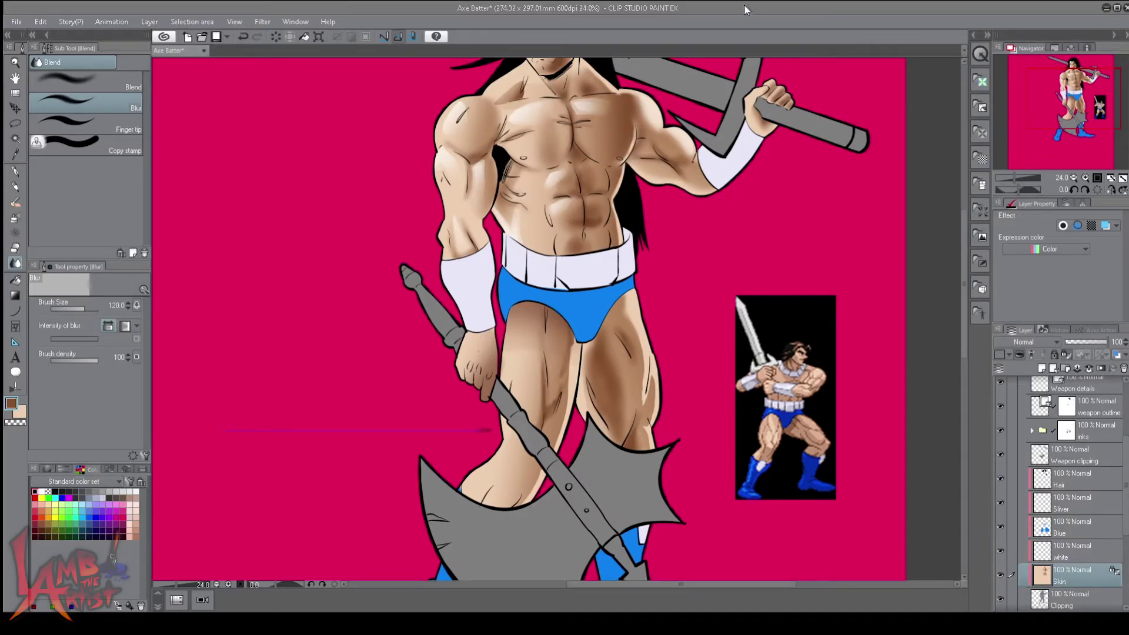
- Airbrush Multiply shadows and Color dodge highlights onto the legs on the Skin layer, soften them with Blur, and save
left_click_drag(436, 290, 337, 250)
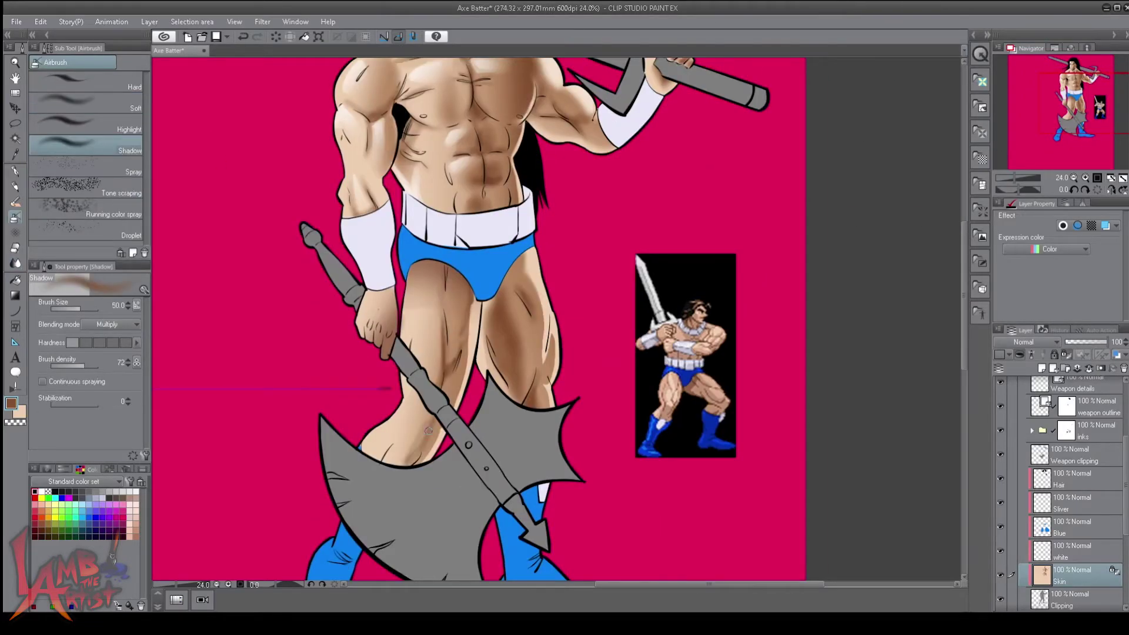
key("b")
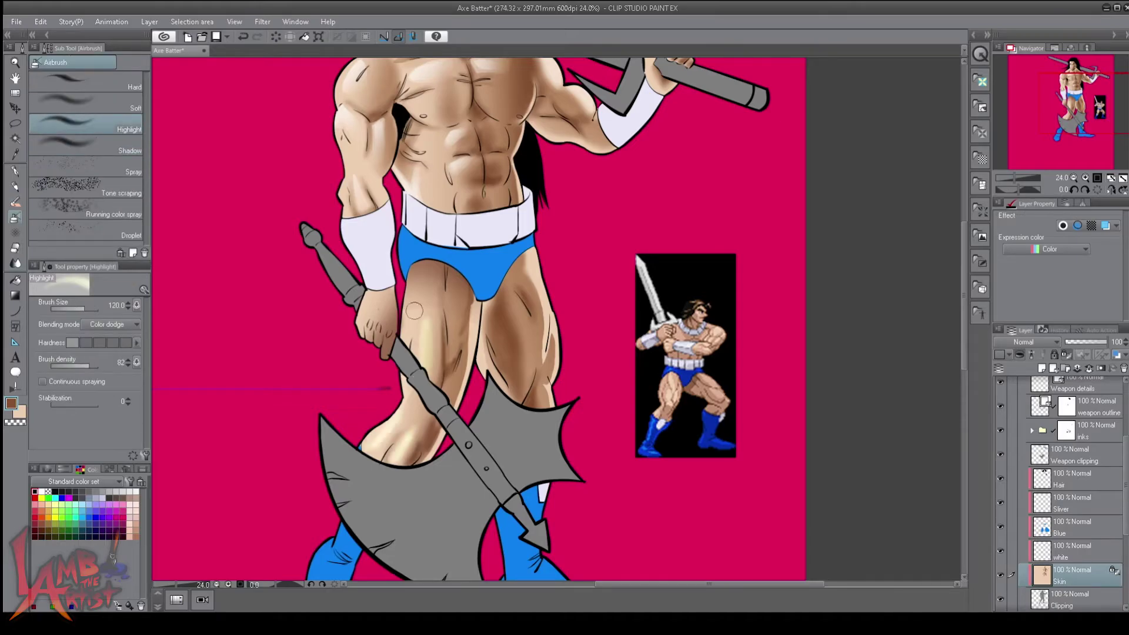
key("j")
scroll(620, 343, "down", 1)
key("ctrl+s")
- Add a clipped layer above Hair and apply a jagged white gradient shine to the hair, softened with Blur
scroll(664, 282, "up", 3)
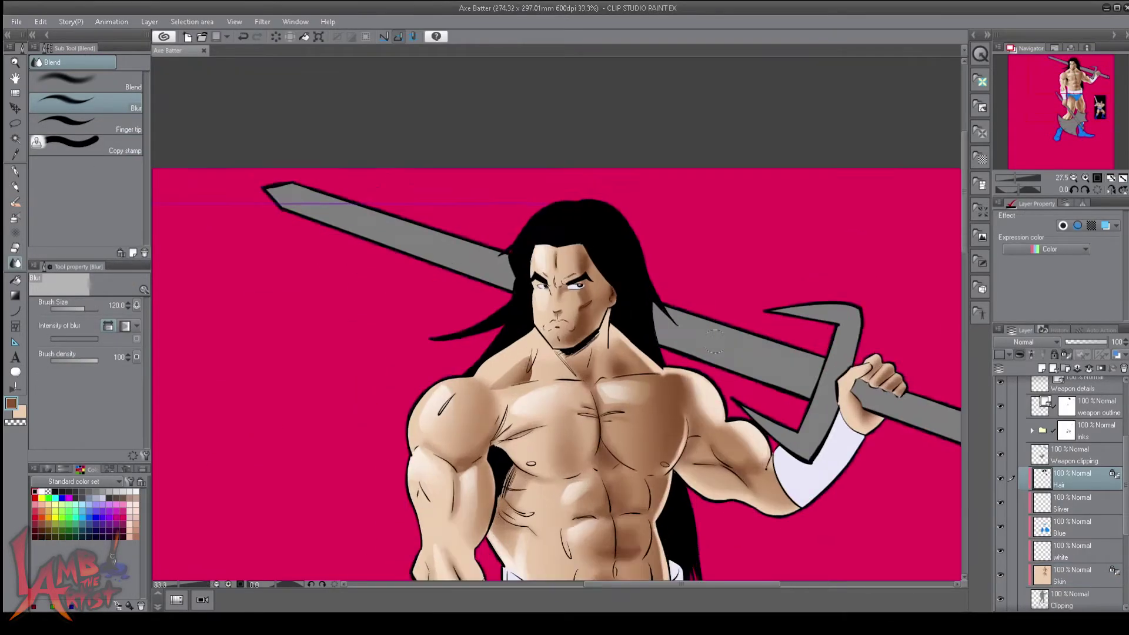
key("ctrl+shift+n")
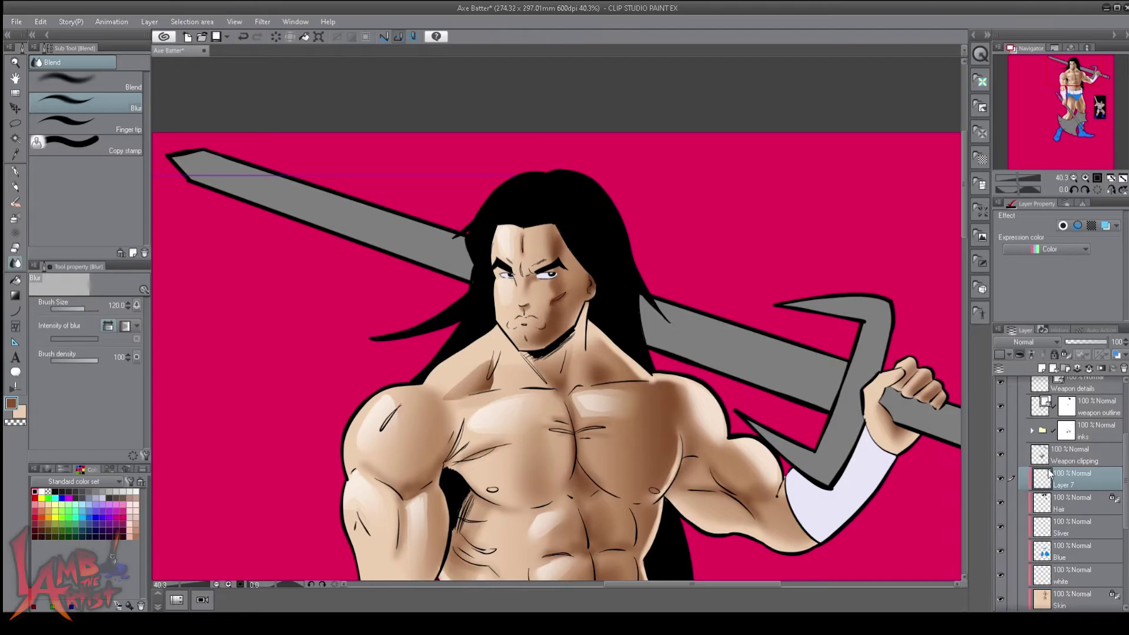
key("g")
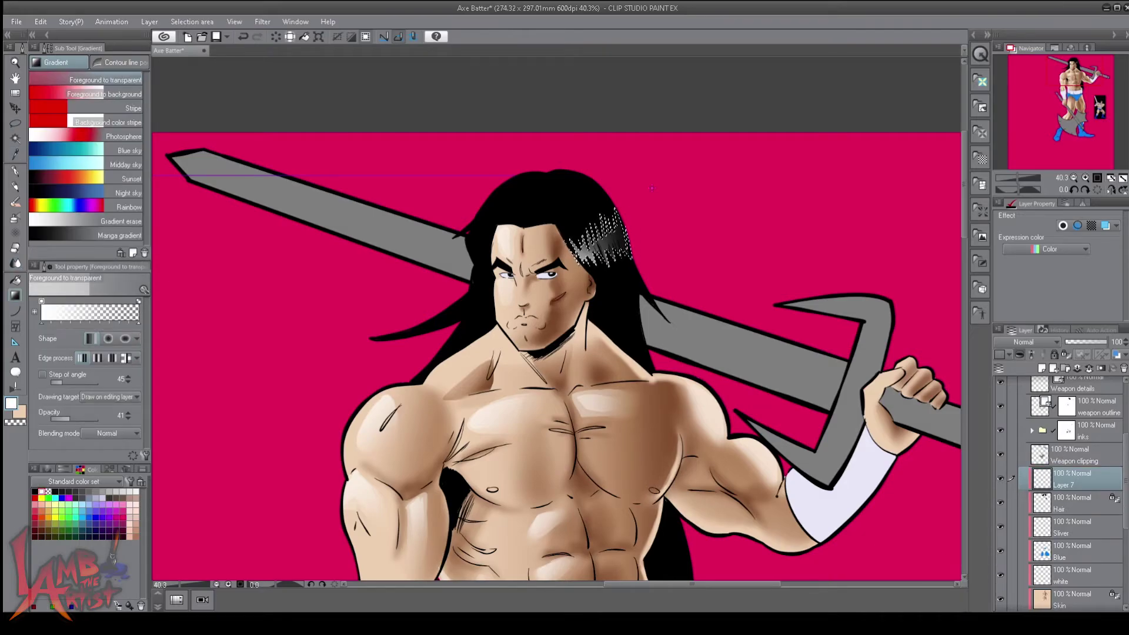
key("ctrl+d")
key("j")
scroll(810, 426, "down", 1)
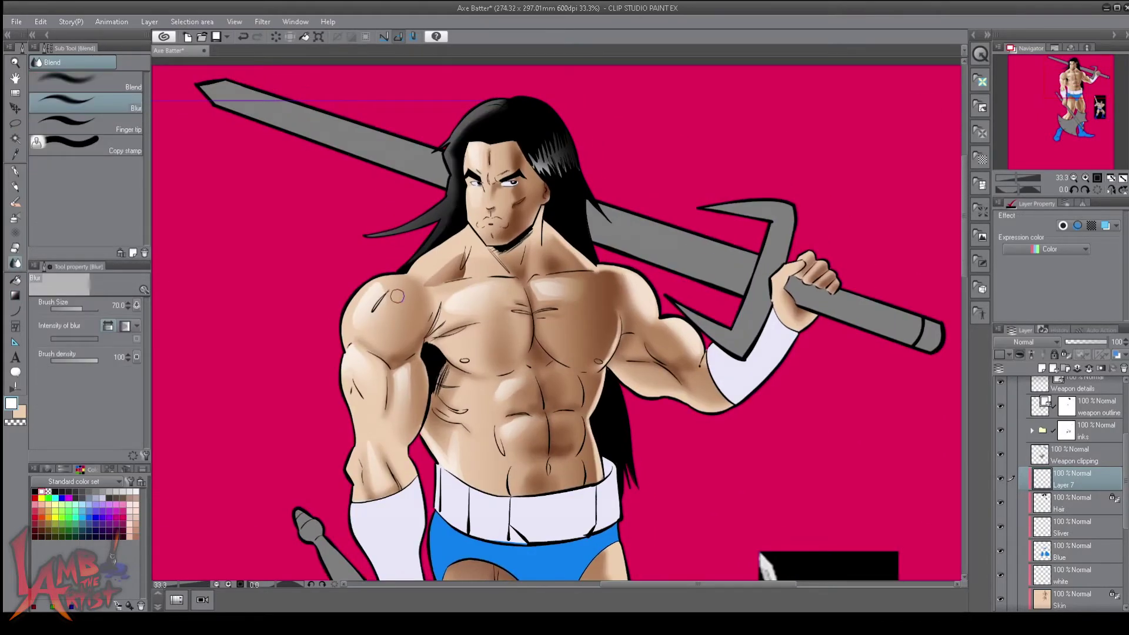
- Lock the Sliver layer's transparent pixels and shade the lowered arm's wristband and the belt with grey Multiply gradients at 78 opacity
key("alt+bracketleft")
key("alt+bracketleft")
left_click_drag(1080, 166, 1079, 173)
left_click(1066, 355)
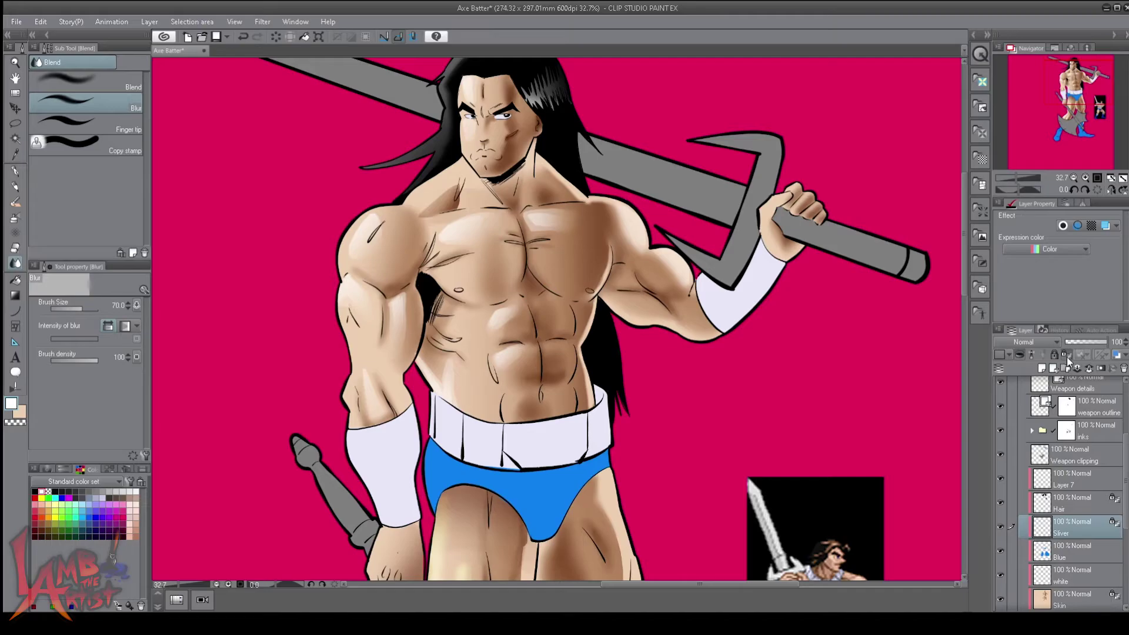
scroll(557, 318, "up", 1)
key("g")
left_click_drag(442, 303, 457, 597)
key("ctrl+d")
scroll(447, 414, "down", 2)
scroll(600, 322, "up", 2)
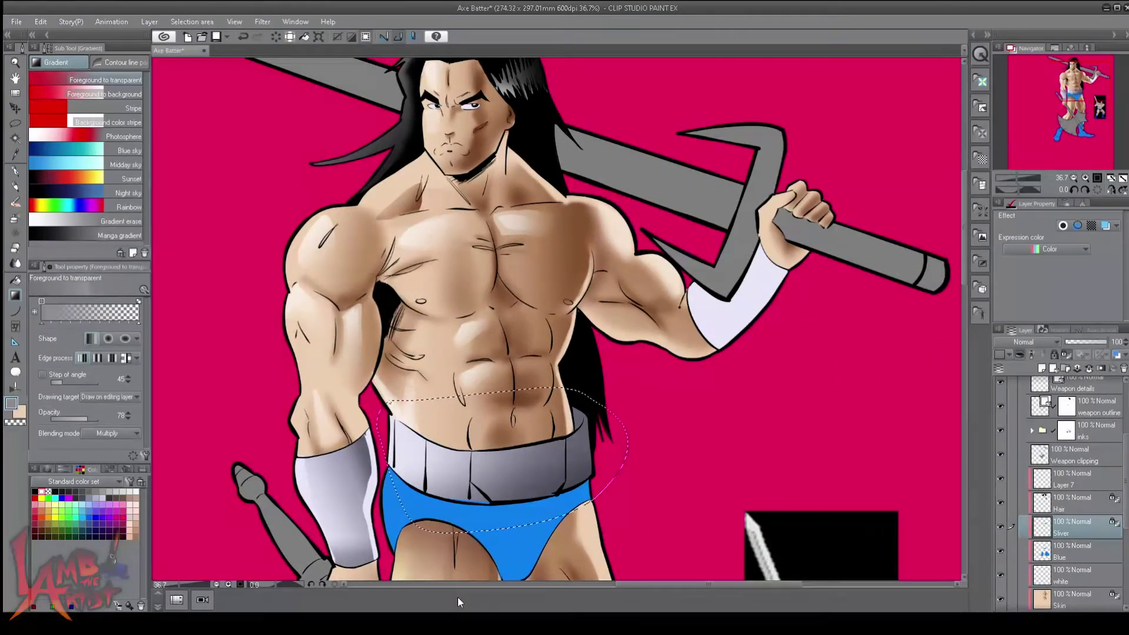
- Deepen the belt plates' edges with the Shadow airbrush at size 50 in Multiply mode and soften the shading with Blur
key("b")
left_click(86, 144)
left_click_drag(426, 471, 559, 479)
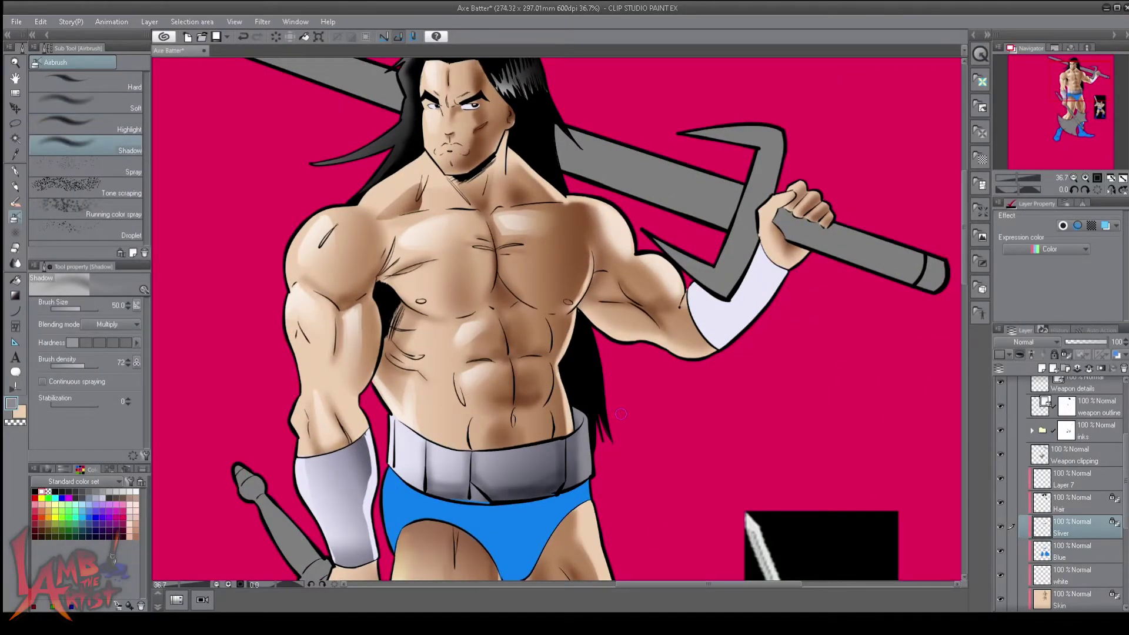
left_click_drag(400, 447, 582, 470)
left_click_drag(468, 494, 488, 498)
key("j")
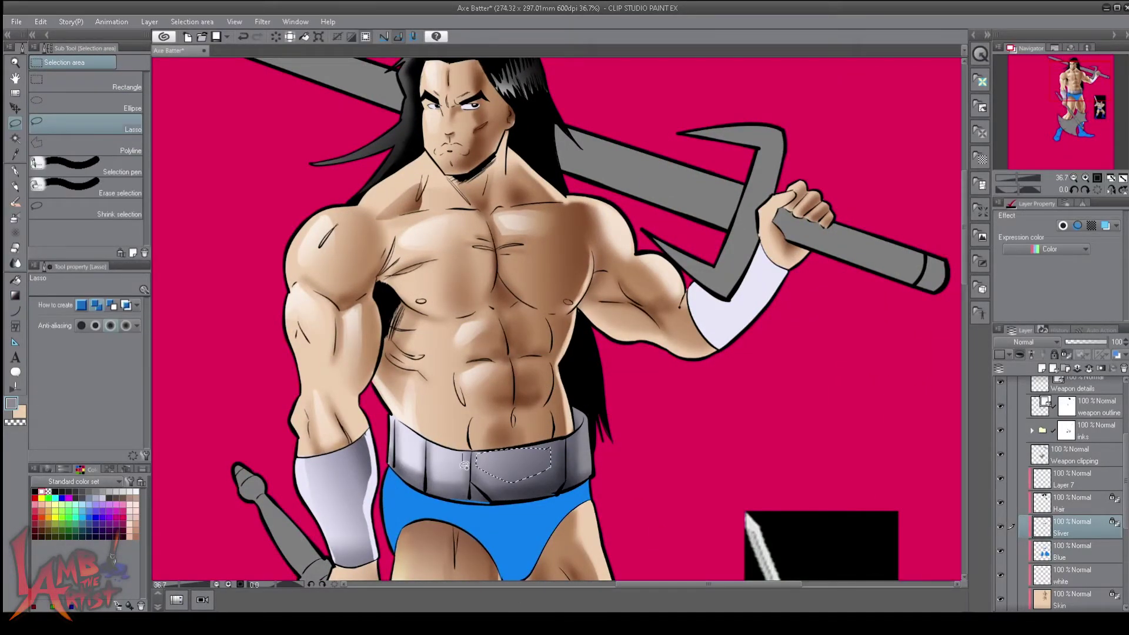
- Add bright gradient highlights to the belt plates inside Lasso selections and soften their edges with Blur
key("g")
left_click_drag(482, 453, 517, 471)
key("j")
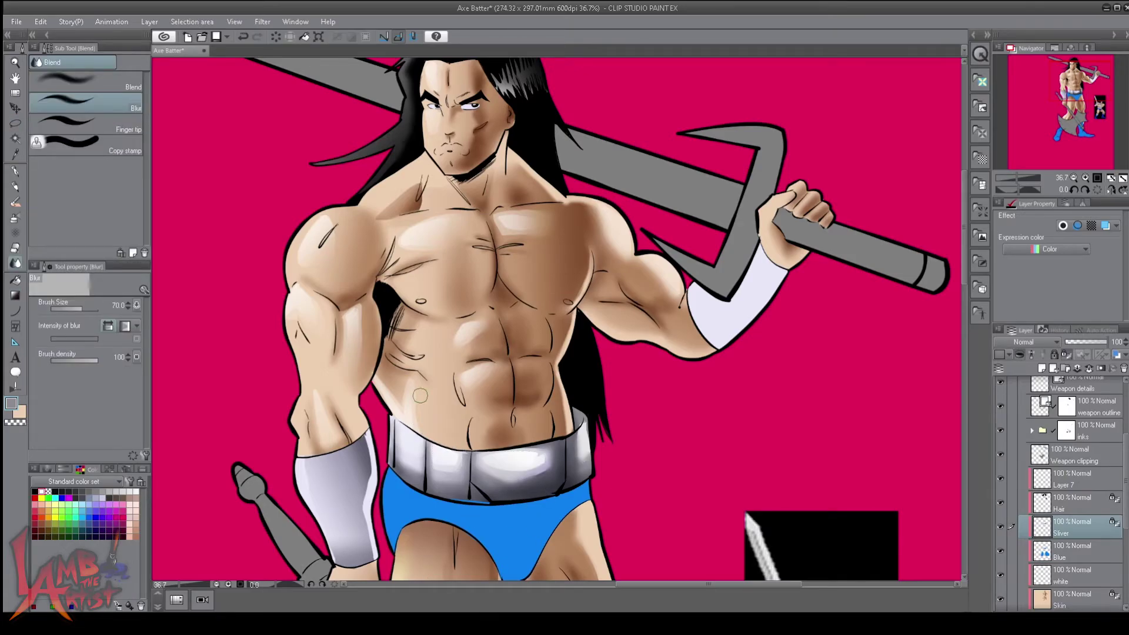
- Add a gradient highlight strip to the lowered arm's wristband and shade the raised arm's wristband with a Multiply gradient
key("ctrl+minus")
key("m")
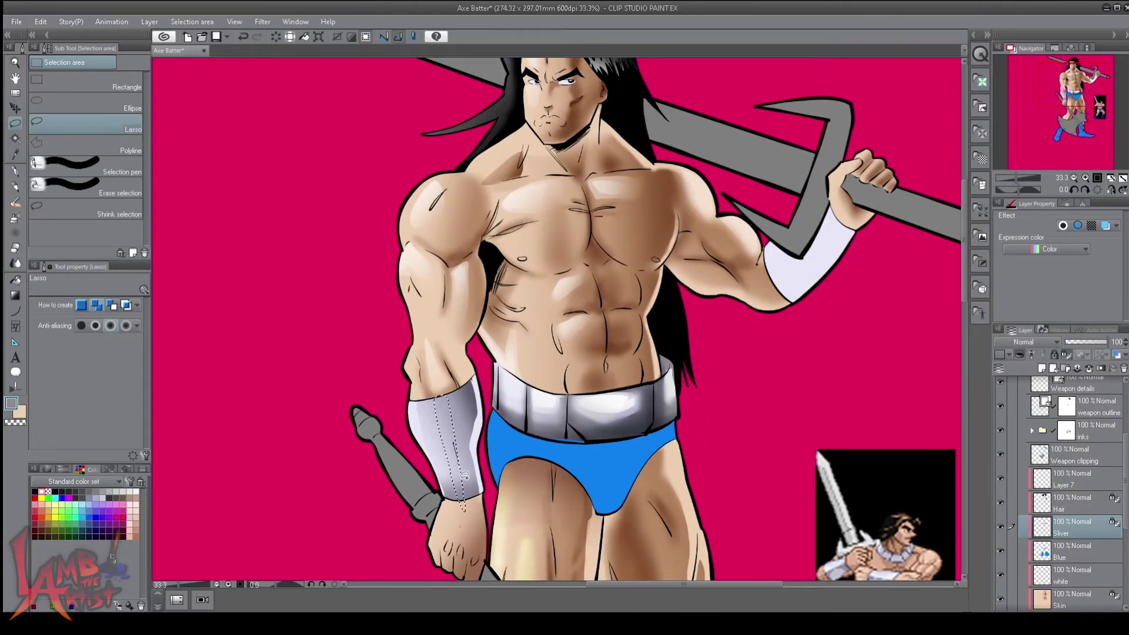
key("g")
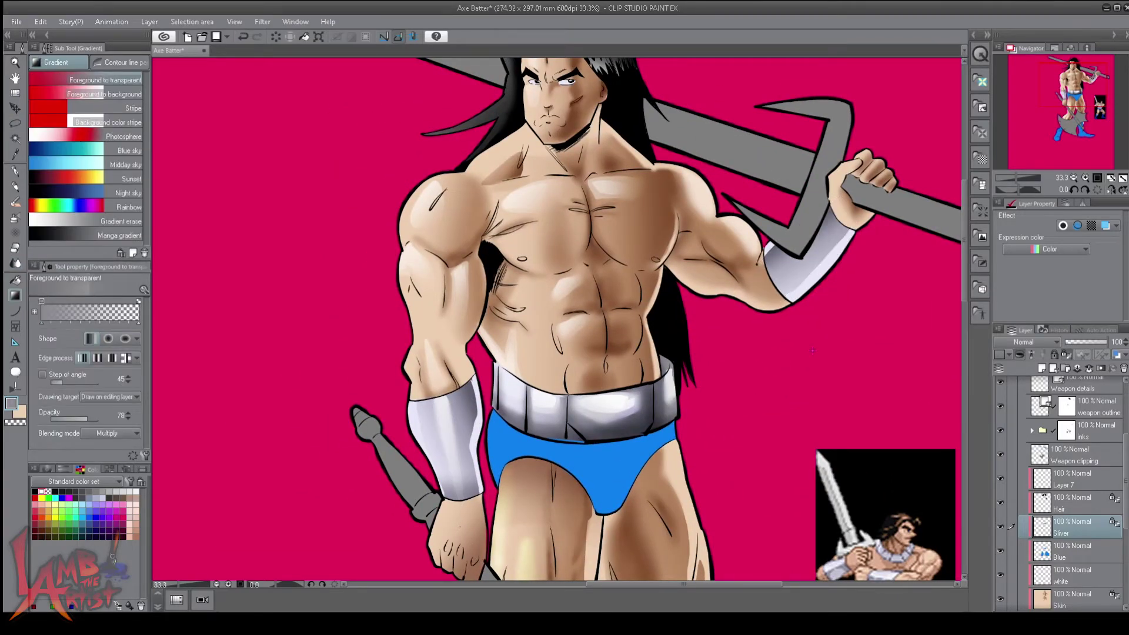
scroll(613, 349, "down", 2)
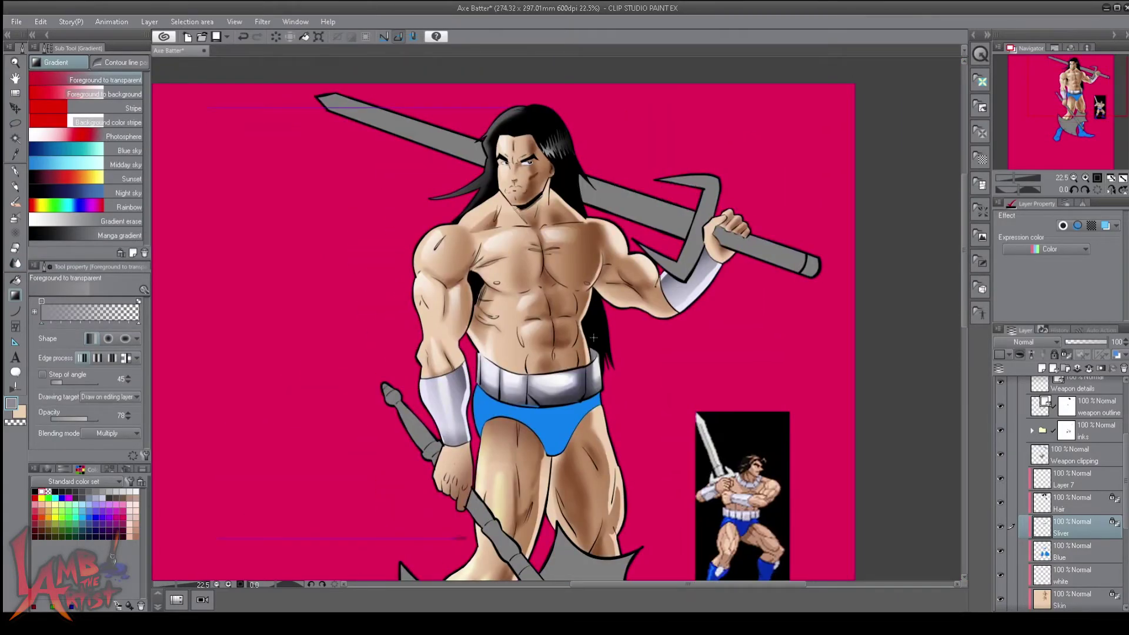
- Sample the briefs' blue and shade the briefs and boots on the Blue layer with dark blue Multiply gradients
scroll(593, 338, "down", 10)
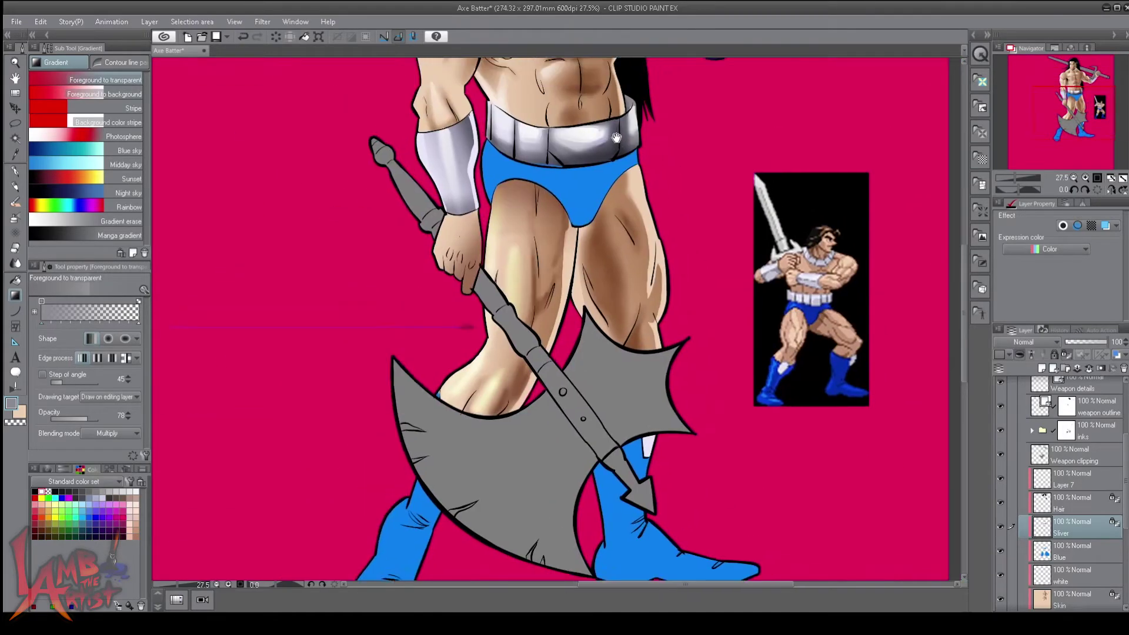
scroll(585, 189, "up", 1)
key("i")
left_click(585, 188)
key("g")
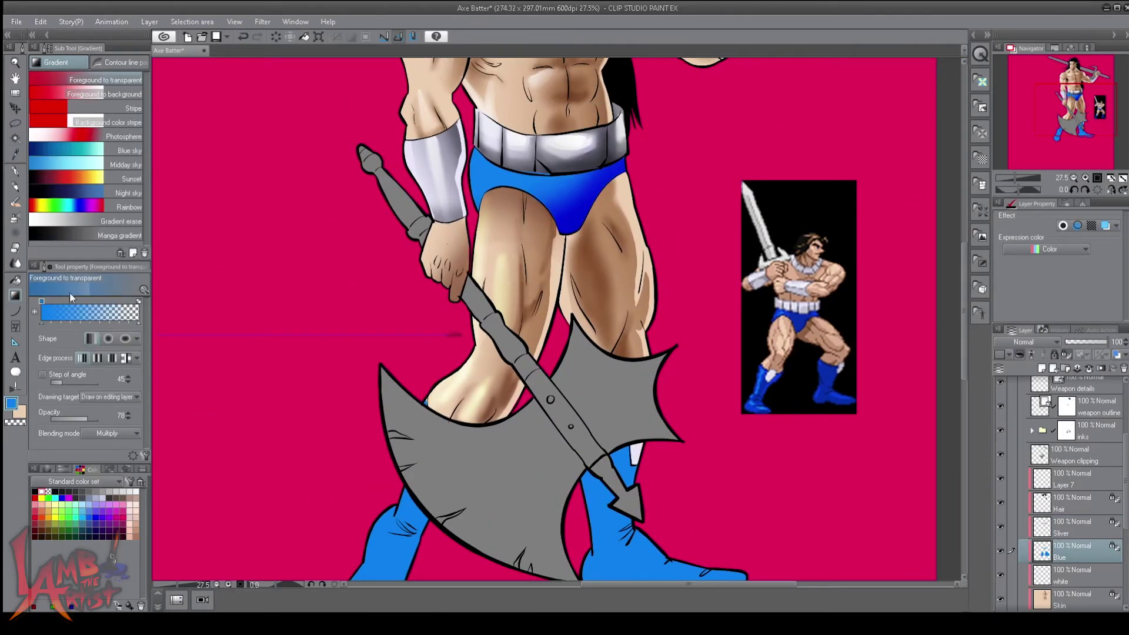
left_click_drag(588, 411, 667, 293)
left_click_drag(447, 505, 500, 388)
left_click_drag(806, 465, 672, 359)
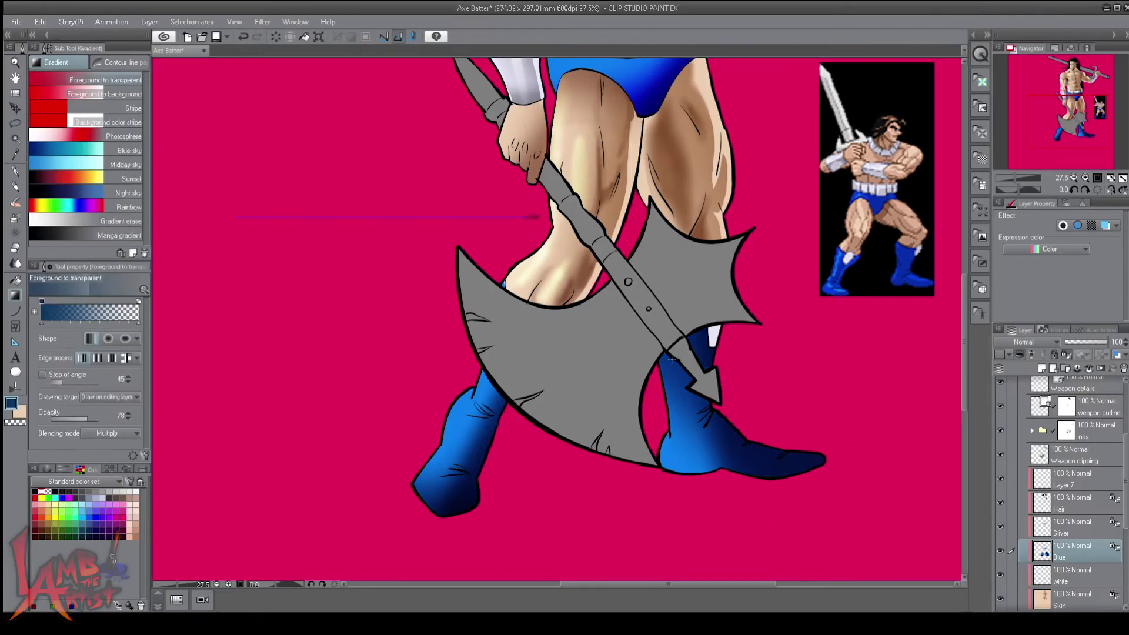
- Refine the boot shading with the Soft airbrush at size 50 and add a cyan gradient highlight to the briefs
key("b")
scroll(526, 511, "down", 2)
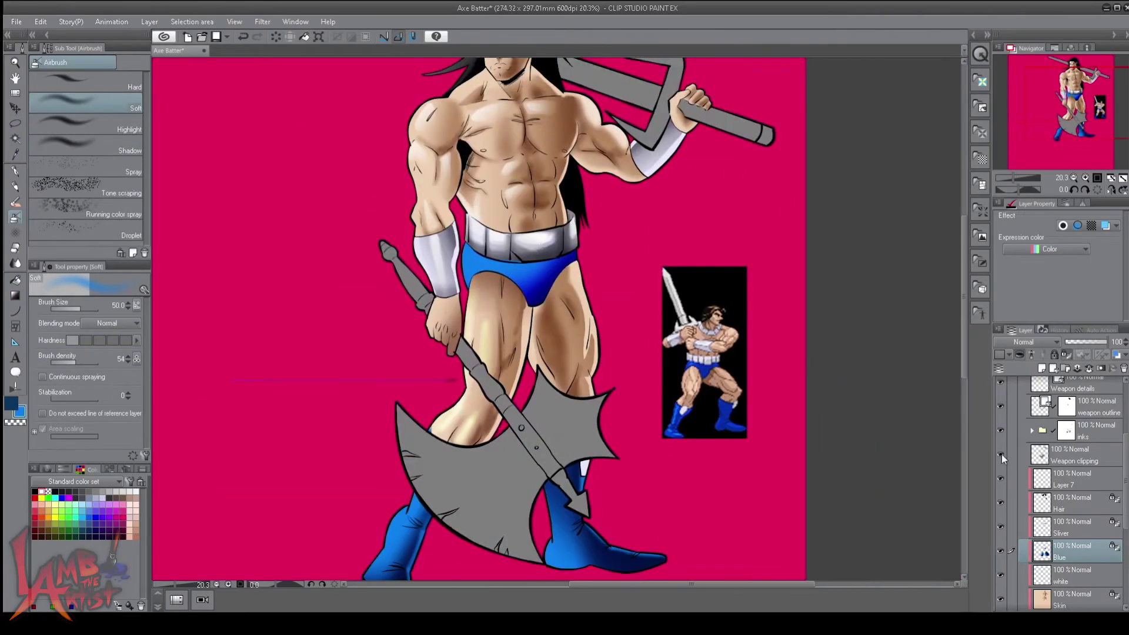
scroll(456, 250, "up", 2)
key("g")
scroll(505, 183, "down", 1)
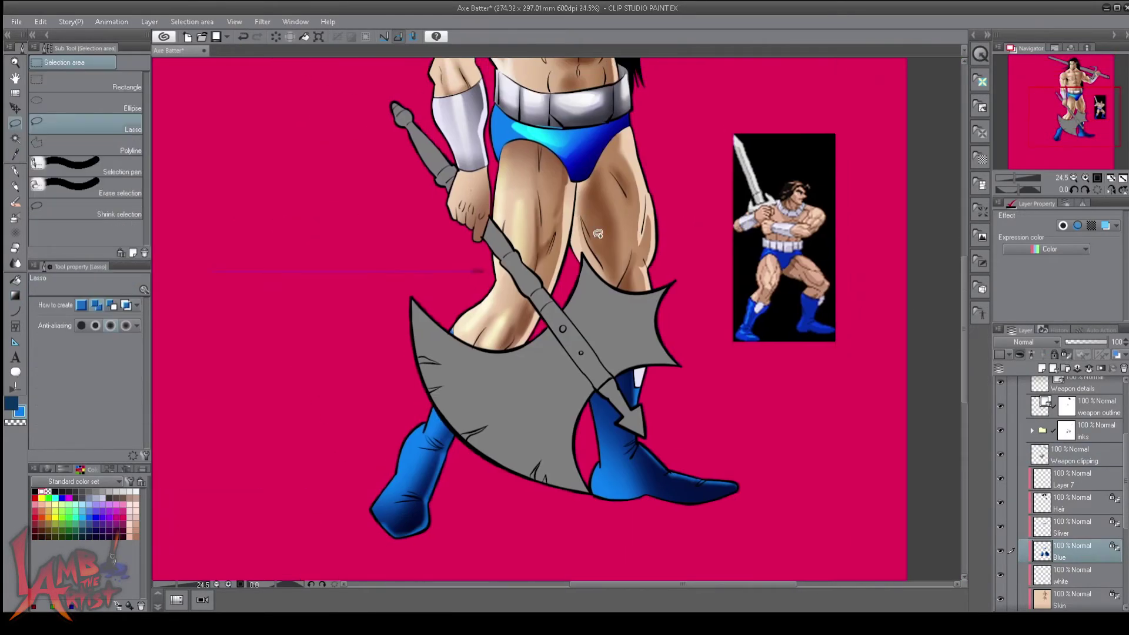
key("b")
key("g")
mouse_move(639, 206)
left_mouse_down()
mouse_move(566, 473)
mouse_move(566, 294)
left_mouse_up()
scroll(566, 472, "down", 1)
- Add a clipped layer above Weapon clipping and darken the axe and sword with dark grey gradients at 78 opacity
left_click(1042, 368)
key("i")
key("g")
left_click_drag(568, 386, 371, 574)
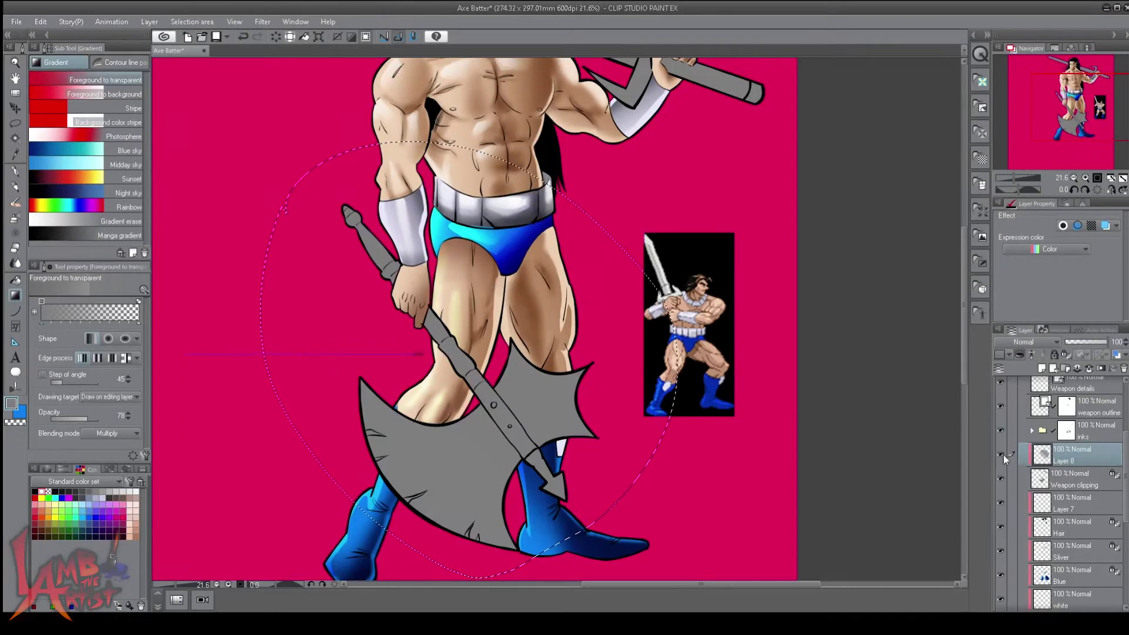
key("d")
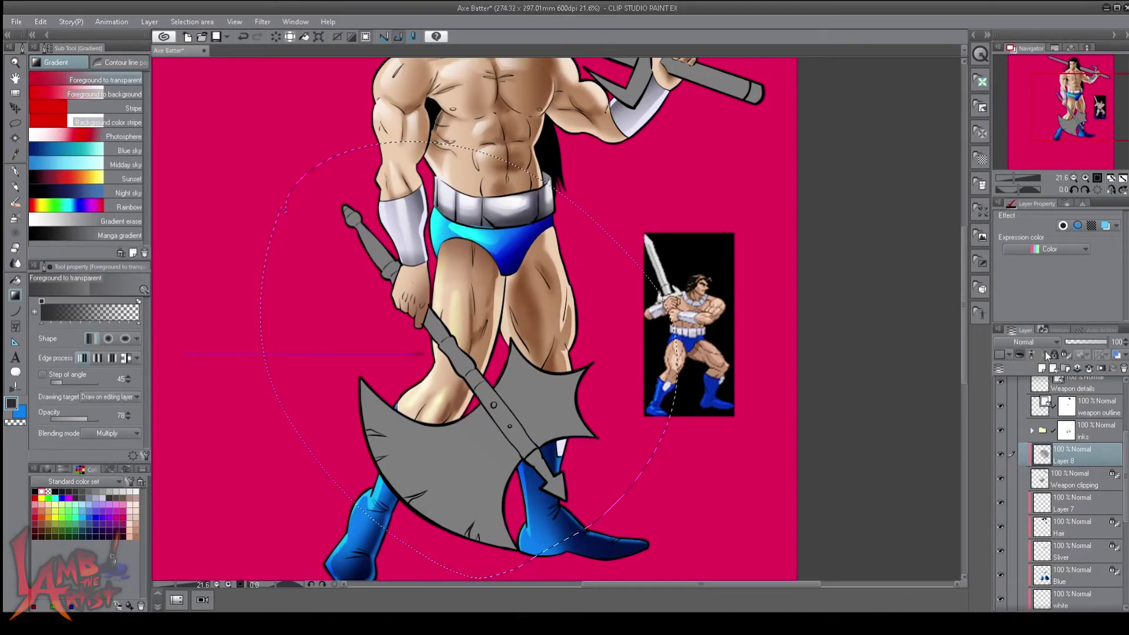
left_click_drag(374, 553, 374, 553)
left_click_drag(387, 329, 364, 547)
key("ctrl+d")
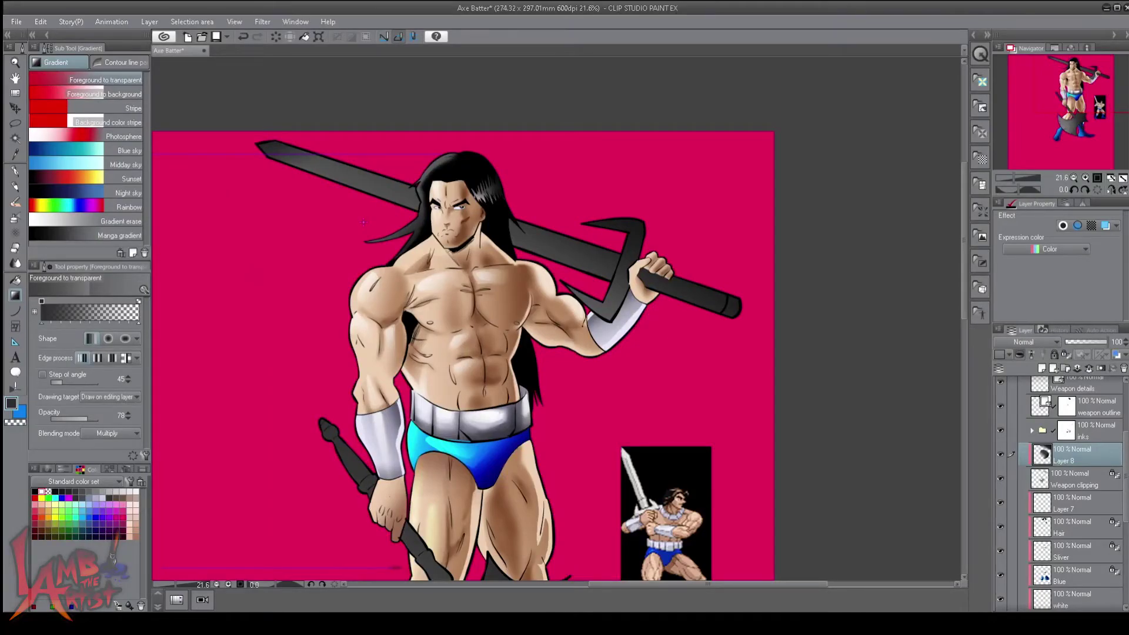
- Add dark diagonal gradient bands across the sword blade and soften them with Blur at size 50
key("j")
key("g")
key("j")
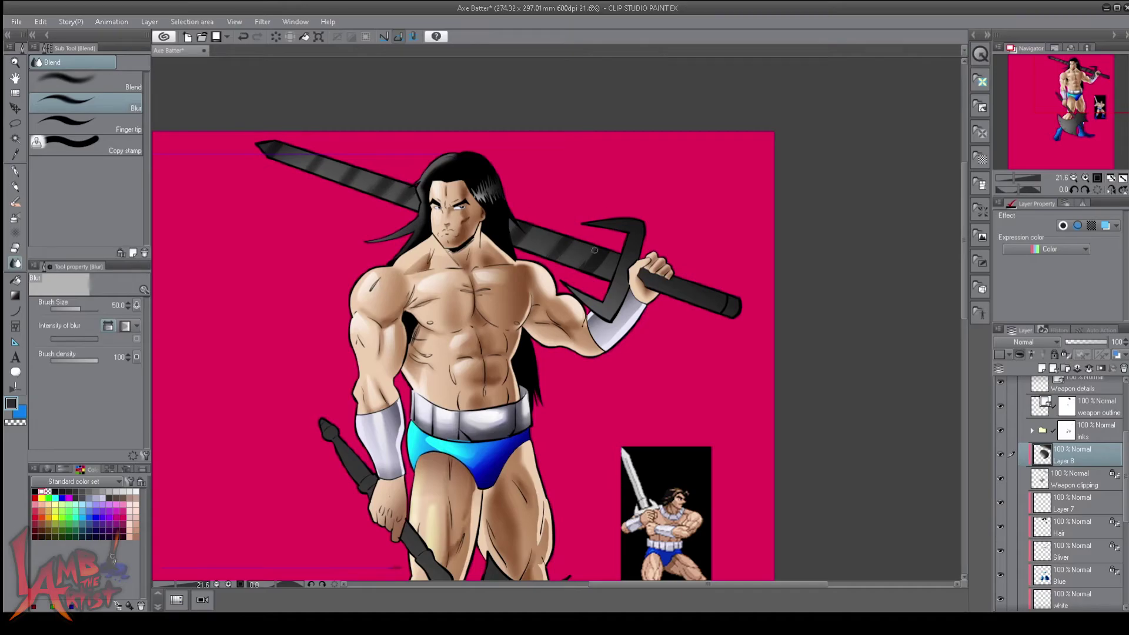
- Fill diagonal selections across the sword blade with white Normal-mode gradient reflections and blend them with Blur at size 100
key("ctrl+shift+d")
key("g")
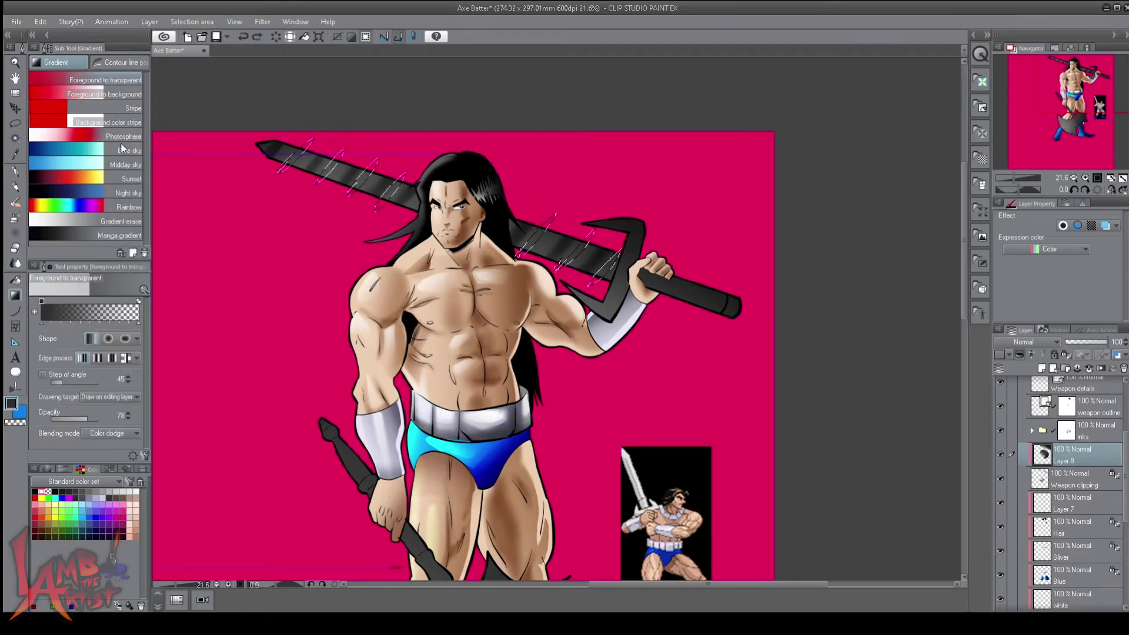
left_click(42, 491)
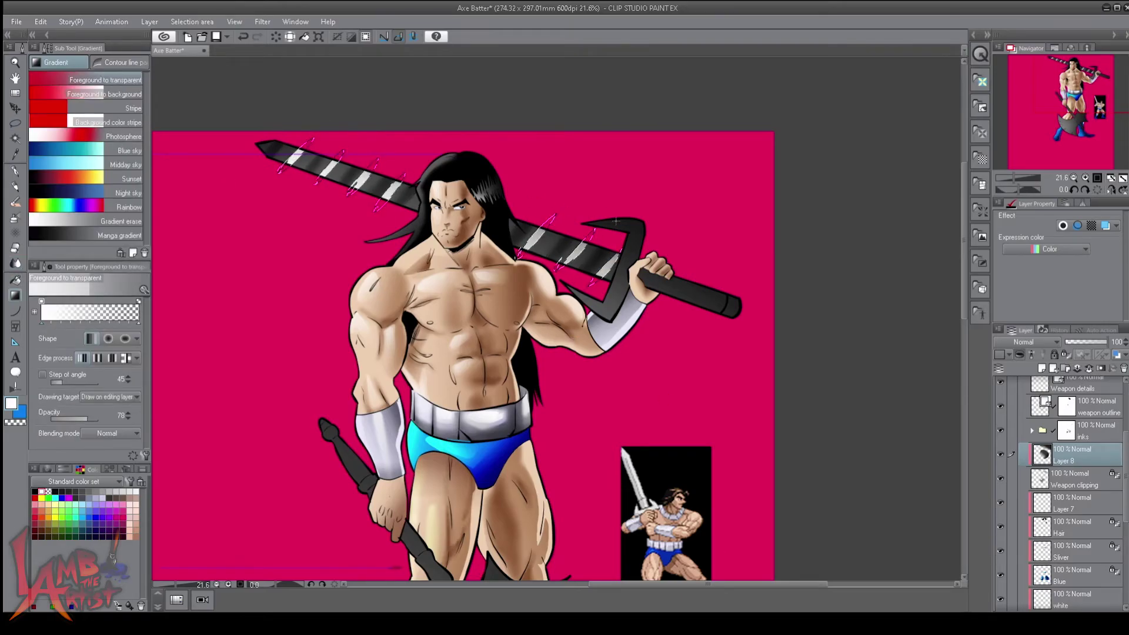
key("j")
key("ctrl+d")
scroll(591, 278, "down", 1)
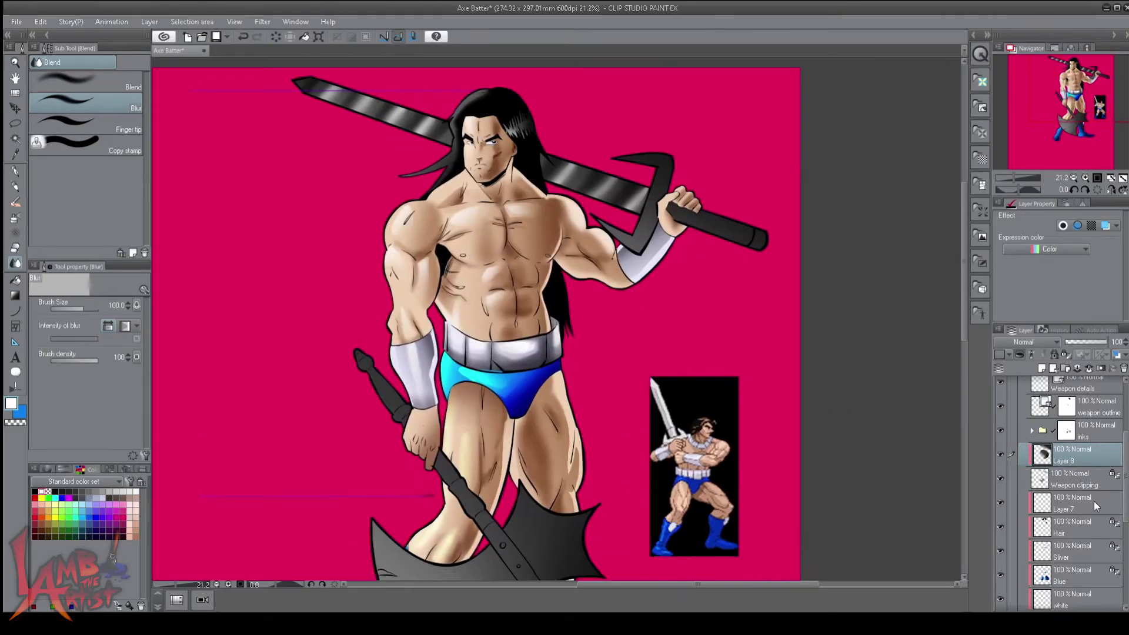
- Add white gradient streaks across the axe blade inside narrow Lasso selections and soften them with Blur at size 100
left_click_drag(1070, 94, 1071, 121)
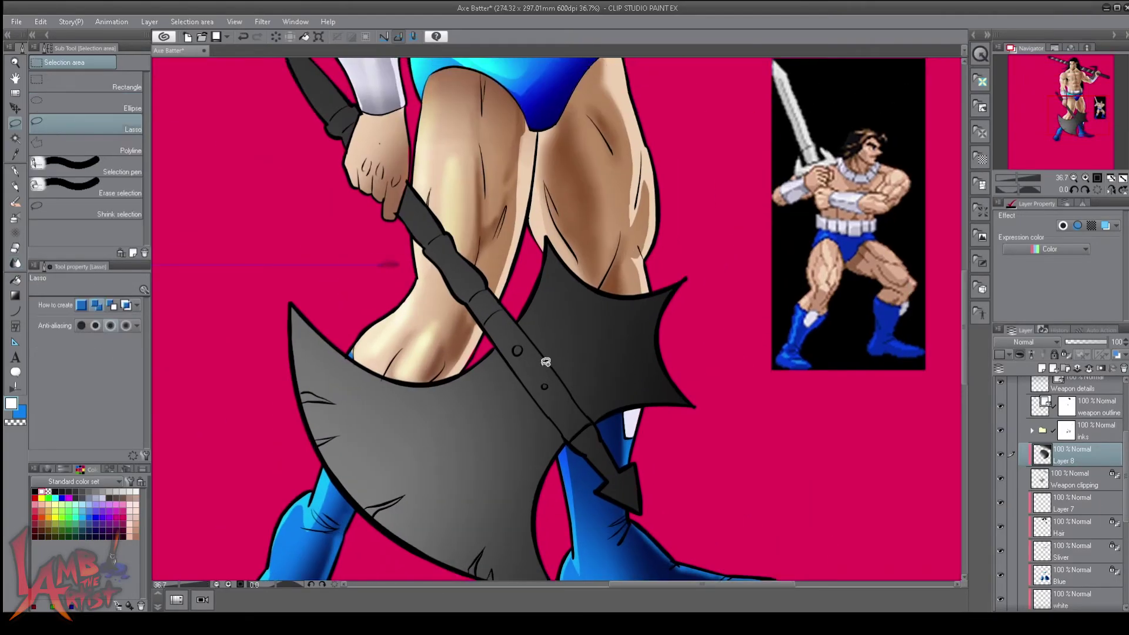
scroll(695, 348, "up", 1)
key("g")
left_click_drag(361, 329, 411, 488)
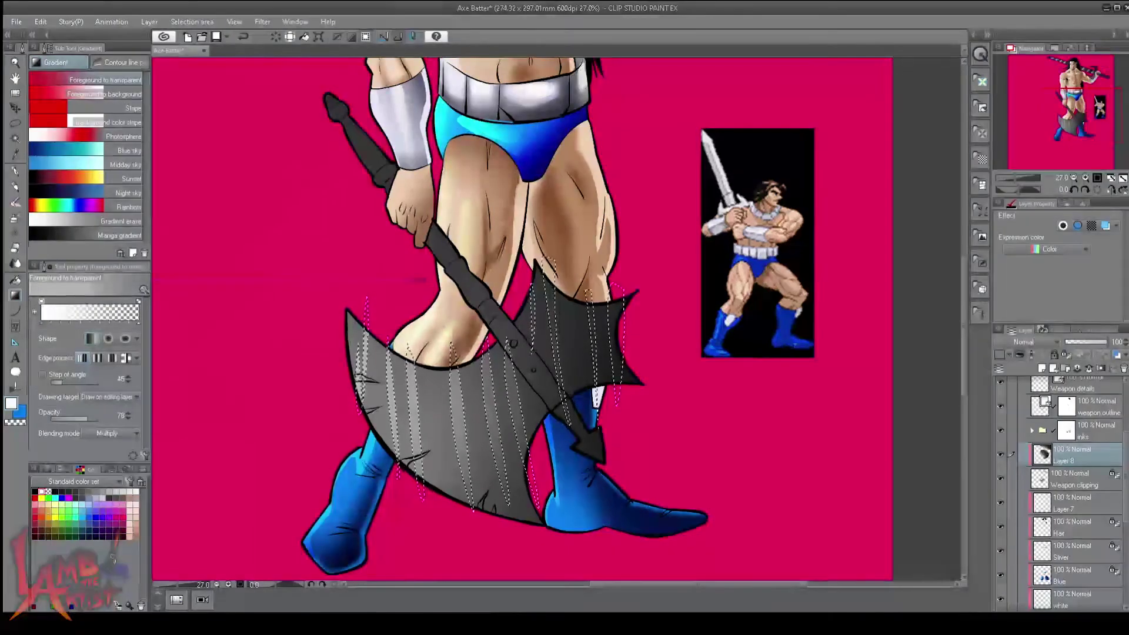
key("ctrl+d")
key("j")
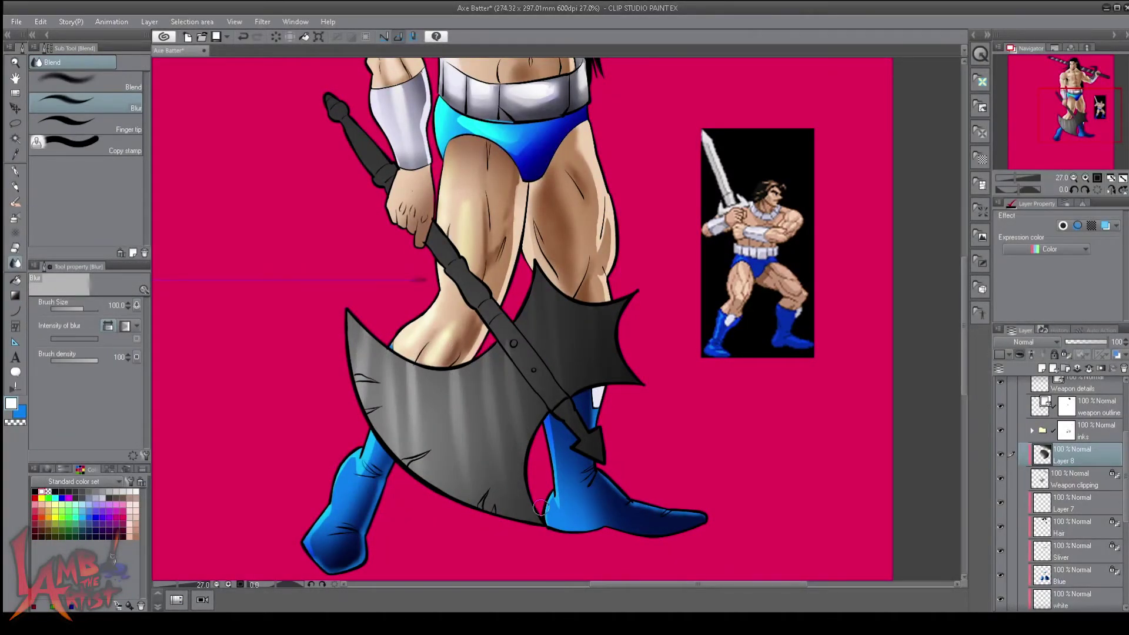
- Airbrush soft grey edge highlights onto the axe at size 60, darken the sword handle to black, and save
scroll(637, 302, "down", 2)
key("b")
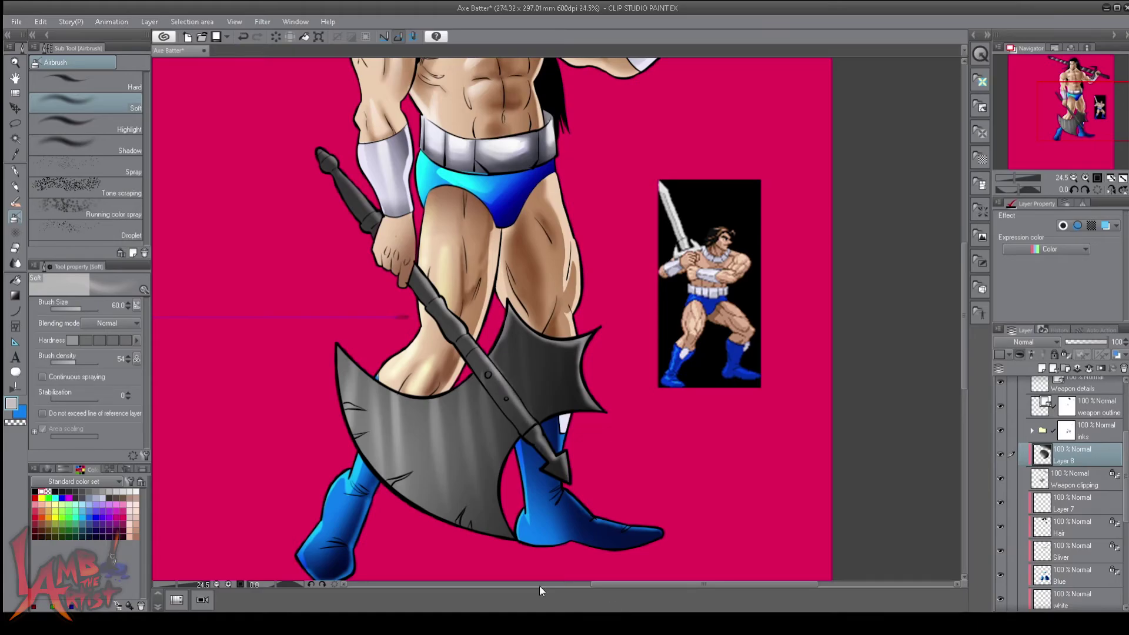
scroll(538, 585, "down", 2)
left_click(1089, 81)
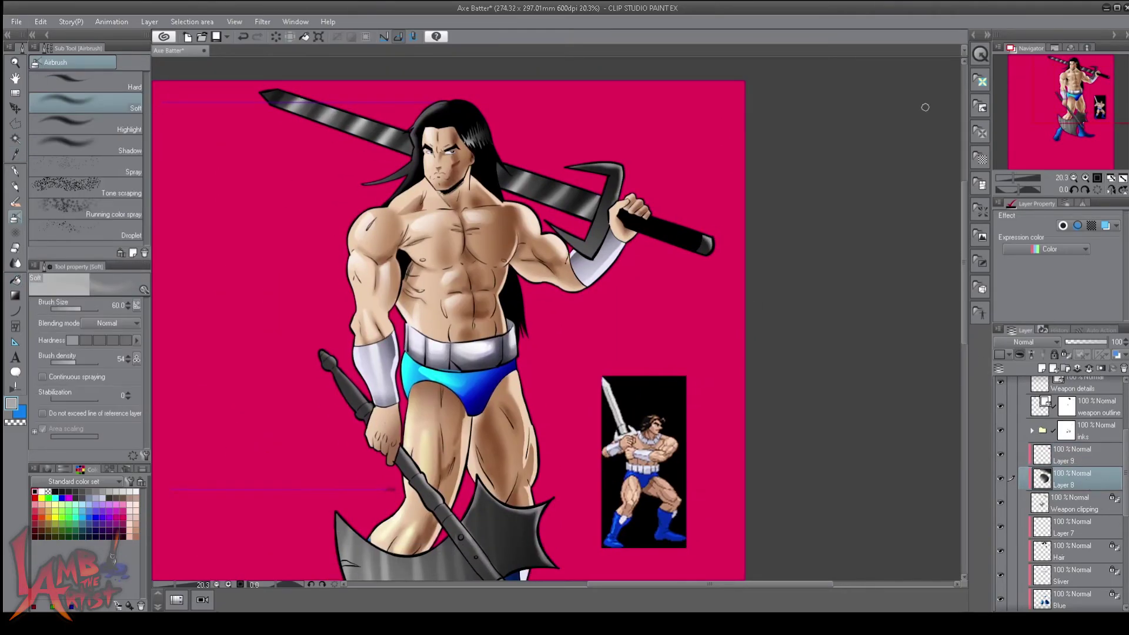
scroll(869, 151, "down", 3)
key("ctrl+s")
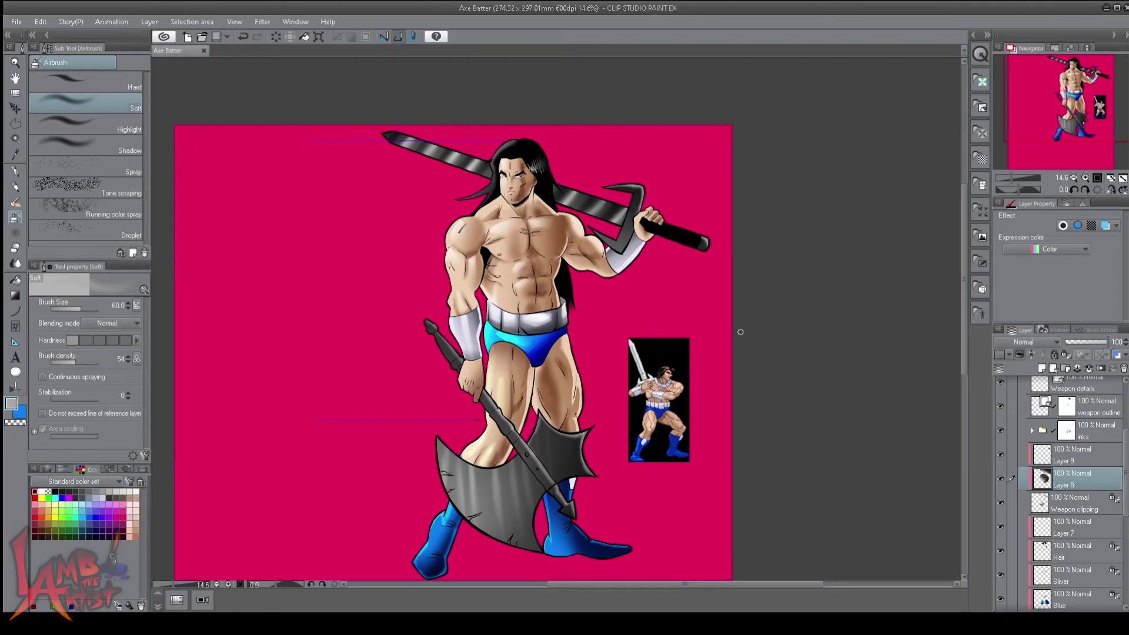
- Hide the sprite reference image and select the Weapon details layer in the Final Ax Battler folder
scroll(410, 274, "up", 2)
left_click(1073, 449)
scroll(1074, 449, "up", 1)
left_click(1023, 476)
left_click(1088, 494)
scroll(488, 317, "down", 2)
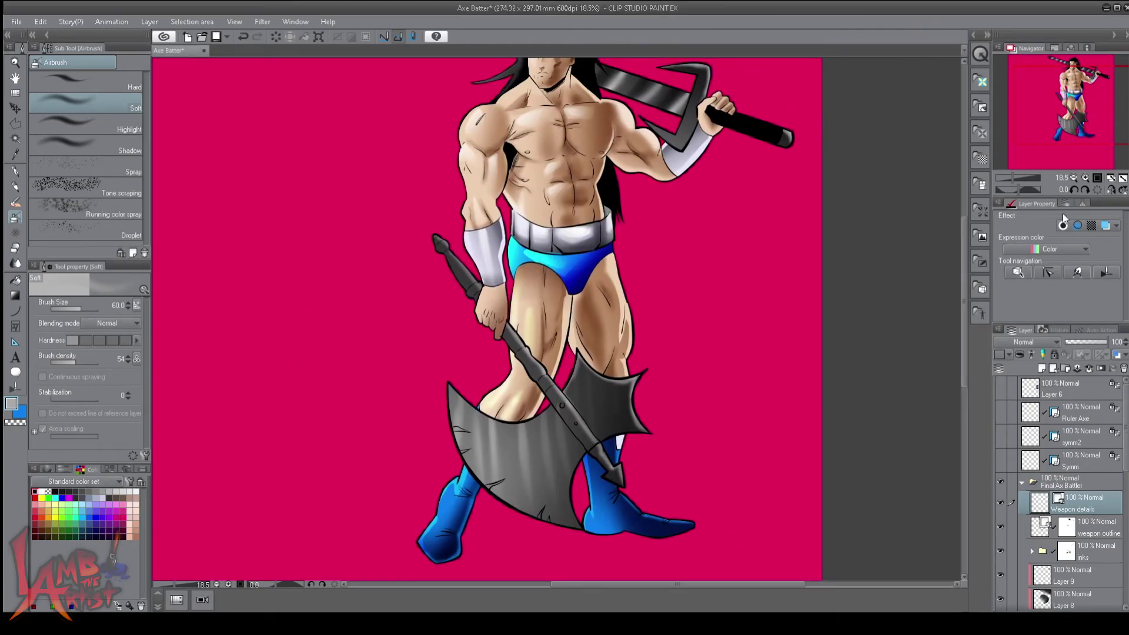
- Paste the lens flare image above the Weapon details layer and transform it, mirrored horizontally and scaled to 89%
scroll(535, 379, "down", 1)
key("ctrl+v")
key("ctrl+t")
left_click_drag(300, 222, 227, 228)
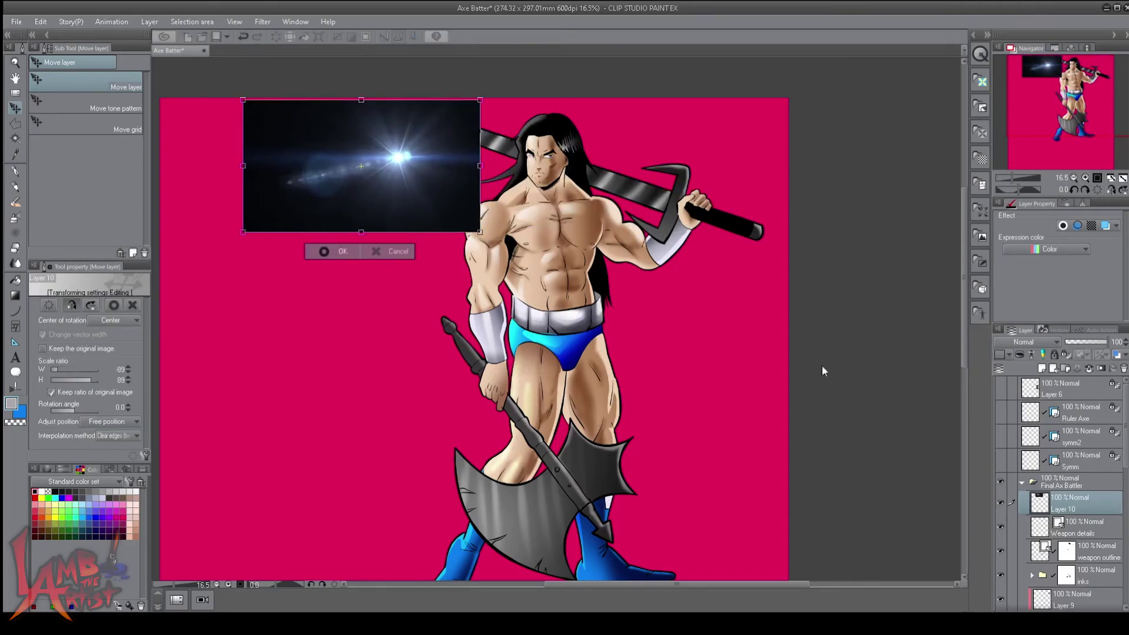
key("Return")
- Set the lens flare layer's blending mode to Screen and move the flare onto the sword's tip
left_click(1026, 342)
left_click(1026, 447)
left_click_drag(416, 150, 398, 162)
- Soften the lens flare layer's edges with Blur at size 400 and collapse the Final Ax Battler folder
scroll(399, 161, "down", 2)
scroll(529, 329, "up", 1)
key("j")
scroll(403, 317, "up", 1)
left_click(1022, 482)
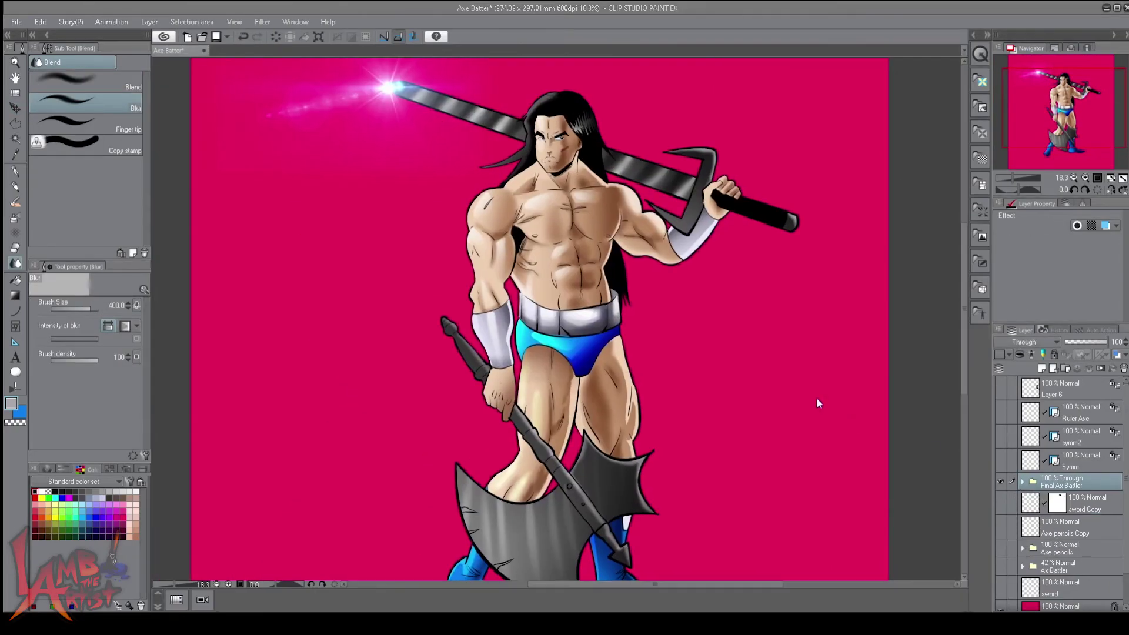
- Shrink the Final Ax Battler Copy folder to about 24% in the 1920 x 1080 illustration, then fine-tune the figure's size and position
scroll(816, 397, "down", 1)
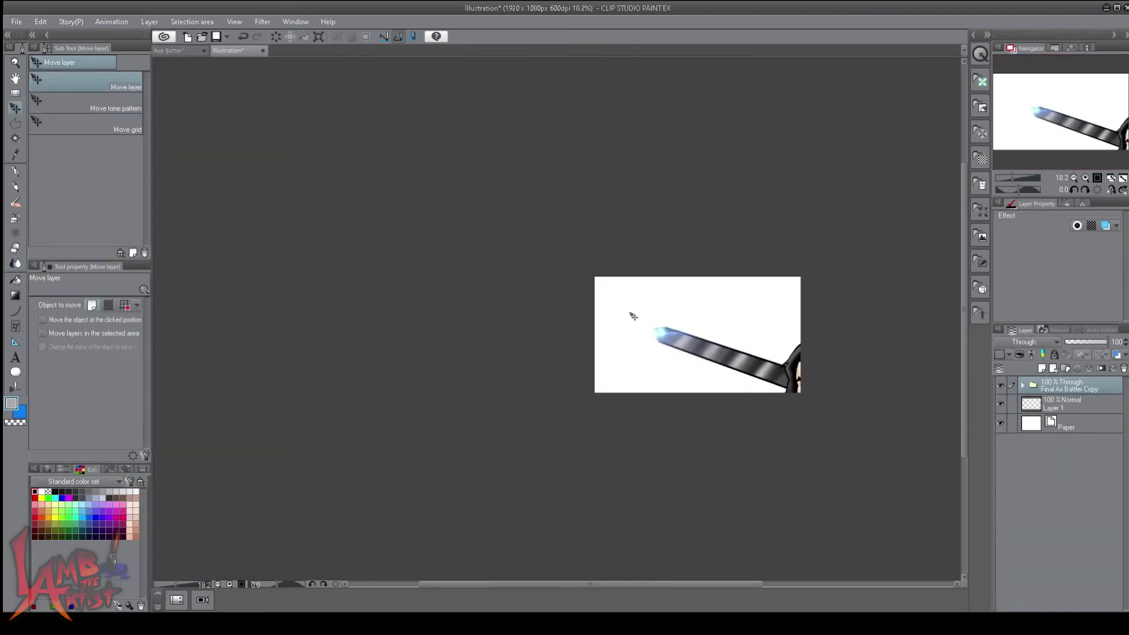
key("ctrl+t")
left_click_drag(705, 438, 569, 438)
scroll(1042, 105, "up", 6)
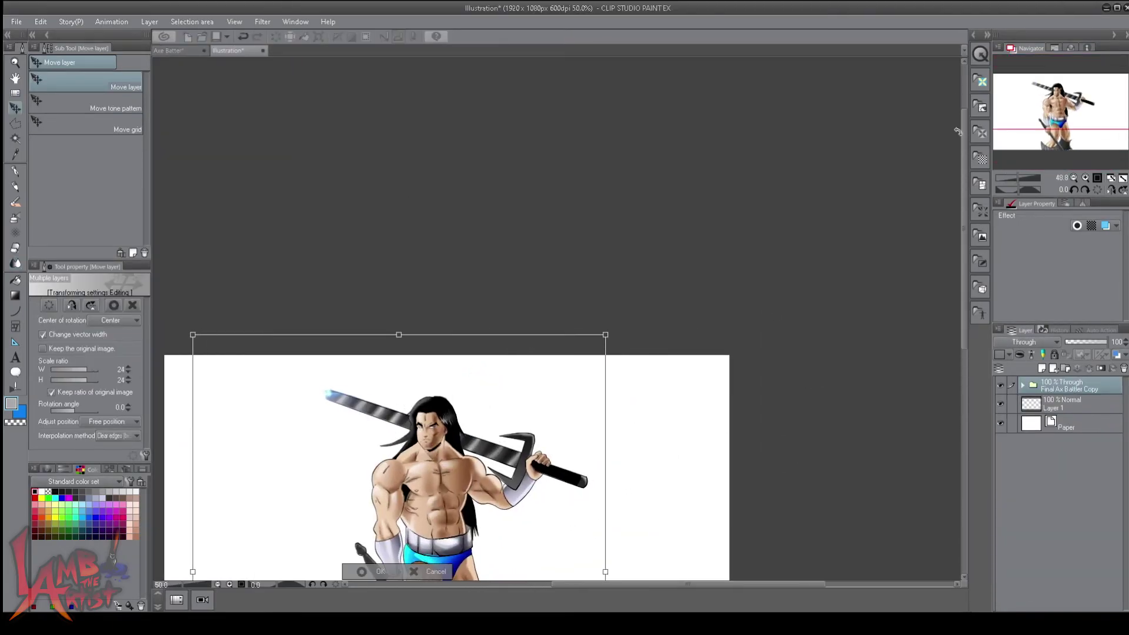
key("Return")
key("ctrl+t")
left_click_drag(677, 335, 716, 320)
key("Return")
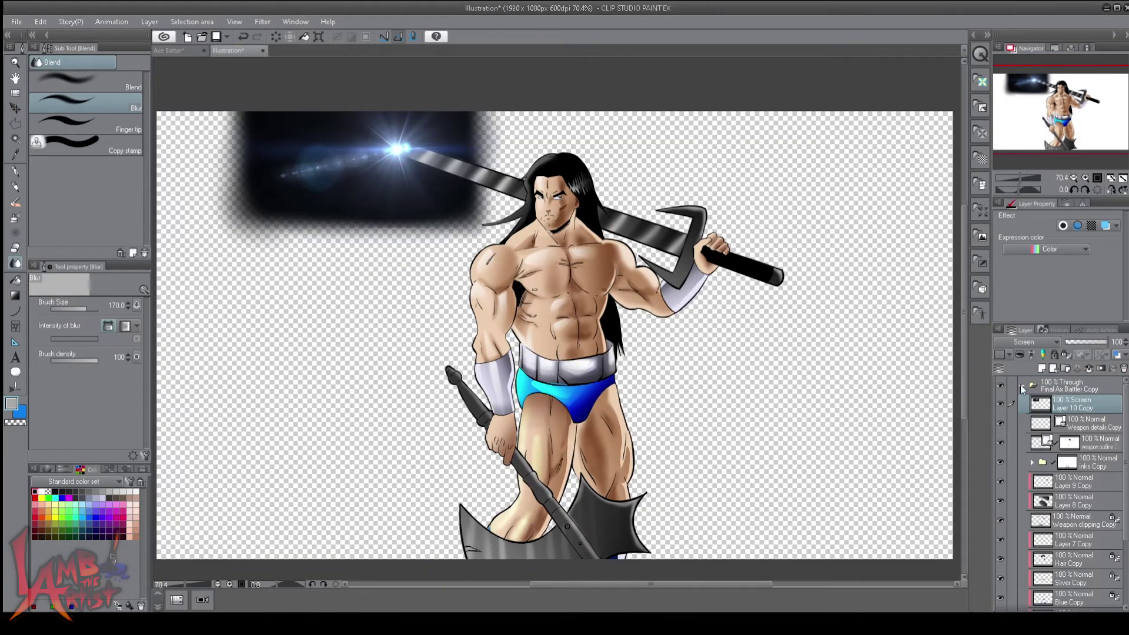
- Collapse the Final Ax Battler Copy folder and scale the pasted game stage screenshot behind the figure to cover the canvas
left_click(1022, 388)
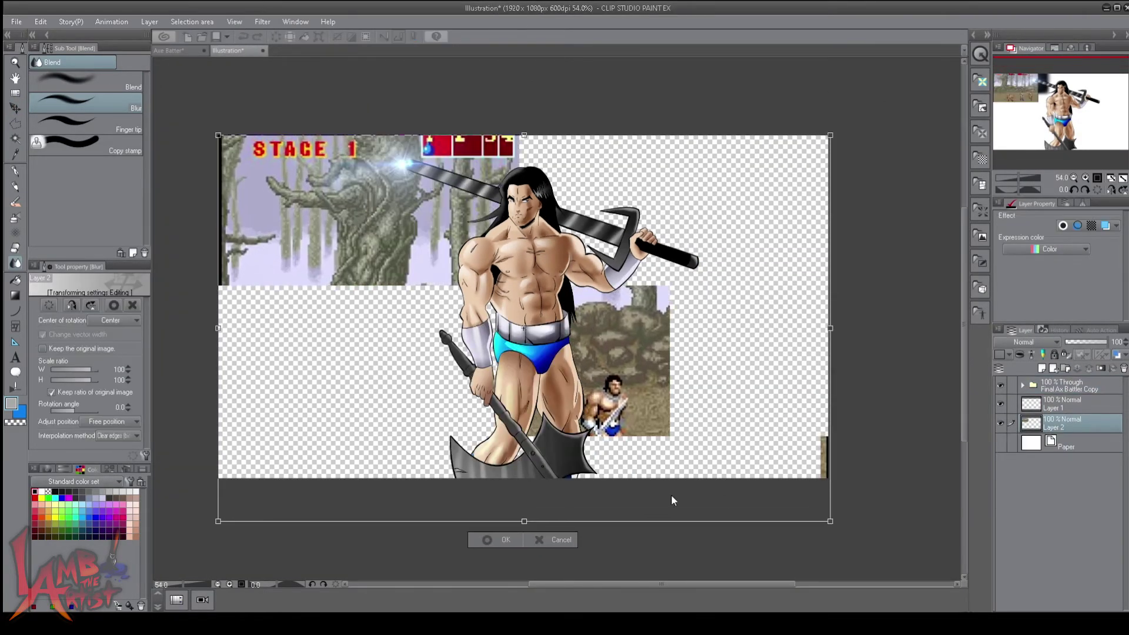
left_click_drag(826, 307, 847, 307)
key("Return")
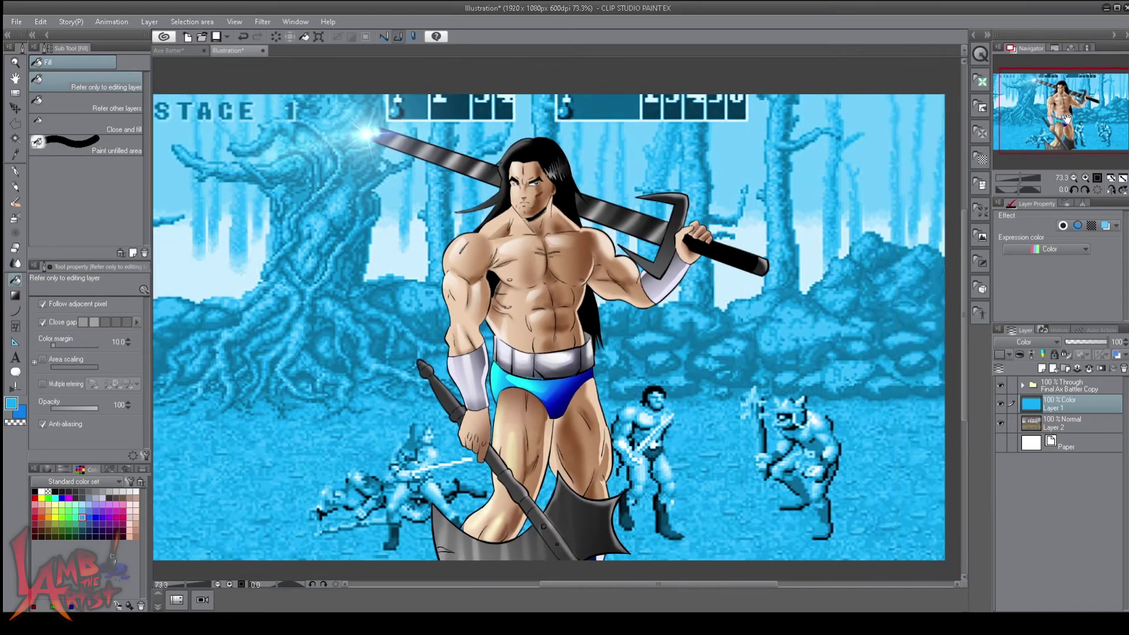
- Clear the white background around the Golden Axe logo and its letters, and enlarge the logo in the illustration's lower-right corner with a border effect
scroll(653, 282, "up", 2)
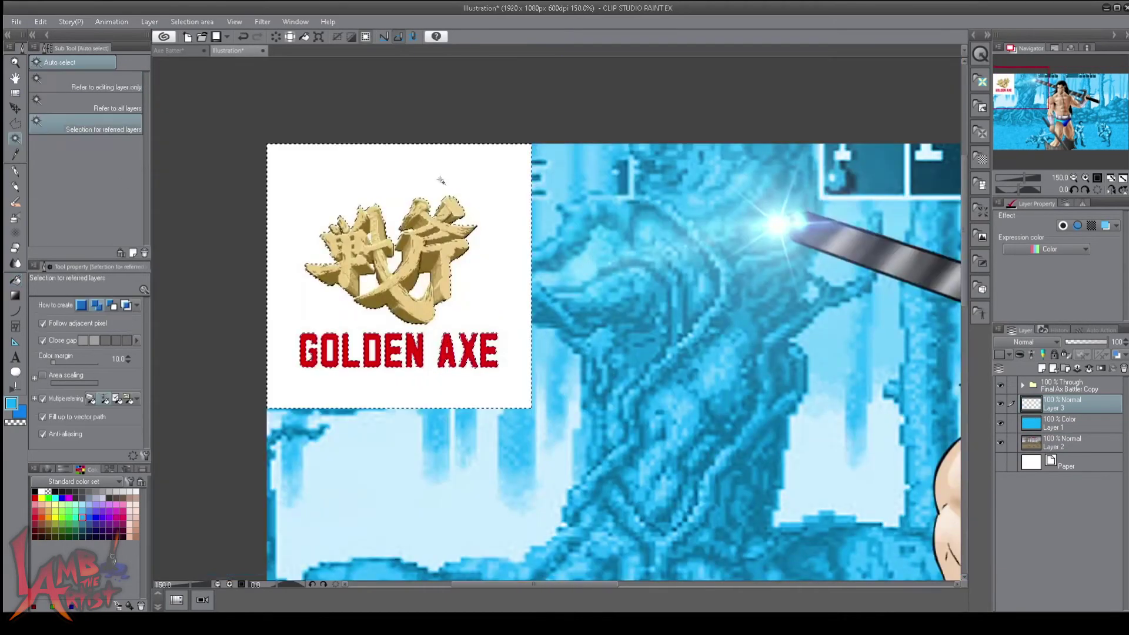
scroll(358, 393, "up", 4)
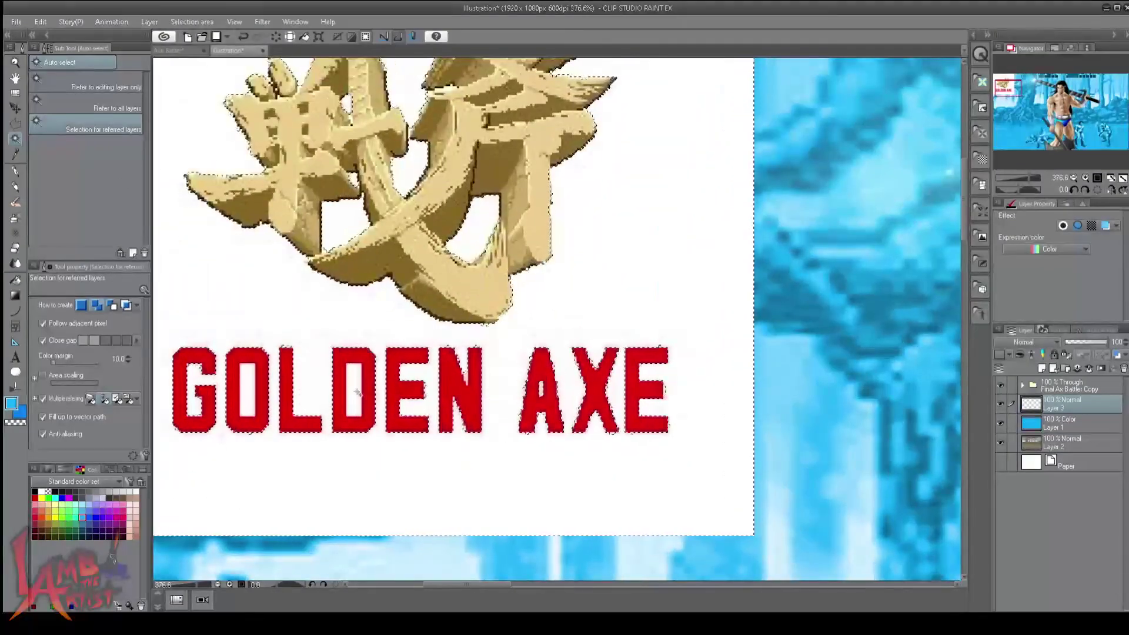
scroll(358, 393, "down", 5)
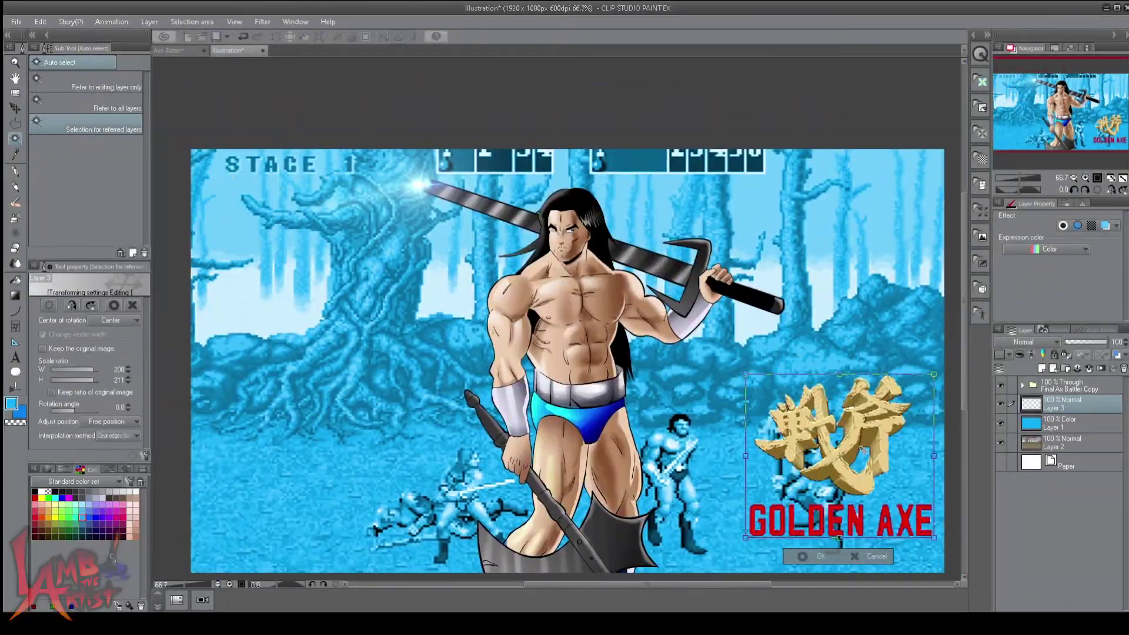
left_click(1063, 226)
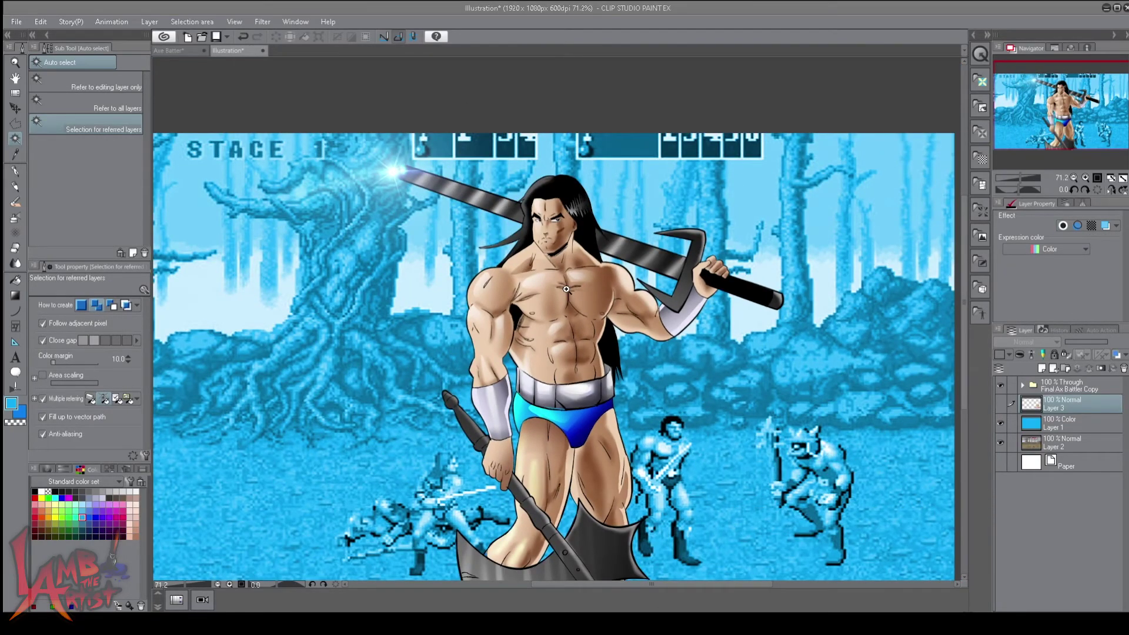